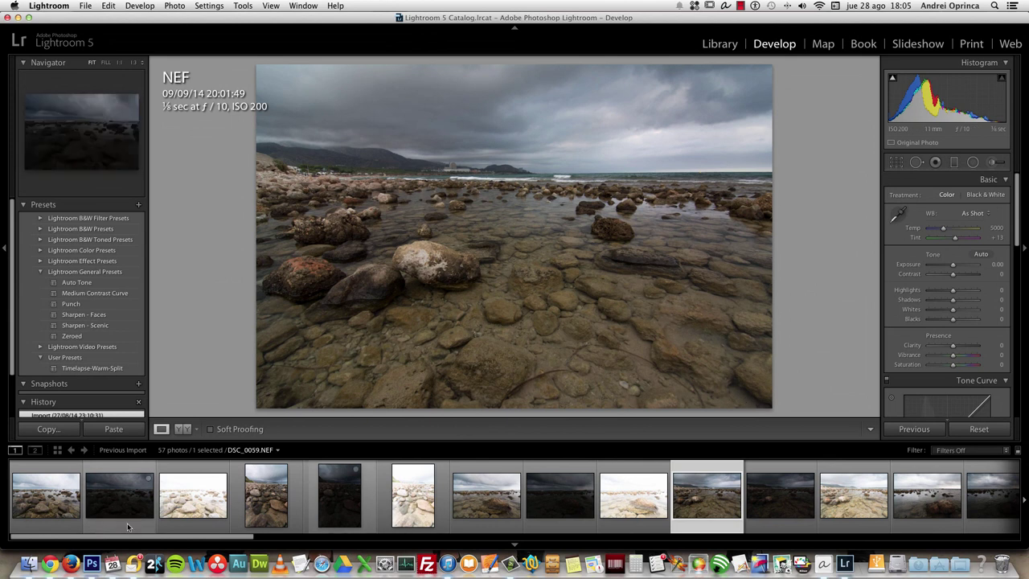
- Step through the seashore photos in the filmstrip, starting from DSC_0058
{"action": "mouse_move", "coordinate": [147, 537]}
{"action": "left_mouse_down"}
{"action": "mouse_move", "coordinate": [731, 538]}
{"action": "mouse_move", "coordinate": [140, 539]}
{"action": "left_mouse_up"}
{"action": "left_click", "coordinate": [47, 505]}
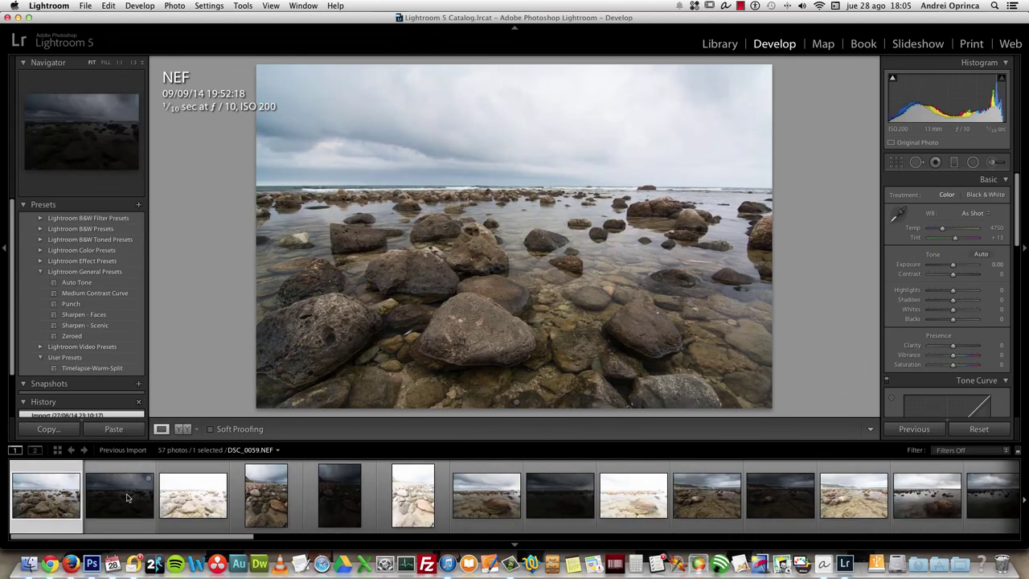
{"action": "key", "text": "Right"}
{"action": "key", "text": "Right"}
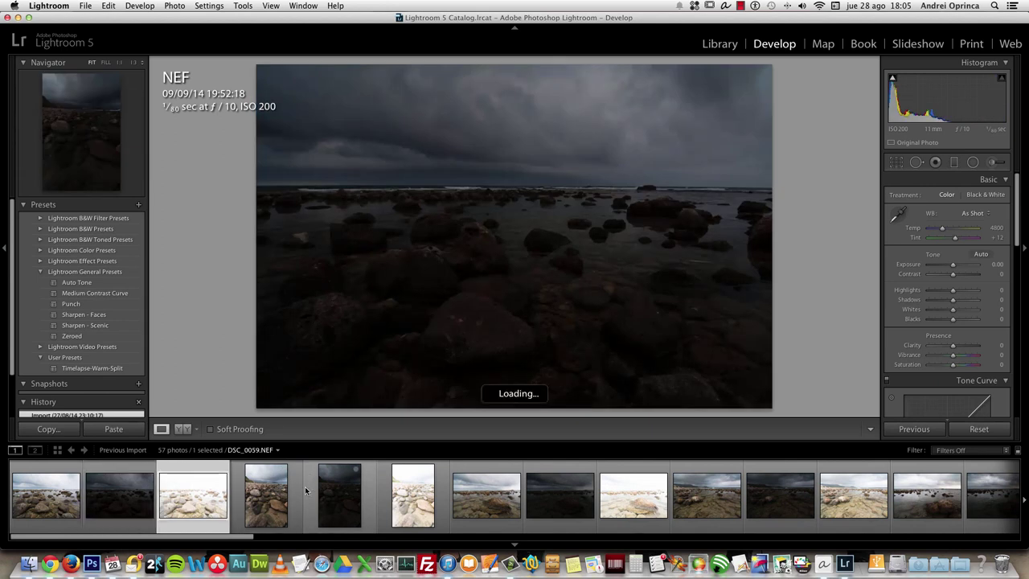
{"action": "key", "text": "Right"}
{"action": "key", "text": "Right"}
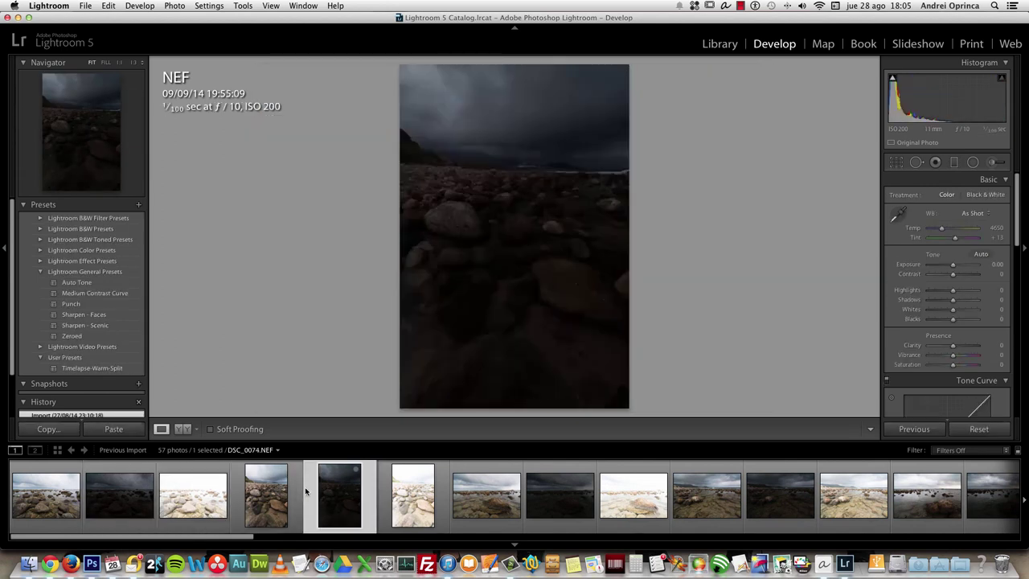
{"action": "key", "text": "Right"}
{"action": "key", "text": "Right"}
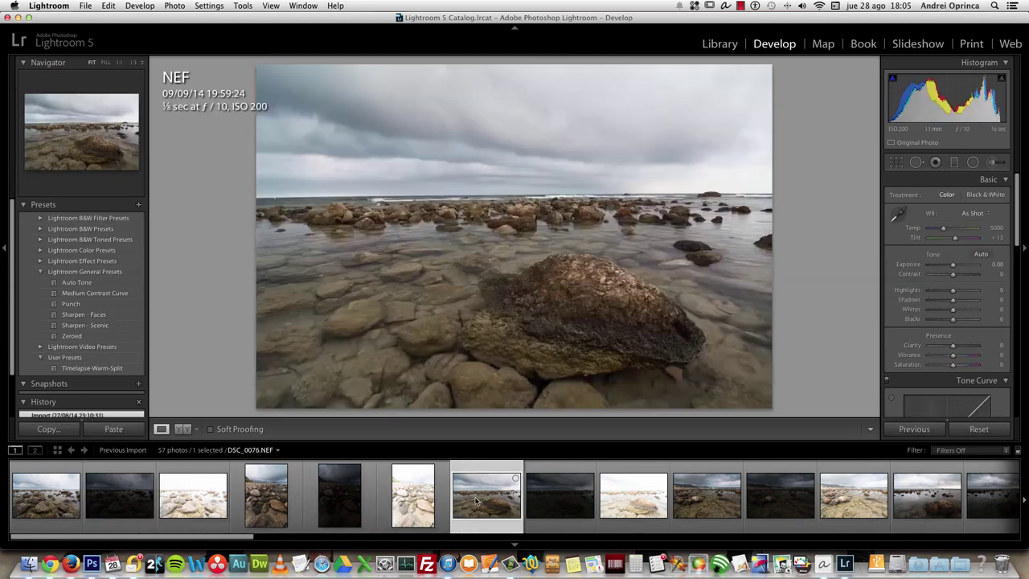
{"action": "key", "text": "Right"}
{"action": "key", "text": "Right"}
{"action": "key", "text": "Right"}
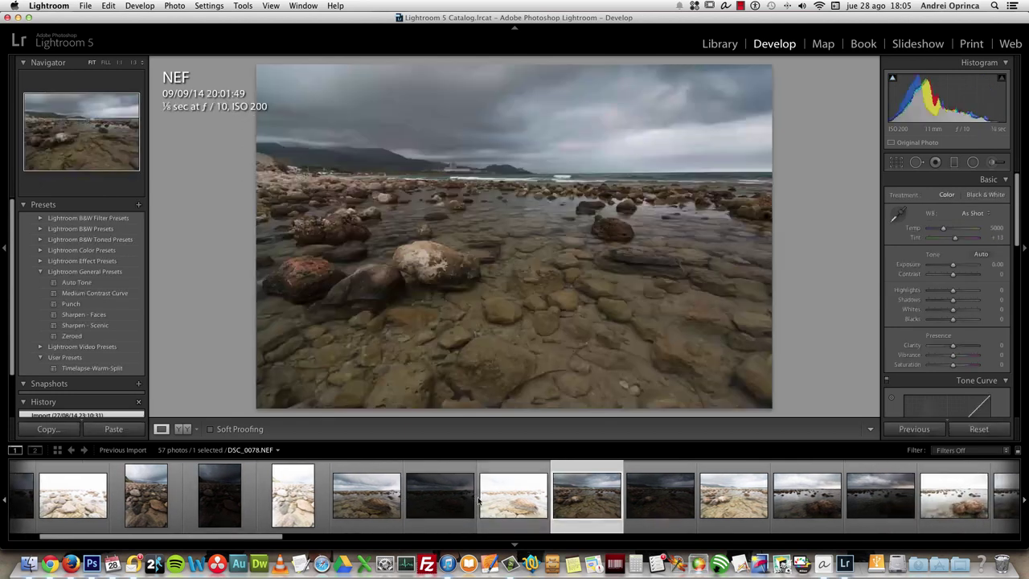
{"action": "key", "text": "Right"}
{"action": "key", "text": "Right"}
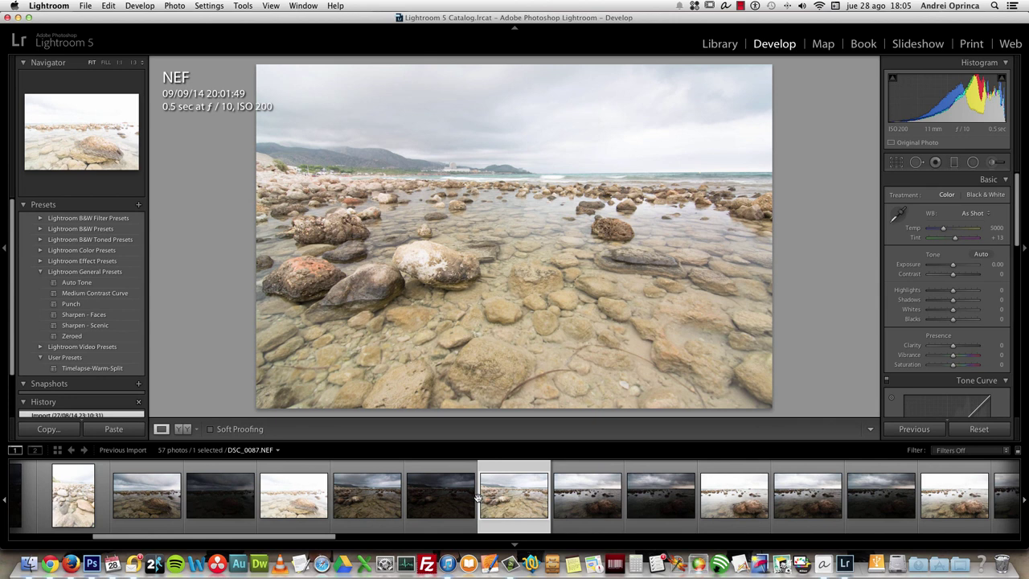
- Zoom in on the building across the bay, compare DSC_0136 with the dark seascape, then open DSC_0140
{"action": "left_click", "coordinate": [464, 163]}
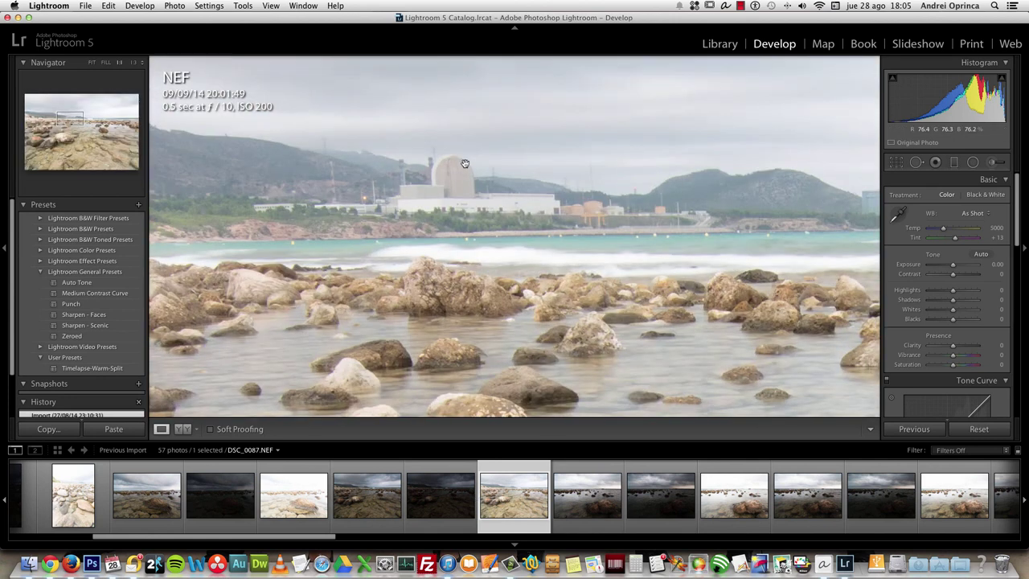
{"action": "left_click", "coordinate": [506, 213]}
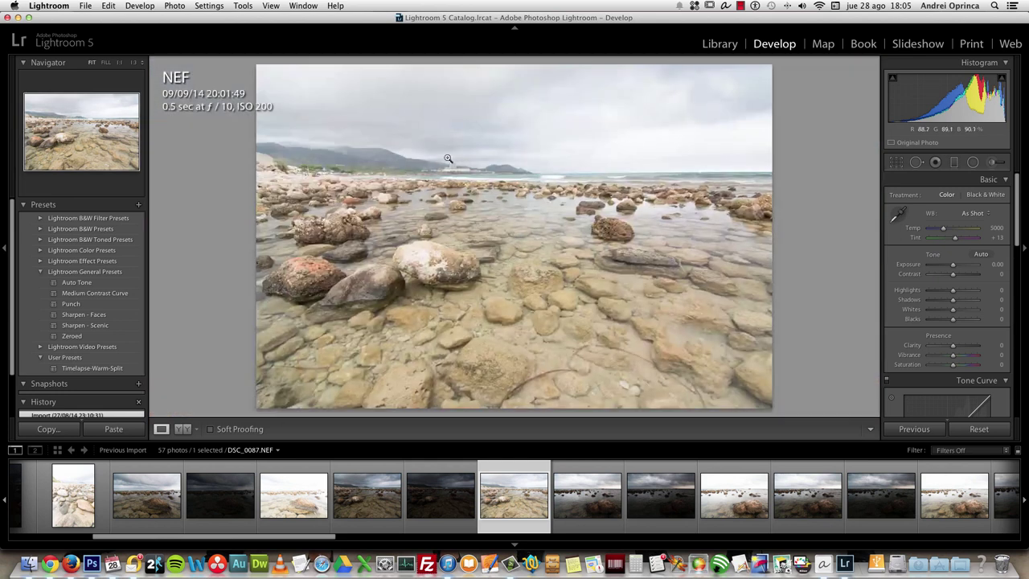
{"action": "left_click", "coordinate": [586, 495]}
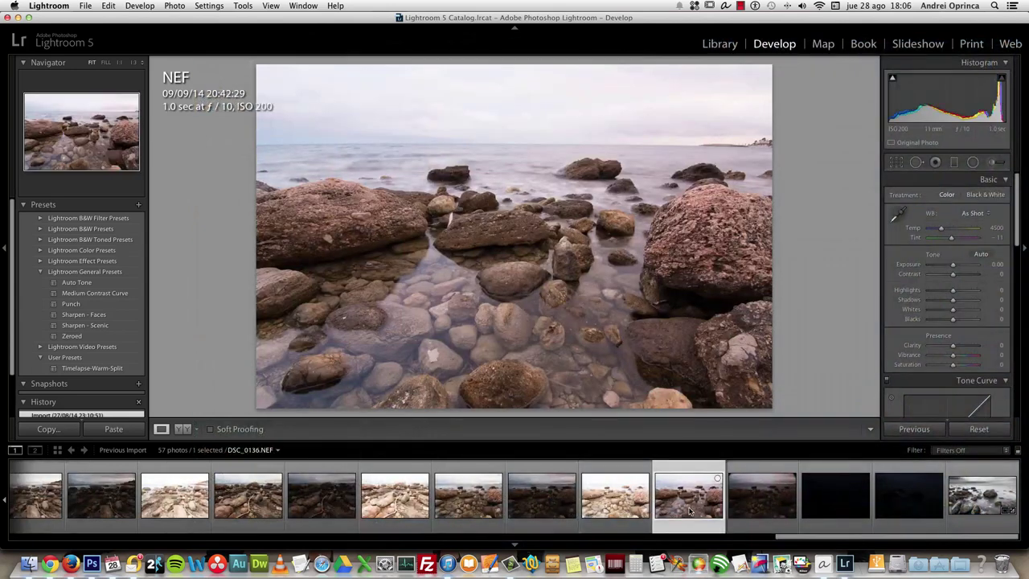
{"action": "left_click", "coordinate": [639, 506]}
{"action": "key", "text": "Right"}
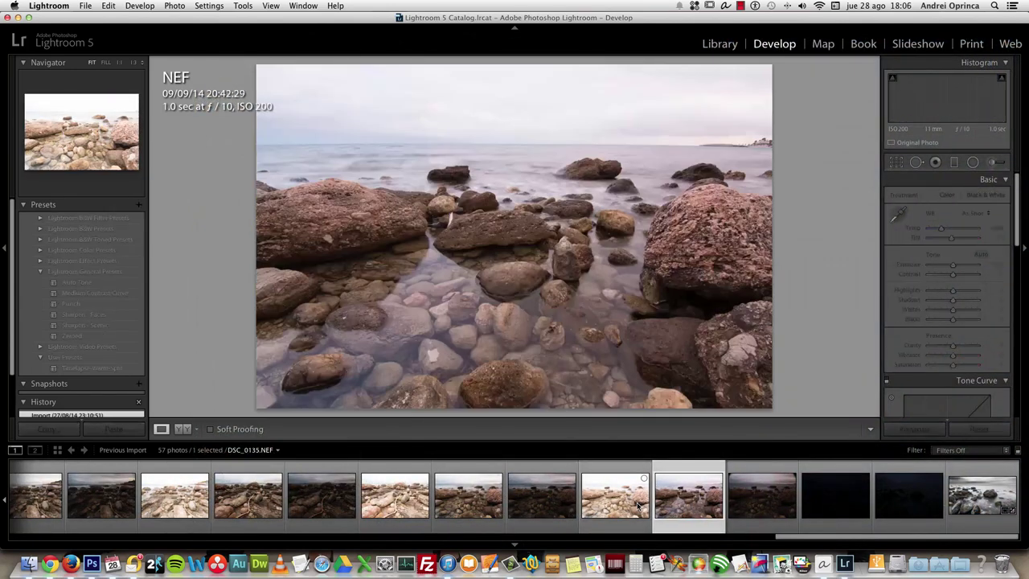
{"action": "key", "text": "Right"}
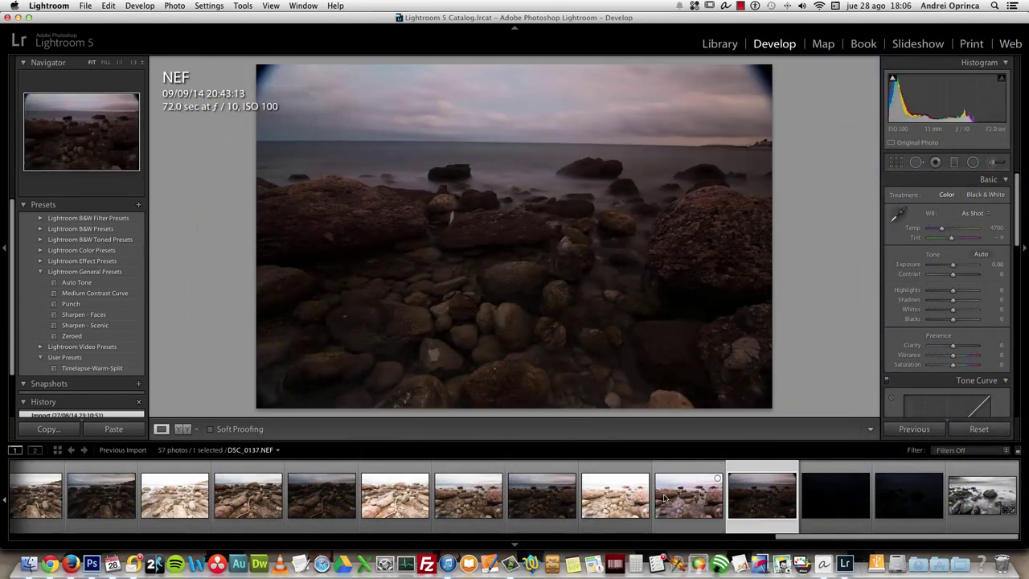
{"action": "left_click", "coordinate": [667, 498]}
{"action": "key", "text": "Right"}
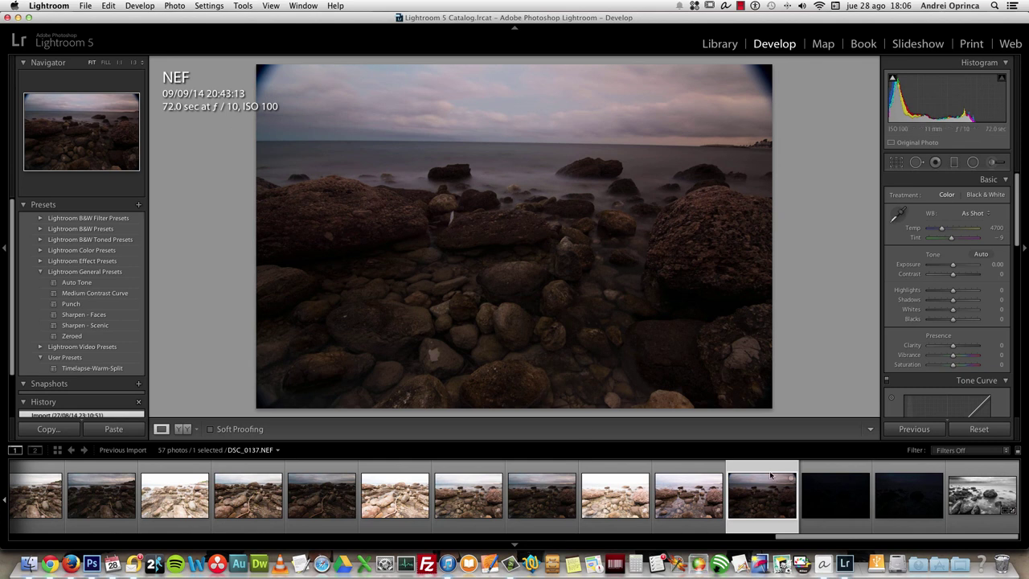
{"action": "left_click", "coordinate": [981, 494]}
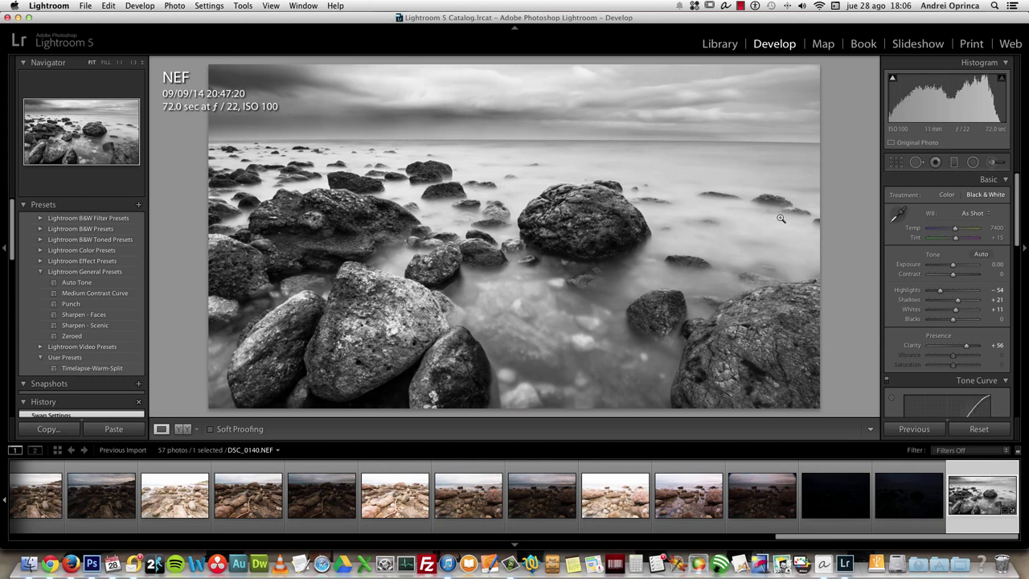
- Compare the black-and-white edit with its colour original in Before/After view, zooming in on rock detail
{"action": "left_click", "coordinate": [182, 429]}
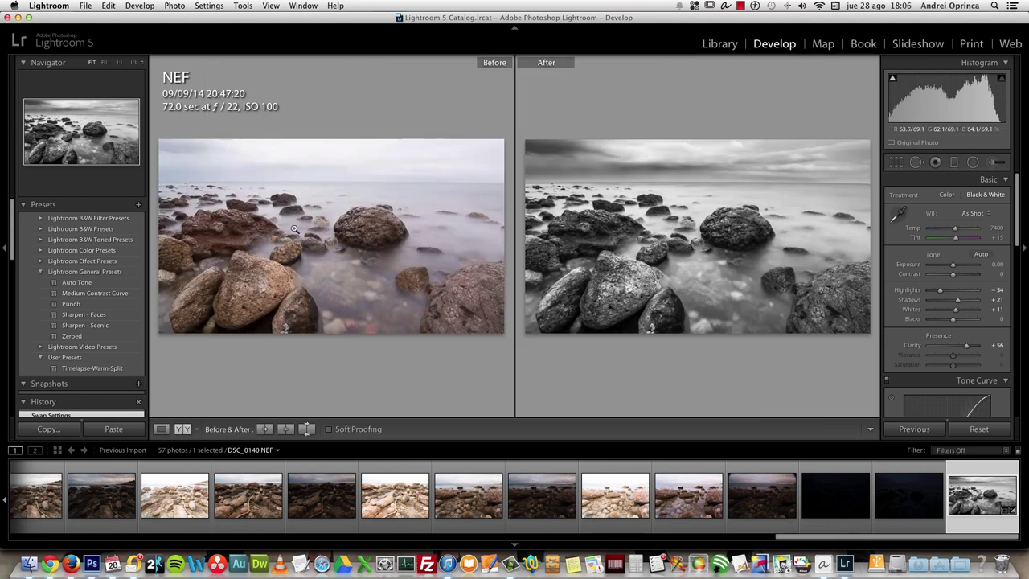
{"action": "left_click", "coordinate": [380, 224]}
{"action": "left_click_drag", "start_coordinate": [378, 218], "coordinate": [358, 211]}
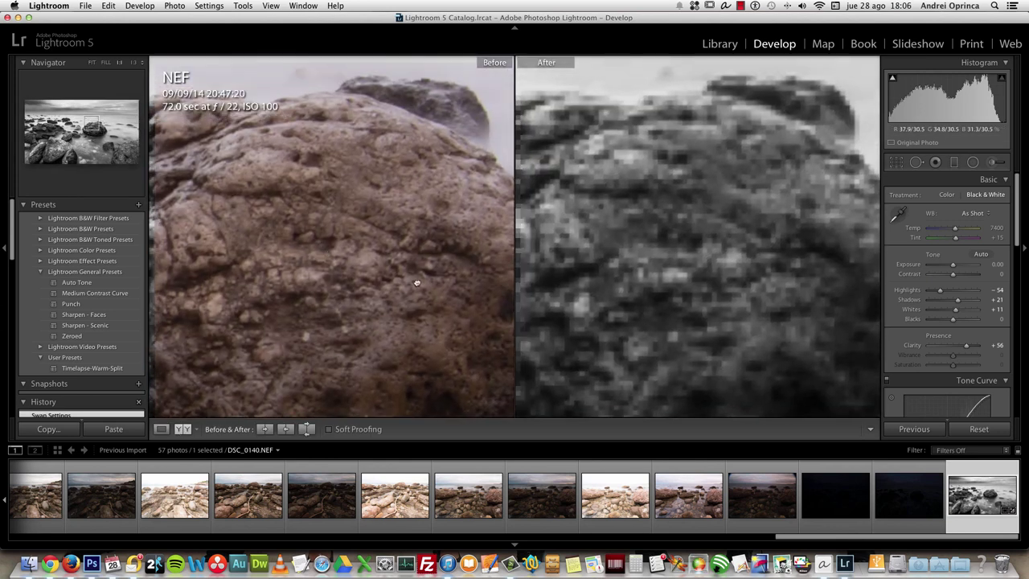
{"action": "left_click", "coordinate": [396, 254]}
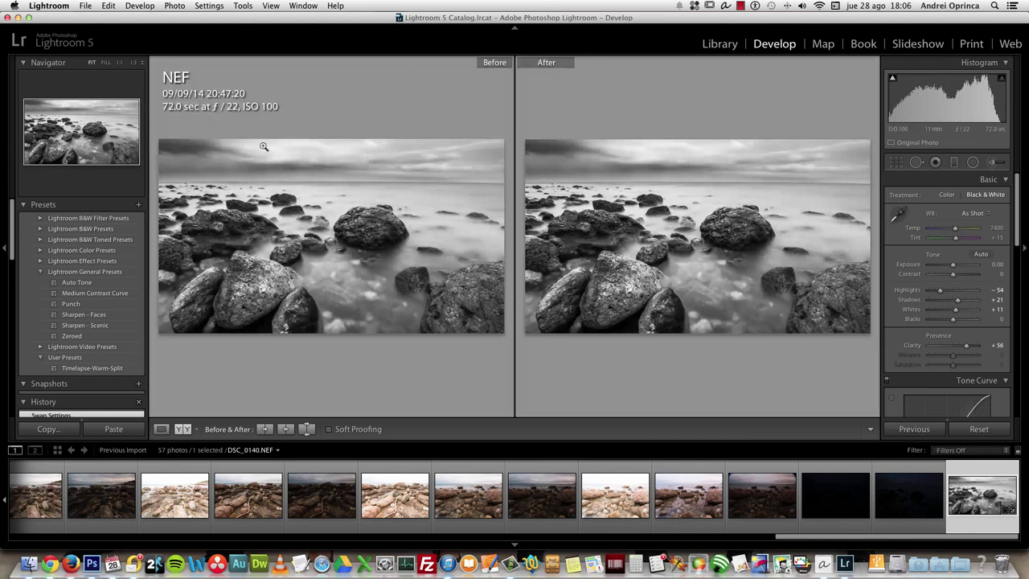
{"action": "left_click", "coordinate": [5, 250]}
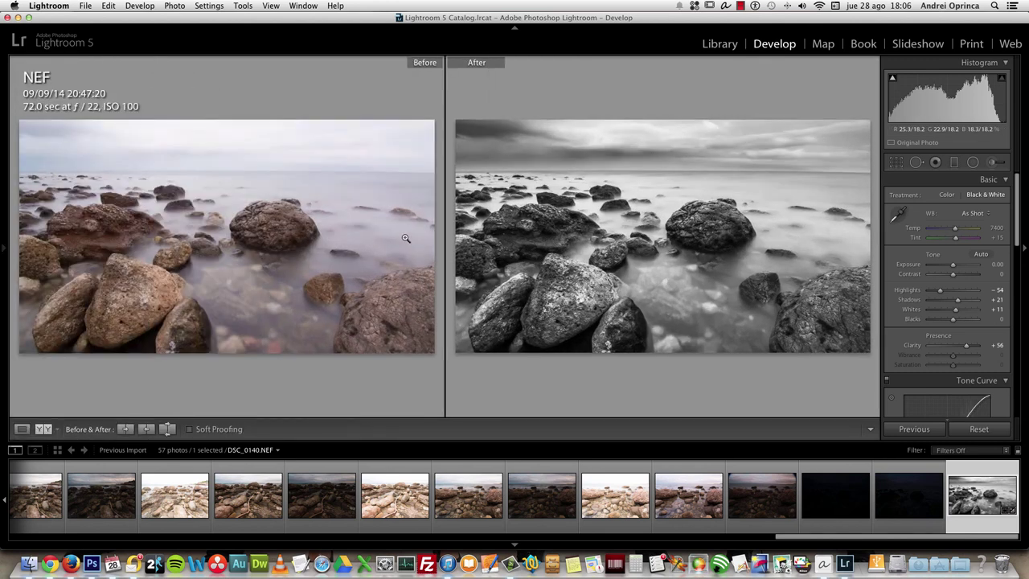
{"action": "left_click", "coordinate": [185, 266]}
{"action": "left_click", "coordinate": [260, 266]}
{"action": "left_click", "coordinate": [271, 246]}
{"action": "left_click", "coordinate": [363, 261]}
- Check DSC_0093, then show photo DSC_0078 in a single full view
{"action": "left_click", "coordinate": [426, 537]}
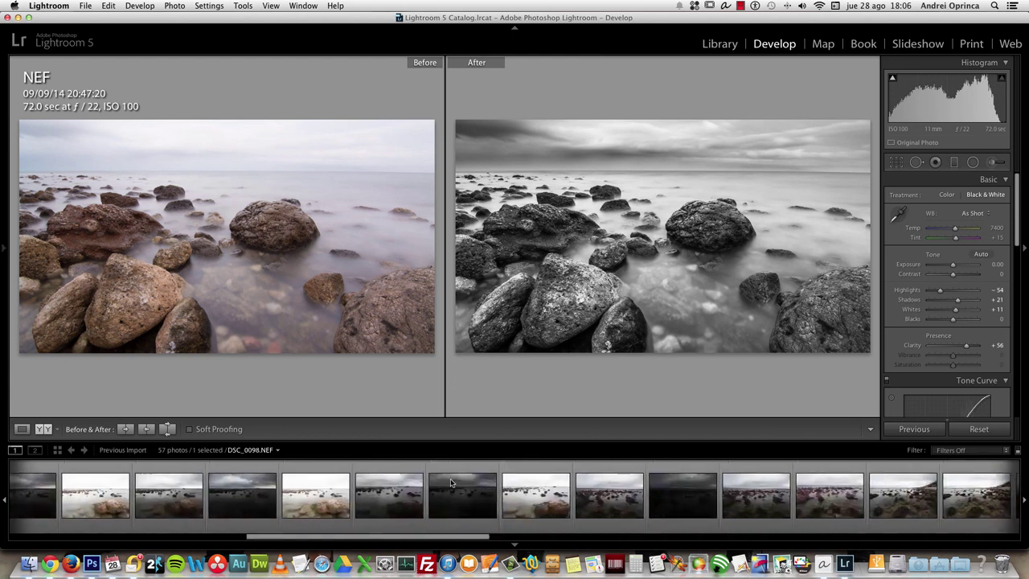
{"action": "left_click", "coordinate": [318, 508]}
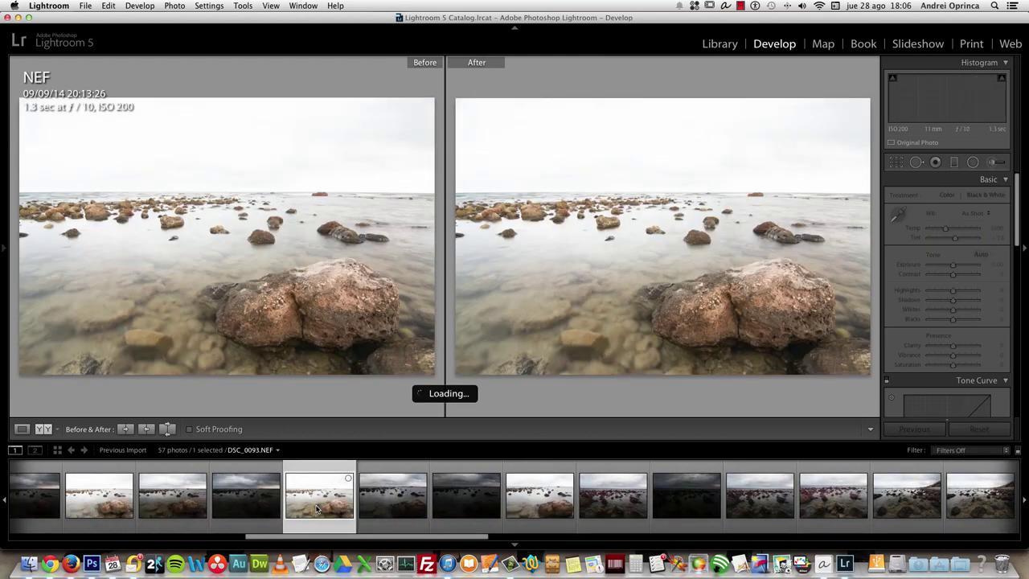
{"action": "left_click", "coordinate": [3, 207]}
{"action": "scroll", "coordinate": [277, 493], "scroll_direction": "left", "scroll_amount": 5}
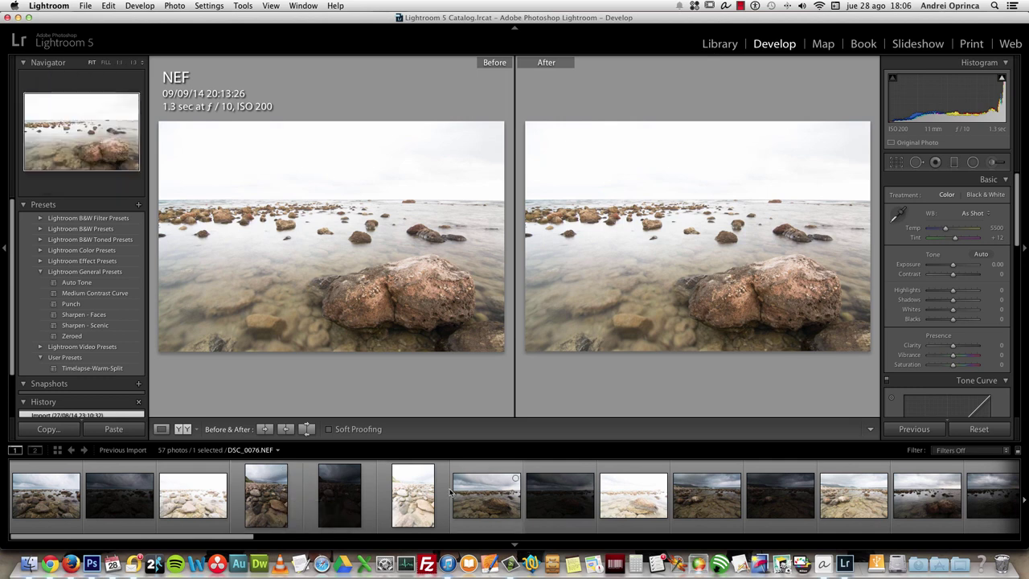
{"action": "left_click", "coordinate": [482, 496]}
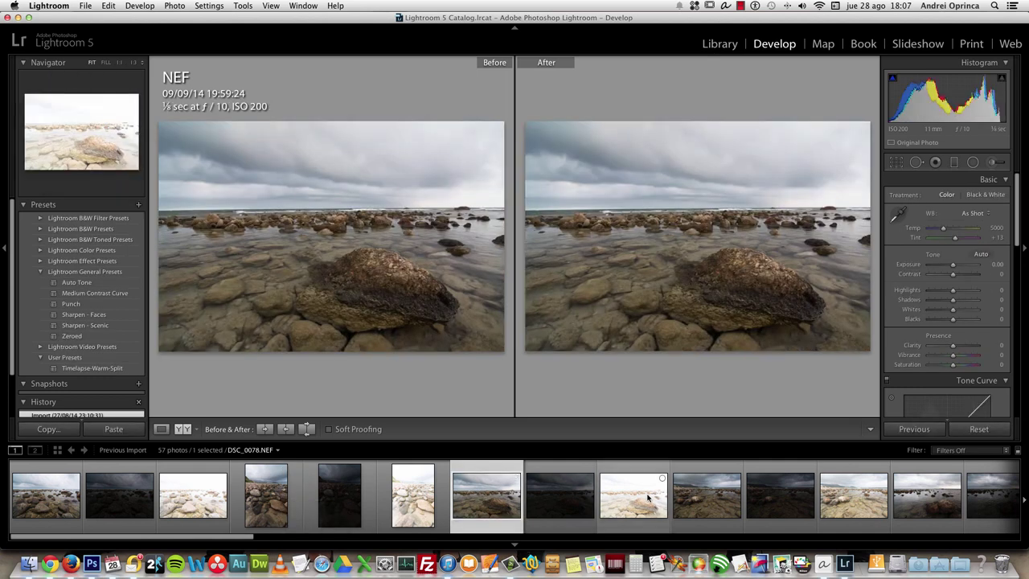
{"action": "left_click", "coordinate": [161, 430]}
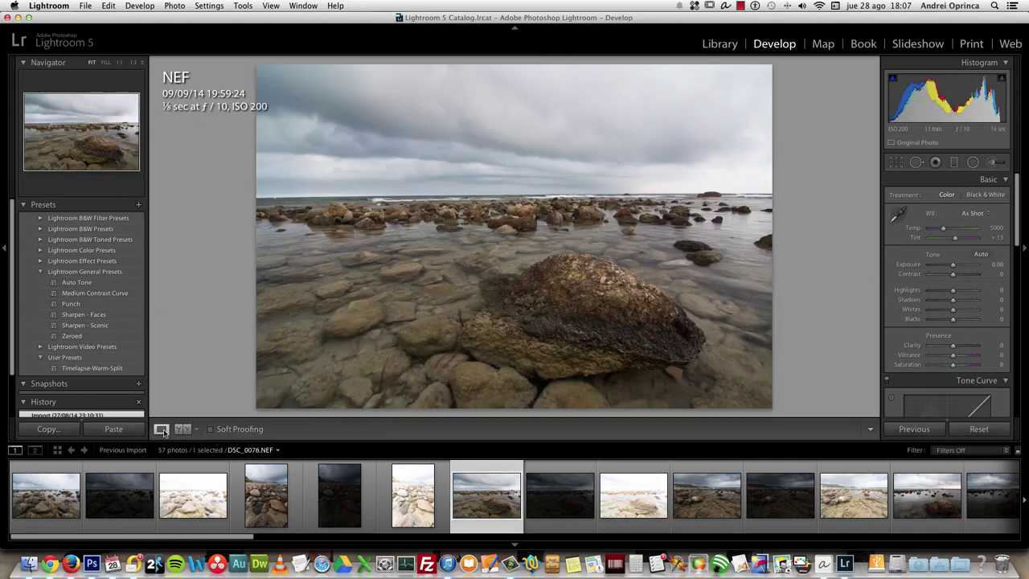
{"action": "scroll", "coordinate": [631, 498], "scroll_direction": "down", "scroll_amount": 3}
{"action": "scroll", "coordinate": [631, 498], "scroll_direction": "down", "scroll_amount": 5}
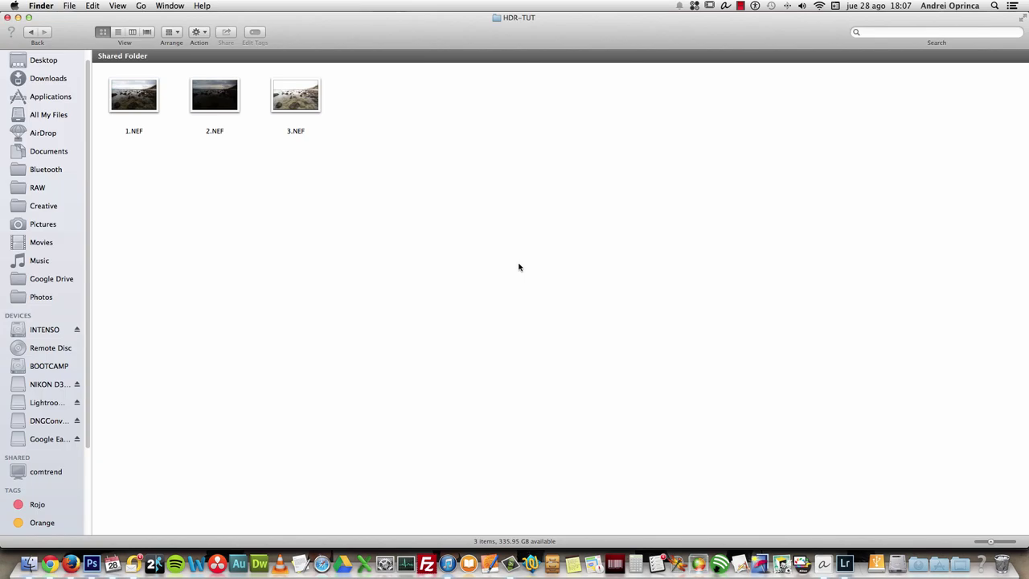
- Preview 1.NEF, 2.NEF and 3.NEF at large size in Quick Look, then launch Photomatix Pro
{"action": "left_click", "coordinate": [134, 97]}
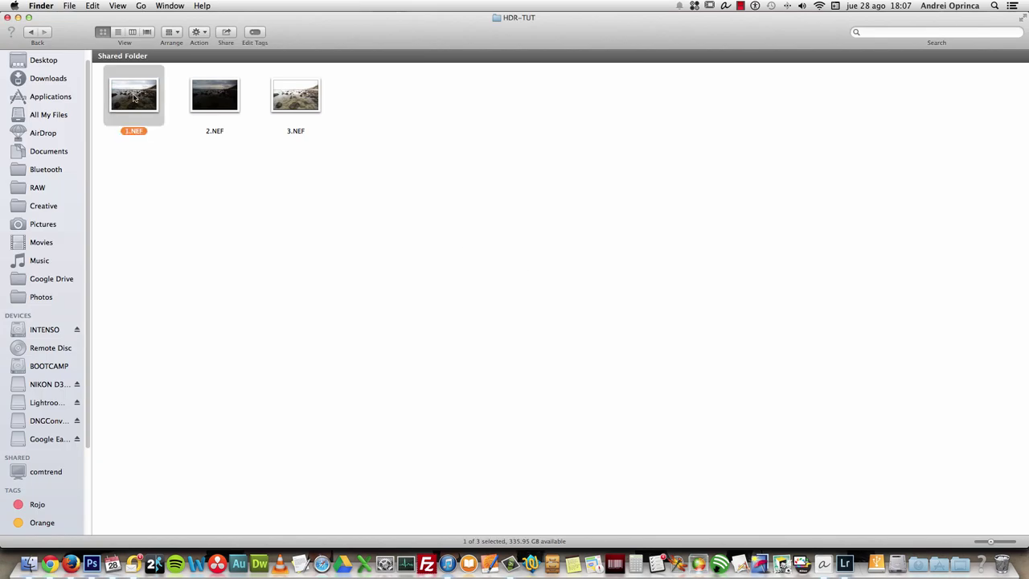
{"action": "key", "text": "space"}
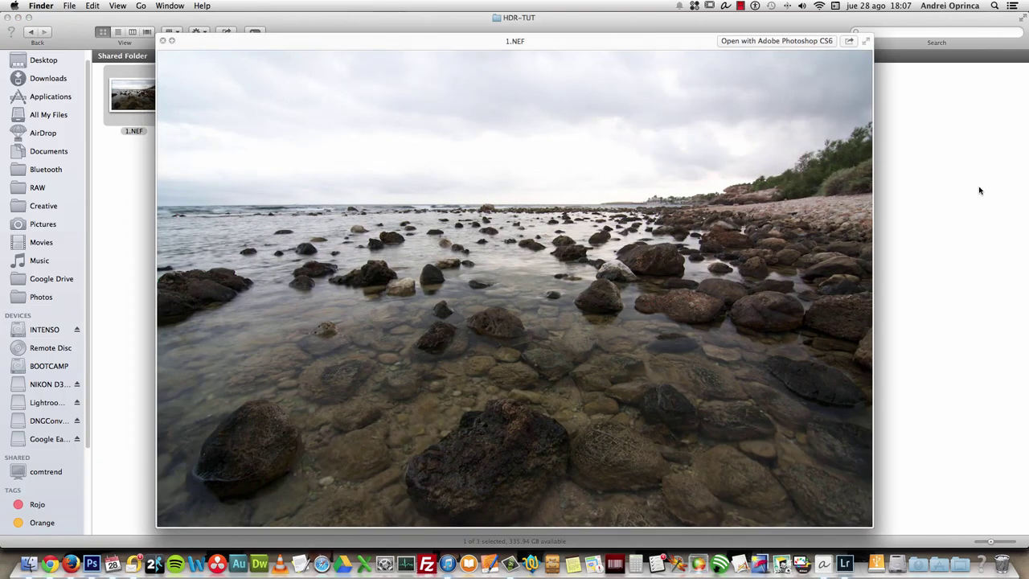
{"action": "key", "text": "Right"}
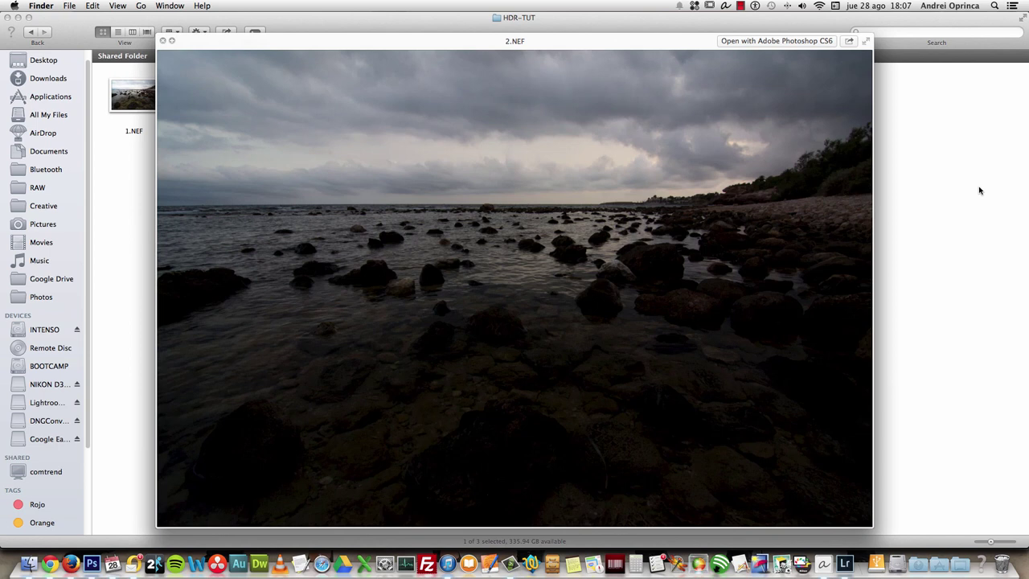
{"action": "key", "text": "Right"}
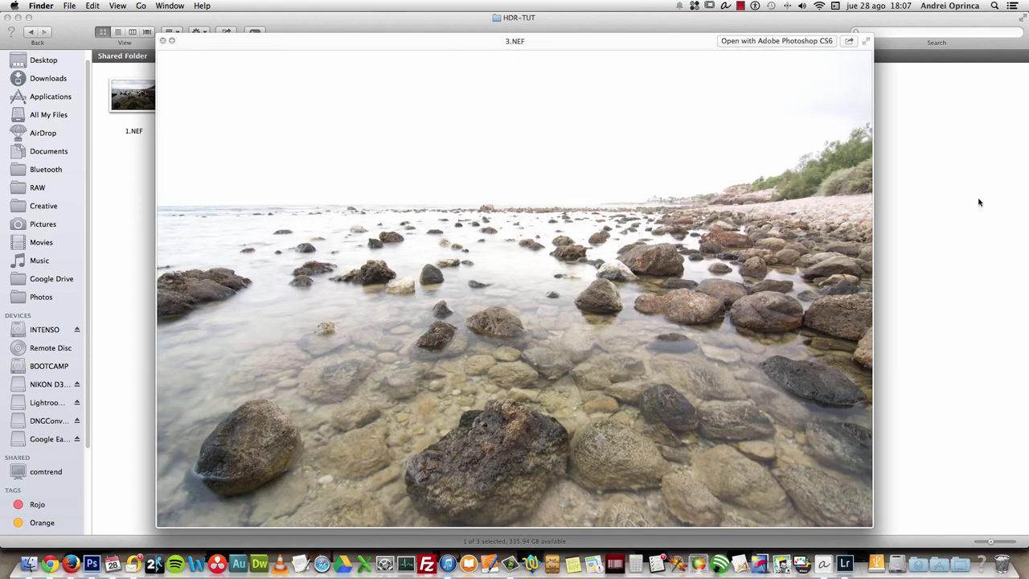
{"action": "key", "text": "Left"}
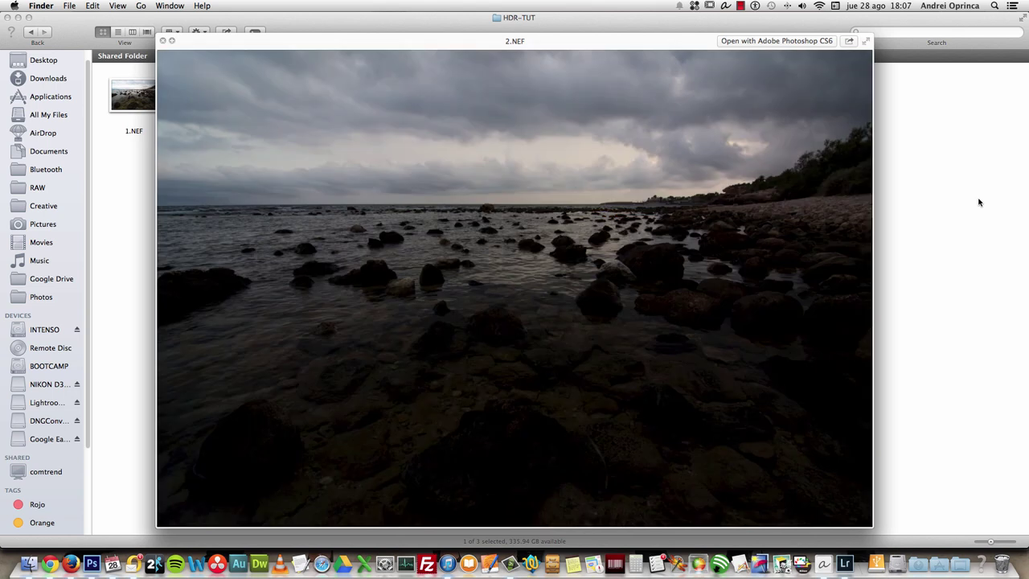
{"action": "key", "text": "Left"}
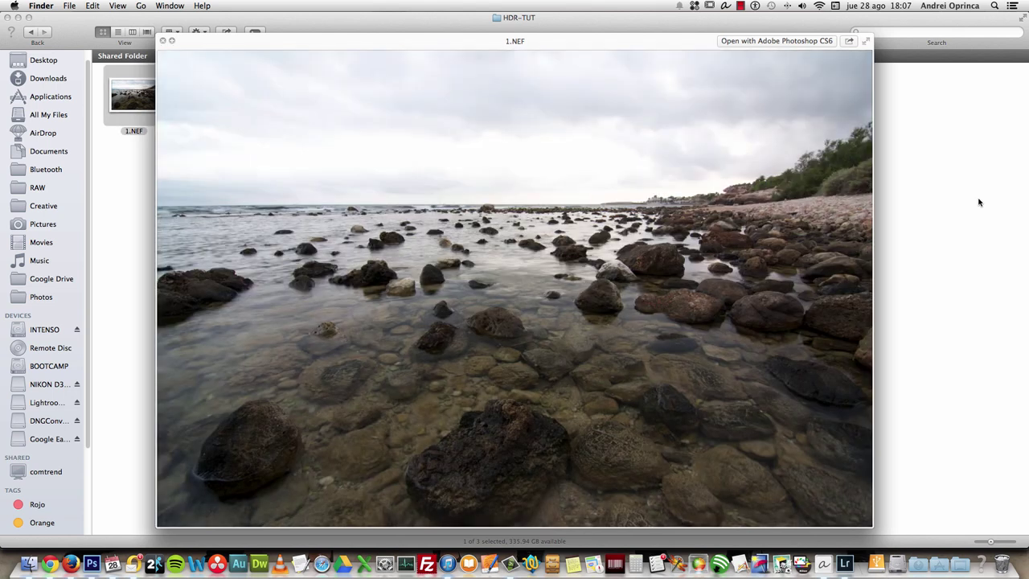
{"action": "key", "text": "Escape"}
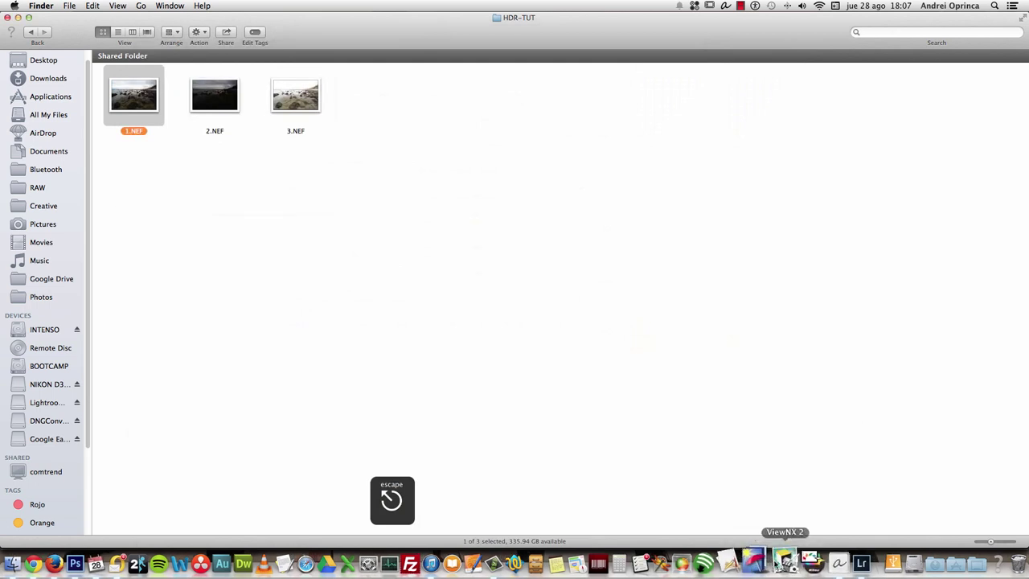
{"action": "left_click", "coordinate": [759, 562]}
- Drop 1.NEF, 2.NEF and 3.NEF into Photomatix Pro and confirm them as bracketed photos for HDR
{"action": "left_click_drag", "start_coordinate": [528, 111], "coordinate": [892, 107]}
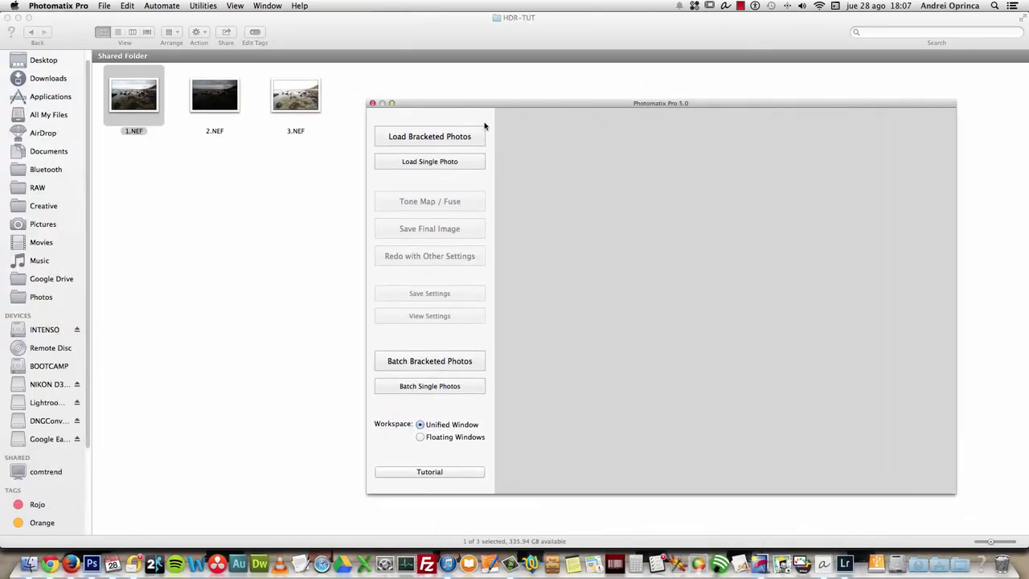
{"action": "left_click_drag", "start_coordinate": [314, 158], "coordinate": [105, 66]}
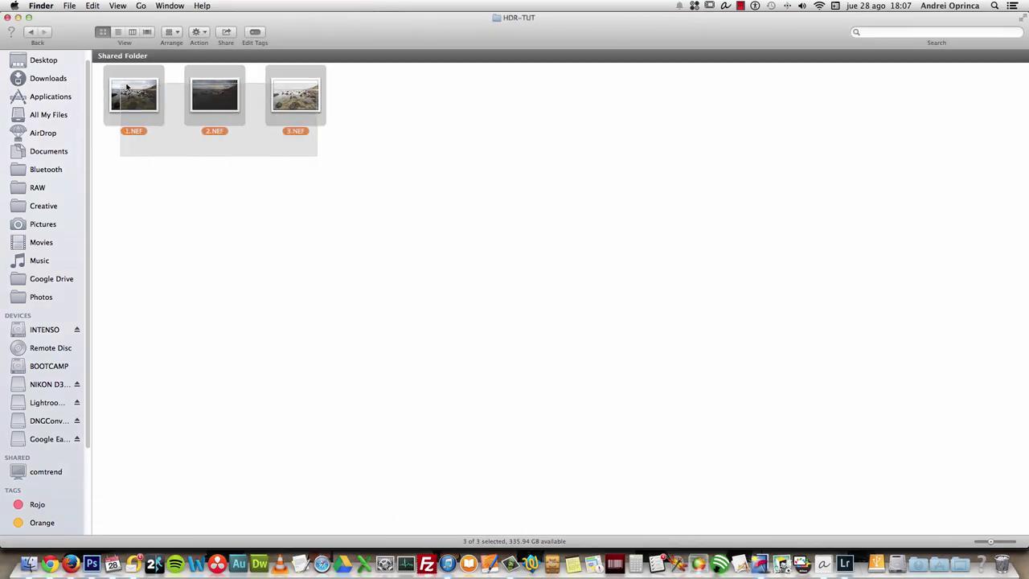
{"action": "key", "text": "super+Tab"}
{"action": "left_click_drag", "start_coordinate": [298, 105], "coordinate": [632, 165]}
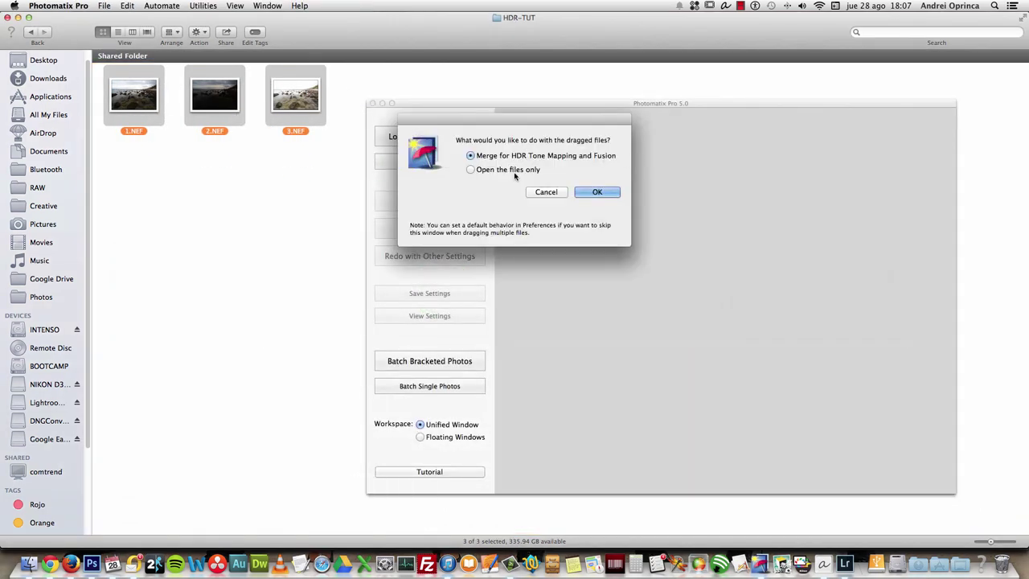
{"action": "left_click", "coordinate": [597, 192]}
{"action": "left_click", "coordinate": [591, 269]}
{"action": "left_click_drag", "start_coordinate": [595, 89], "coordinate": [734, 121]}
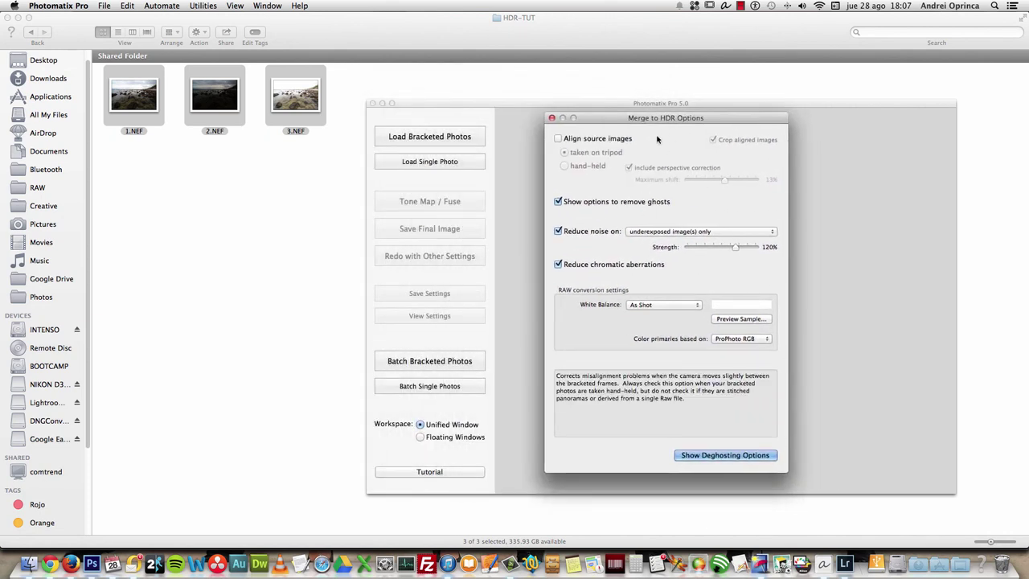
- Align source images, reduce noise on normal and underexposed frames, use Adobe RGB primaries, and merge
{"action": "left_click_drag", "start_coordinate": [656, 126], "coordinate": [640, 126]}
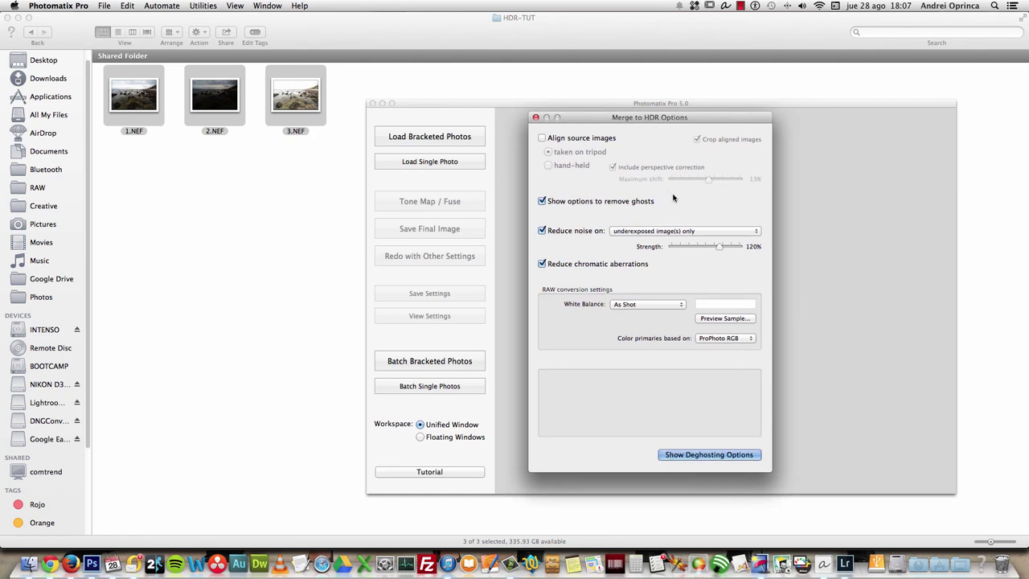
{"action": "left_click", "coordinate": [565, 137]}
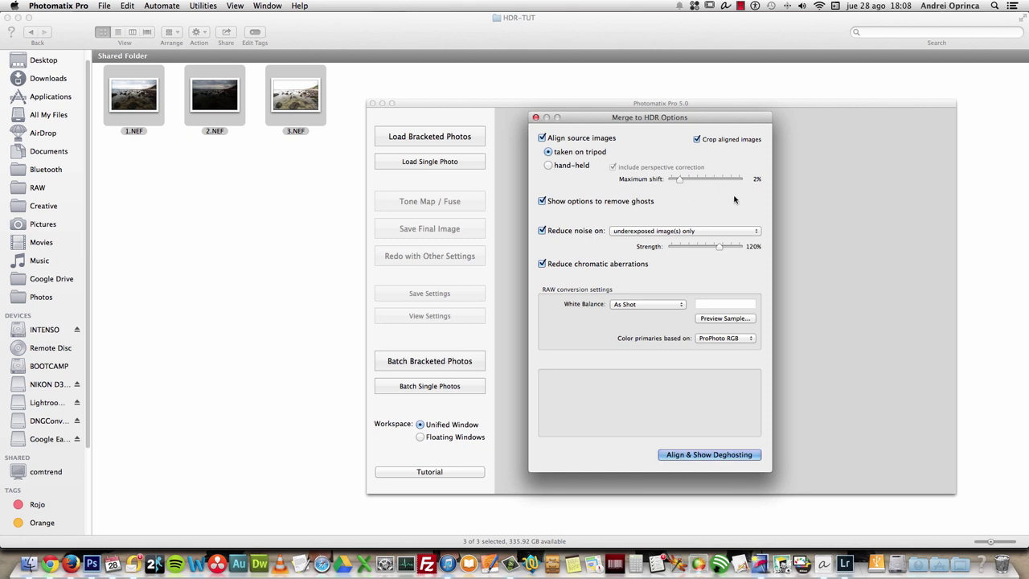
{"action": "mouse_move", "coordinate": [595, 204]}
{"action": "mouse_move", "coordinate": [769, 141]}
{"action": "left_click", "coordinate": [707, 231]}
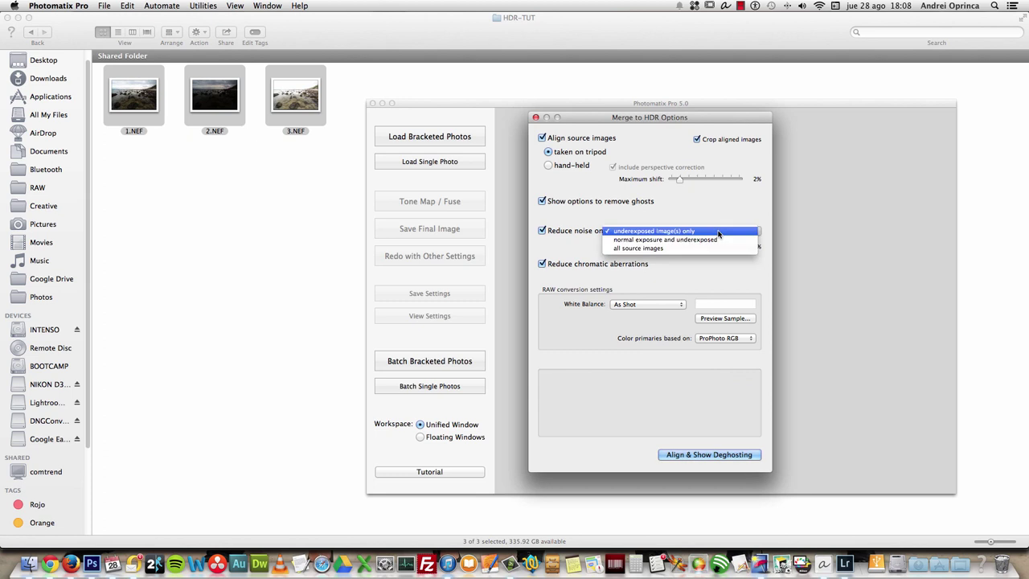
{"action": "left_click", "coordinate": [670, 240]}
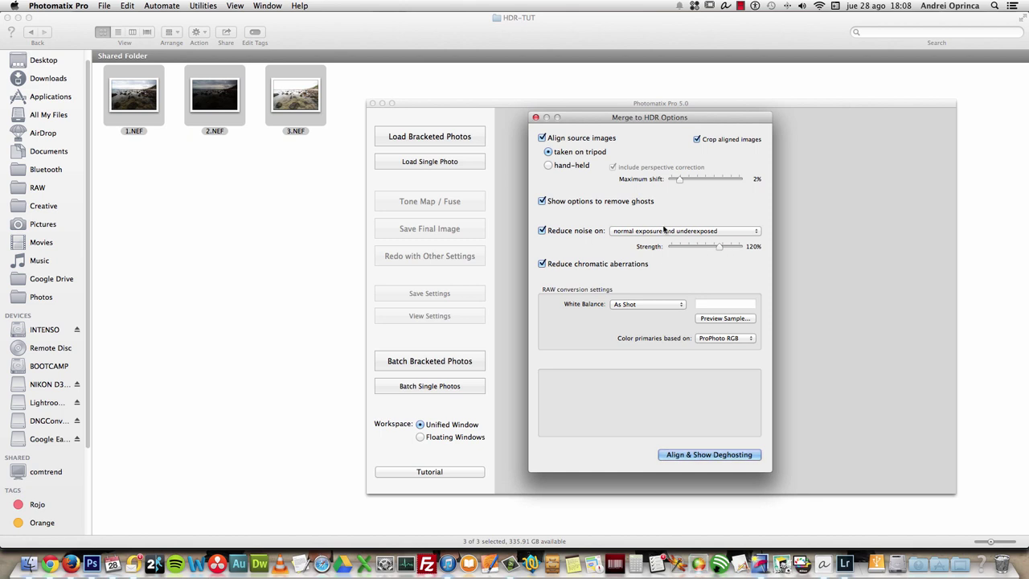
{"action": "mouse_move", "coordinate": [584, 274]}
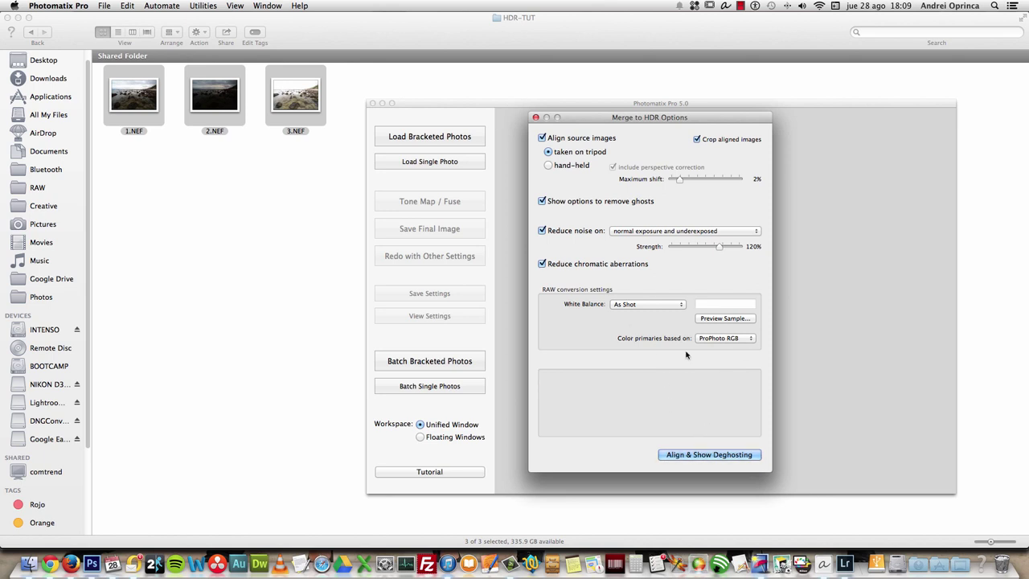
{"action": "left_click", "coordinate": [727, 337]}
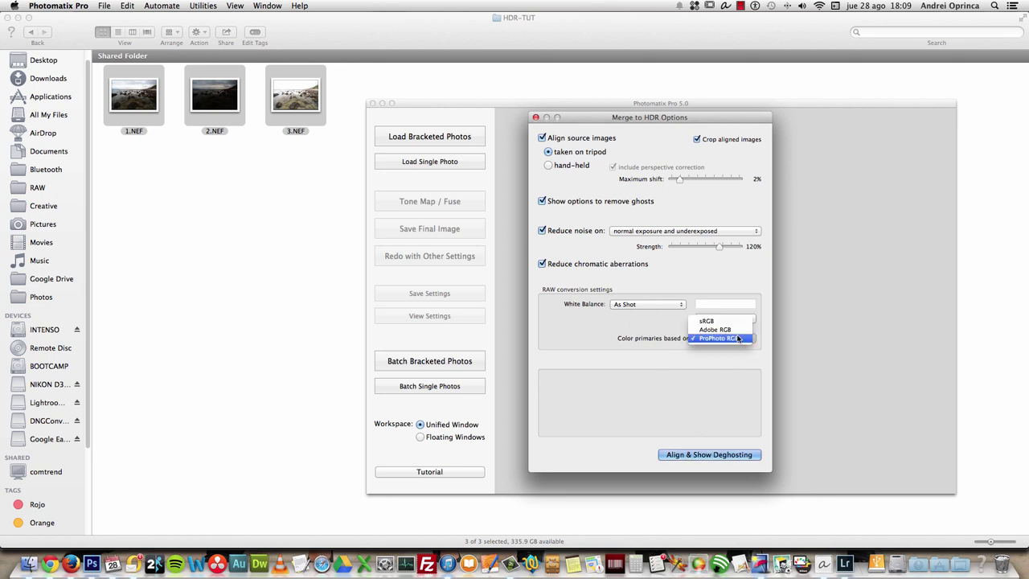
{"action": "left_click", "coordinate": [732, 331]}
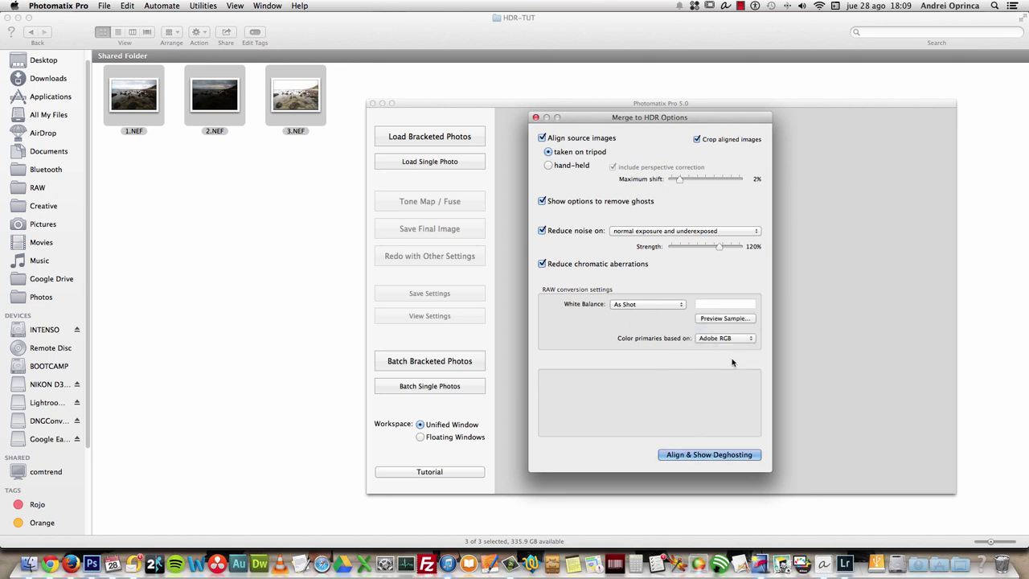
{"action": "left_click", "coordinate": [708, 455]}
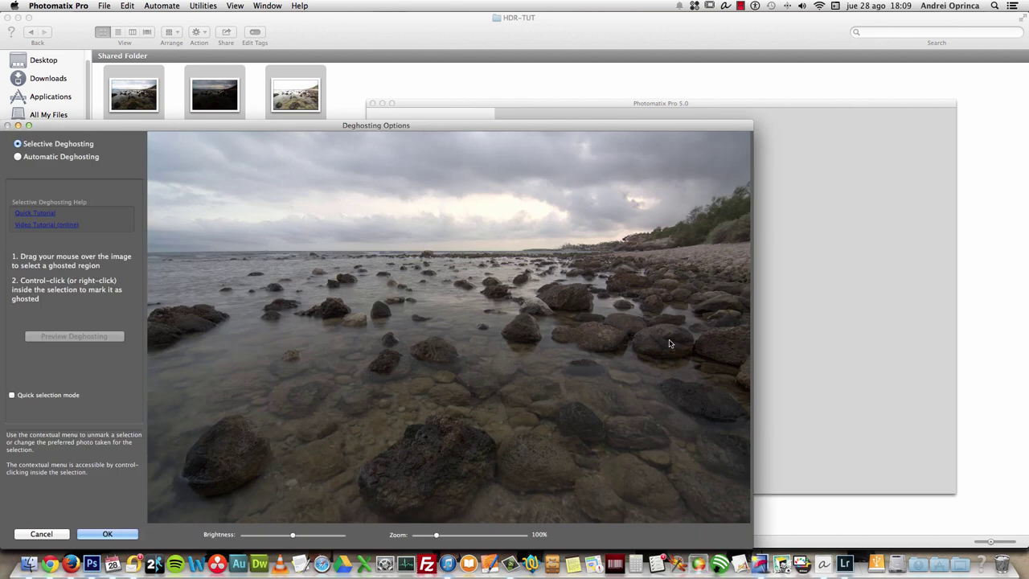
- Try Automatic Deghosting at 100 with the 1/4s exposure as base, then revert to Selective Deghosting
{"action": "left_click_drag", "start_coordinate": [415, 126], "coordinate": [534, 65]}
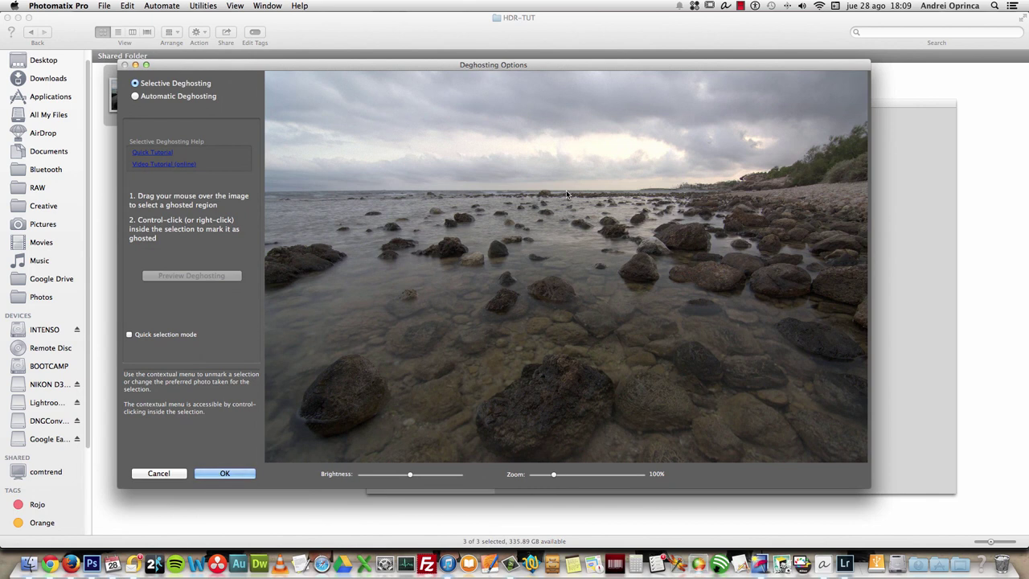
{"action": "left_click", "coordinate": [136, 97]}
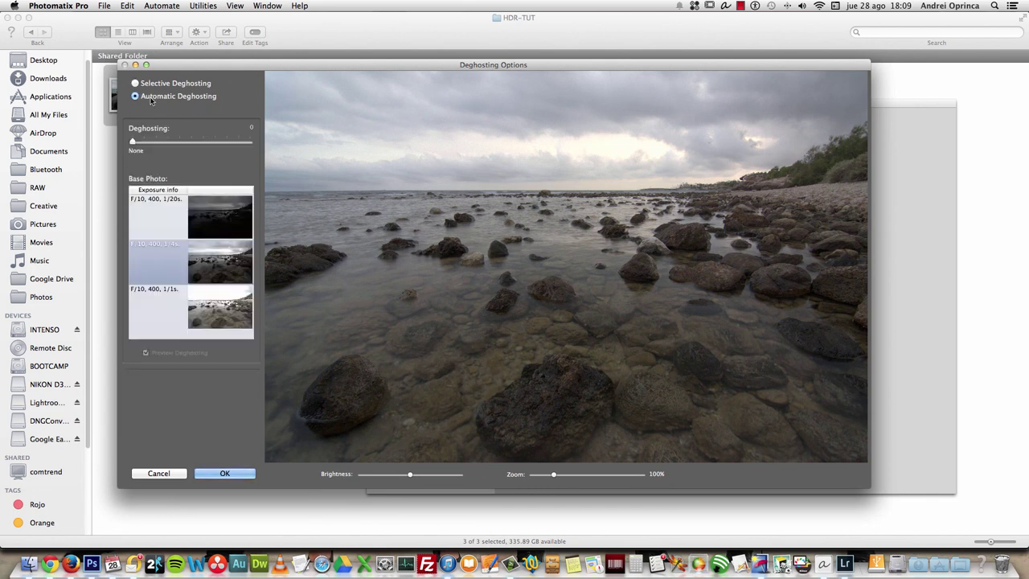
{"action": "left_click", "coordinate": [213, 265]}
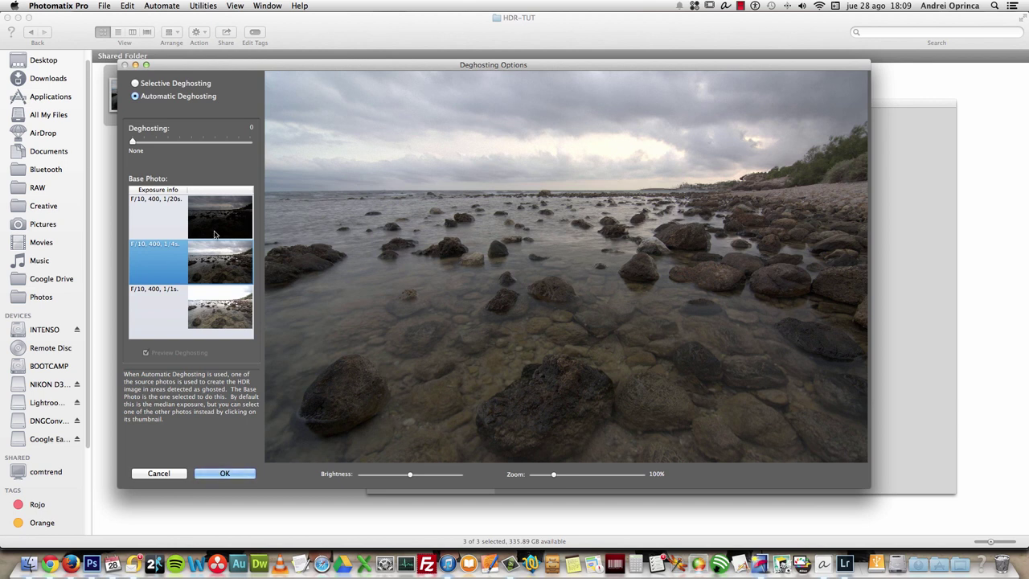
{"action": "left_click_drag", "start_coordinate": [133, 142], "coordinate": [259, 147]}
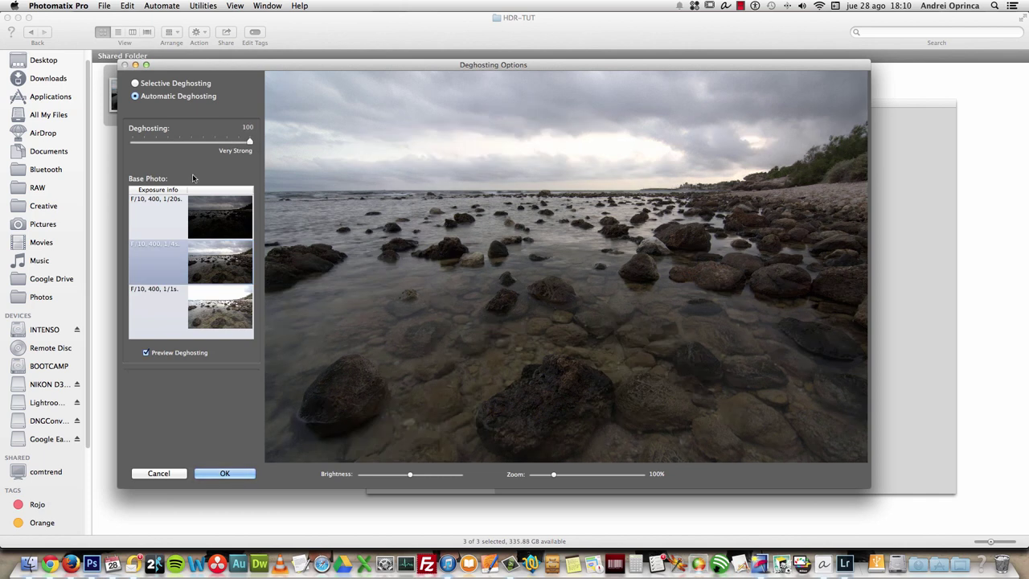
{"action": "mouse_move", "coordinate": [134, 98]}
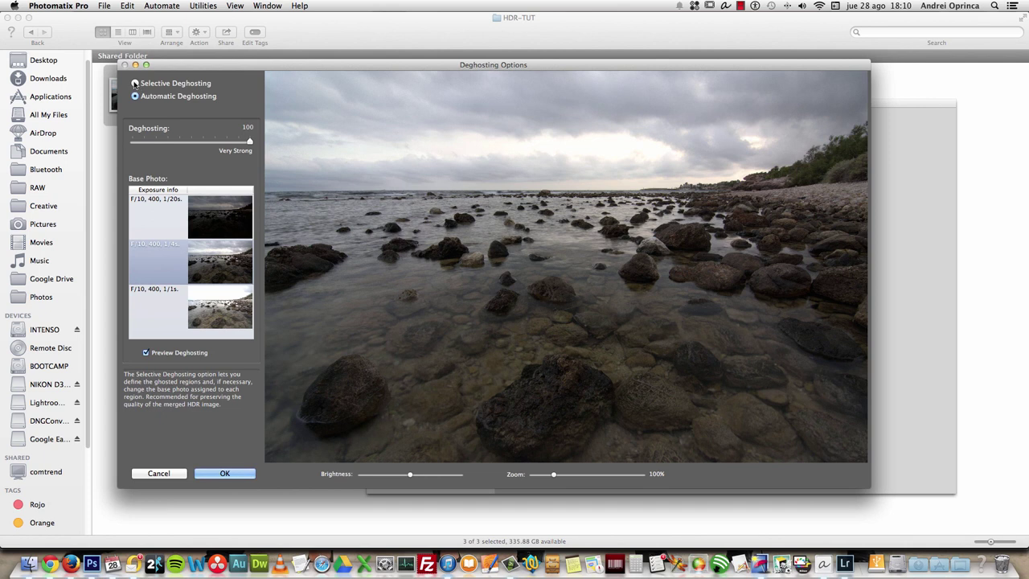
{"action": "left_click", "coordinate": [135, 83]}
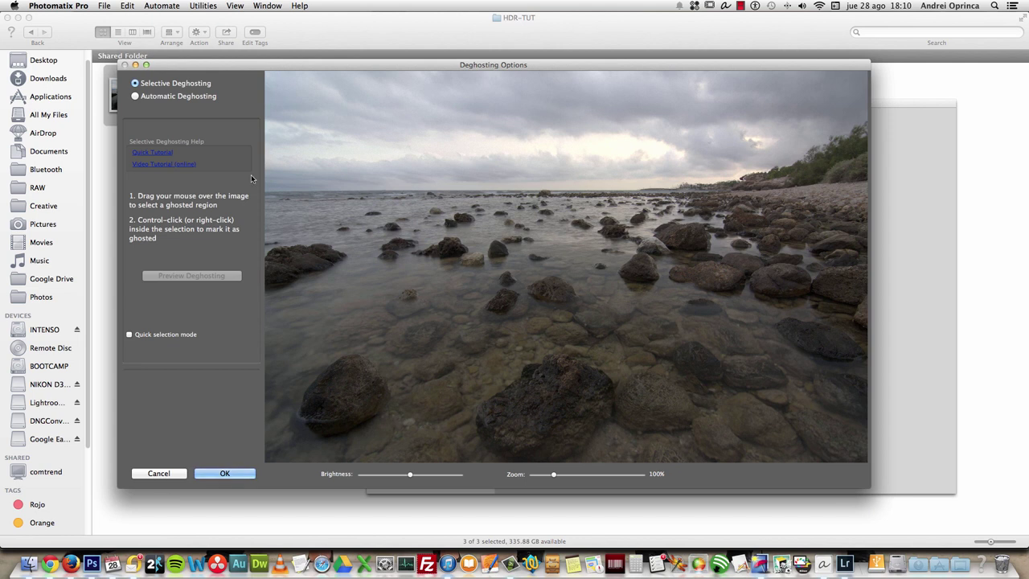
- Outline the horizon and right-hand rocks, mark them as ghosted using the 0 EV photo, and preview
{"action": "left_click_drag", "start_coordinate": [265, 195], "coordinate": [433, 191]}
{"action": "mouse_move", "coordinate": [652, 187]}
{"action": "left_mouse_down"}
{"action": "mouse_move", "coordinate": [698, 202]}
{"action": "mouse_move", "coordinate": [711, 222]}
{"action": "mouse_move", "coordinate": [825, 257]}
{"action": "mouse_move", "coordinate": [867, 416]}
{"action": "mouse_move", "coordinate": [832, 468]}
{"action": "mouse_move", "coordinate": [582, 485]}
{"action": "left_mouse_up"}
{"action": "right_click", "coordinate": [561, 240]}
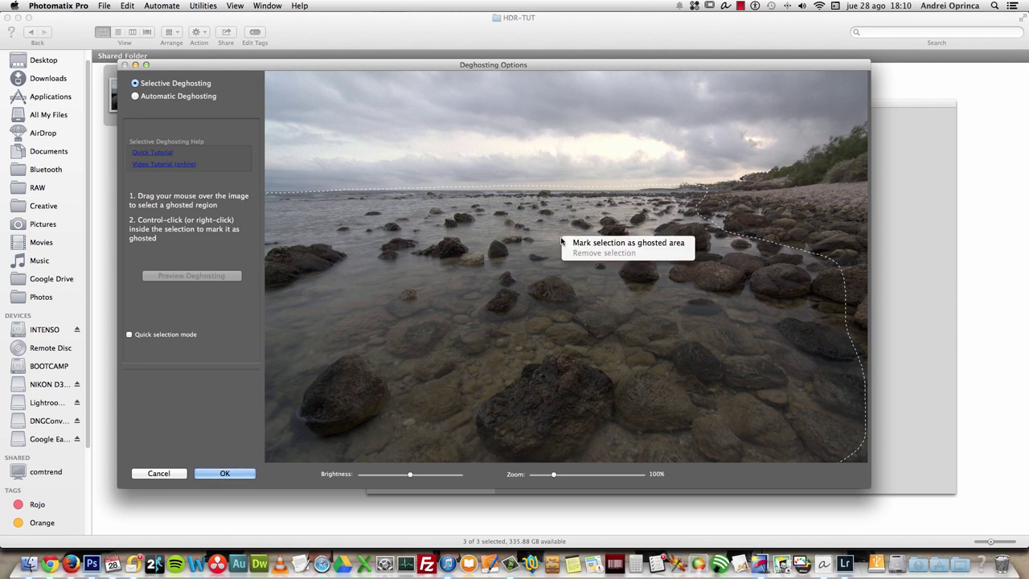
{"action": "left_click", "coordinate": [651, 247]}
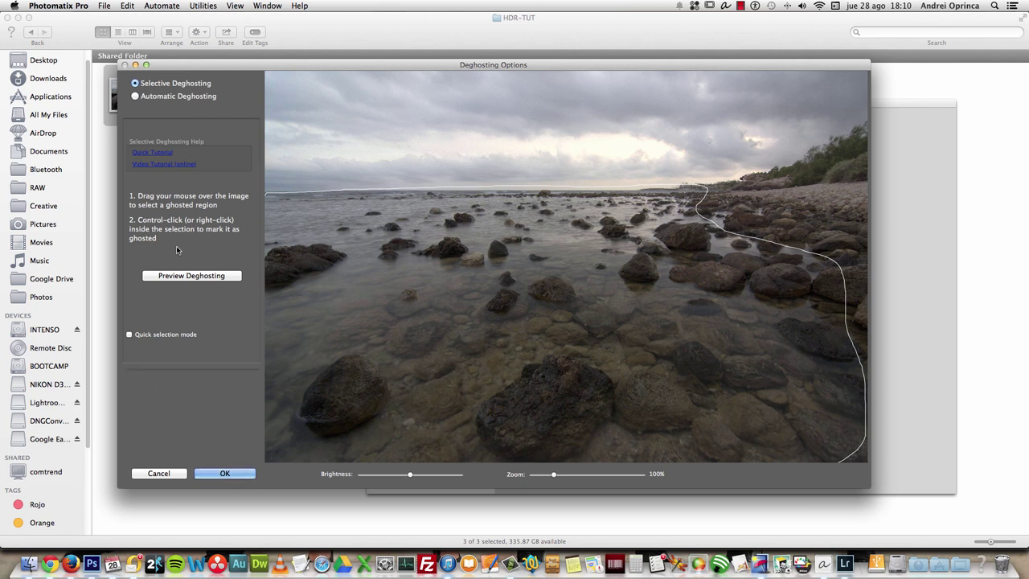
{"action": "right_click", "coordinate": [606, 263]}
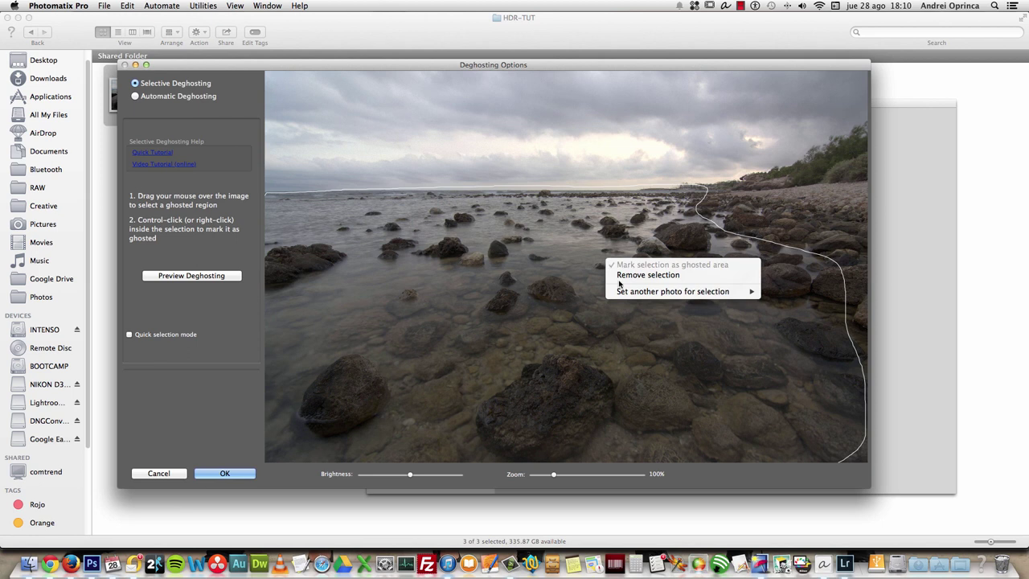
{"action": "mouse_move", "coordinate": [623, 293]}
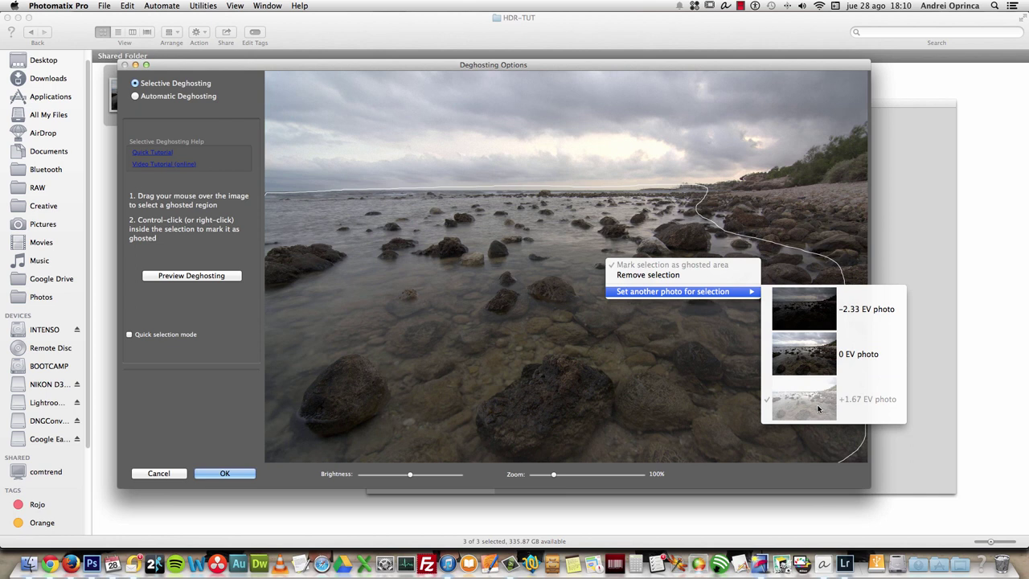
{"action": "left_click", "coordinate": [810, 362]}
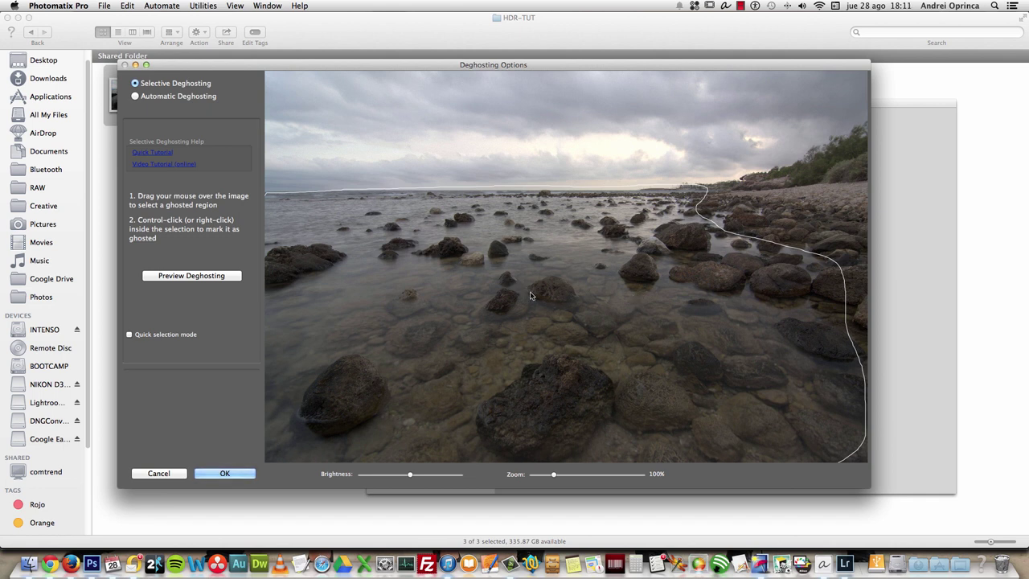
{"action": "left_click", "coordinate": [177, 277]}
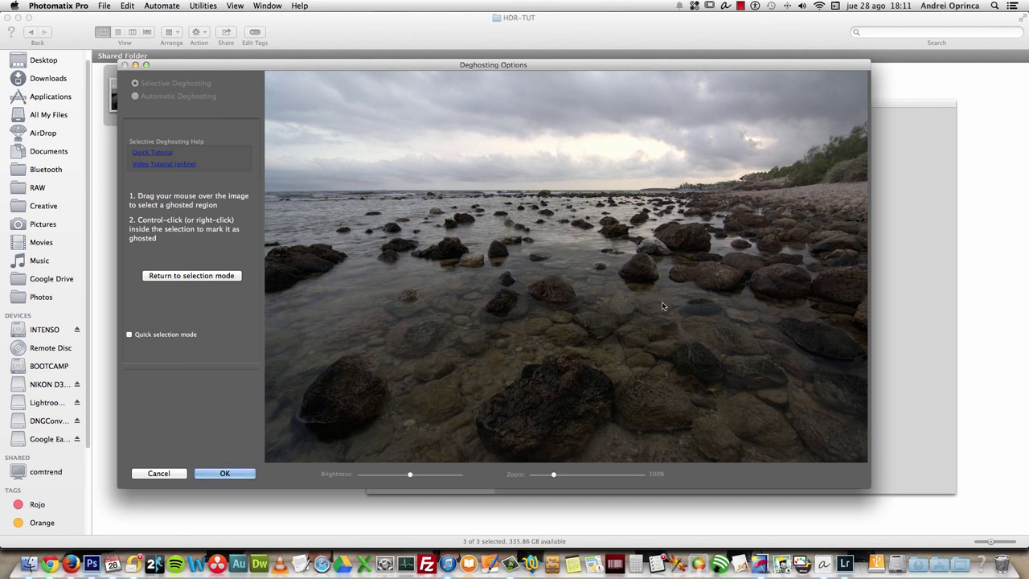
- Preview the ghosted shoreline region using the +1.67 EV photo
{"action": "left_click", "coordinate": [192, 275]}
{"action": "right_click", "coordinate": [633, 276]}
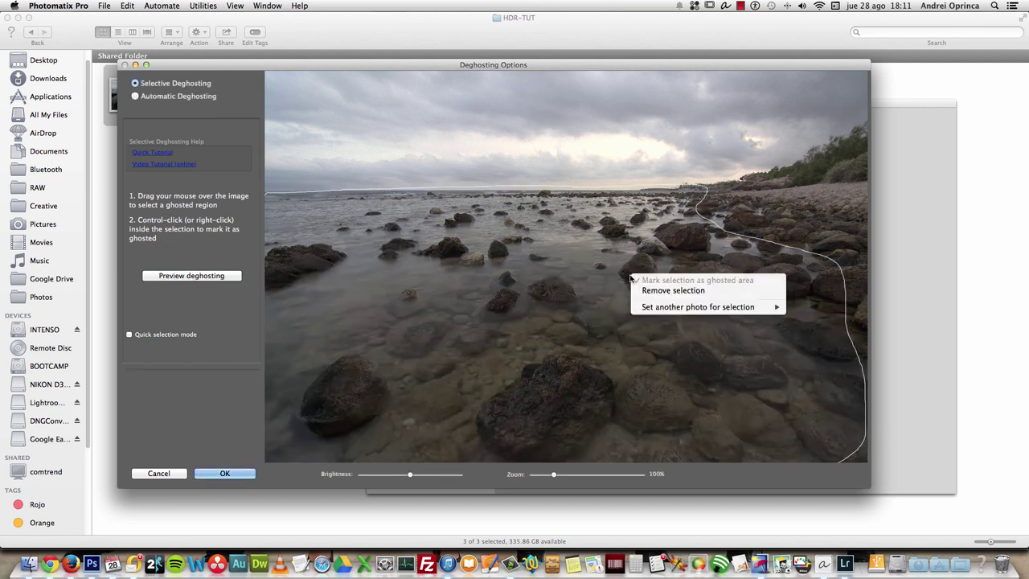
{"action": "mouse_move", "coordinate": [733, 310]}
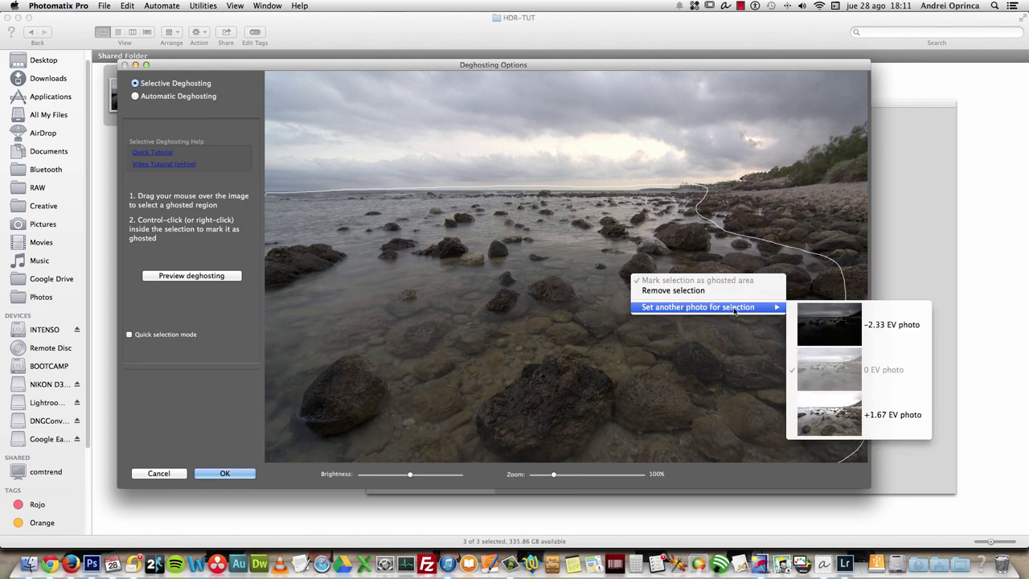
{"action": "left_click", "coordinate": [855, 419]}
{"action": "left_click", "coordinate": [191, 275]}
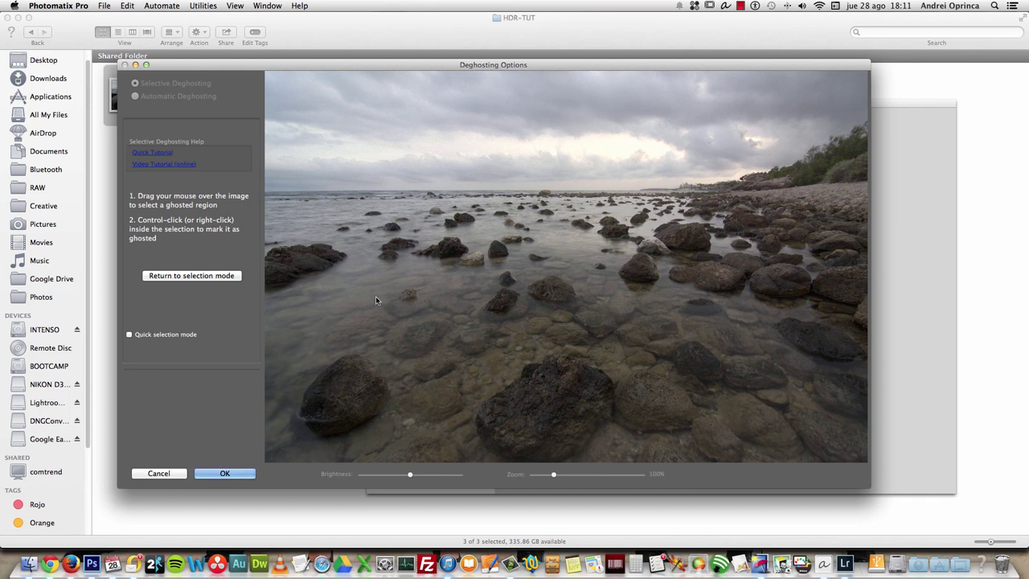
- Preview the ghosted shoreline region using the darkest -2.33 EV photo instead
{"action": "left_click", "coordinate": [220, 279]}
{"action": "right_click", "coordinate": [510, 312]}
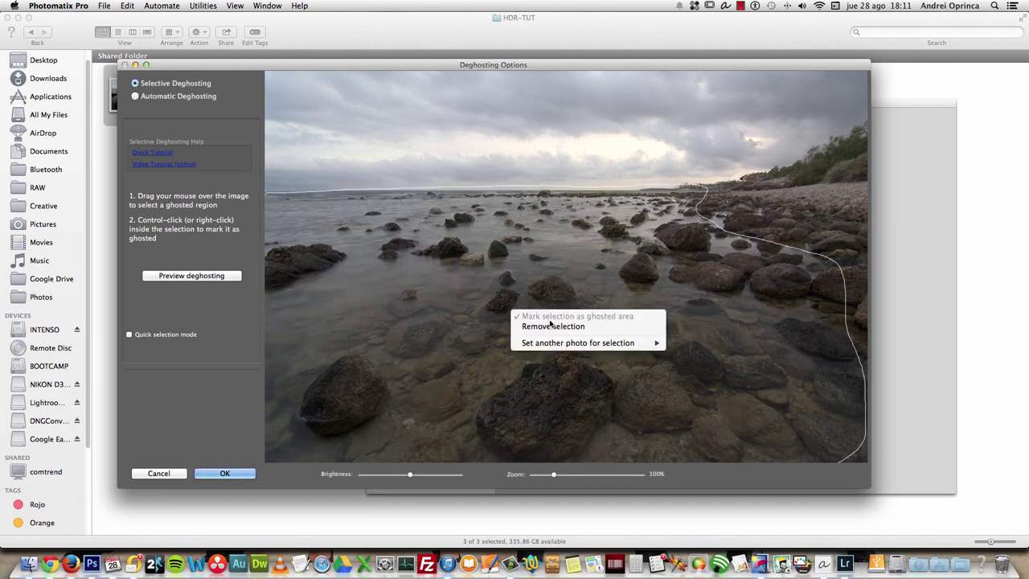
{"action": "left_click", "coordinate": [487, 228]}
{"action": "left_click", "coordinate": [205, 276]}
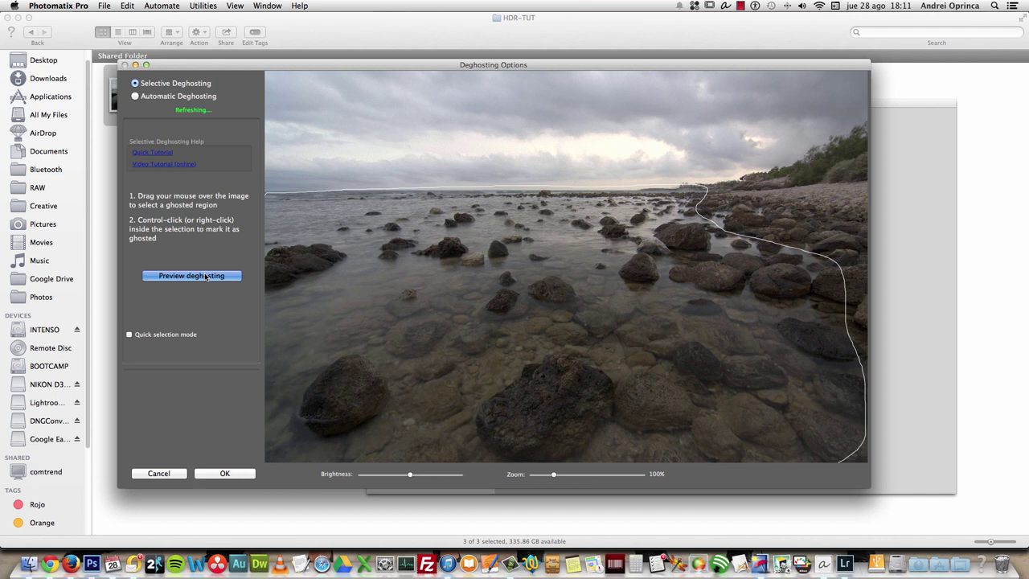
{"action": "left_click", "coordinate": [205, 276]}
{"action": "right_click", "coordinate": [448, 238]}
{"action": "mouse_move", "coordinate": [545, 274]}
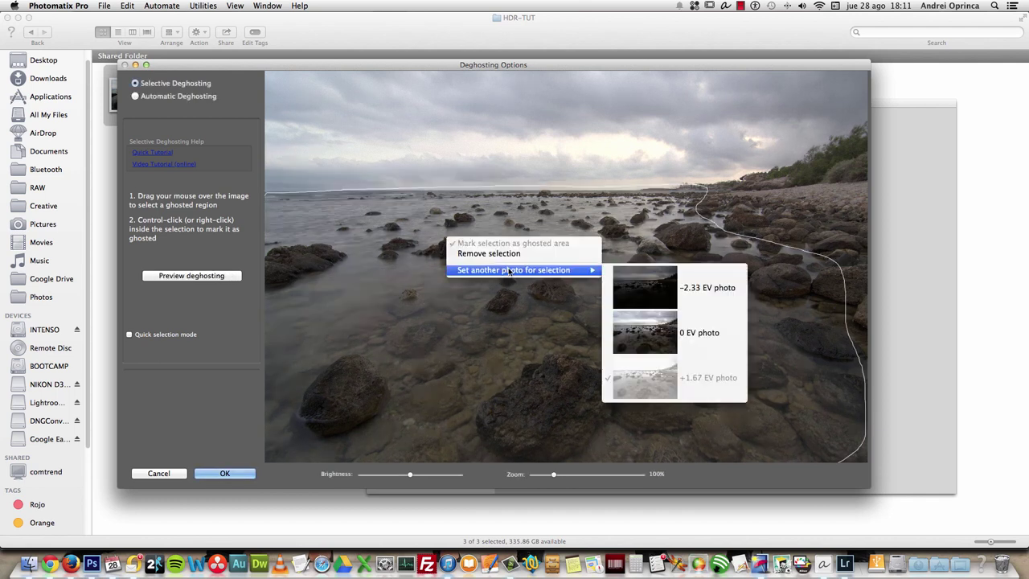
{"action": "left_click", "coordinate": [644, 281]}
{"action": "left_click", "coordinate": [207, 276]}
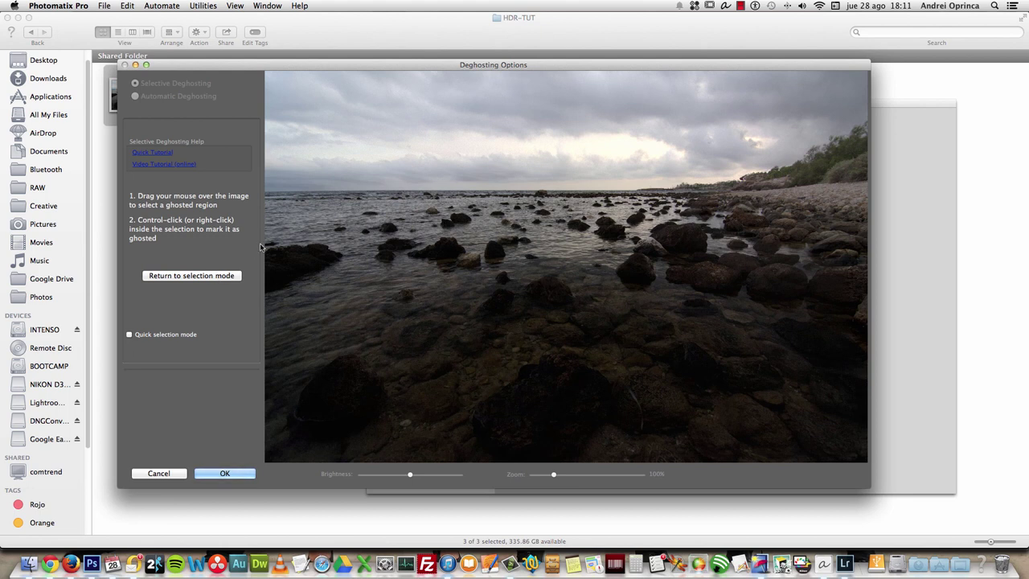
- Set the region back to the 0 EV photo and accept the deghosting
{"action": "left_click", "coordinate": [224, 273]}
{"action": "right_click", "coordinate": [466, 252]}
{"action": "mouse_move", "coordinate": [551, 292]}
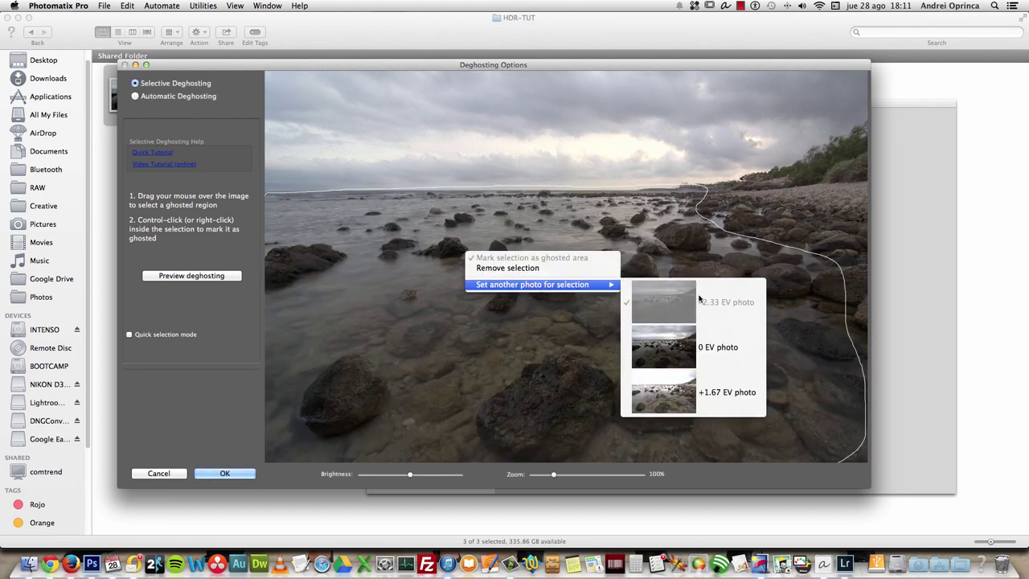
{"action": "left_click", "coordinate": [688, 346]}
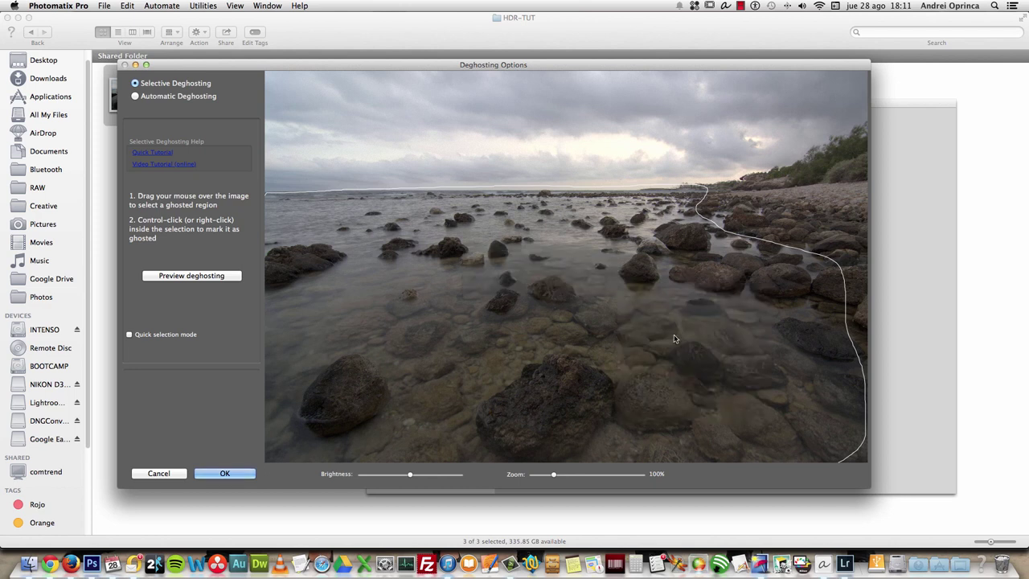
{"action": "left_click", "coordinate": [242, 475]}
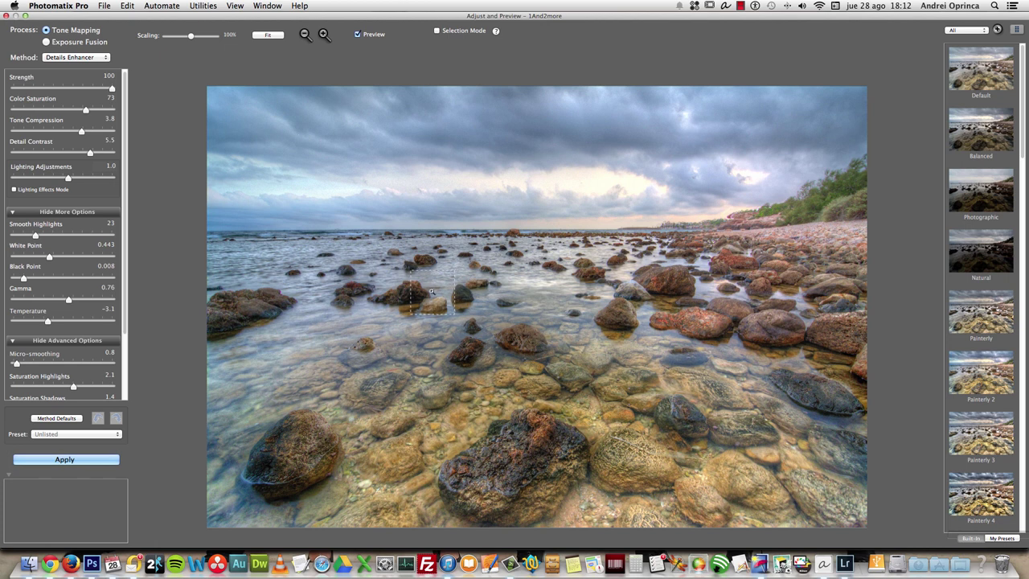
{"action": "left_click", "coordinate": [284, 280]}
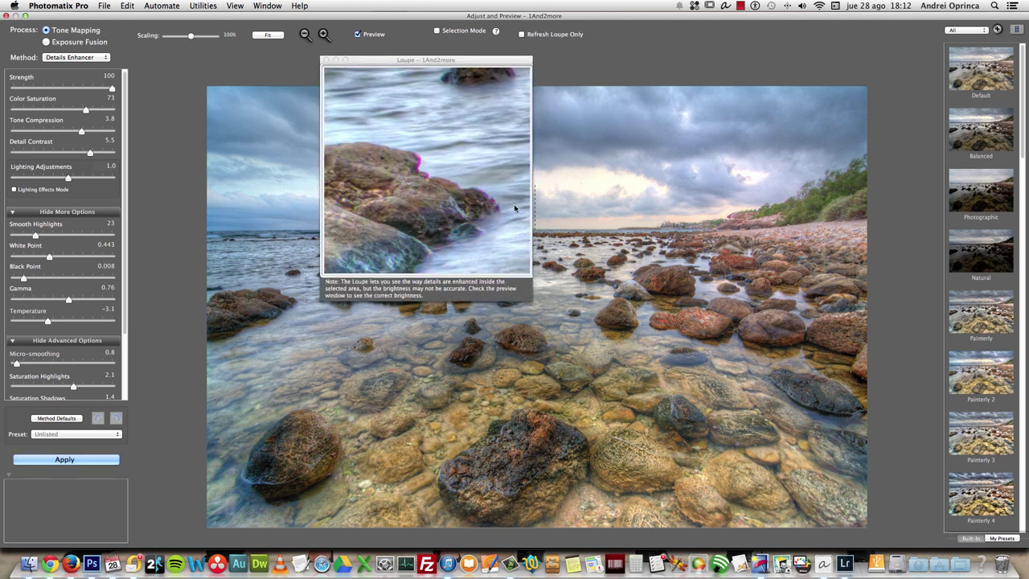
{"action": "left_click", "coordinate": [726, 219]}
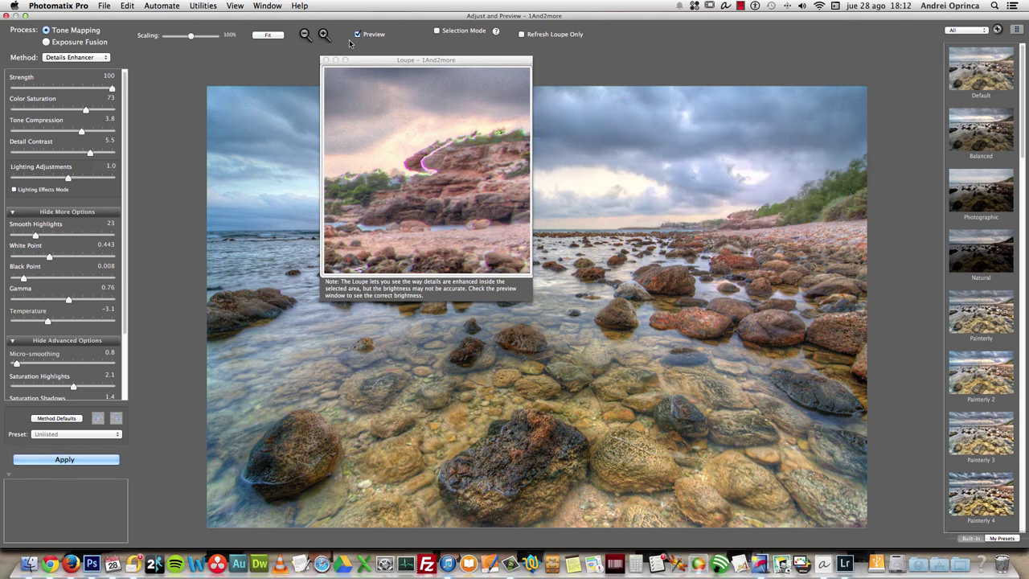
{"action": "left_click", "coordinate": [325, 60]}
{"action": "left_click", "coordinate": [572, 172]}
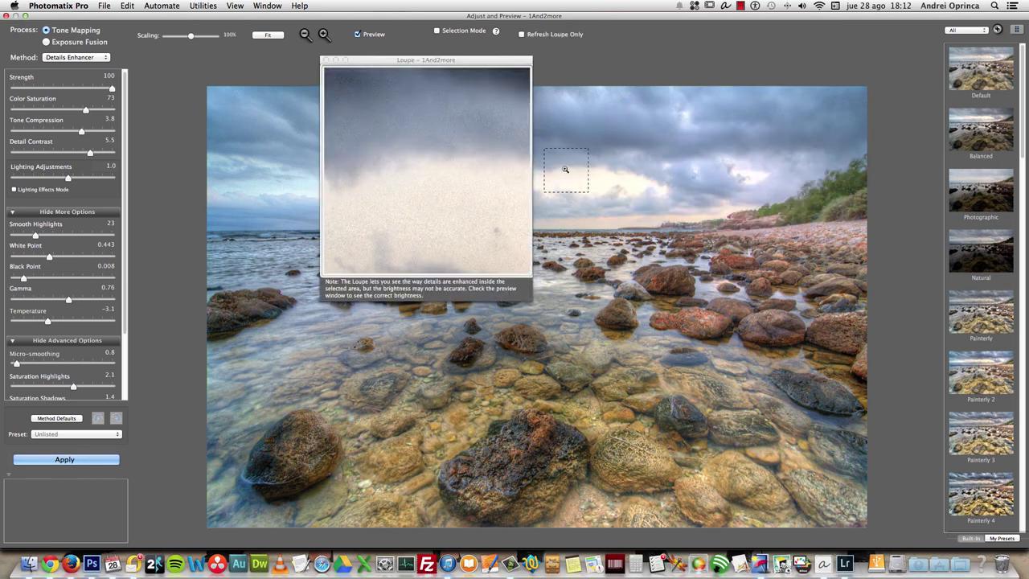
{"action": "left_click", "coordinate": [609, 201]}
{"action": "left_click", "coordinate": [592, 176]}
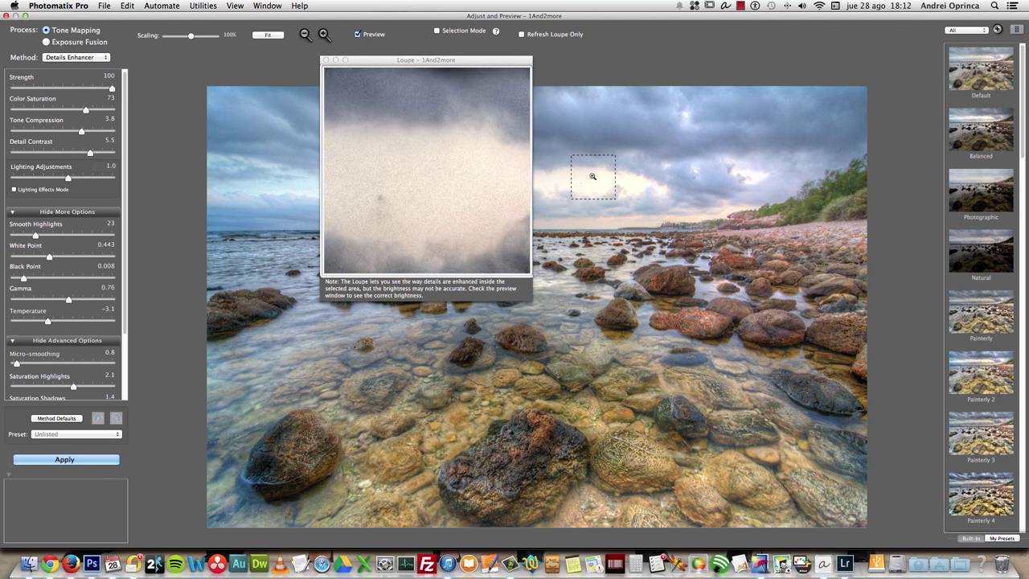
{"action": "left_click", "coordinate": [325, 60]}
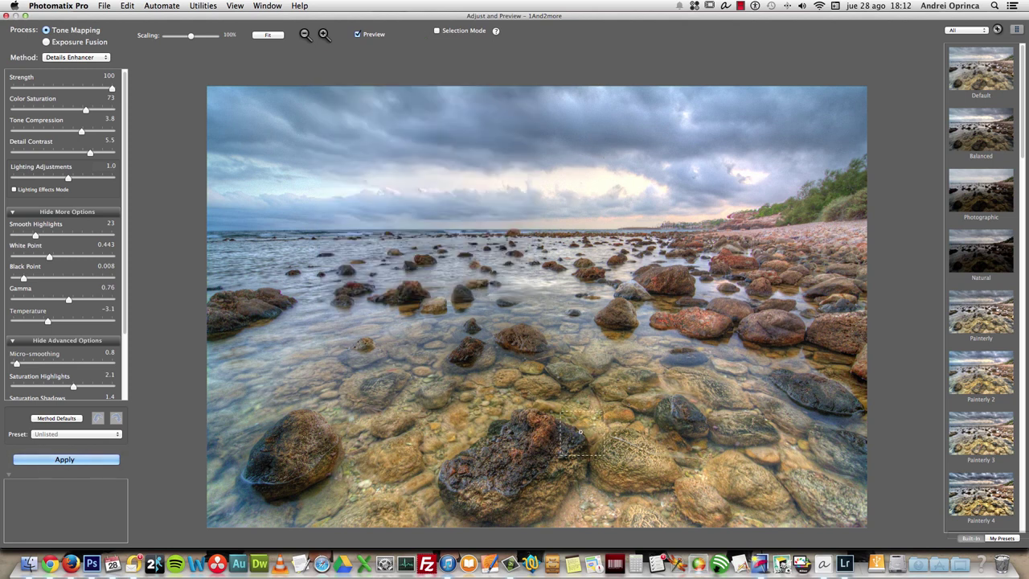
{"action": "left_click", "coordinate": [502, 462]}
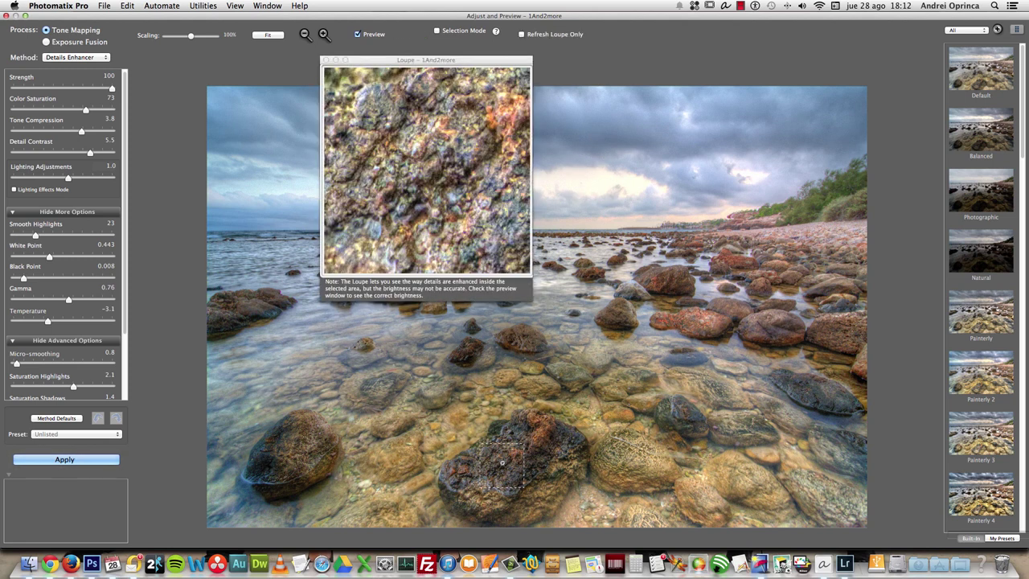
{"action": "left_click", "coordinate": [518, 415]}
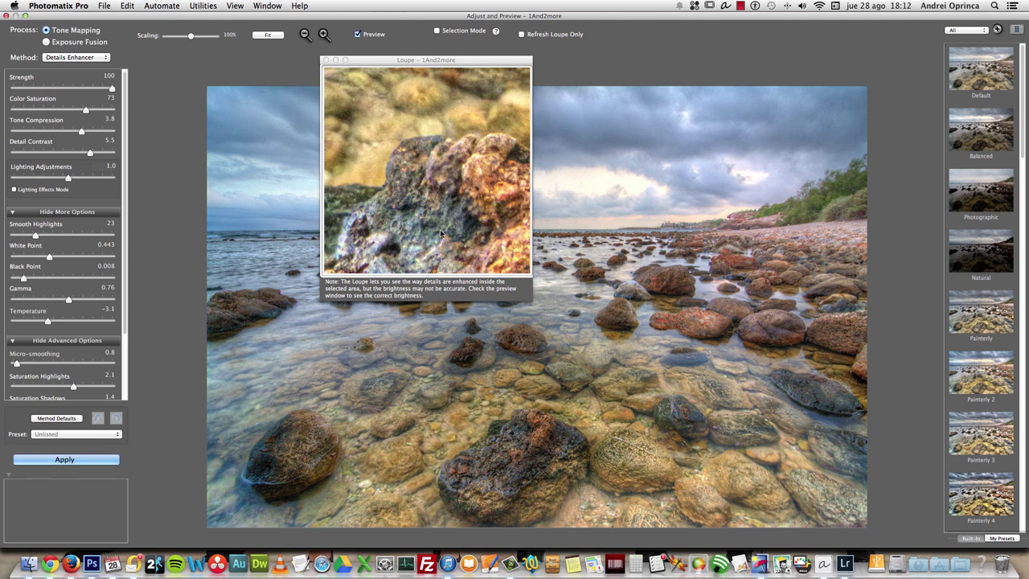
{"action": "left_click", "coordinate": [810, 261]}
{"action": "left_click", "coordinate": [818, 228]}
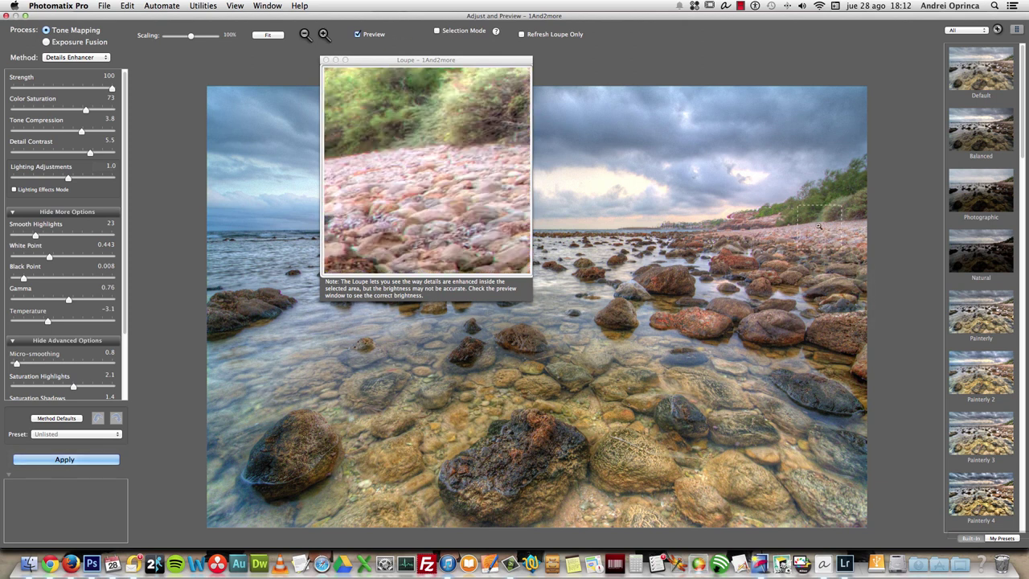
{"action": "left_click", "coordinate": [836, 183]}
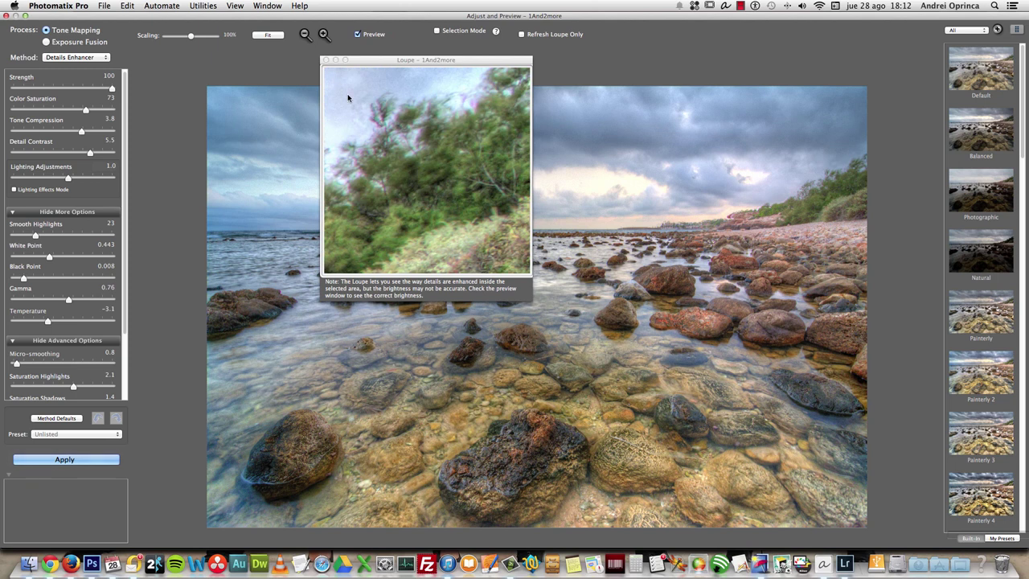
{"action": "left_click", "coordinate": [326, 60]}
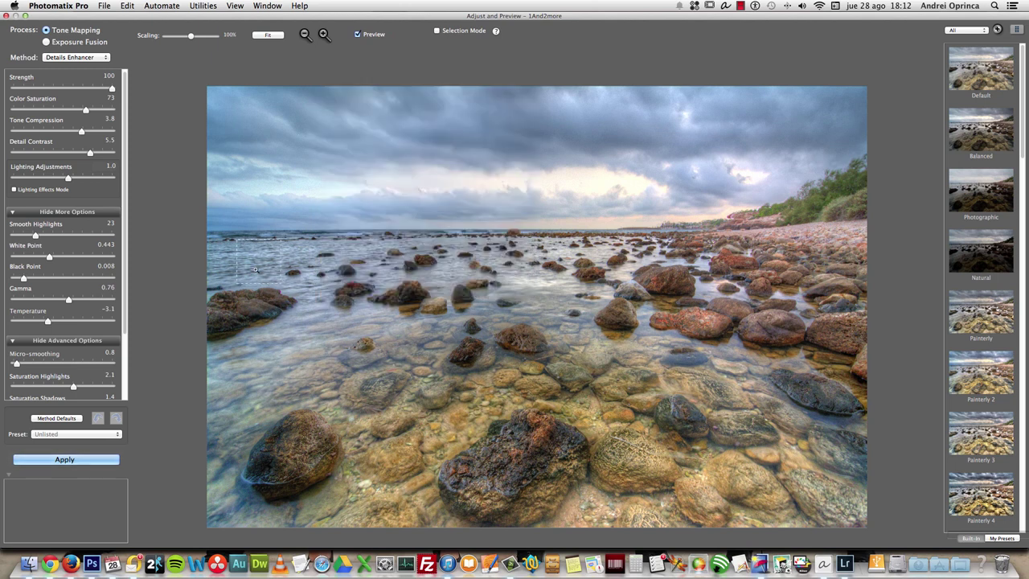
{"action": "left_click", "coordinate": [317, 300]}
{"action": "left_click", "coordinate": [326, 59]}
- Reset to the Default preset, keep Details Enhancer, and set Strength 100 and Color Saturation 65
{"action": "left_click", "coordinate": [982, 79]}
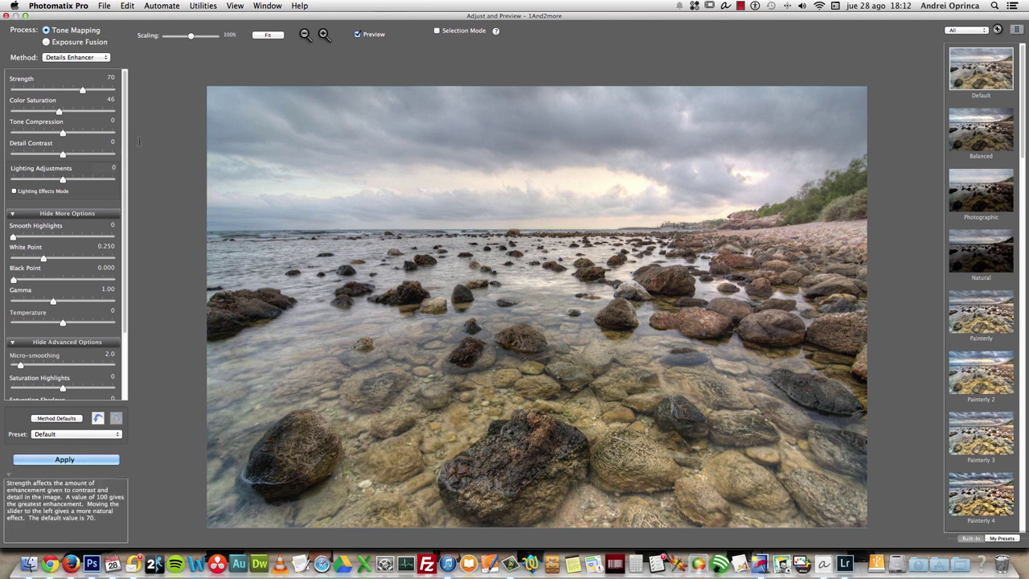
{"action": "left_click", "coordinate": [101, 56]}
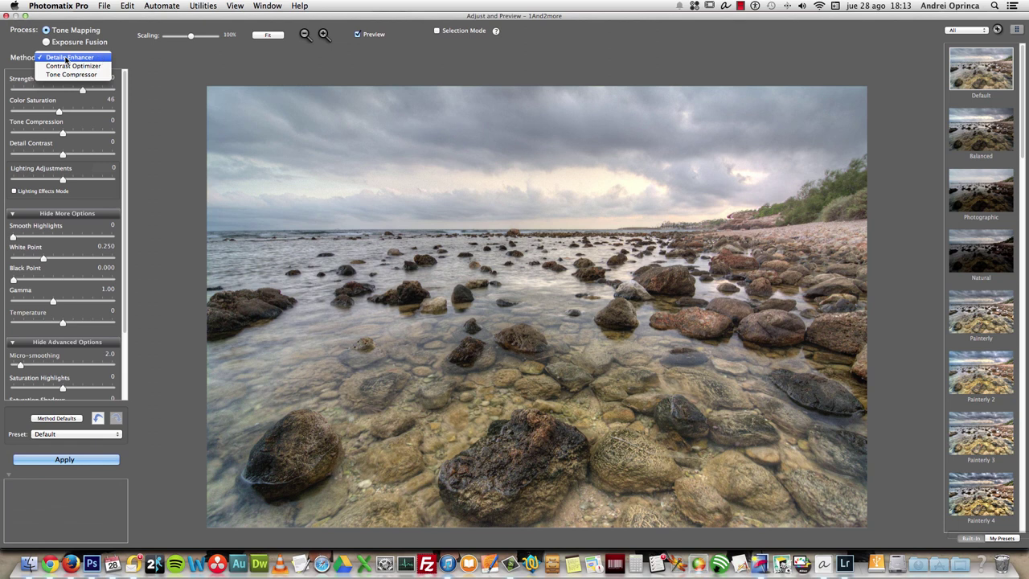
{"action": "left_click", "coordinate": [94, 59]}
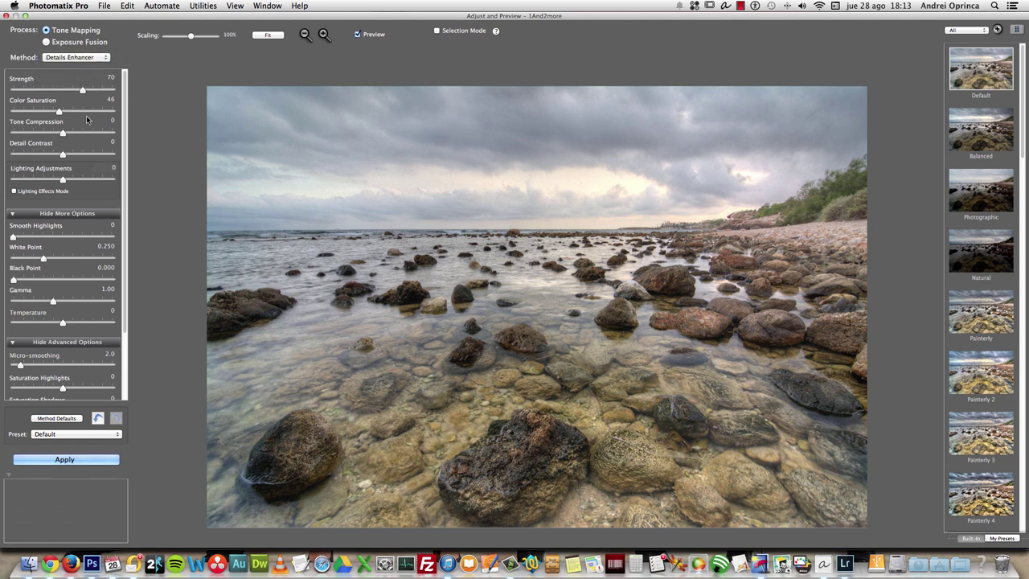
{"action": "left_click_drag", "start_coordinate": [83, 94], "coordinate": [138, 95]}
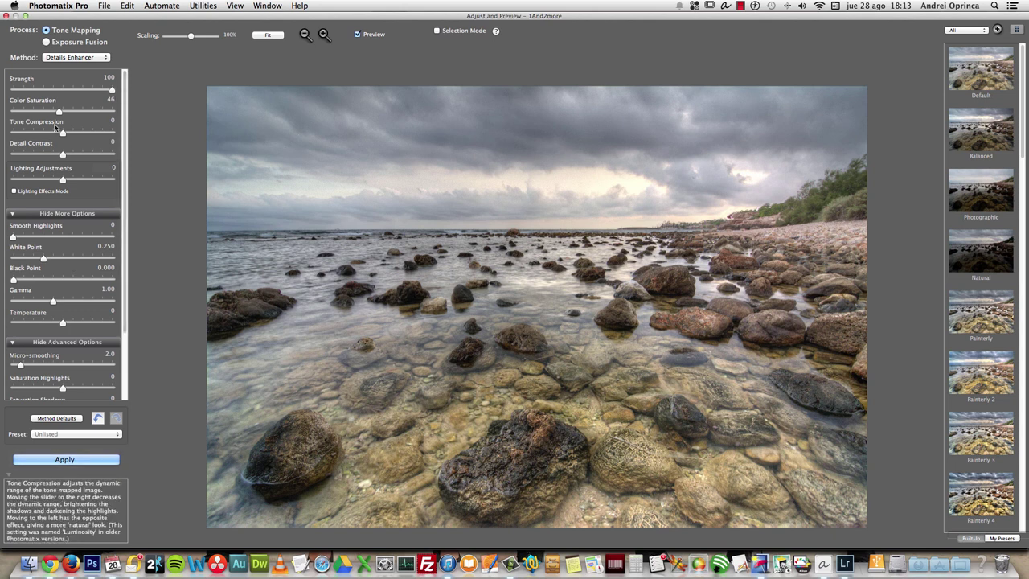
{"action": "left_click_drag", "start_coordinate": [68, 113], "coordinate": [89, 114]}
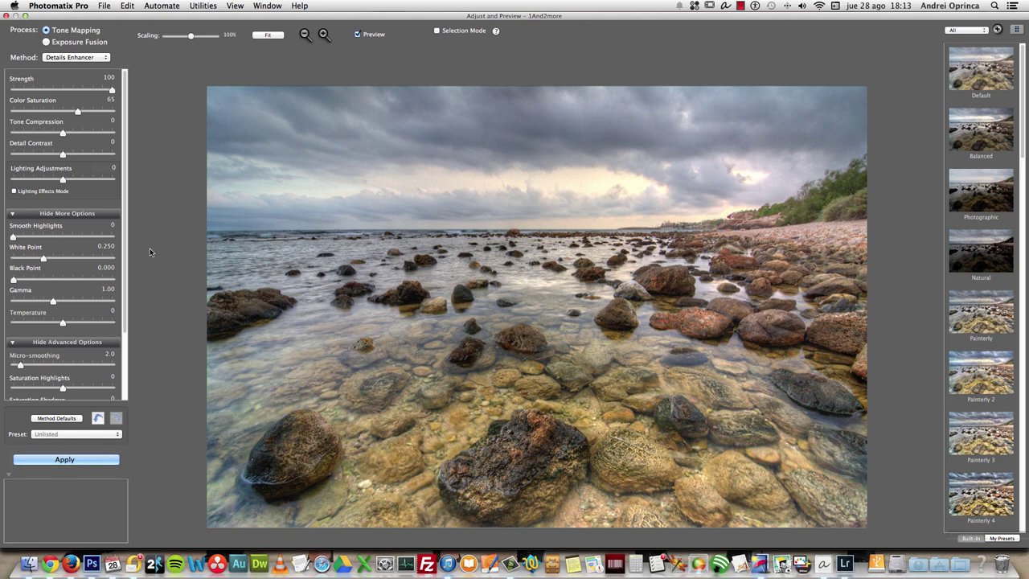
- Compare extremes, then set Tone Compression to 1.0 and Detail Contrast to 3.2
{"action": "left_click", "coordinate": [103, 135]}
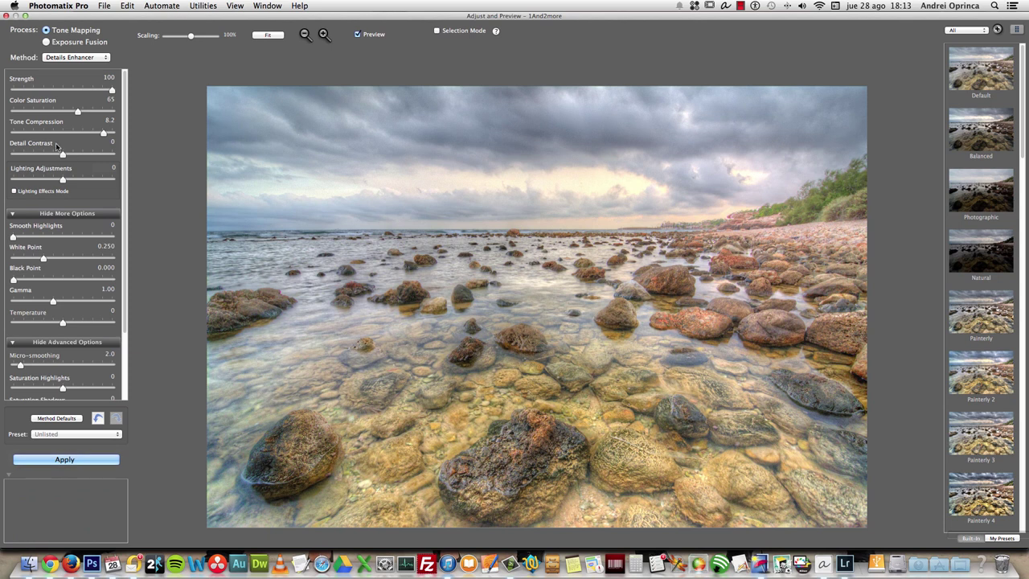
{"action": "left_click", "coordinate": [25, 134]}
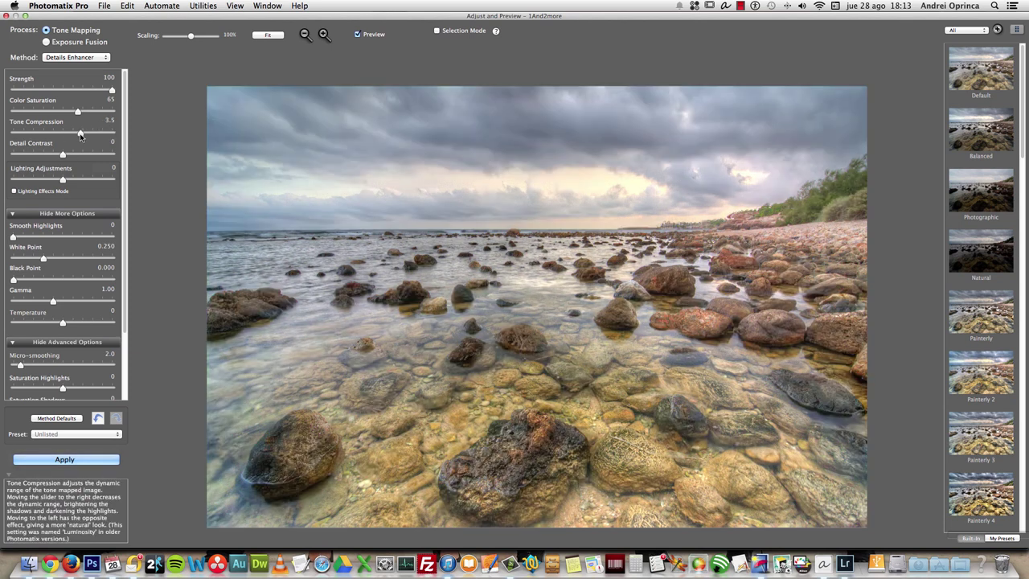
{"action": "left_click_drag", "start_coordinate": [80, 137], "coordinate": [69, 135]}
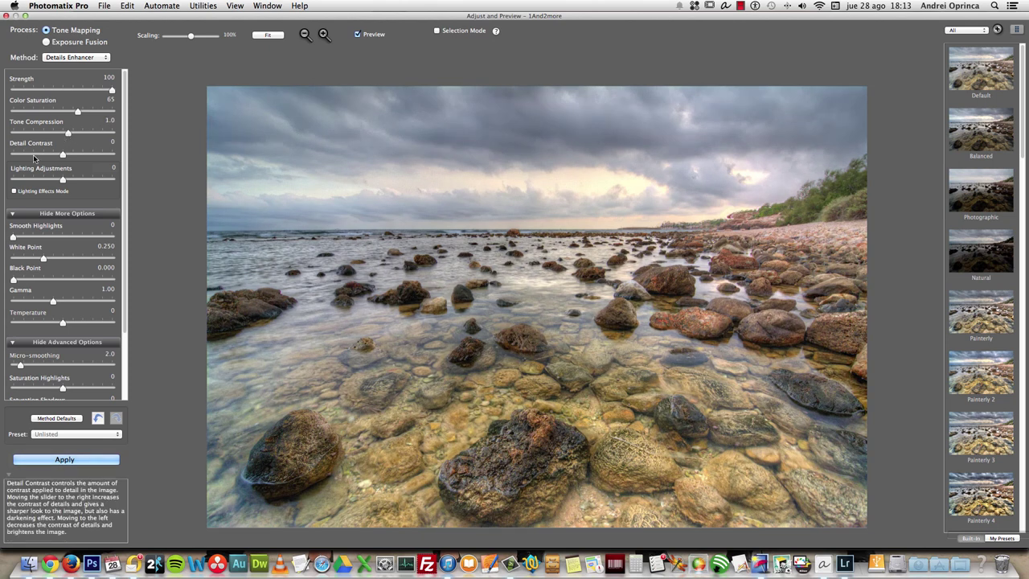
{"action": "left_click", "coordinate": [33, 156]}
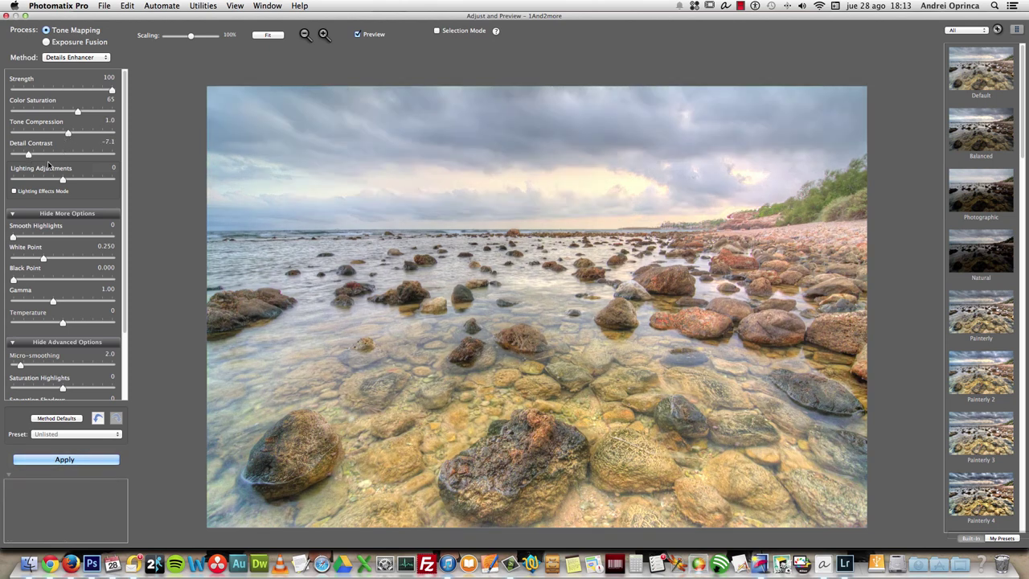
{"action": "left_click", "coordinate": [766, 273]}
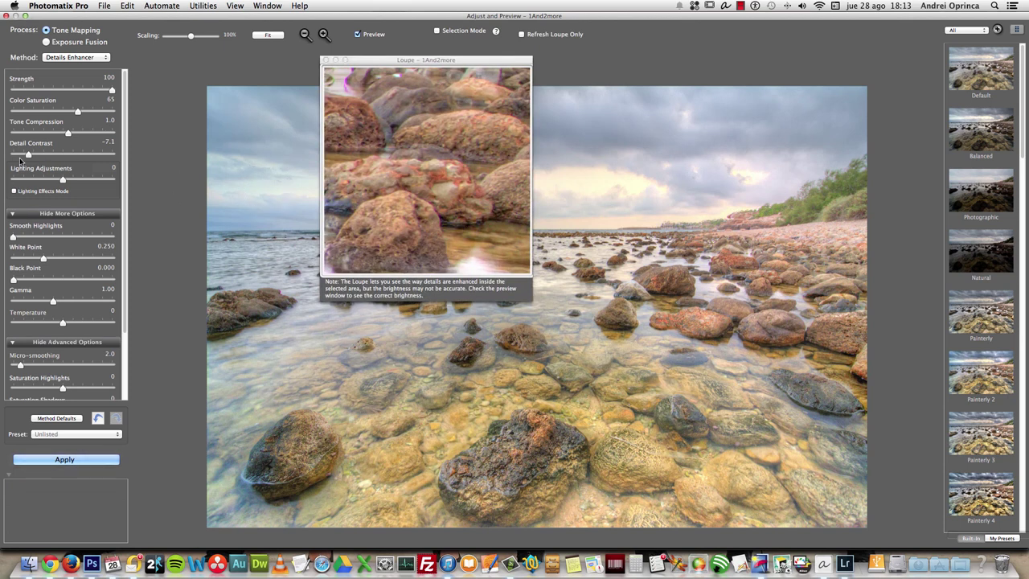
{"action": "left_click_drag", "start_coordinate": [28, 155], "coordinate": [78, 156]}
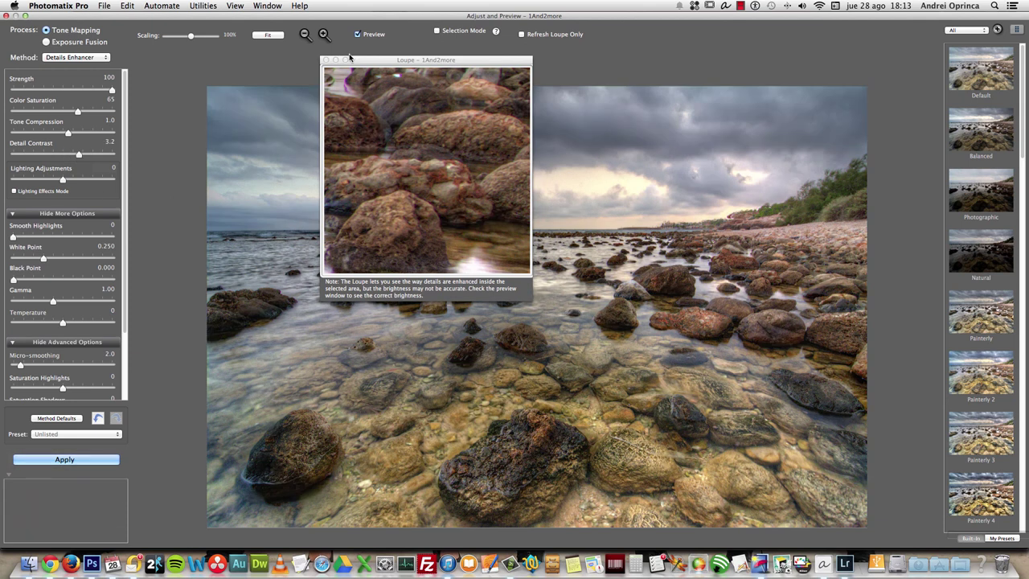
{"action": "left_click", "coordinate": [326, 59]}
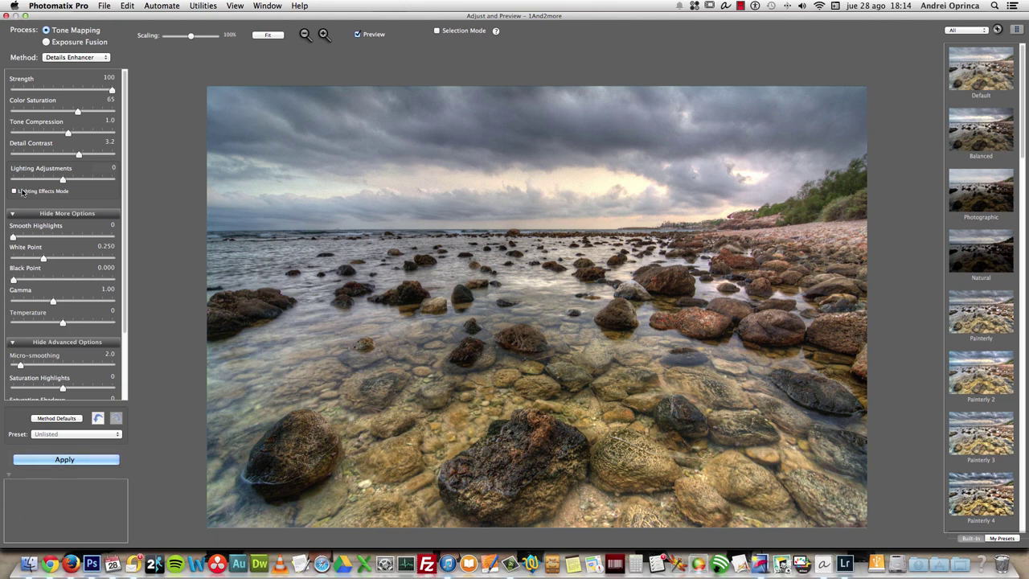
{"action": "mouse_move", "coordinate": [36, 196]}
- Test Lighting Adjustments at -8.9 and 9.2, then settle it at 1.0
{"action": "left_click", "coordinate": [19, 180]}
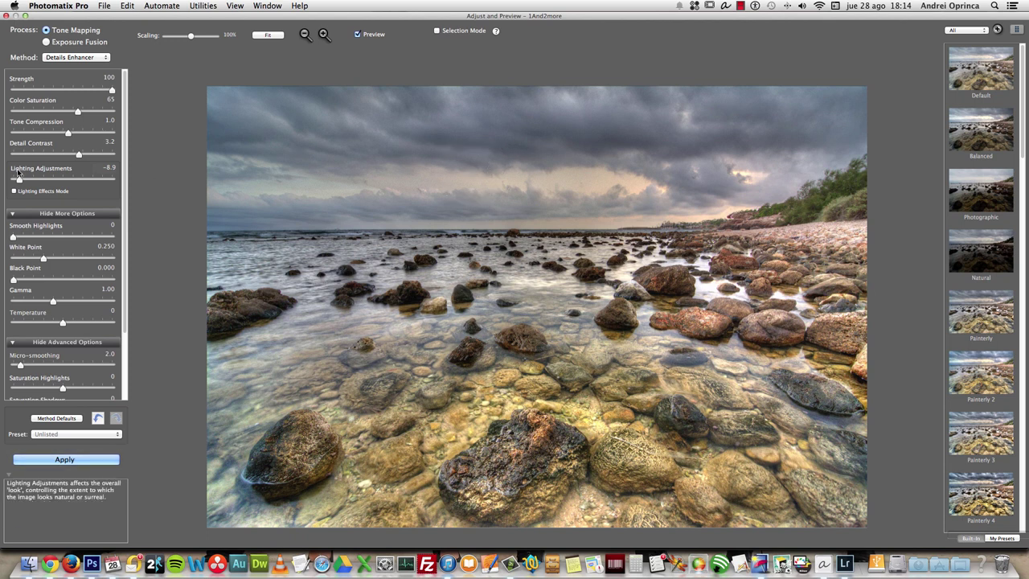
{"action": "left_click", "coordinate": [109, 180]}
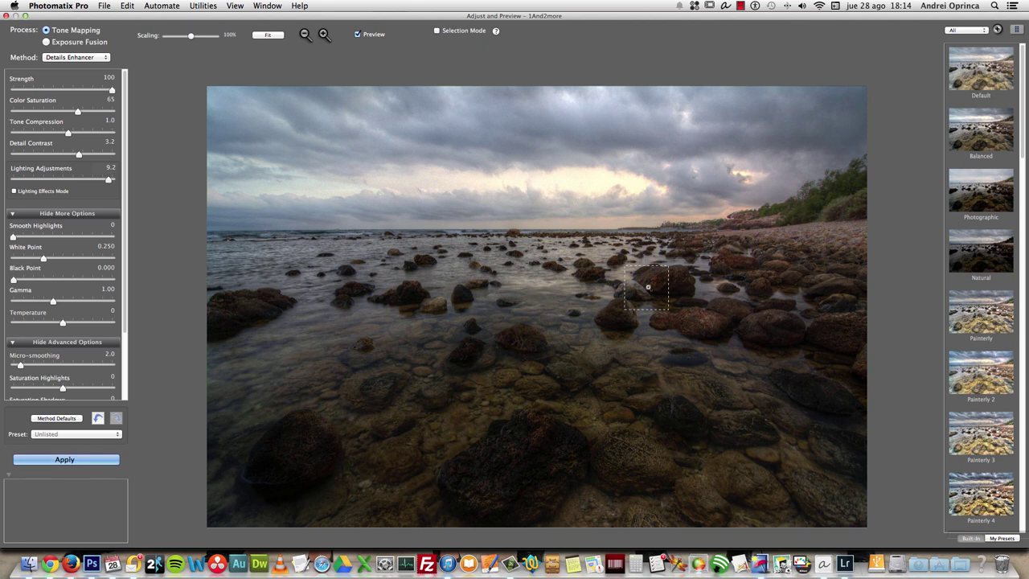
{"action": "left_click_drag", "start_coordinate": [110, 180], "coordinate": [68, 184]}
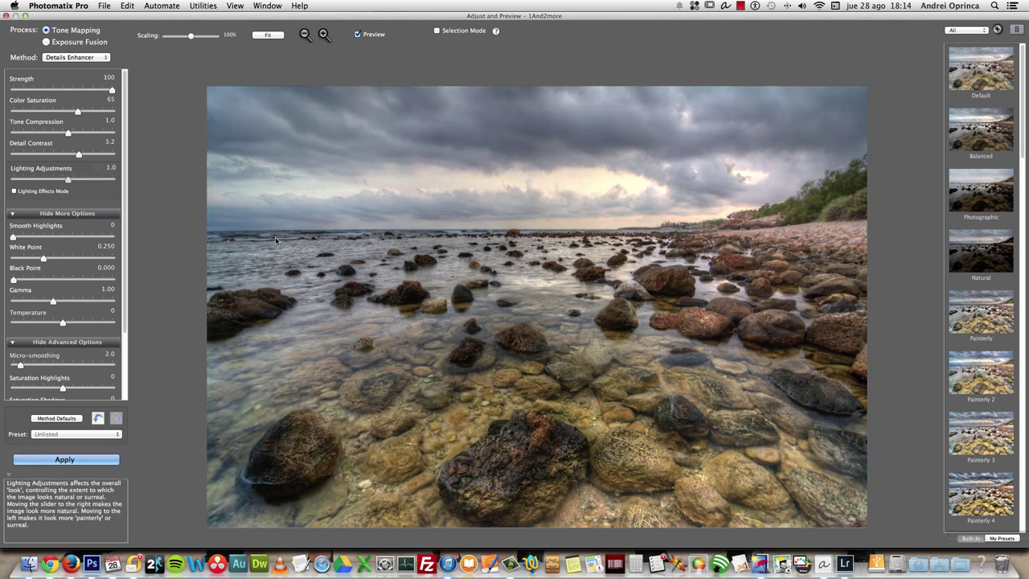
- Try the Natural+, Medium, Surreal and Surreal+ lighting effects, then disable them and lower Detail Contrast to 2.0
{"action": "left_click", "coordinate": [14, 192]}
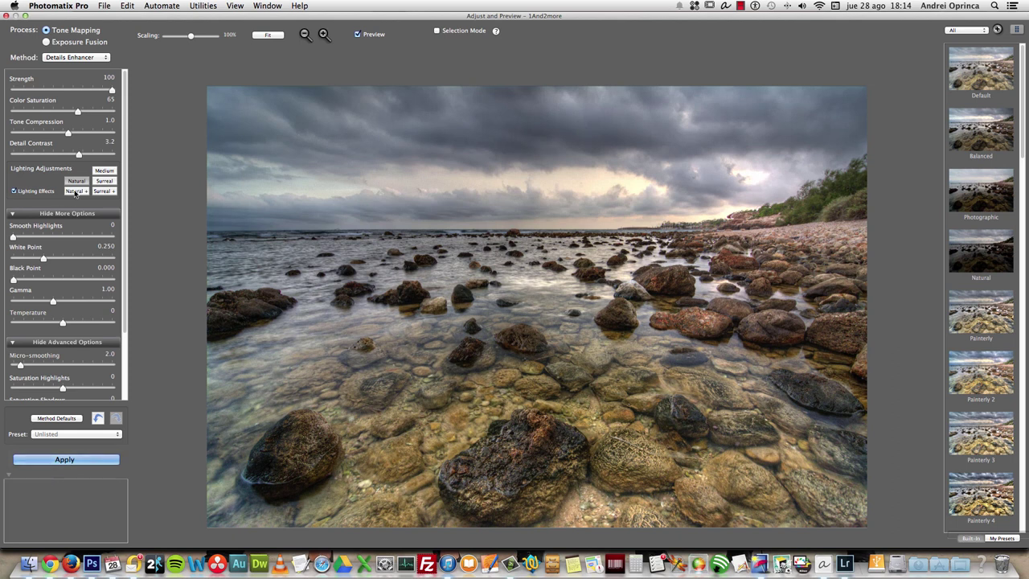
{"action": "left_click", "coordinate": [75, 192]}
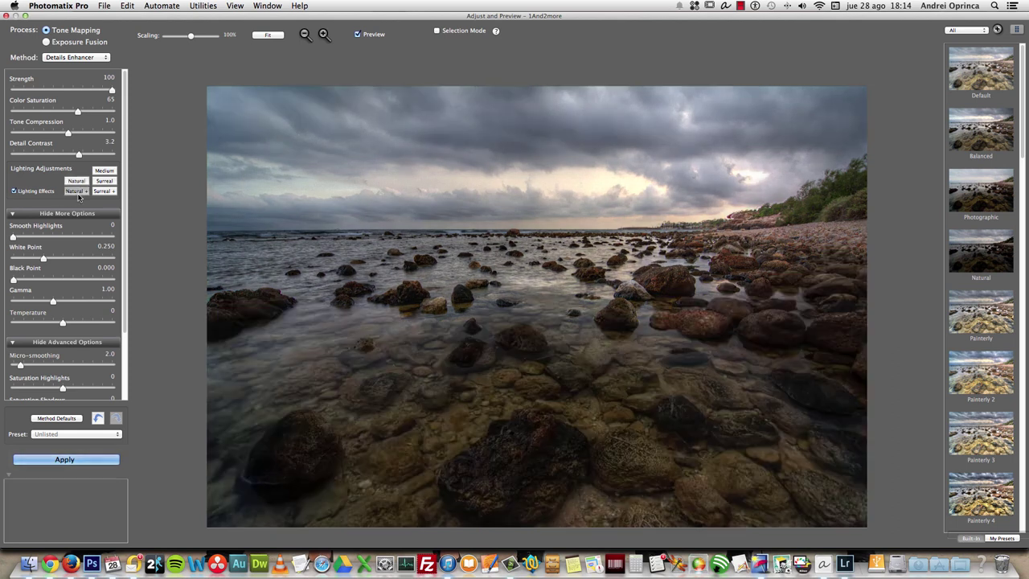
{"action": "left_click", "coordinate": [104, 171]}
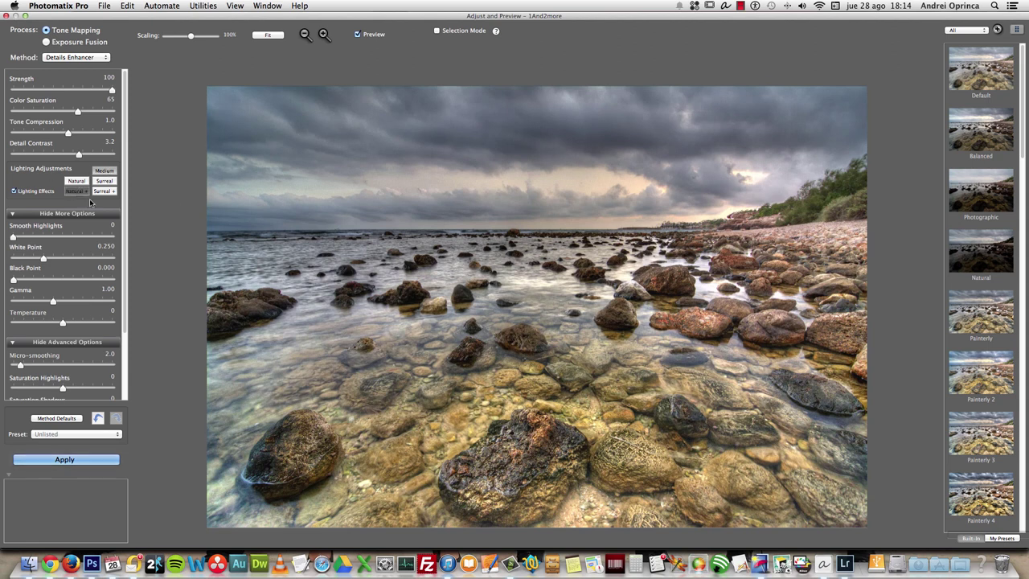
{"action": "left_click", "coordinate": [84, 192]}
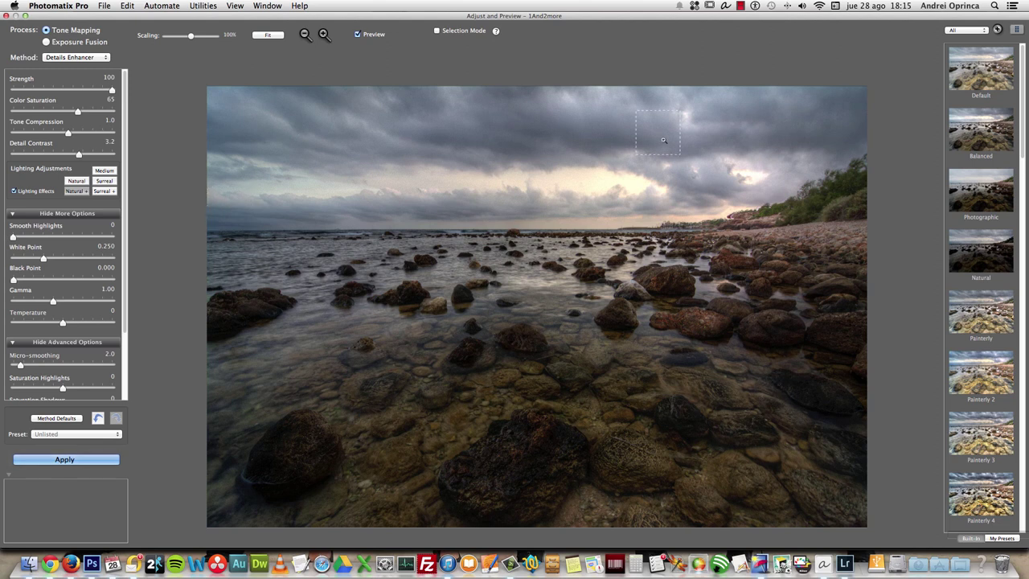
{"action": "left_click", "coordinate": [106, 181]}
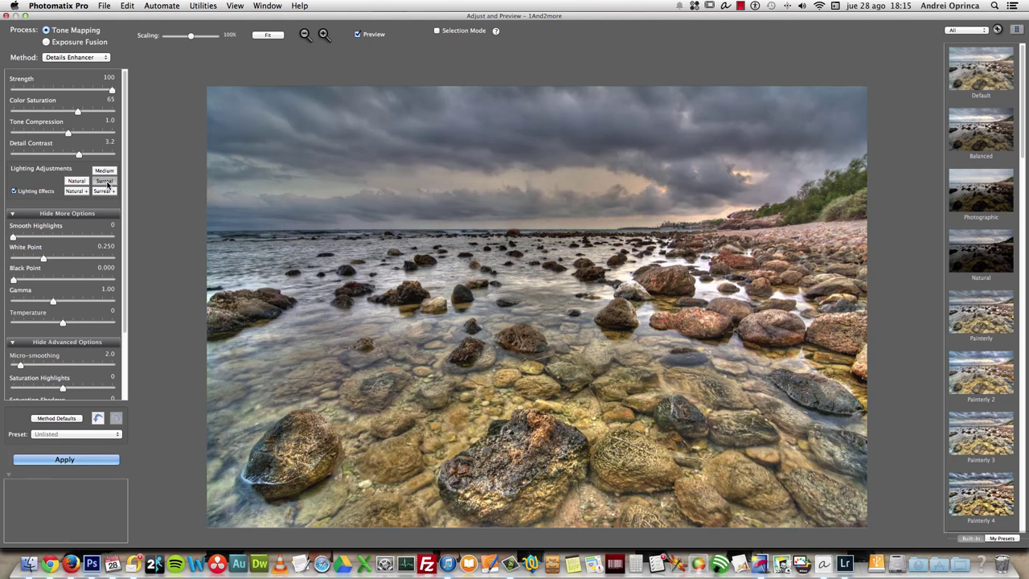
{"action": "left_click", "coordinate": [103, 192]}
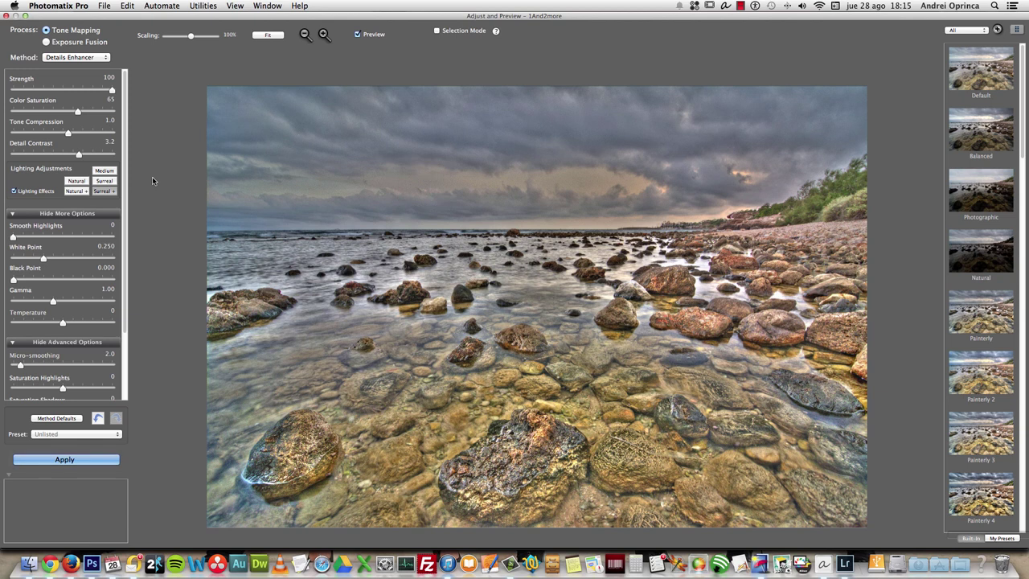
{"action": "left_click", "coordinate": [13, 190]}
{"action": "left_click_drag", "start_coordinate": [78, 158], "coordinate": [72, 159]}
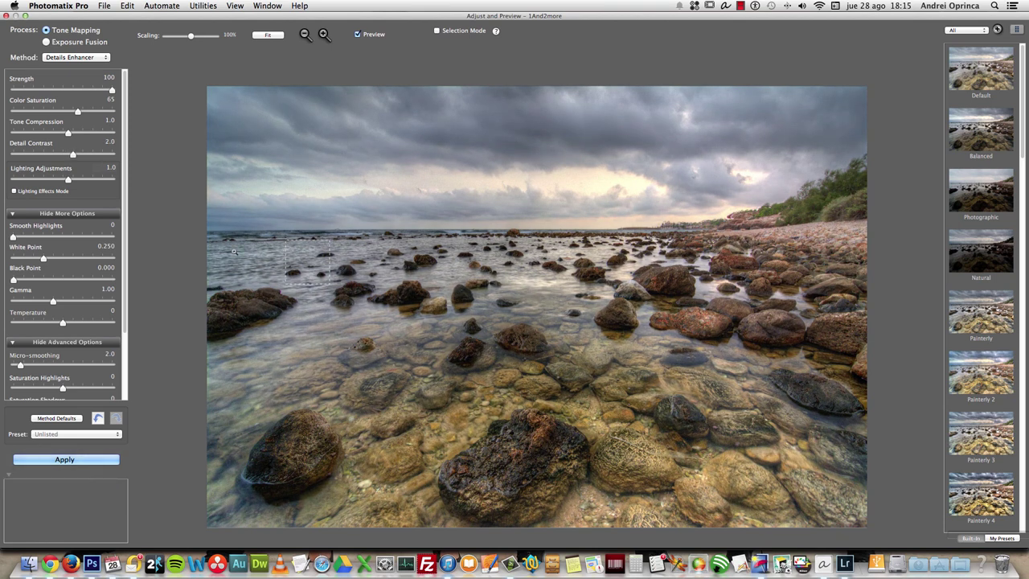
- Set Smooth Highlights to 35 and test White Point values while inspecting the clouds in the Loupe
{"action": "scroll", "coordinate": [71, 226], "scroll_direction": "down", "scroll_amount": 1}
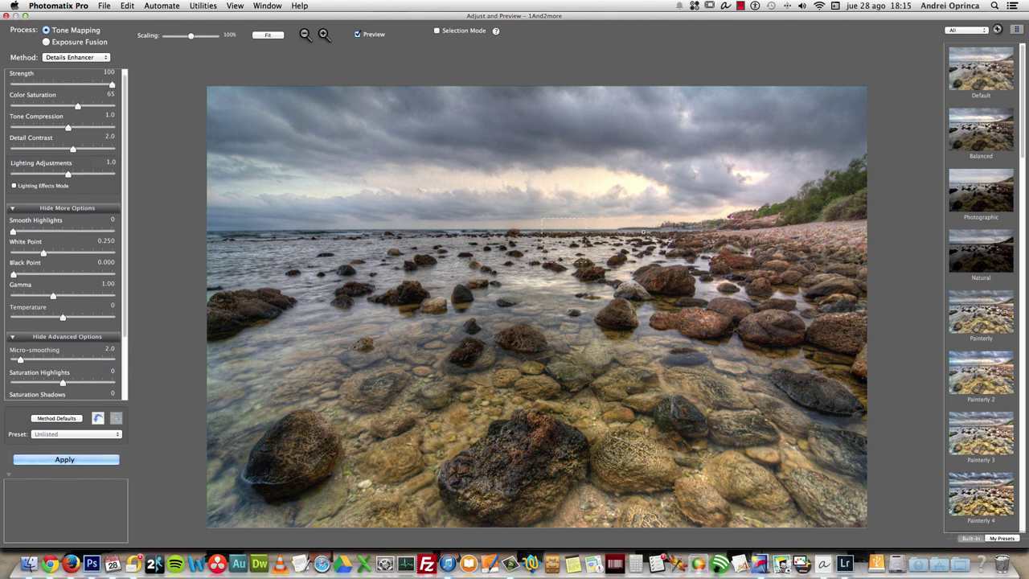
{"action": "left_click", "coordinate": [647, 194]}
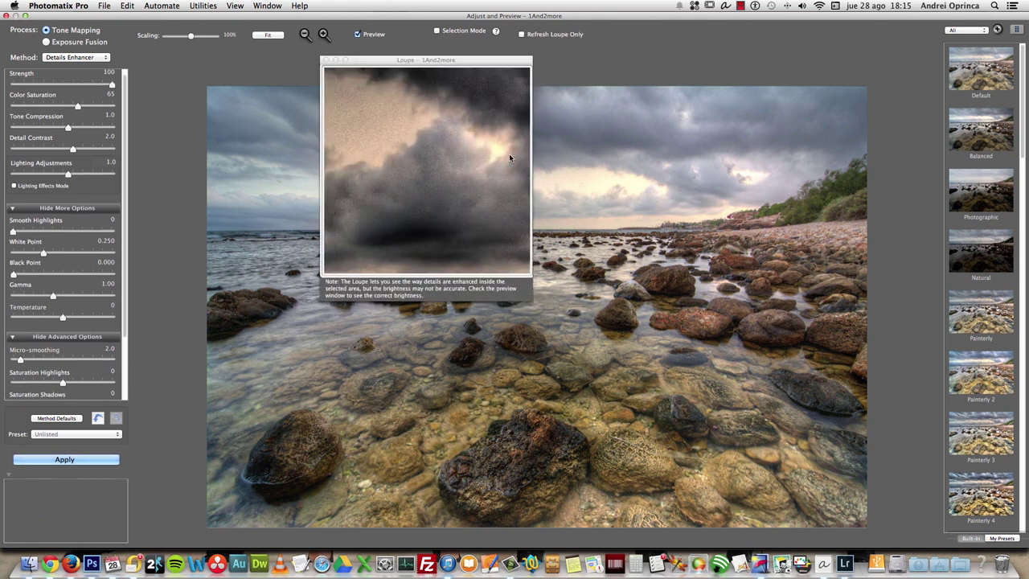
{"action": "left_click", "coordinate": [47, 231]}
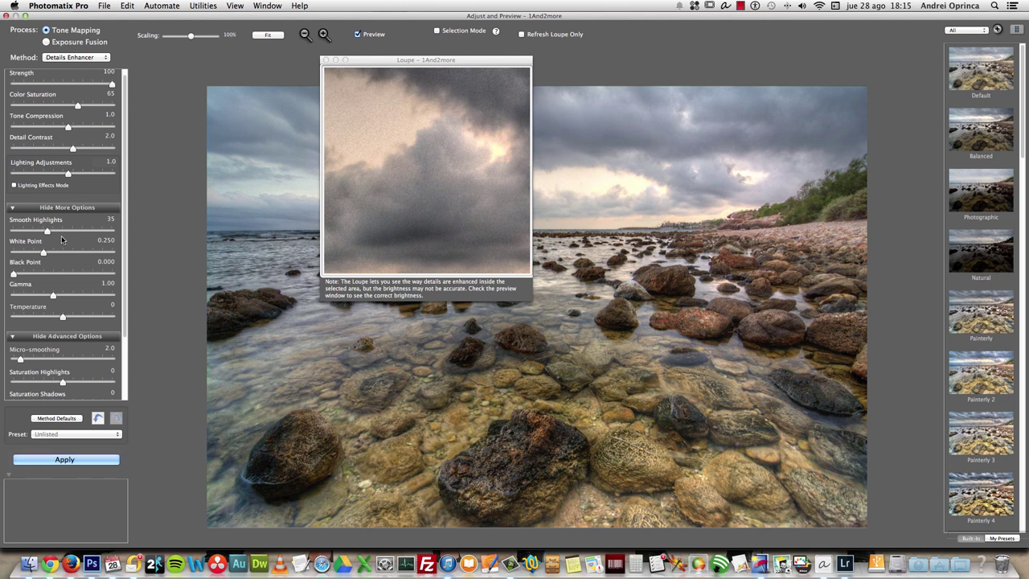
{"action": "left_click", "coordinate": [27, 253]}
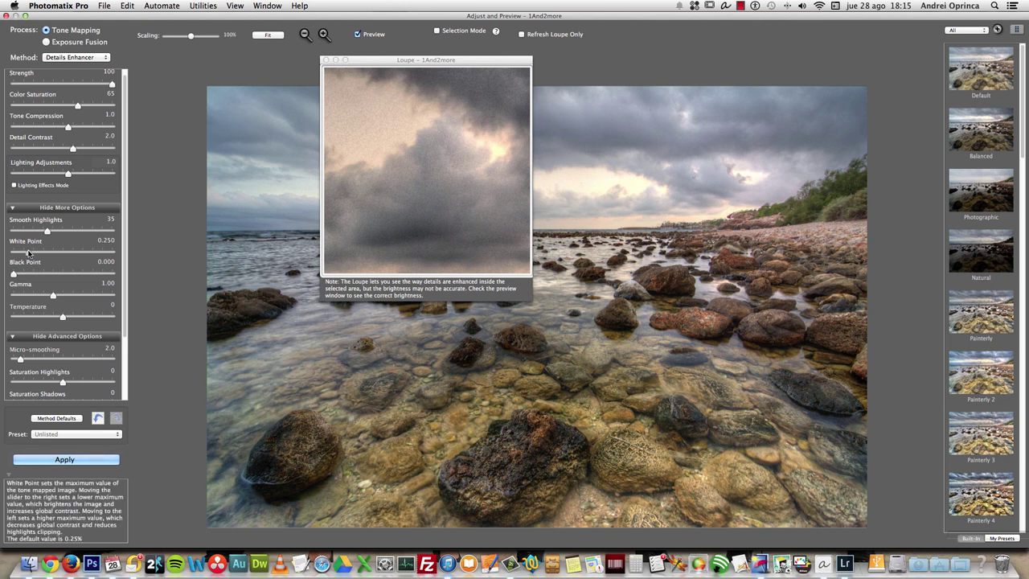
{"action": "left_click_drag", "start_coordinate": [20, 256], "coordinate": [69, 254]}
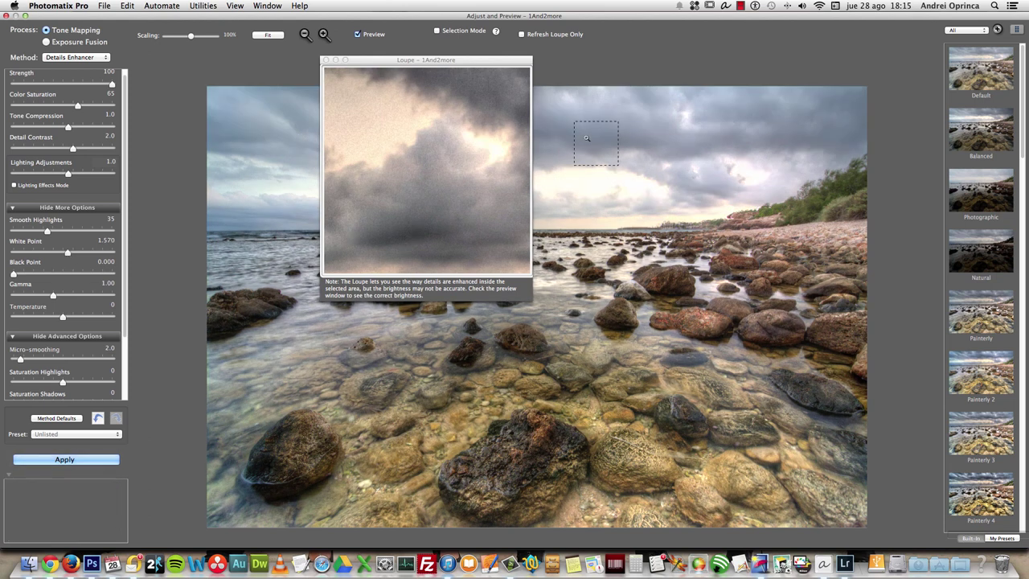
{"action": "left_click", "coordinate": [326, 59]}
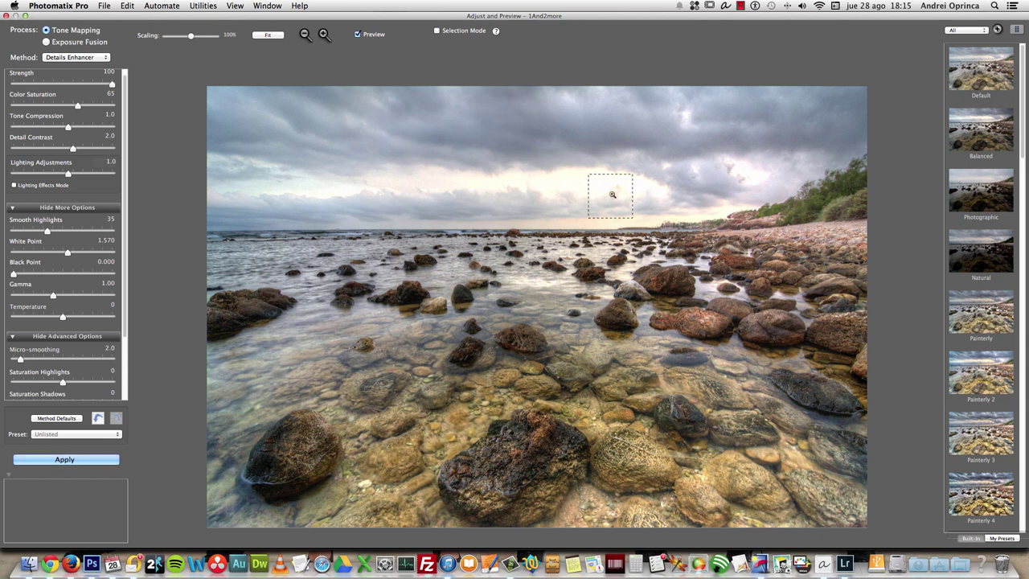
- Fine-tune the White Point to about 0.211–0.215, checking several sky patches in the Loupe
{"action": "left_click", "coordinate": [38, 250]}
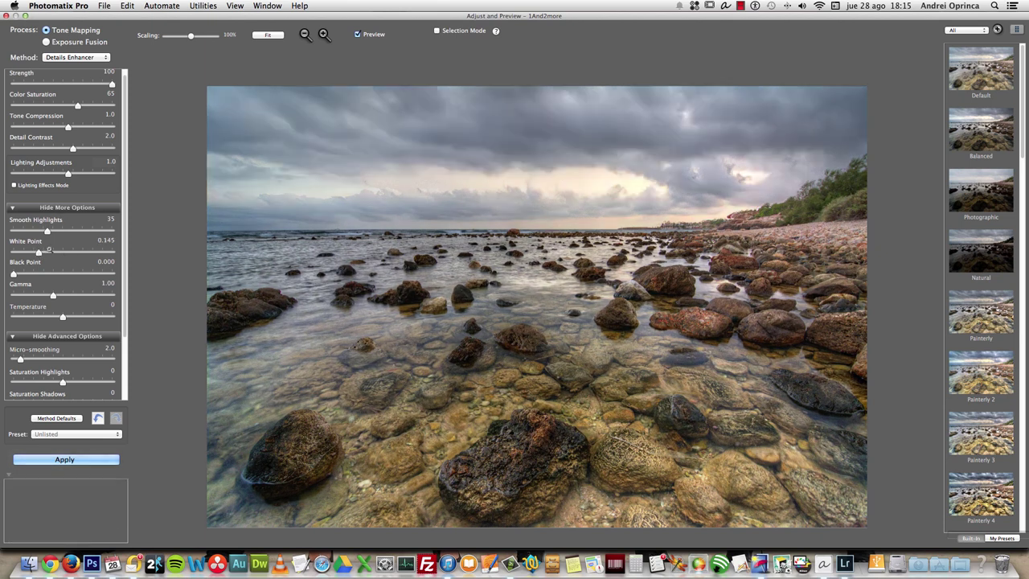
{"action": "left_click", "coordinate": [633, 190]}
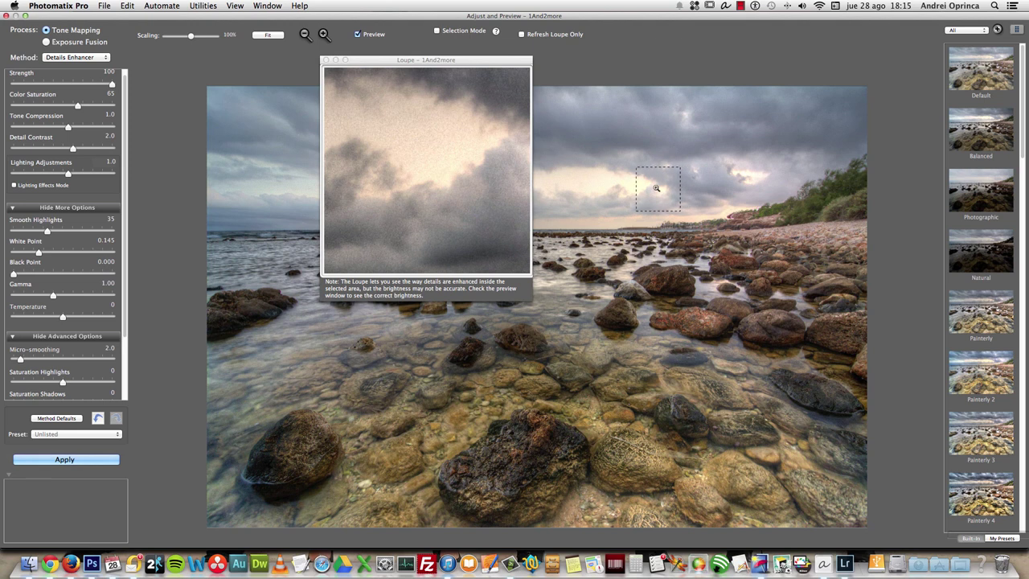
{"action": "left_click", "coordinate": [670, 187]}
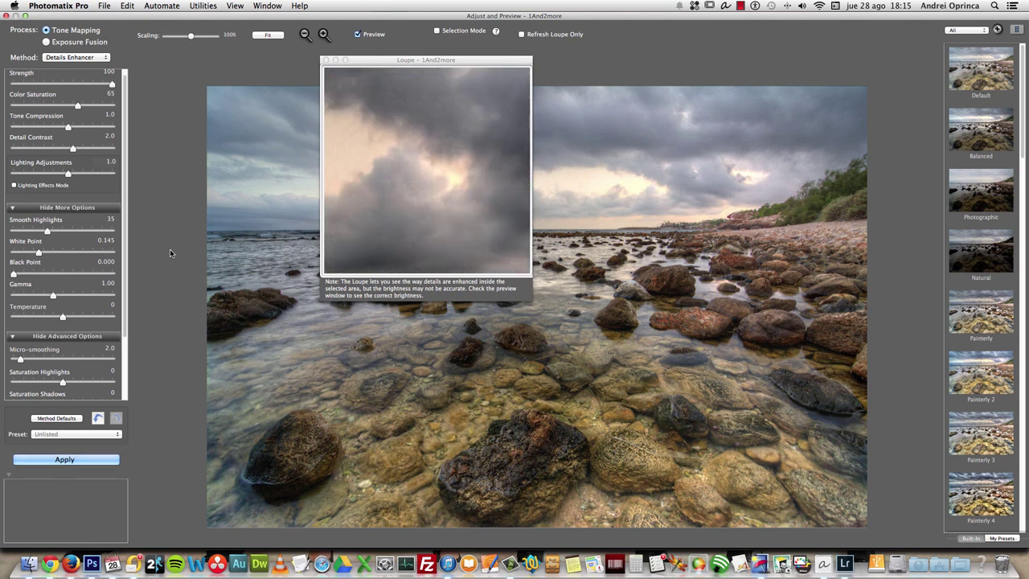
{"action": "left_click", "coordinate": [68, 252]}
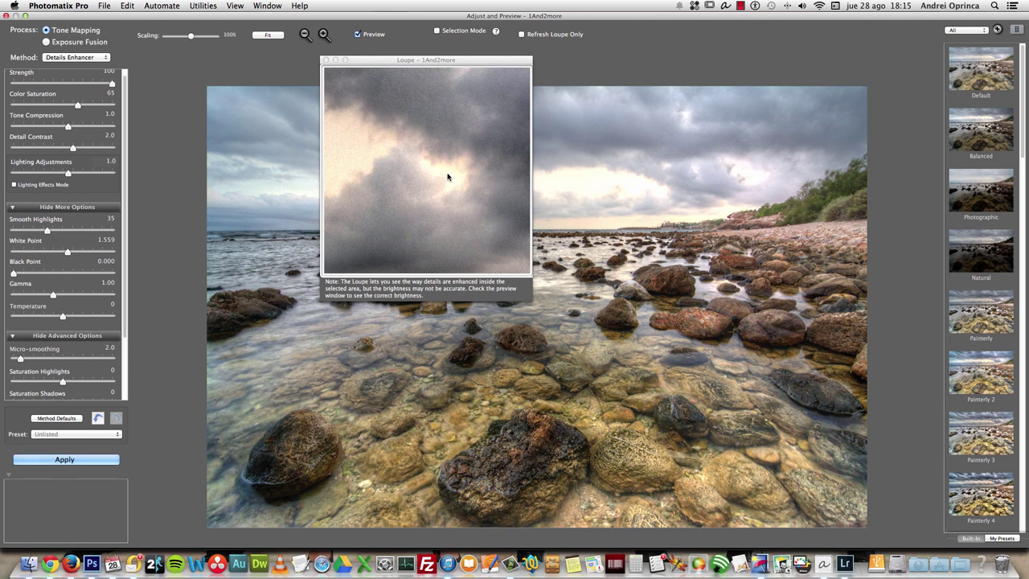
{"action": "left_click", "coordinate": [45, 252]}
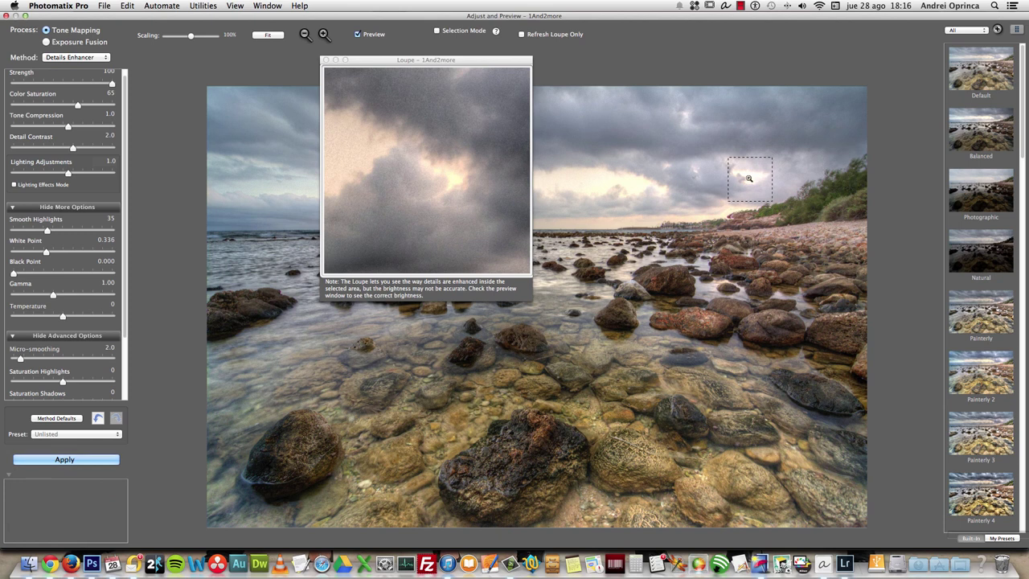
{"action": "left_click", "coordinate": [753, 172]}
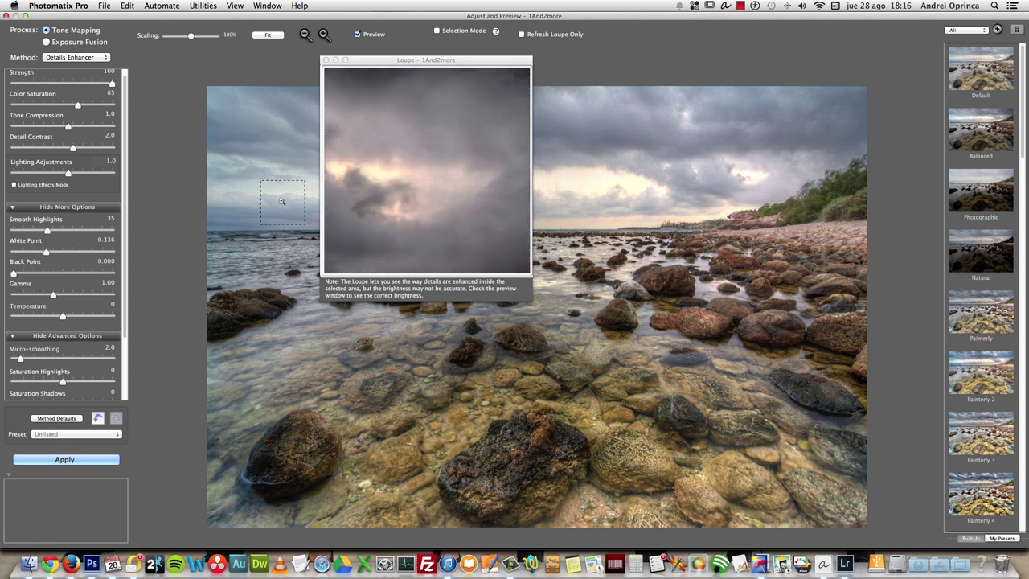
{"action": "left_click_drag", "start_coordinate": [42, 256], "coordinate": [36, 257]}
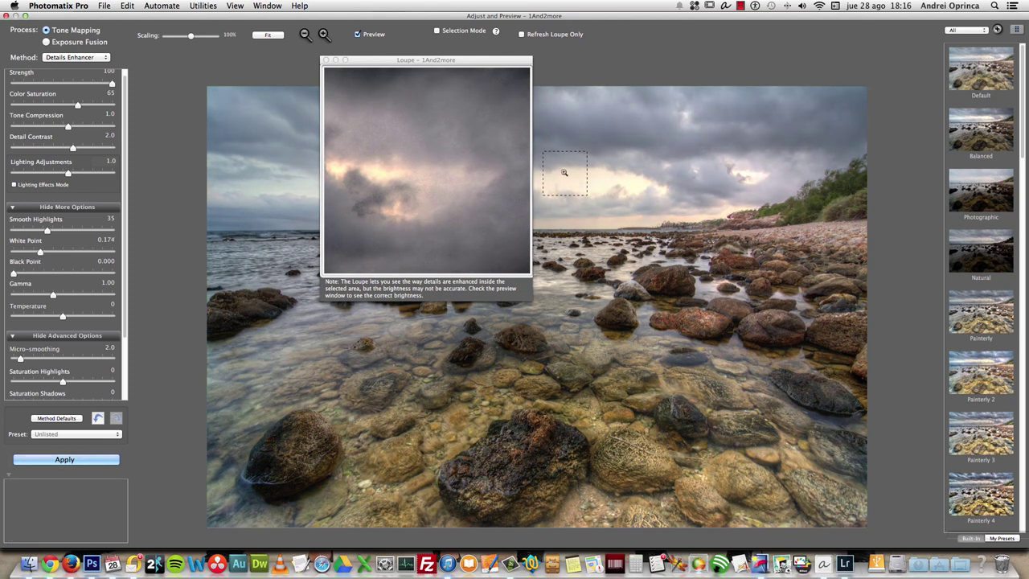
{"action": "left_click", "coordinate": [325, 60]}
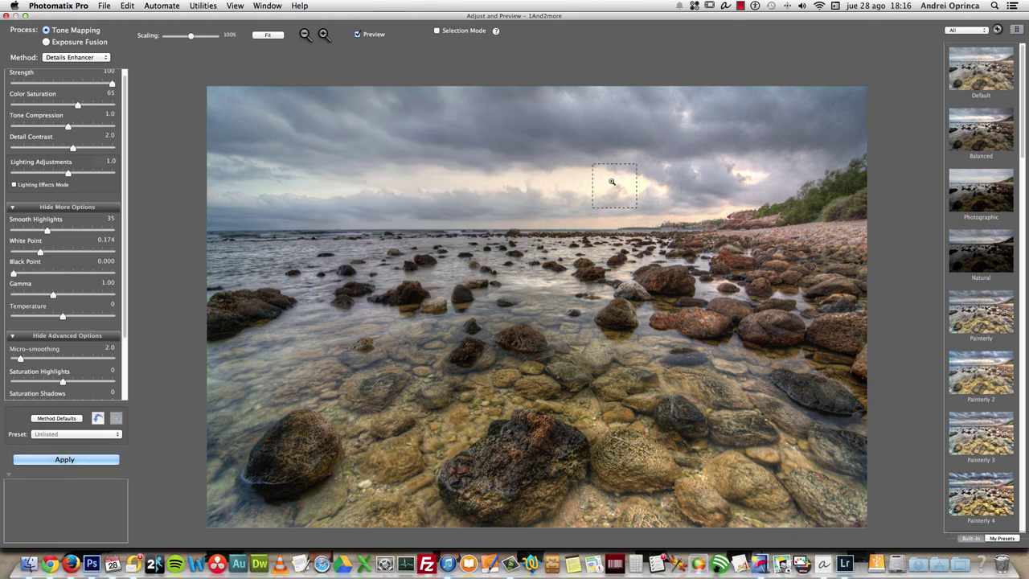
{"action": "left_click", "coordinate": [632, 184]}
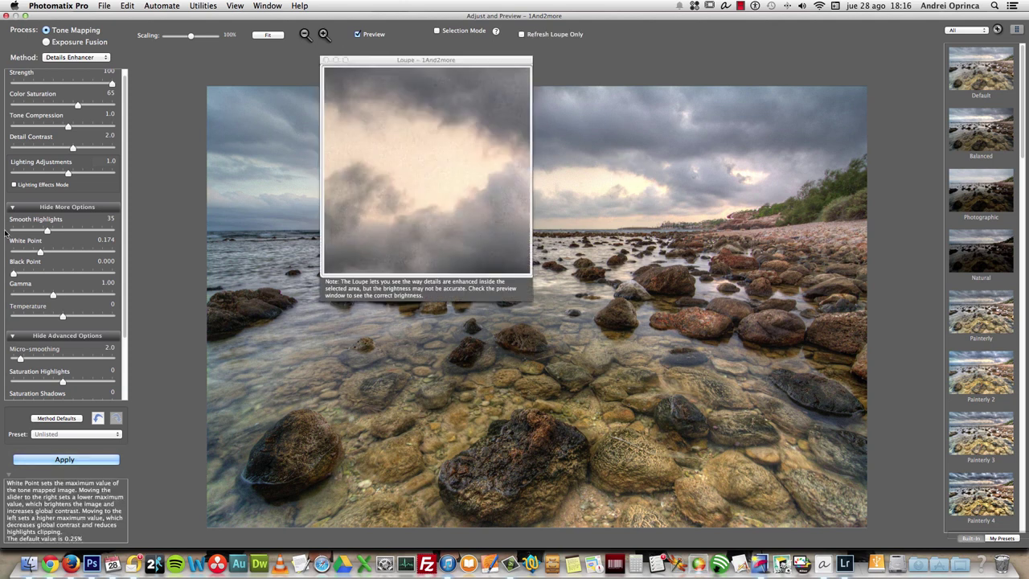
{"action": "left_click_drag", "start_coordinate": [45, 252], "coordinate": [47, 254]}
- Set White Point to 0.255, and try a higher Black Point before resetting it to 0
{"action": "left_click", "coordinate": [327, 60]}
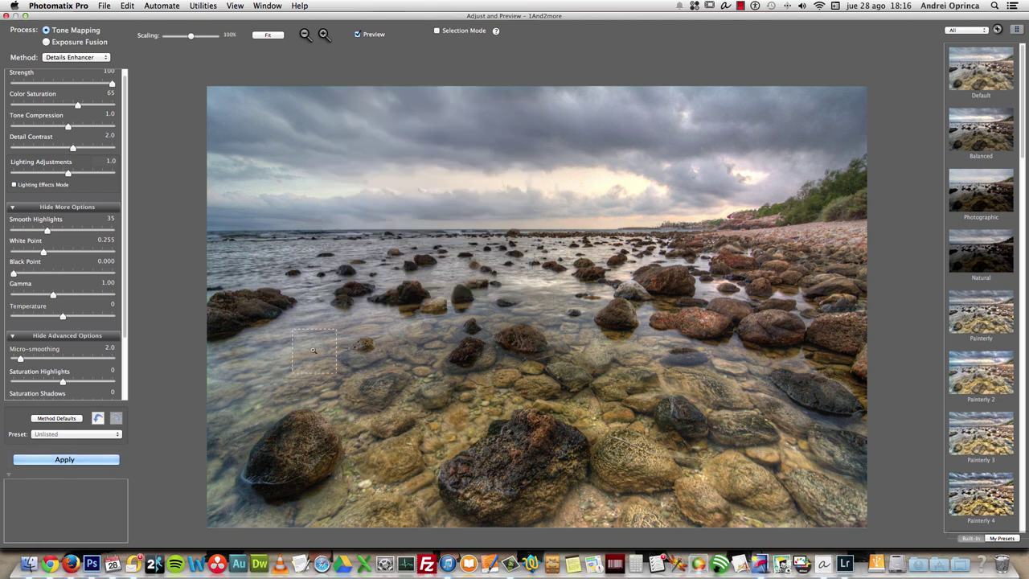
{"action": "left_click_drag", "start_coordinate": [13, 274], "coordinate": [83, 275]}
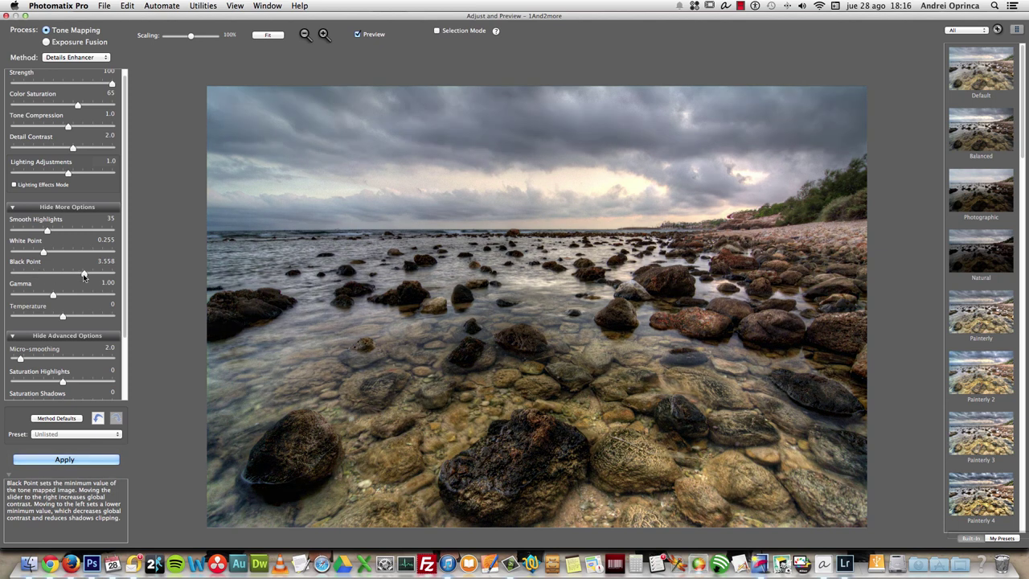
{"action": "left_click", "coordinate": [14, 275]}
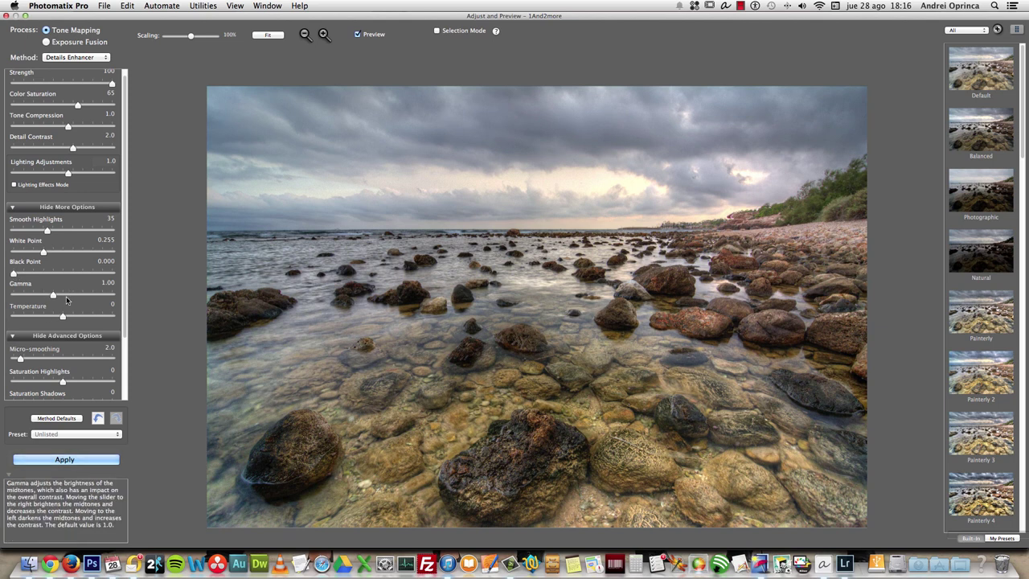
- Try several Gamma values, settling at 0.78 to brighten the midtones
{"action": "left_click_drag", "start_coordinate": [54, 295], "coordinate": [86, 295]}
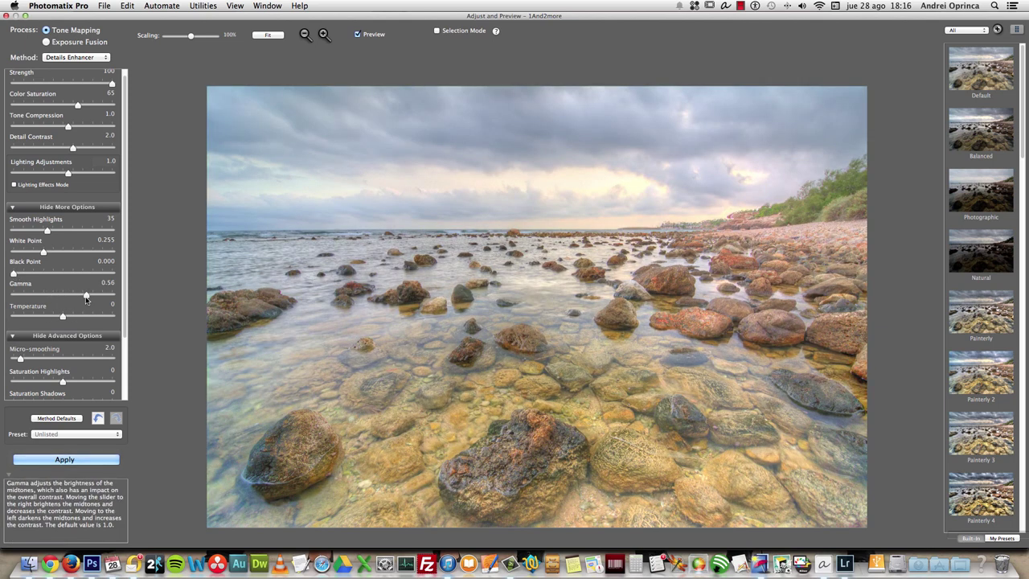
{"action": "left_click", "coordinate": [22, 297]}
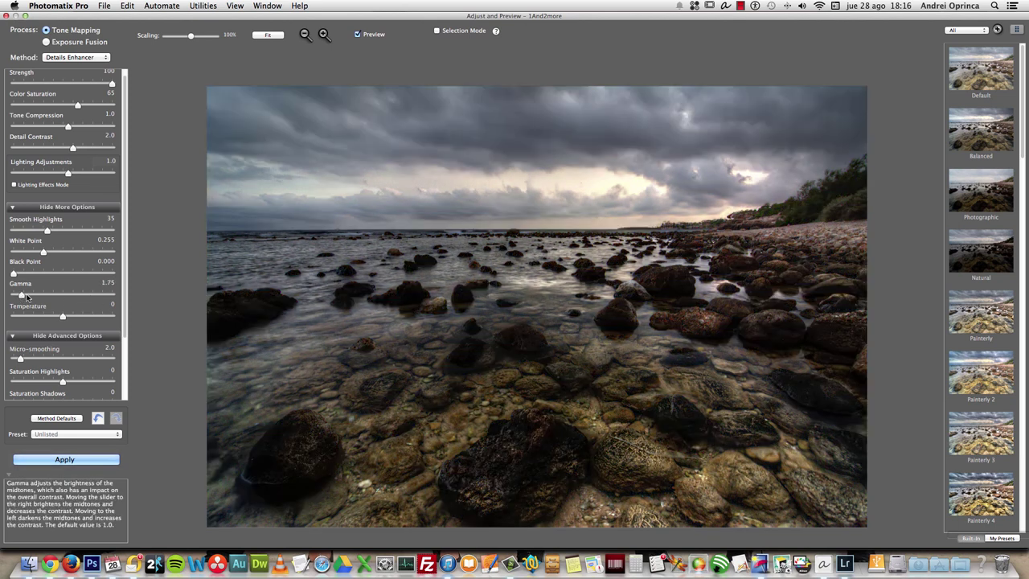
{"action": "left_click", "coordinate": [48, 299]}
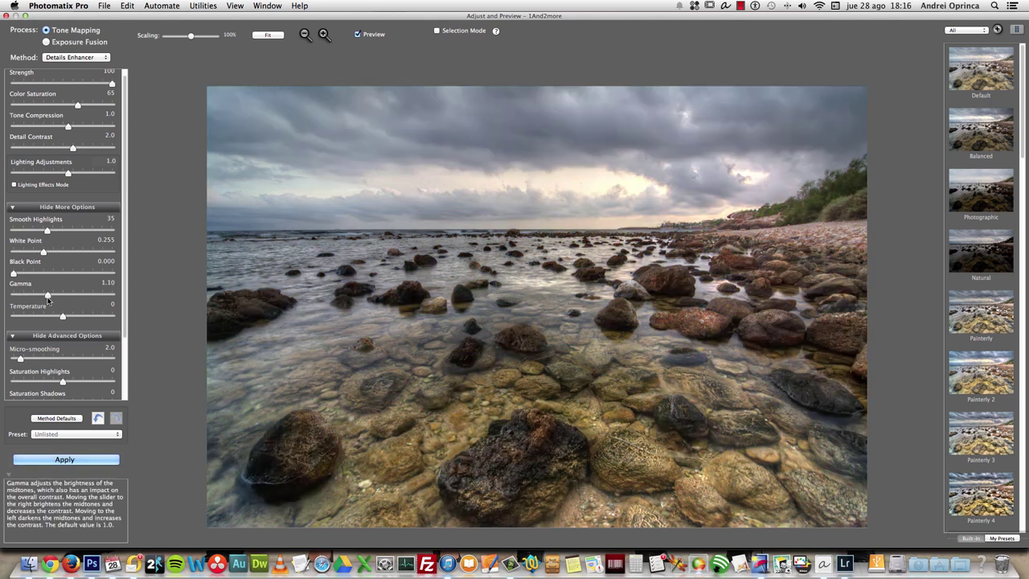
{"action": "left_click", "coordinate": [54, 299]}
{"action": "left_click", "coordinate": [62, 299]}
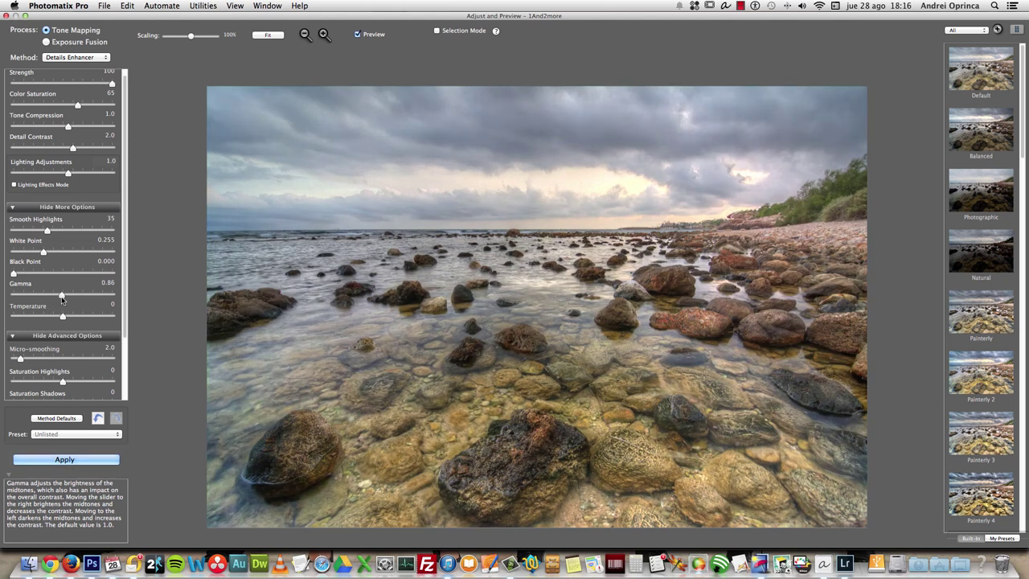
{"action": "left_click", "coordinate": [69, 298]}
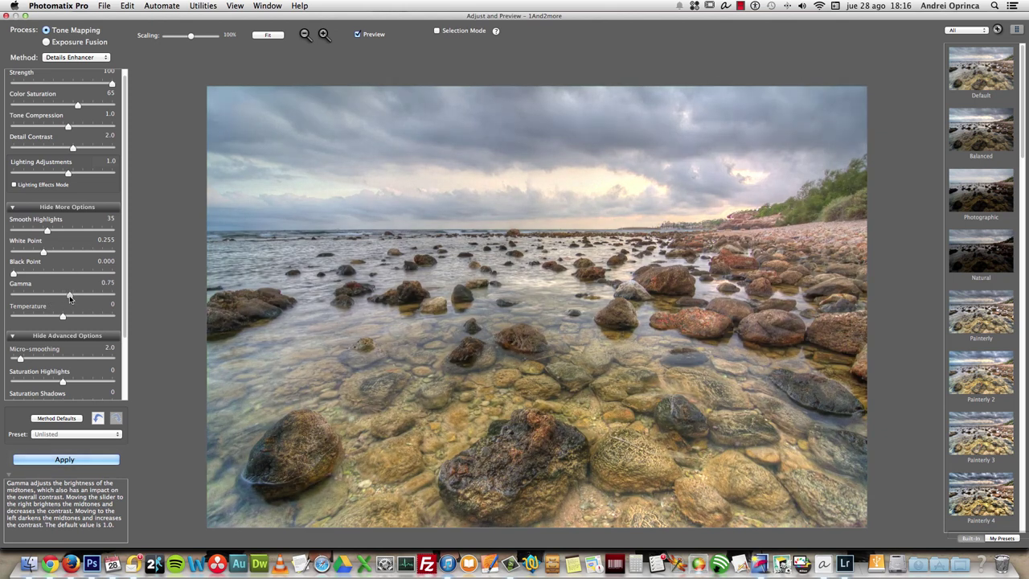
{"action": "left_click_drag", "start_coordinate": [69, 299], "coordinate": [67, 298]}
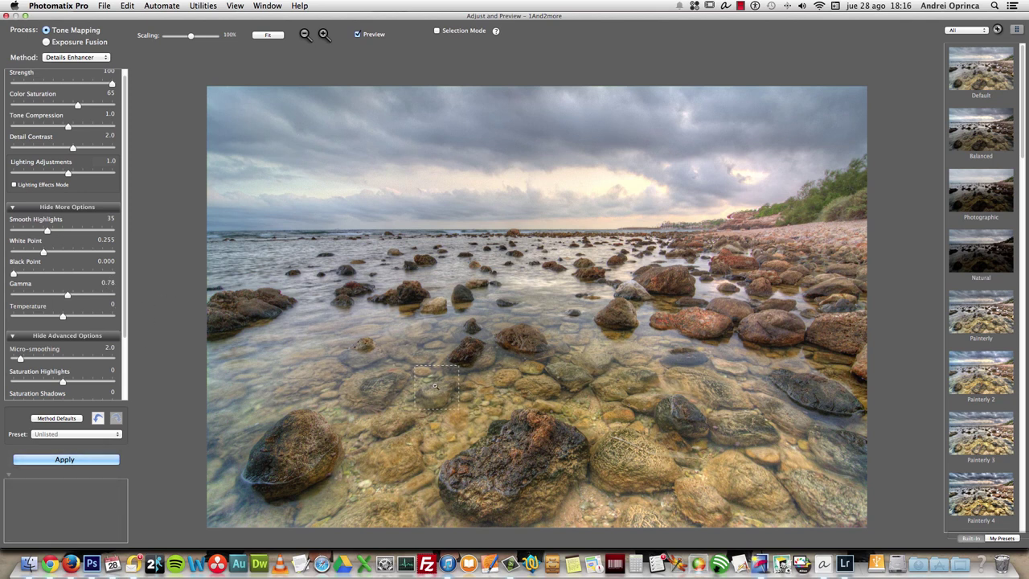
{"action": "left_click", "coordinate": [637, 190]}
{"action": "left_click", "coordinate": [741, 178]}
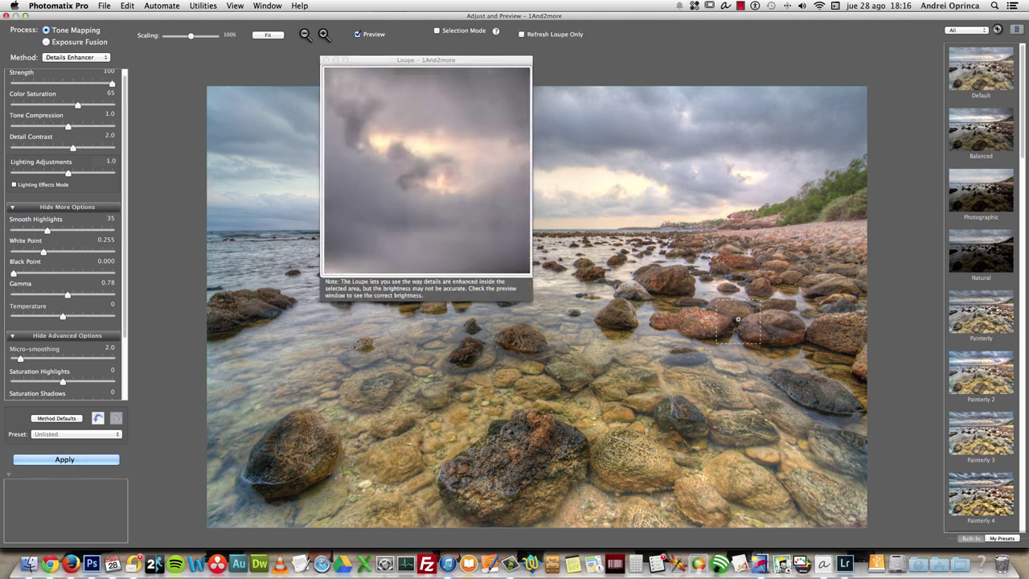
{"action": "left_click", "coordinate": [735, 320]}
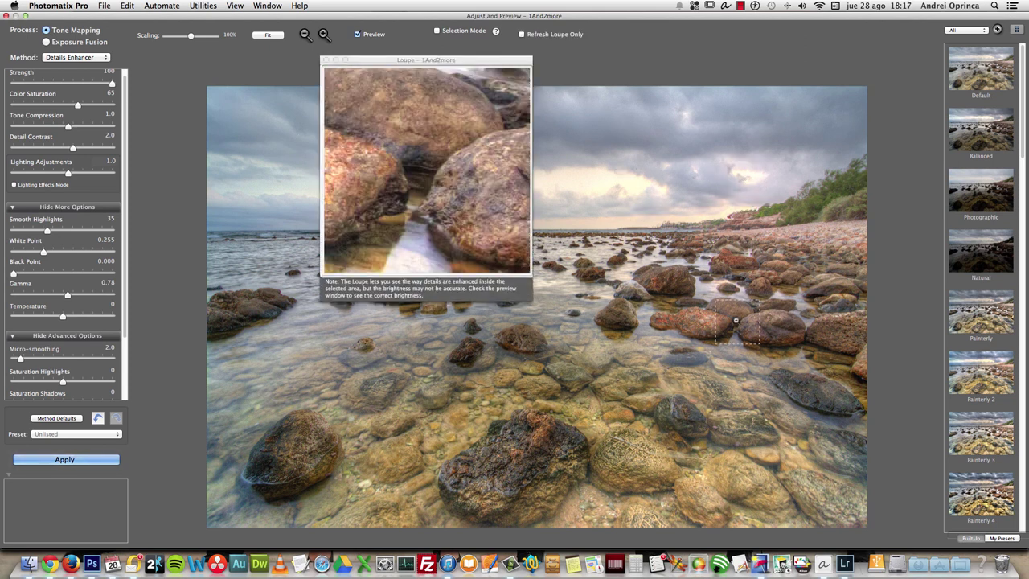
{"action": "left_click", "coordinate": [325, 60]}
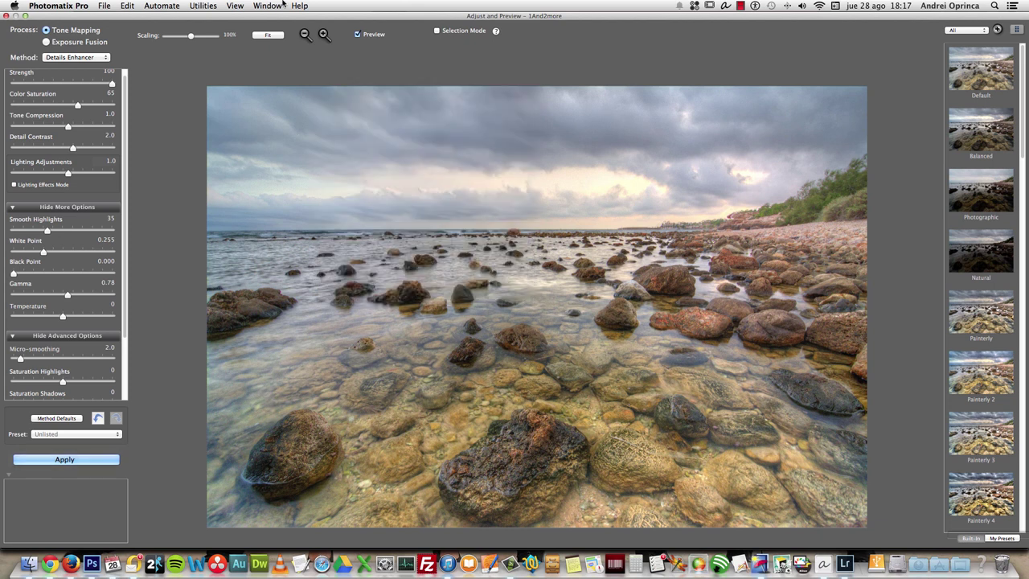
{"action": "left_click", "coordinate": [239, 7]}
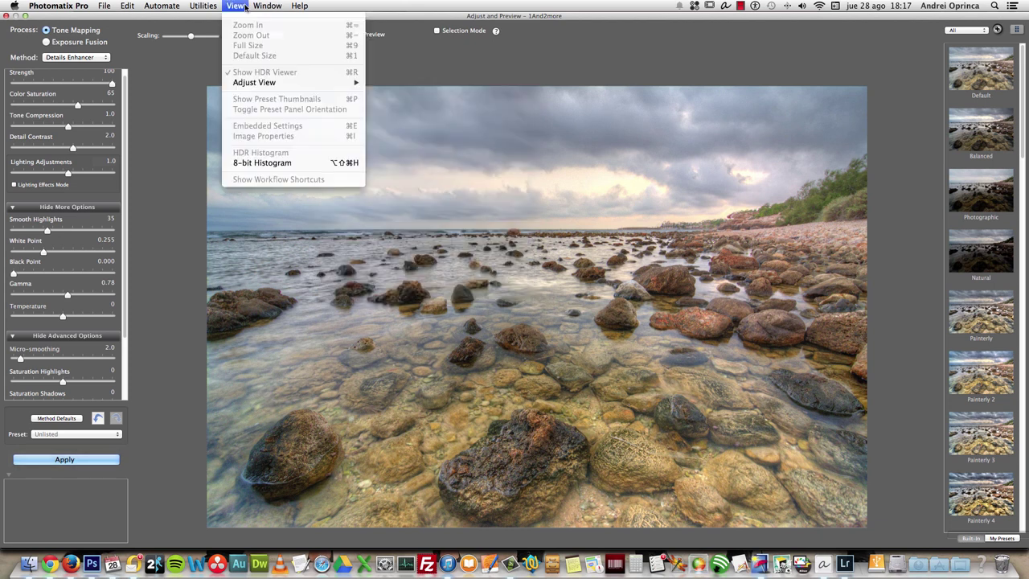
{"action": "left_click", "coordinate": [259, 163]}
{"action": "left_click_drag", "start_coordinate": [179, 466], "coordinate": [206, 255]}
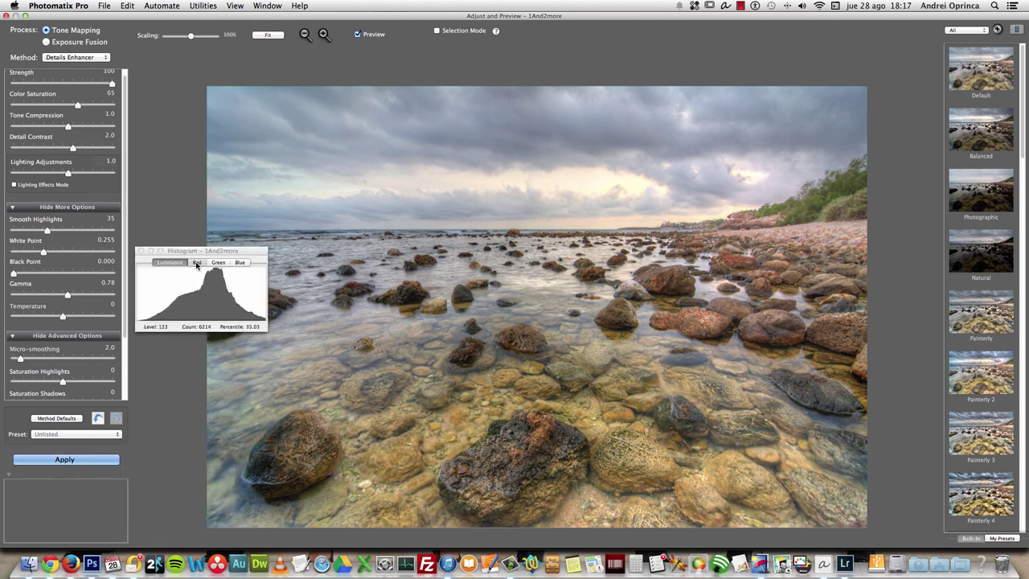
{"action": "left_click", "coordinate": [197, 262]}
{"action": "left_click", "coordinate": [170, 263]}
{"action": "left_click", "coordinate": [141, 251]}
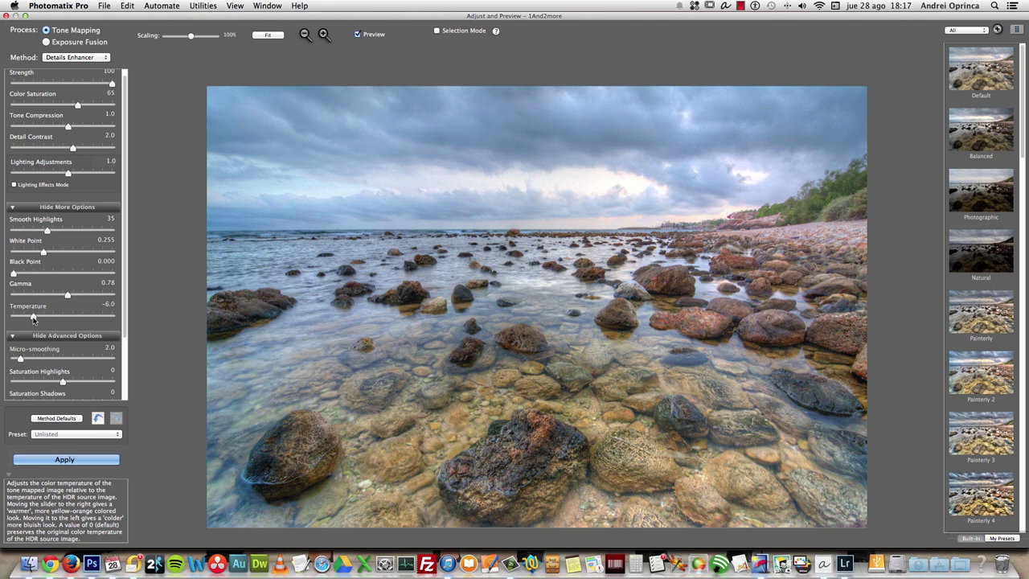
- Cool the Temperature toward -6.0 and set Saturation Highlights to 1.3
{"action": "left_click_drag", "start_coordinate": [33, 318], "coordinate": [41, 319]}
{"action": "scroll", "coordinate": [48, 305], "scroll_direction": "down", "scroll_amount": 3}
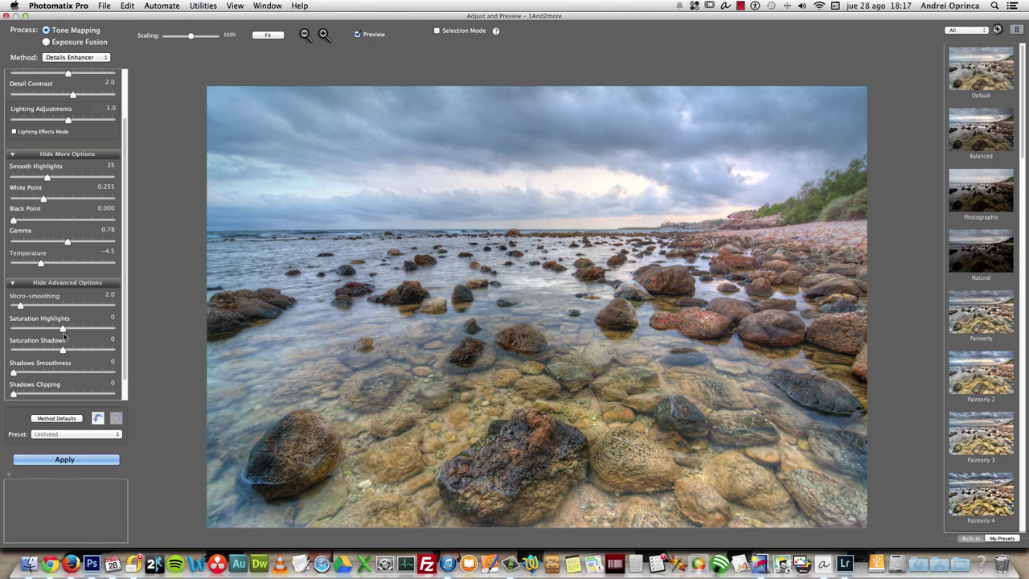
{"action": "mouse_move", "coordinate": [97, 333]}
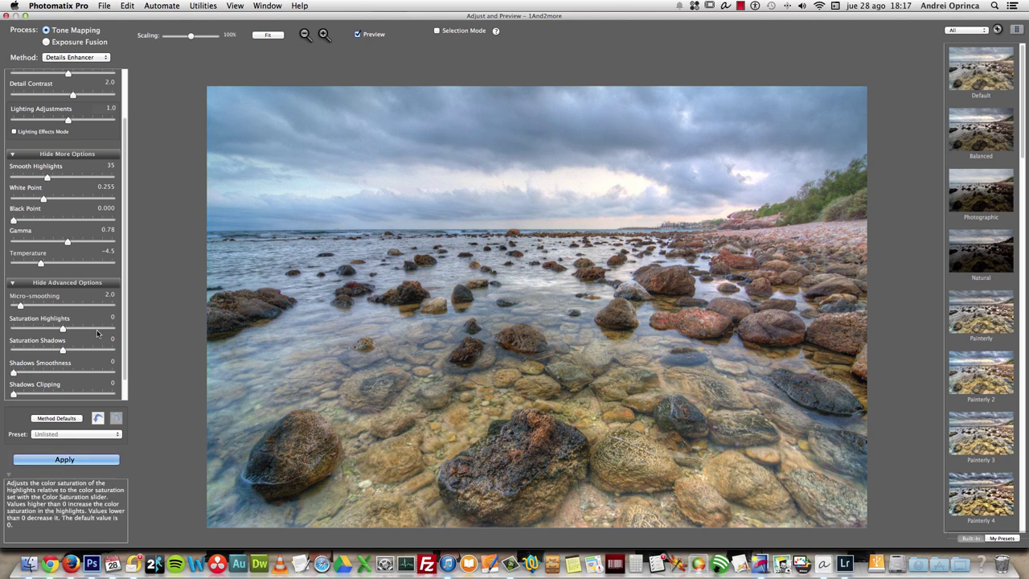
{"action": "left_click", "coordinate": [102, 329]}
{"action": "left_click", "coordinate": [82, 329]}
{"action": "key", "text": "Left"}
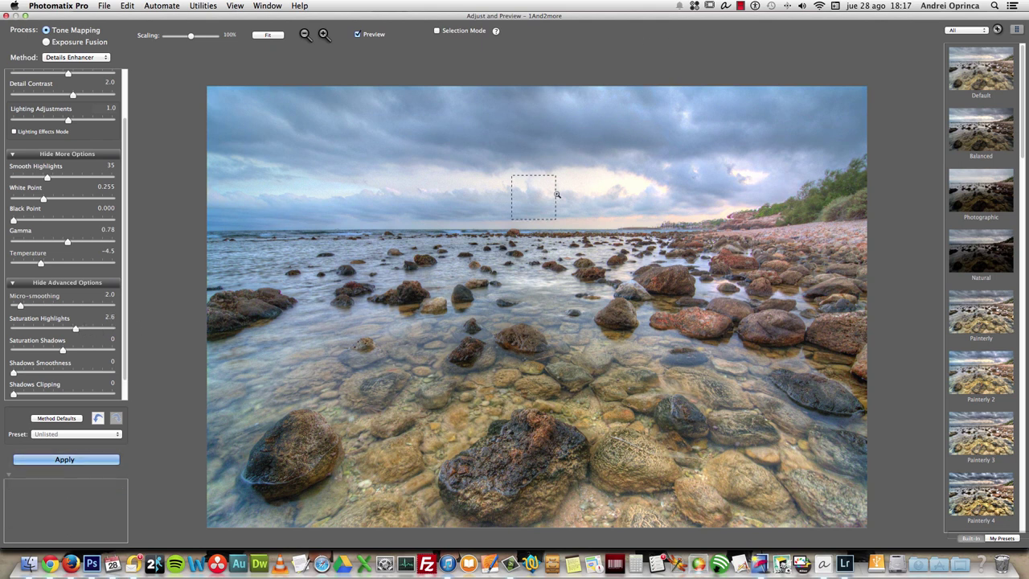
{"action": "left_click", "coordinate": [69, 328]}
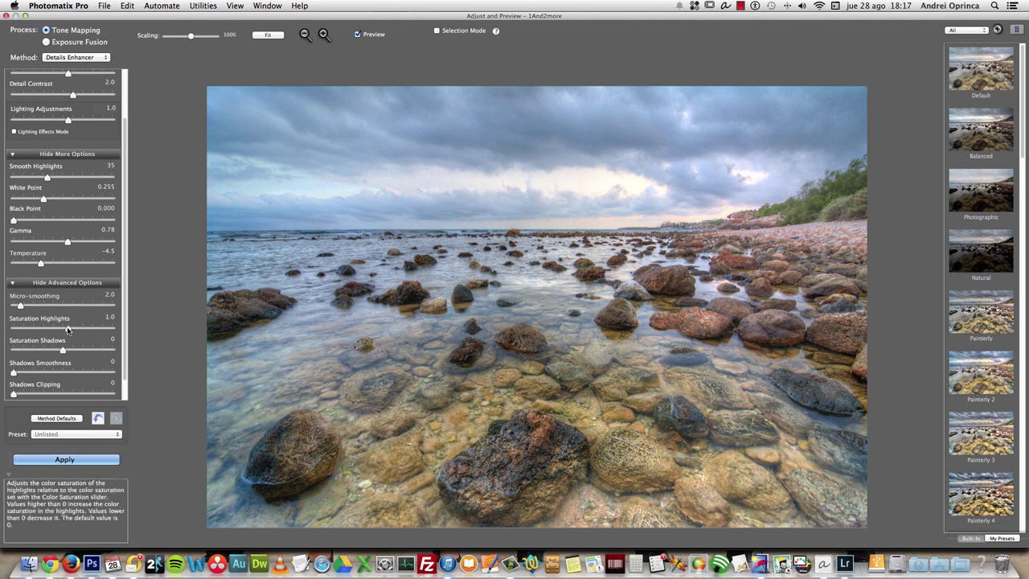
{"action": "left_click", "coordinate": [70, 329]}
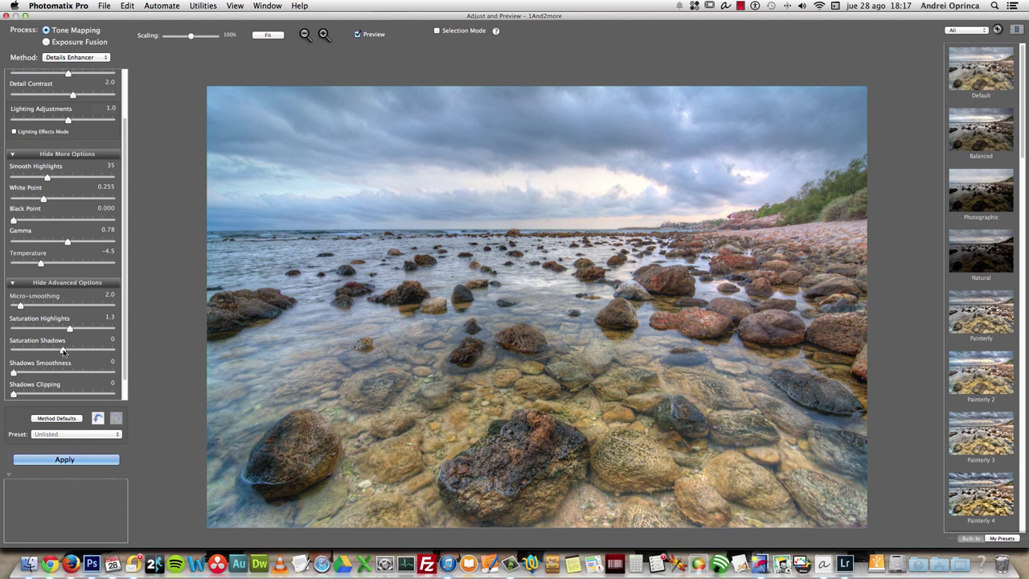
- Set Saturation Shadows to 1.0 and Shadows Smoothness to 7, then turn the preview off to compare
{"action": "mouse_move", "coordinate": [44, 355]}
{"action": "left_click_drag", "start_coordinate": [42, 354], "coordinate": [21, 354]}
{"action": "mouse_move", "coordinate": [74, 354]}
{"action": "scroll", "coordinate": [125, 342], "scroll_direction": "down", "scroll_amount": 2}
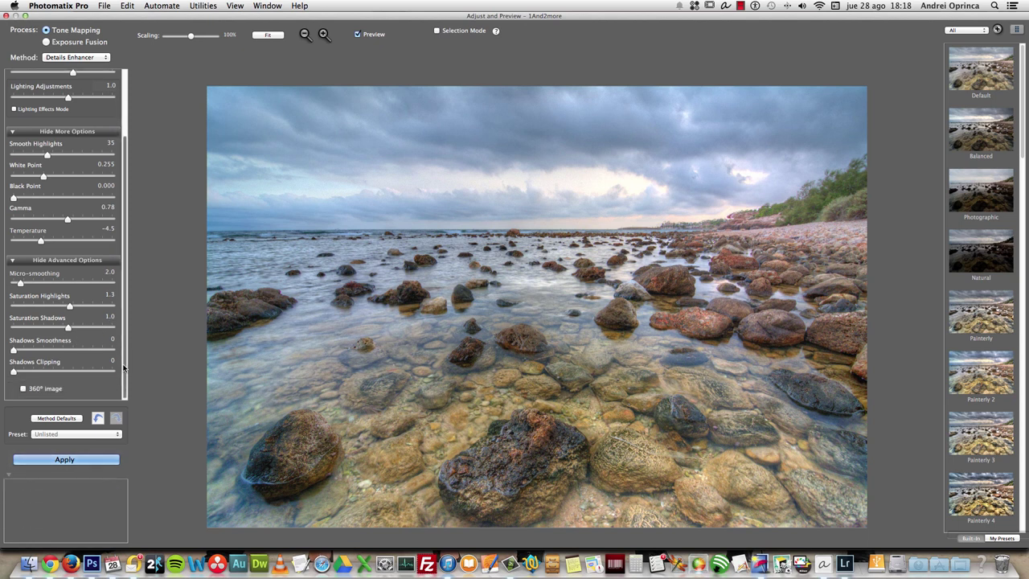
{"action": "left_click", "coordinate": [38, 351]}
{"action": "left_click", "coordinate": [20, 351]}
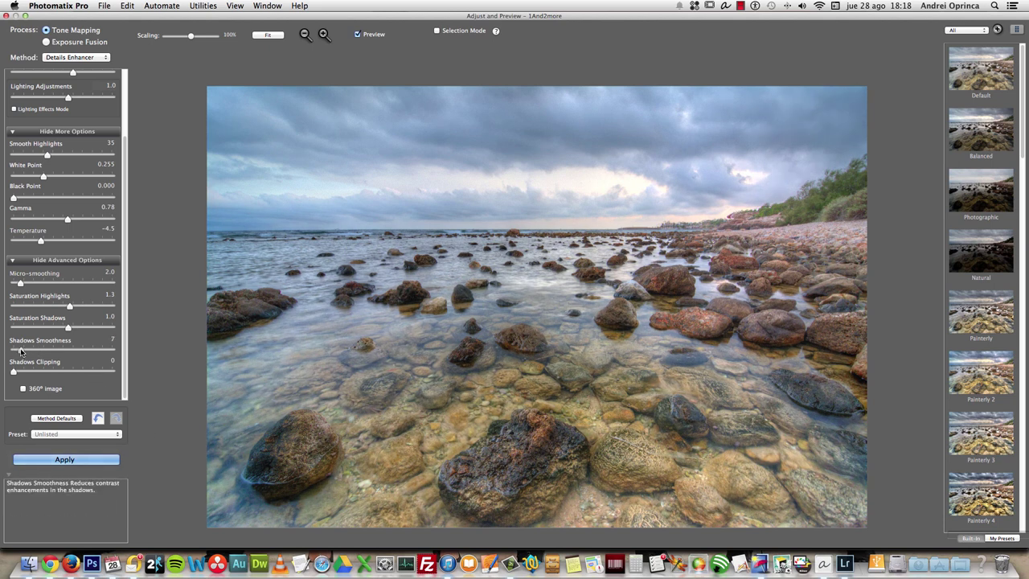
{"action": "left_click", "coordinate": [358, 34]}
- Toggle the preview repeatedly to compare original and tone-mapped versions, ending on the tone-mapped one
{"action": "left_click", "coordinate": [358, 35]}
{"action": "left_click", "coordinate": [358, 34]}
{"action": "left_click", "coordinate": [358, 34]}
{"action": "left_click", "coordinate": [358, 34]}
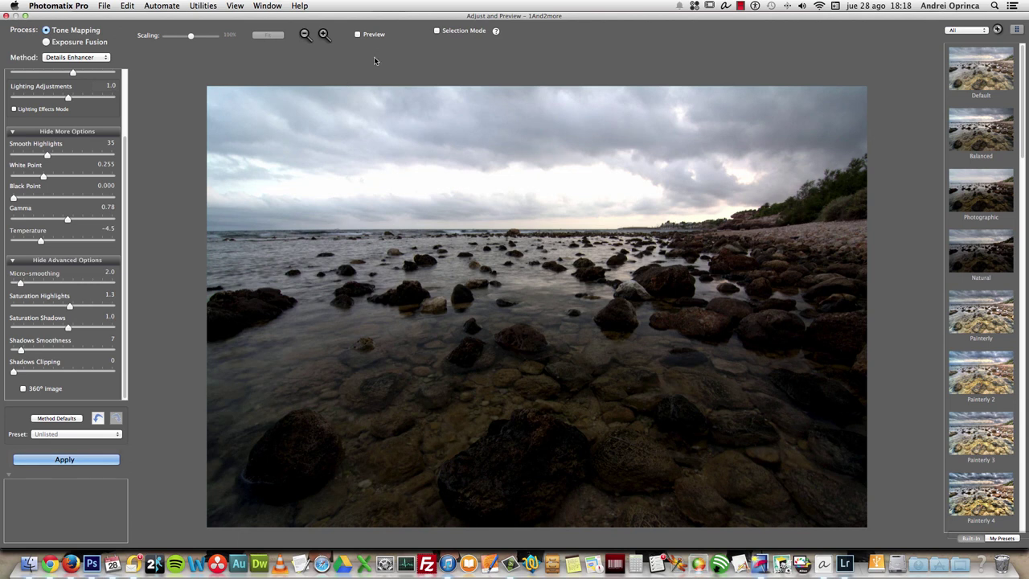
{"action": "left_click", "coordinate": [358, 35]}
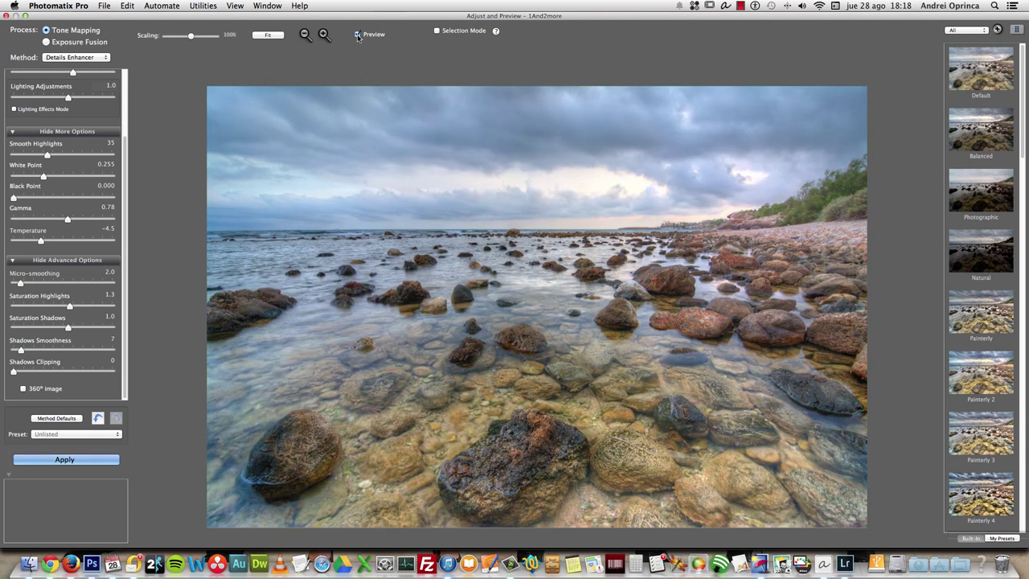
{"action": "left_click", "coordinate": [357, 34]}
{"action": "left_click", "coordinate": [357, 35]}
- Raise Tone Compression to 6.1 and Detail Contrast to 9.1, then open the Loupe on the clouds
{"action": "scroll", "coordinate": [125, 153], "scroll_direction": "up", "scroll_amount": 5}
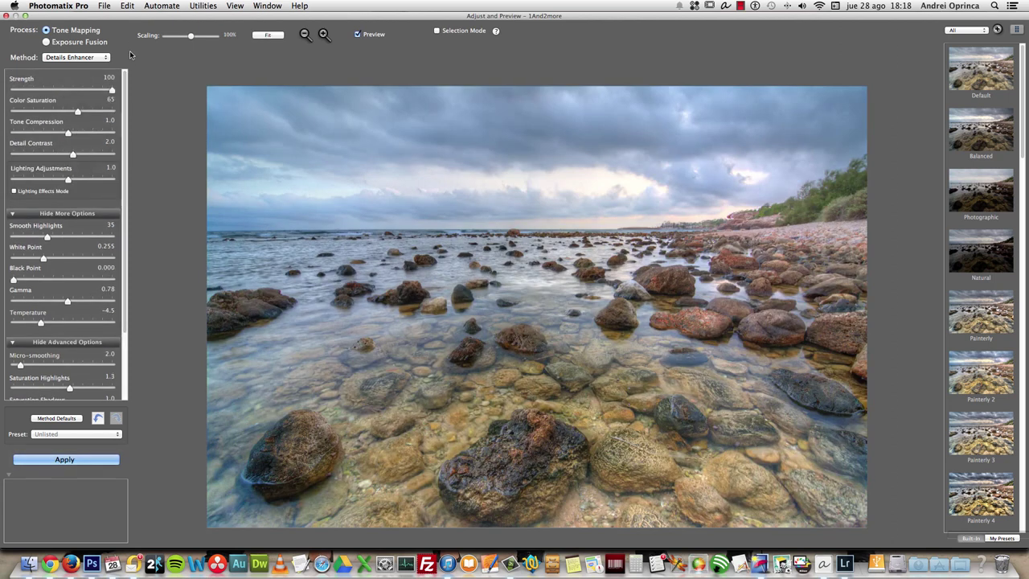
{"action": "left_click", "coordinate": [87, 155]}
{"action": "left_click", "coordinate": [53, 132]}
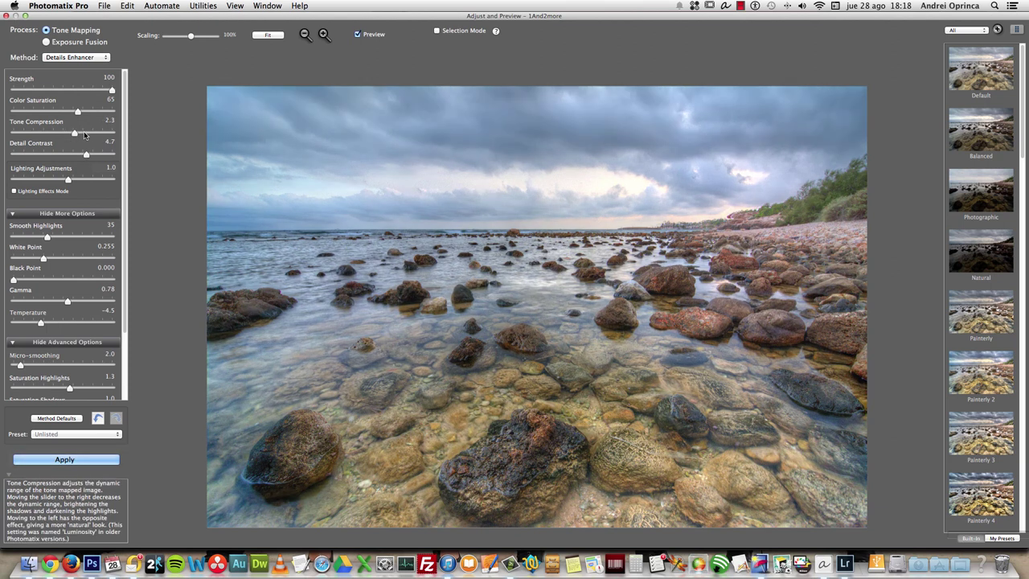
{"action": "left_click", "coordinate": [87, 133]}
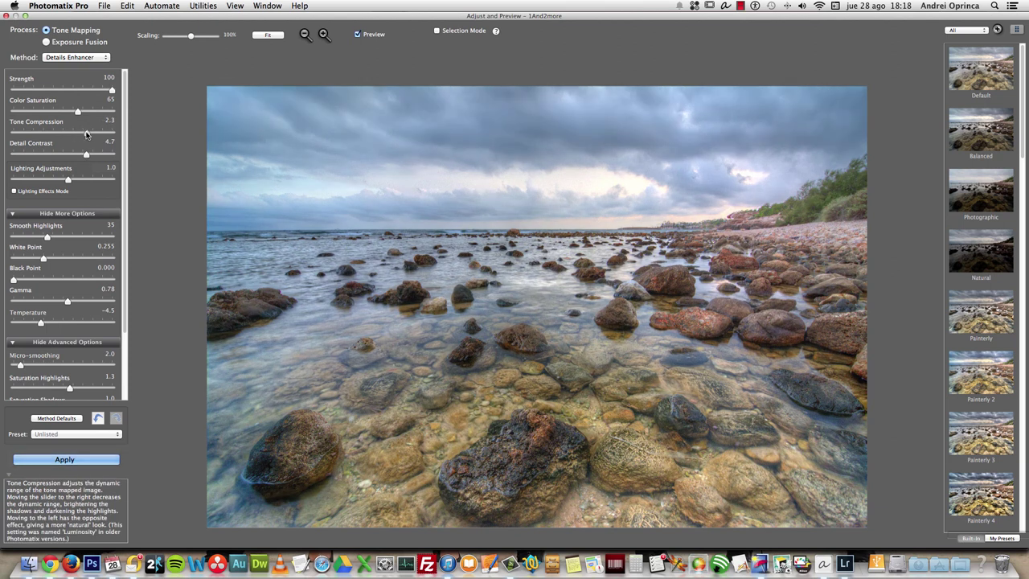
{"action": "left_click", "coordinate": [101, 155]}
{"action": "left_click", "coordinate": [95, 134]}
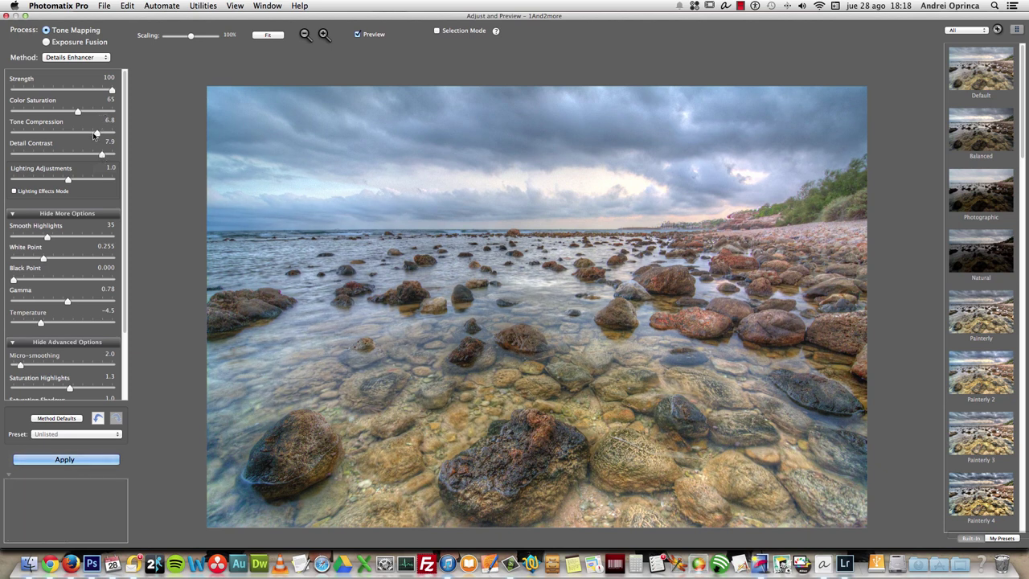
{"action": "left_click", "coordinate": [110, 156]}
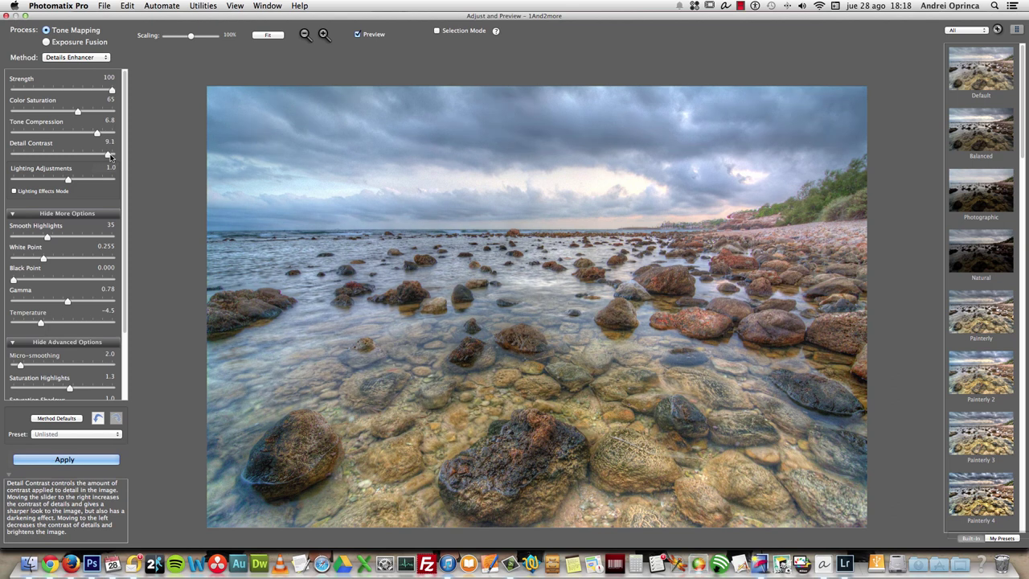
{"action": "left_click", "coordinate": [94, 134]}
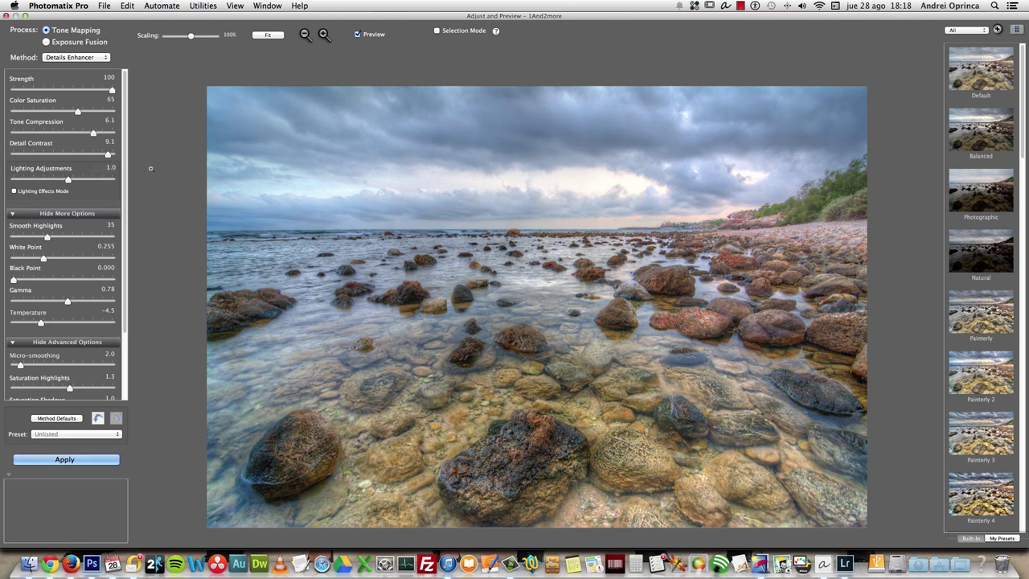
{"action": "left_click", "coordinate": [629, 195]}
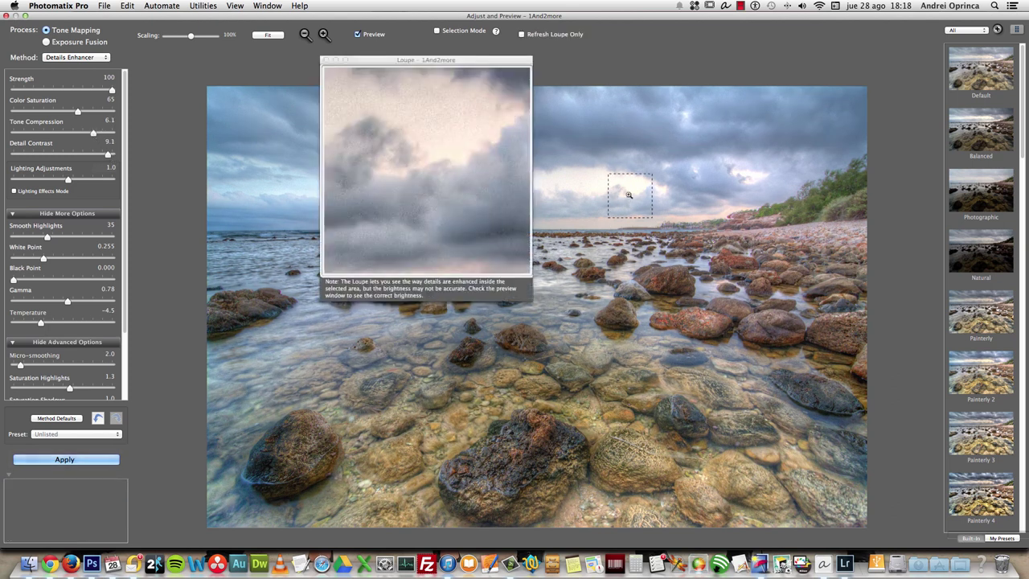
- Inspect the sky and then a submerged rock in the Loupe before closing it
{"action": "left_click", "coordinate": [752, 178]}
{"action": "left_click", "coordinate": [663, 295]}
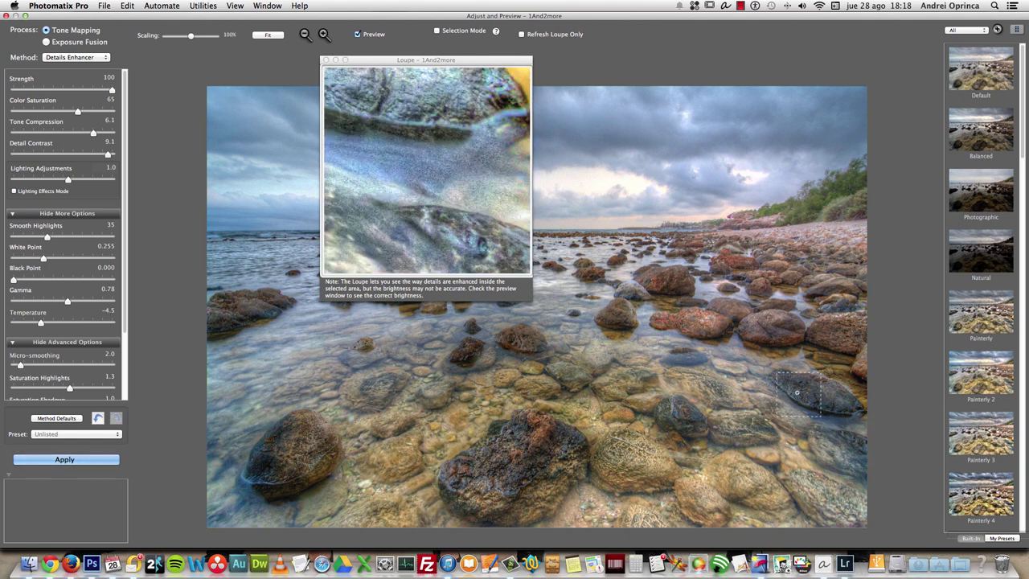
{"action": "left_click", "coordinate": [325, 60]}
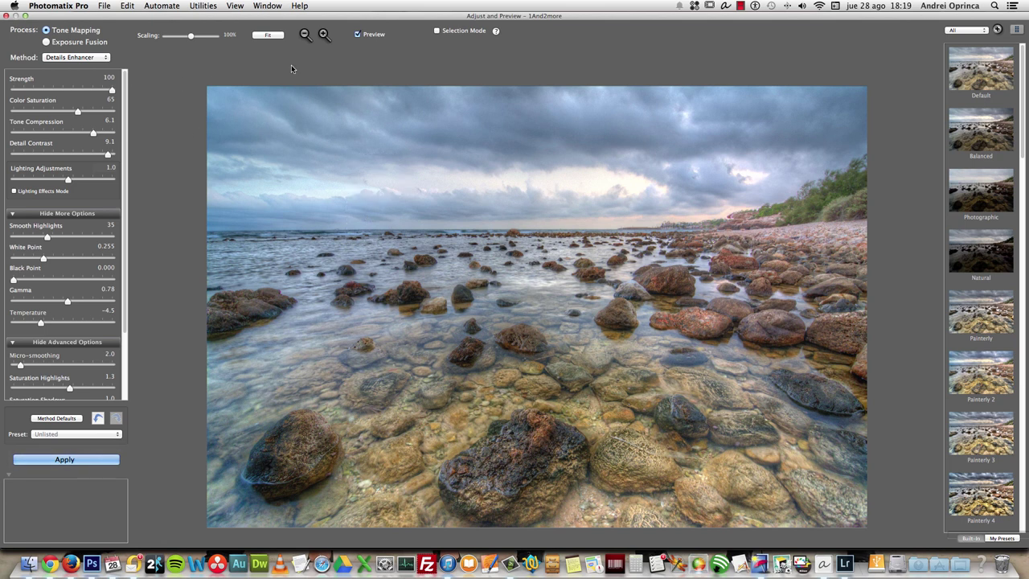
- Apply the tone mapping and begin saving 1And2more_tonemapped as a new file
{"action": "left_click", "coordinate": [80, 459]}
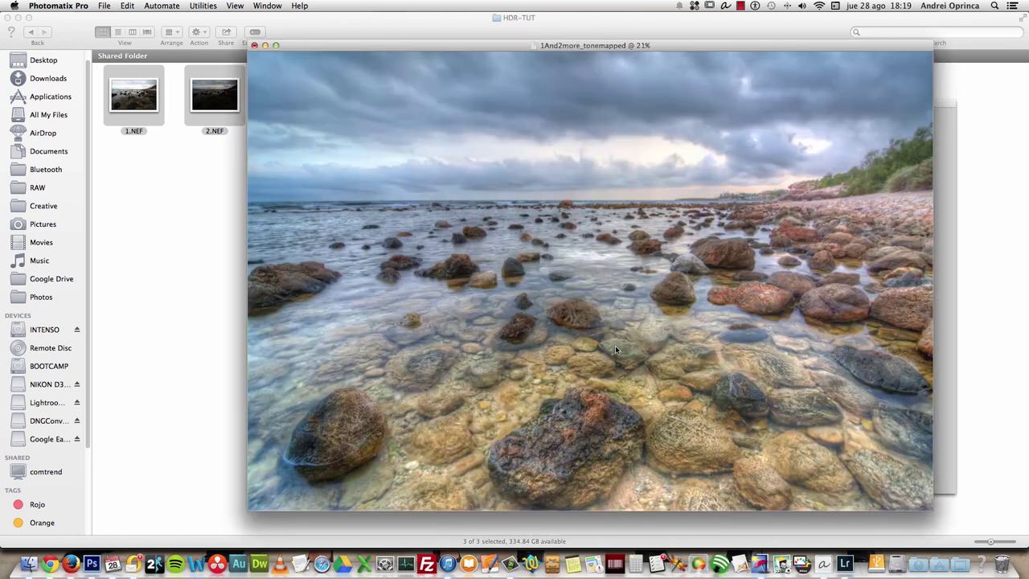
{"action": "left_click", "coordinate": [105, 7]}
{"action": "left_click", "coordinate": [136, 66]}
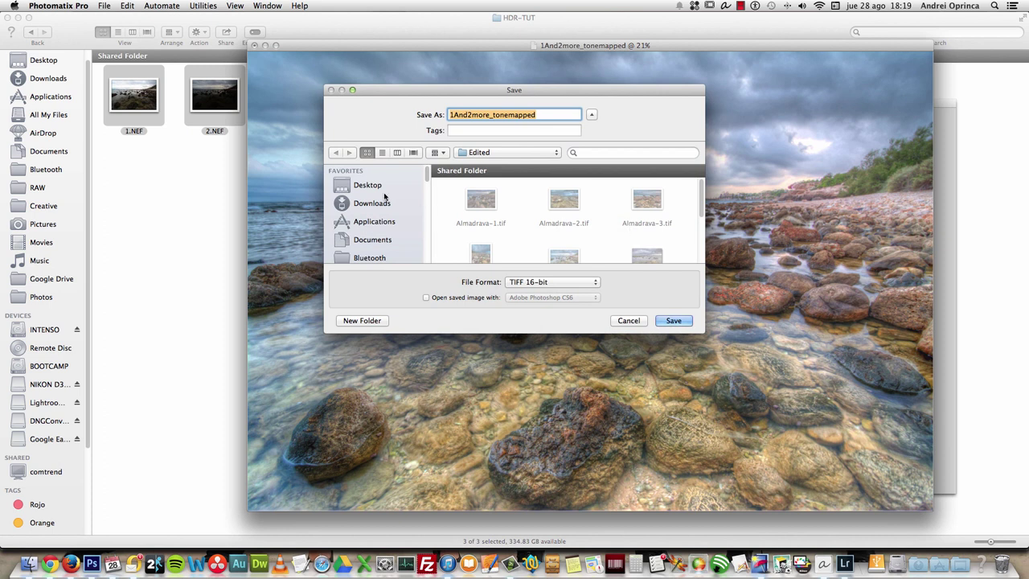
- Save the result as 16-bit TIFF Almadrava-HDR in the HDR-TUT folder and close the image window
{"action": "left_click", "coordinate": [527, 155]}
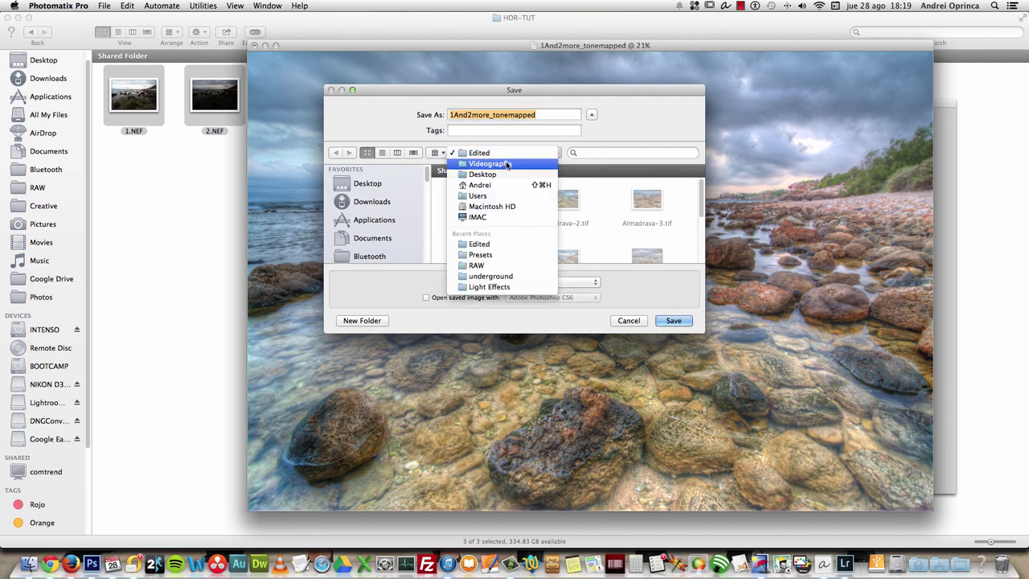
{"action": "left_click", "coordinate": [507, 165]}
{"action": "scroll", "coordinate": [613, 233], "scroll_direction": "up", "scroll_amount": 3}
{"action": "double_click", "coordinate": [643, 229]}
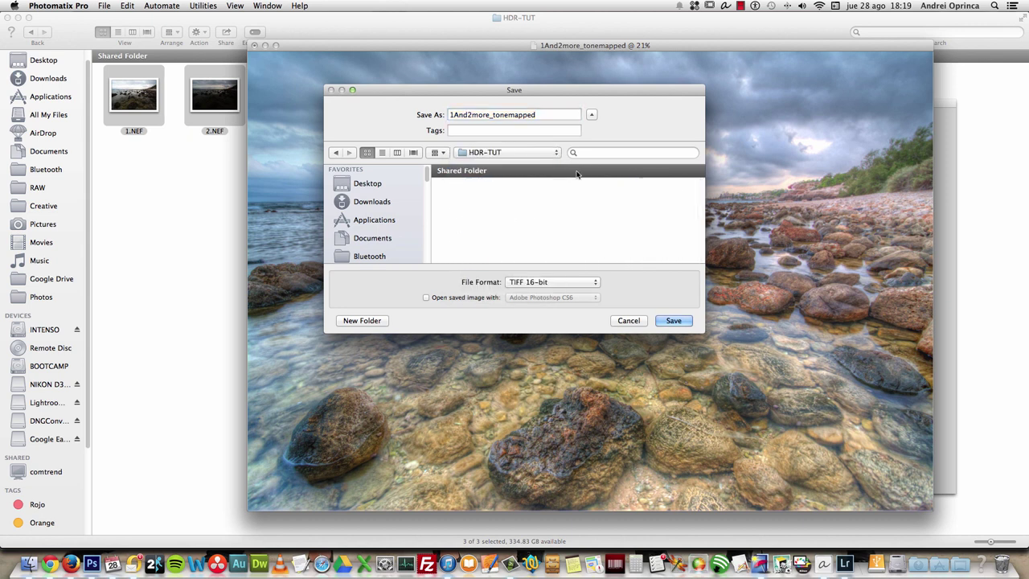
{"action": "double_click", "coordinate": [499, 114]}
{"action": "type", "text": "Almadrava"}
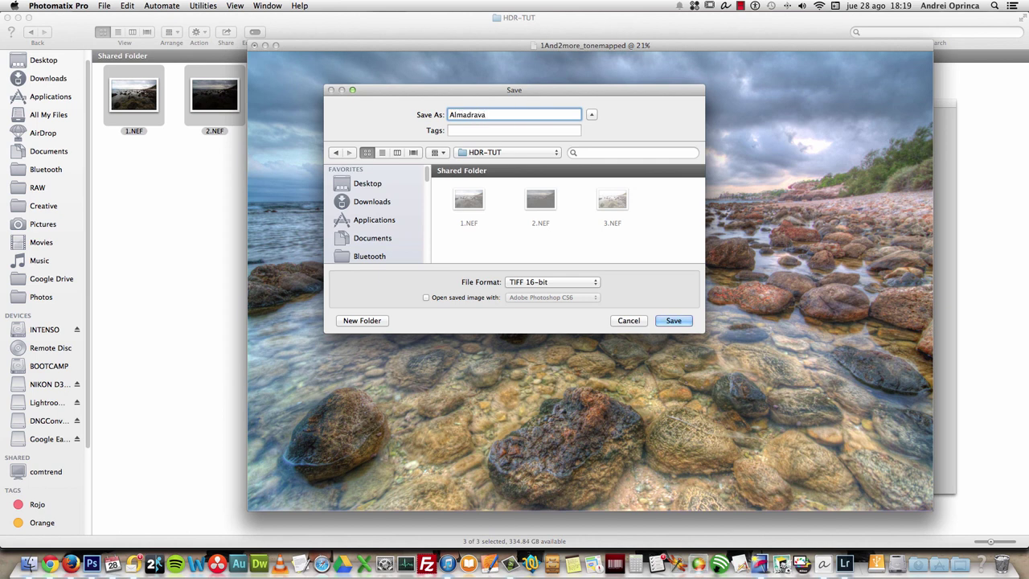
{"action": "type", "text": "-HDR"}
{"action": "left_click", "coordinate": [671, 321]}
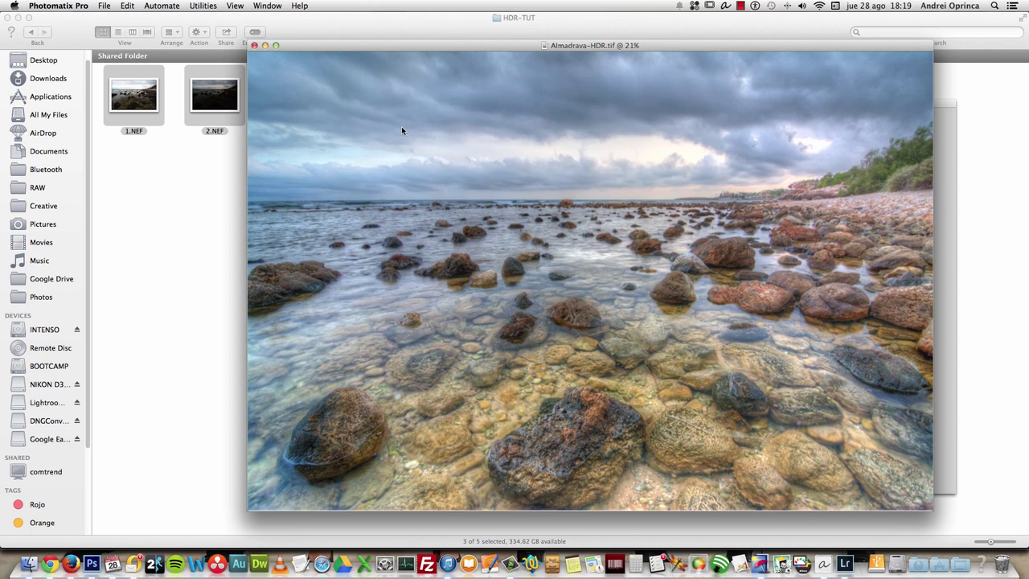
{"action": "left_click", "coordinate": [252, 45]}
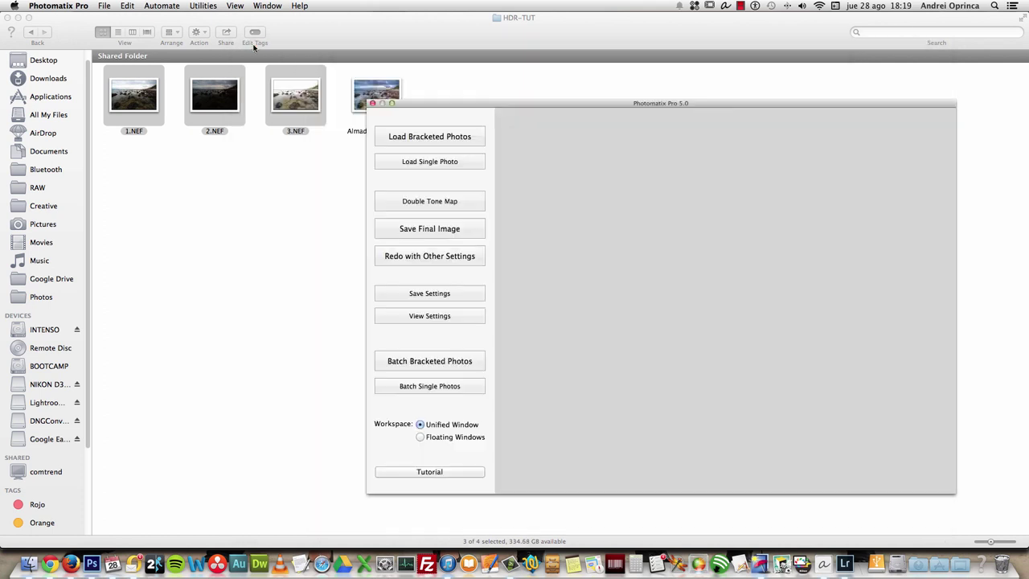
- Quick Look Almadrava-HDR.tif in the HDR-TUT folder, then open it with Adobe Photoshop CS6
{"action": "left_click", "coordinate": [261, 189]}
{"action": "left_click", "coordinate": [379, 115]}
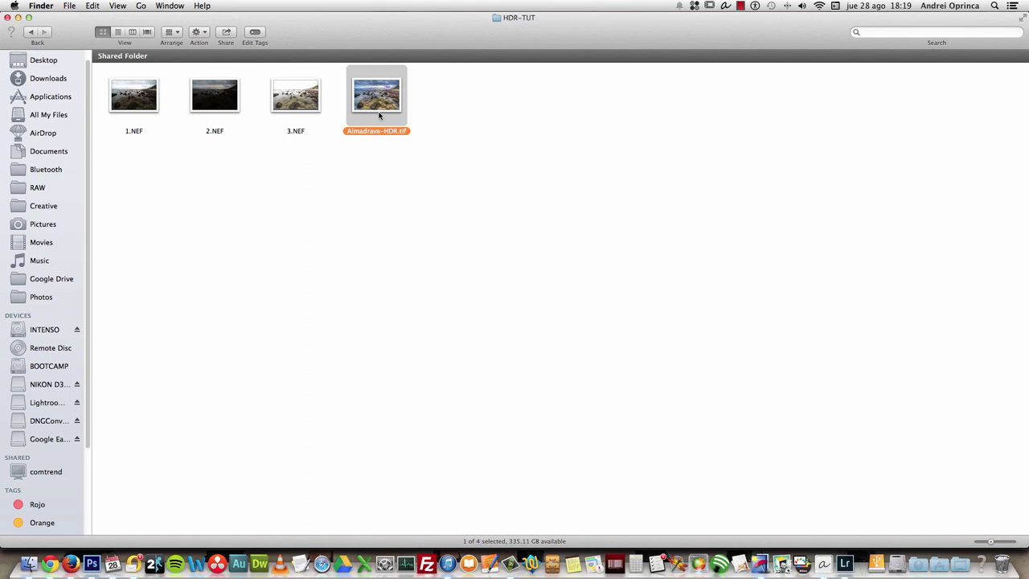
{"action": "key", "text": "space"}
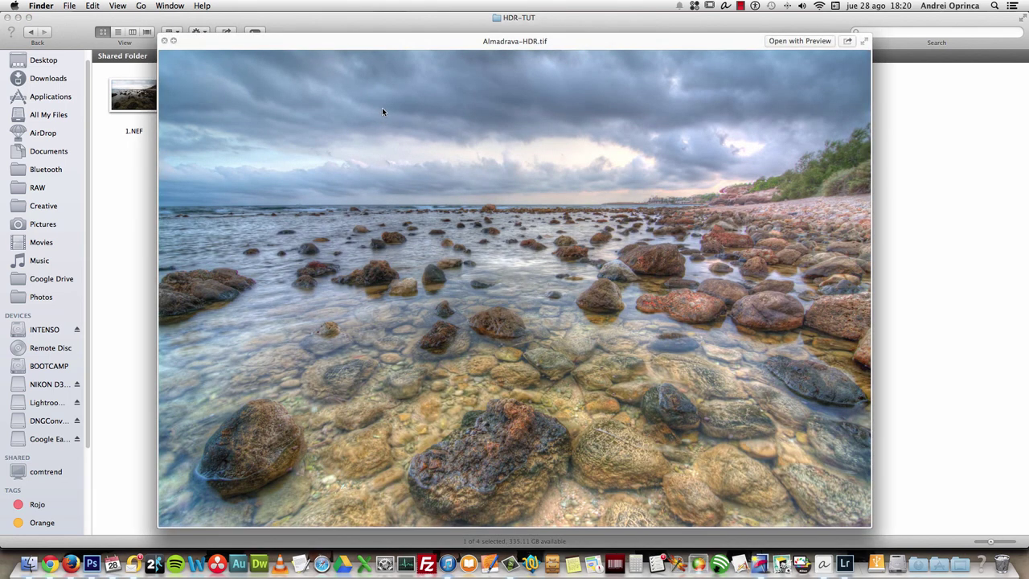
{"action": "key", "text": "space"}
{"action": "right_click", "coordinate": [379, 97]}
{"action": "mouse_move", "coordinate": [435, 107]}
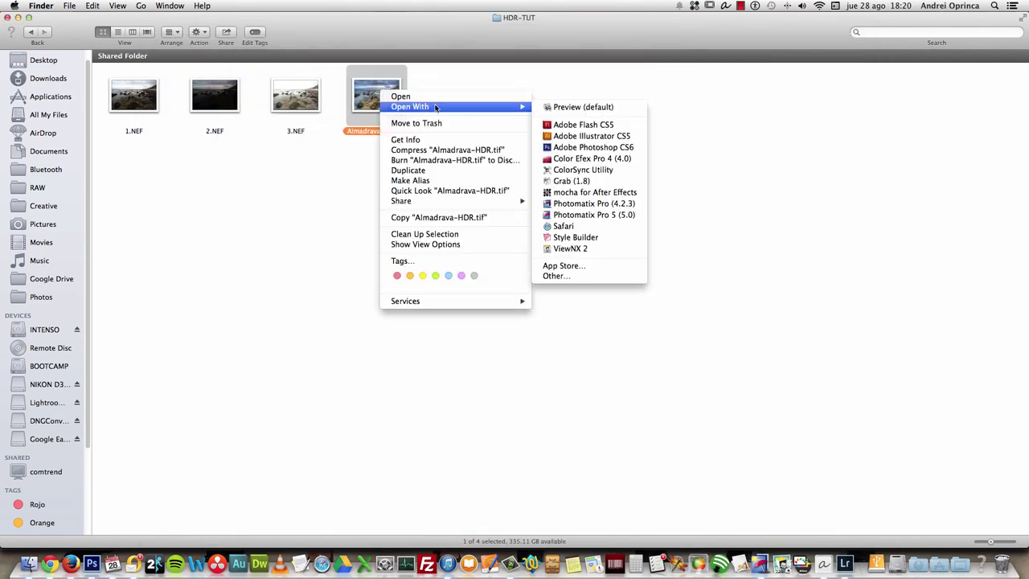
{"action": "left_click", "coordinate": [617, 152]}
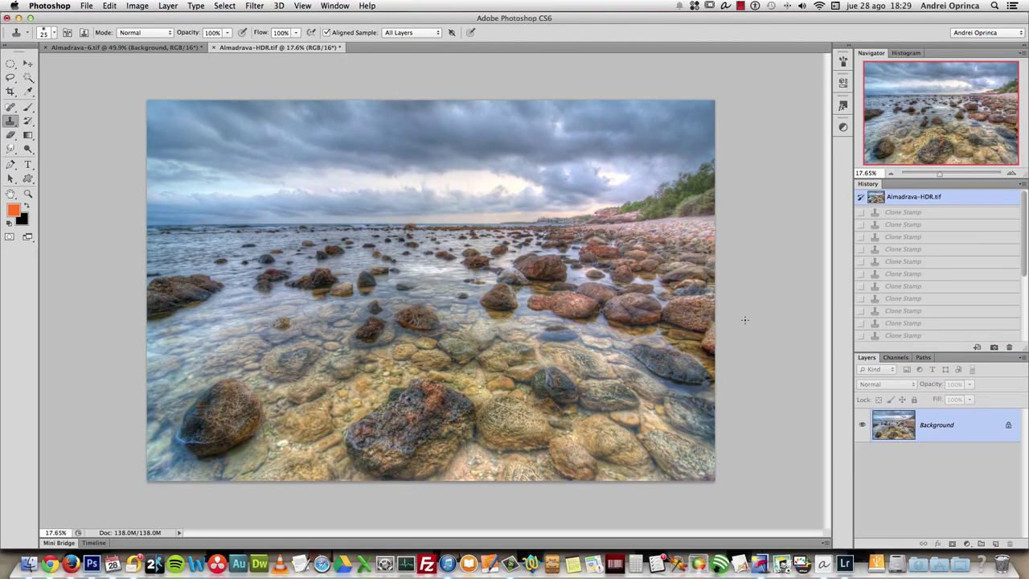
- View the image at actual pixels, add an empty Layer 1, and pick a smaller Clone Stamp brush
{"action": "key", "text": "super+1"}
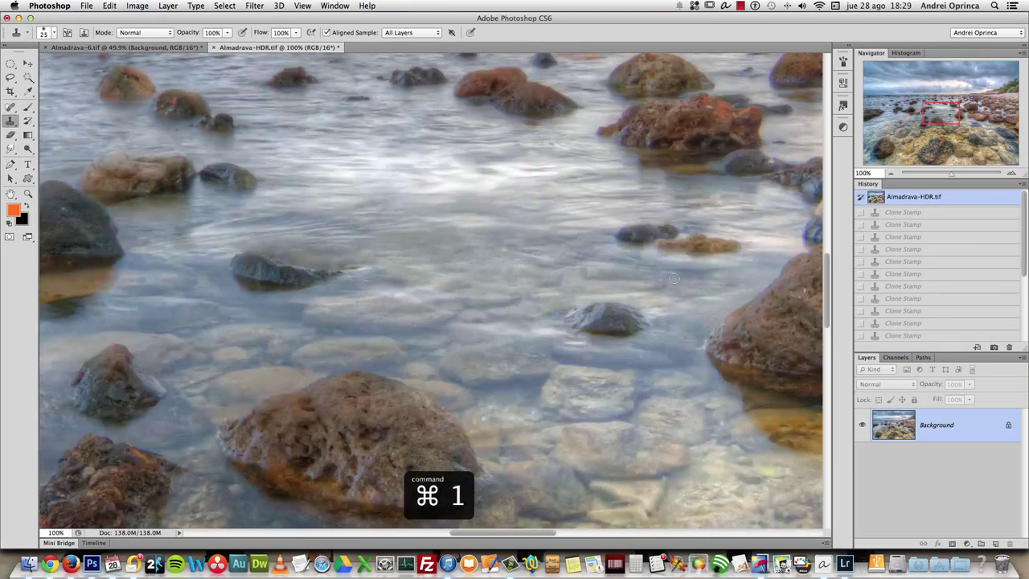
{"action": "left_click_drag", "start_coordinate": [916, 112], "coordinate": [863, 105]}
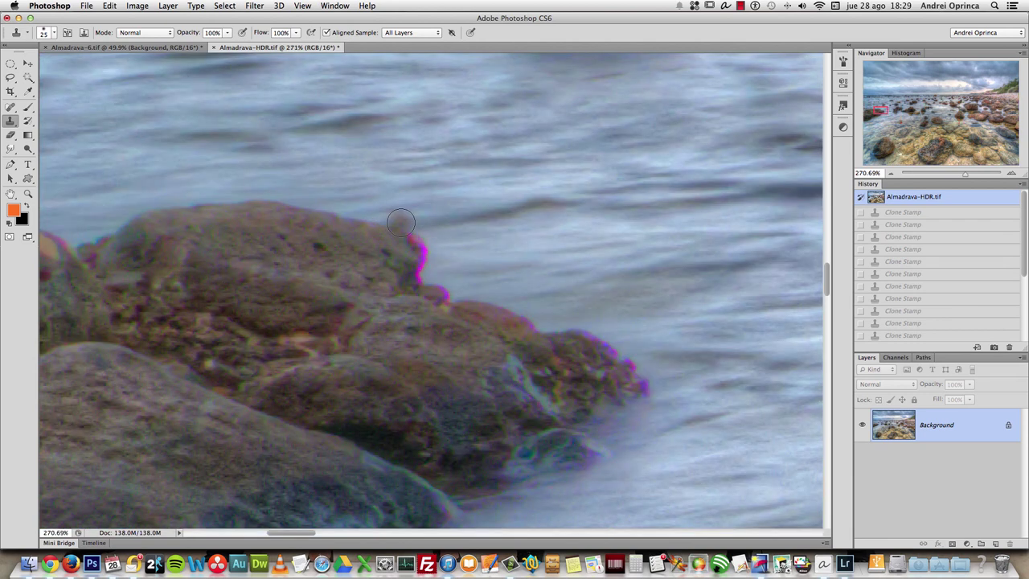
{"action": "left_click", "coordinate": [997, 544]}
{"action": "left_click", "coordinate": [11, 121]}
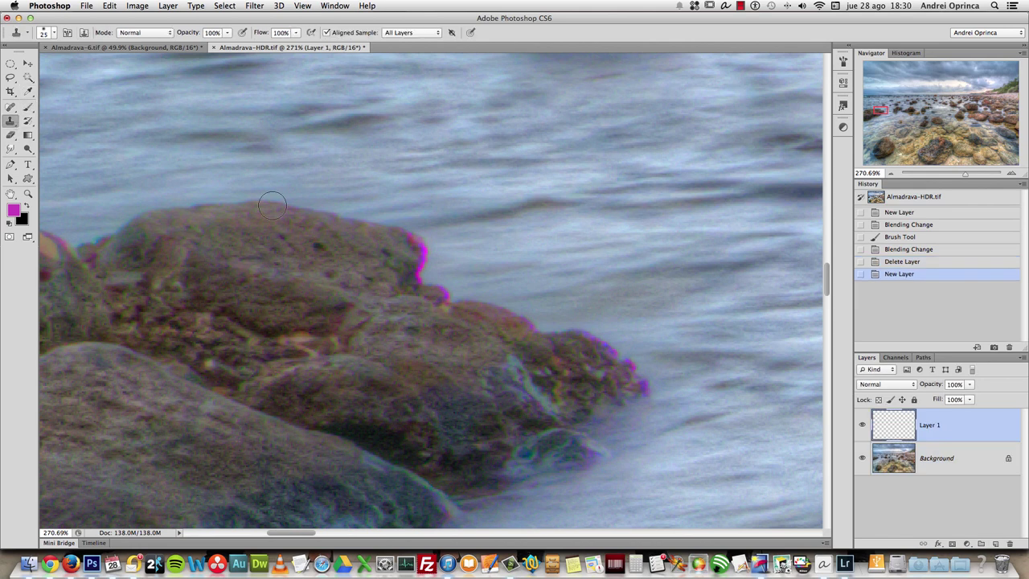
{"action": "key", "text": "bracketleft"}
- Soften the brush to 43% hardness and clone out the magenta fringe along the rock edge
{"action": "left_click_drag", "start_coordinate": [413, 239], "coordinate": [414, 271]}
{"action": "key", "text": "bracketleft"}
{"action": "key", "text": "bracketleft"}
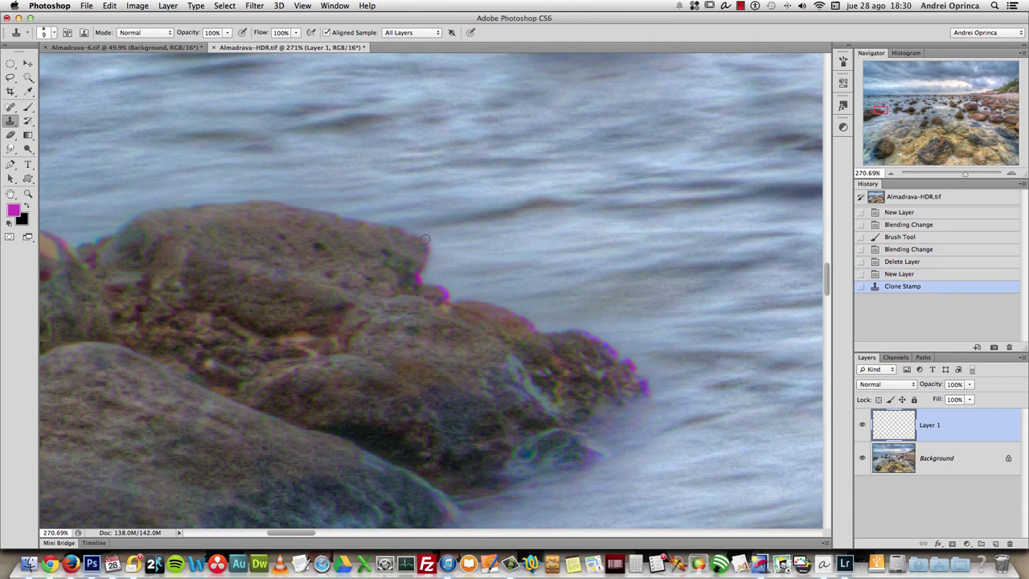
{"action": "right_click", "coordinate": [401, 250]}
{"action": "left_click_drag", "start_coordinate": [455, 299], "coordinate": [459, 303]}
{"action": "left_click", "coordinate": [402, 238]}
{"action": "left_click_drag", "start_coordinate": [417, 276], "coordinate": [424, 258]}
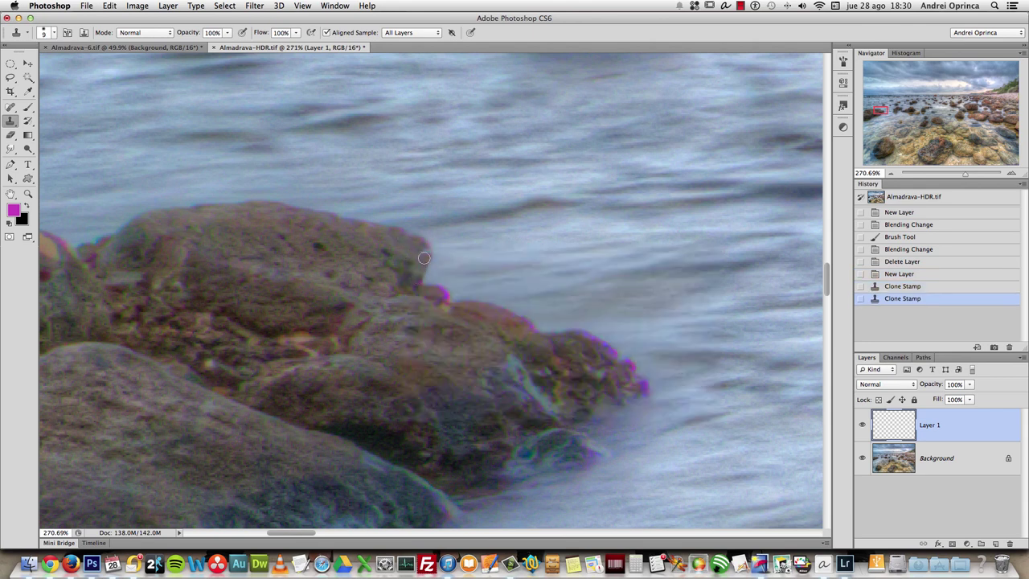
{"action": "left_click", "coordinate": [424, 249]}
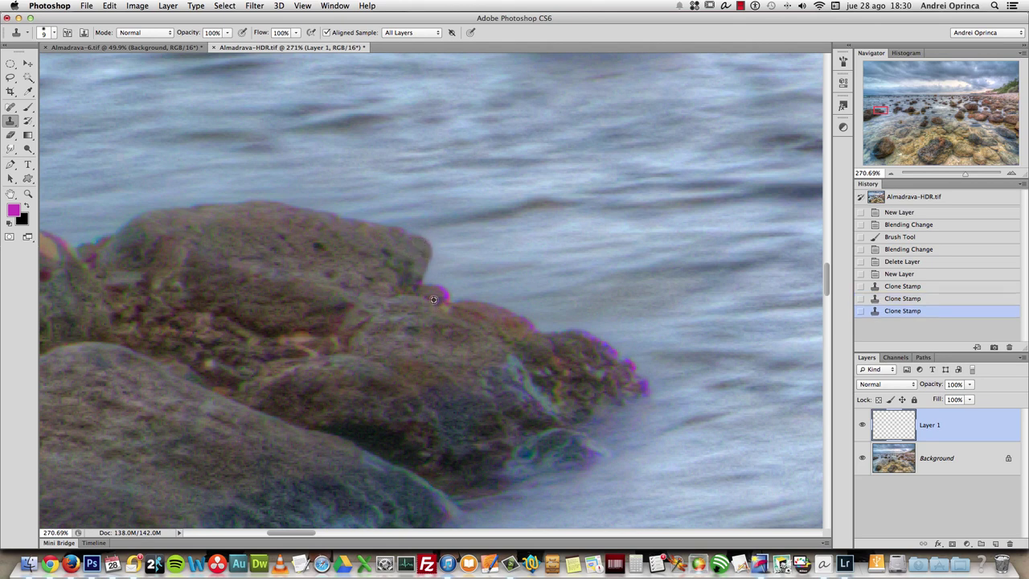
{"action": "left_click", "coordinate": [442, 292]}
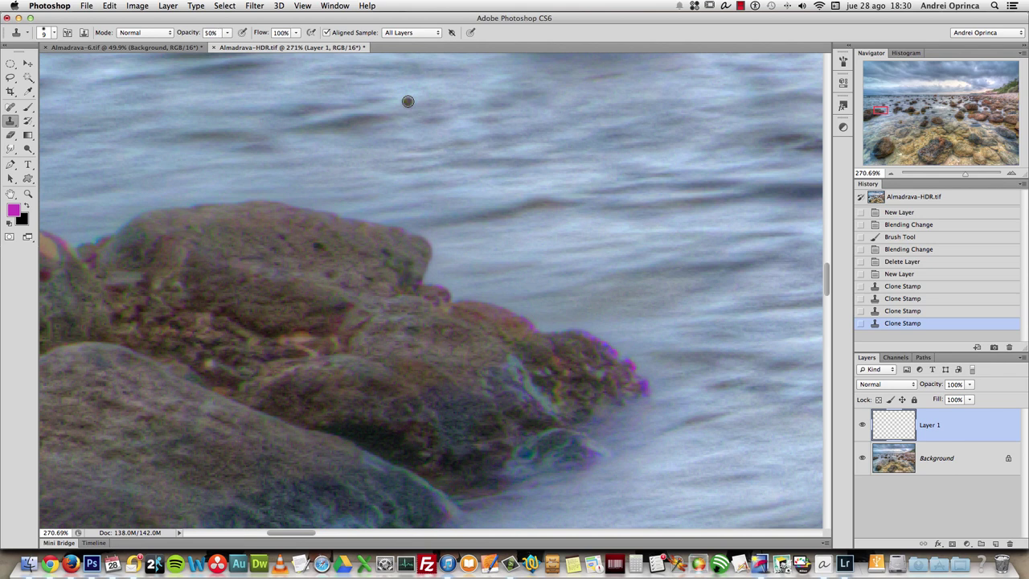
- Enlarge the brush slightly and clone over the halo along the rock's right and upper-right edges
{"action": "key", "text": "bracketright"}
{"action": "left_click", "coordinate": [587, 348]}
{"action": "left_click", "coordinate": [614, 355]}
{"action": "left_click", "coordinate": [630, 375]}
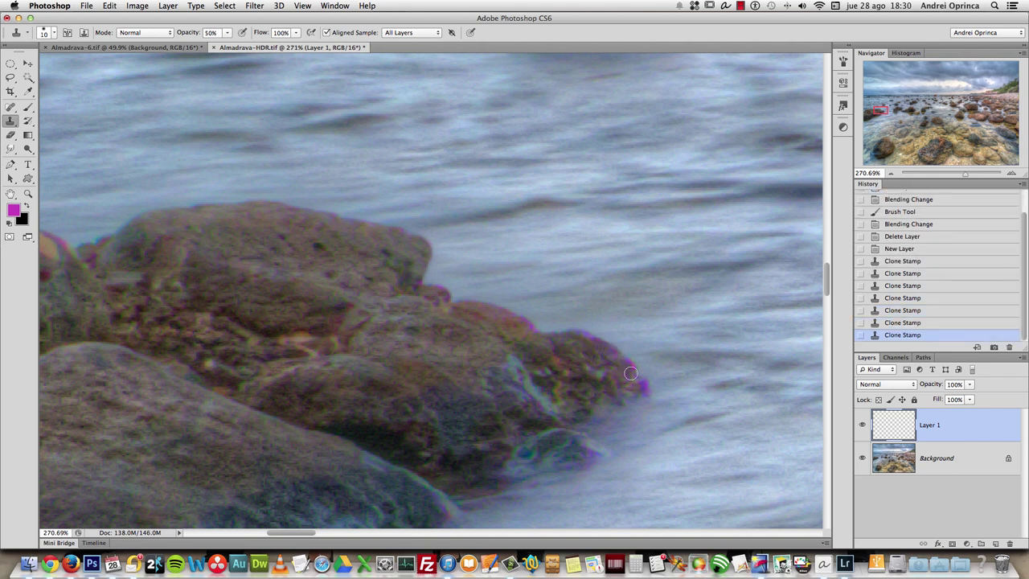
{"action": "left_click", "coordinate": [592, 339]}
{"action": "left_click", "coordinate": [568, 327]}
{"action": "left_click", "coordinate": [603, 337]}
{"action": "left_click", "coordinate": [624, 354]}
{"action": "left_click", "coordinate": [647, 378]}
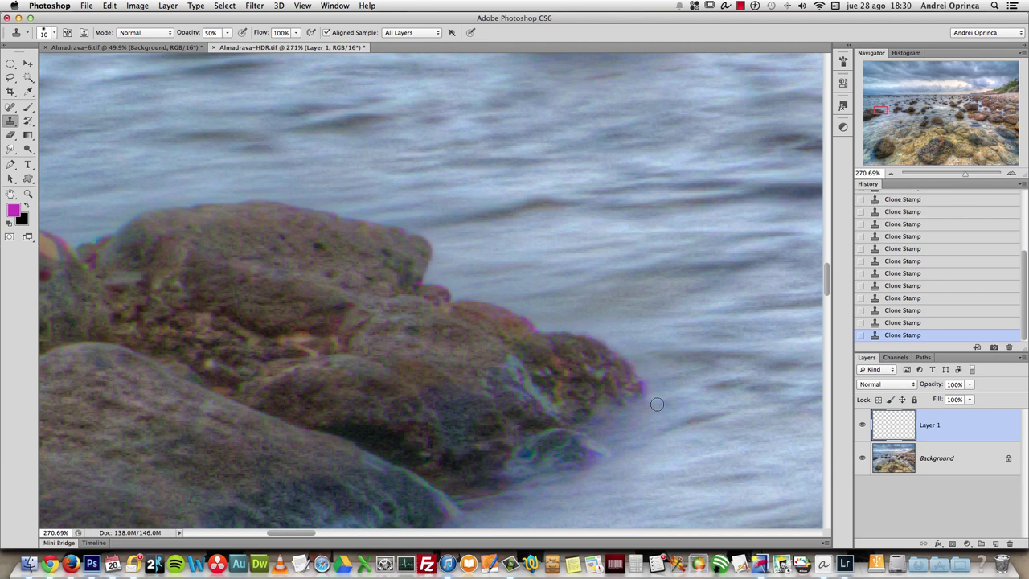
- At actual pixels, sample a source near the skyline and clone over its fringe
{"action": "key", "text": "super+1"}
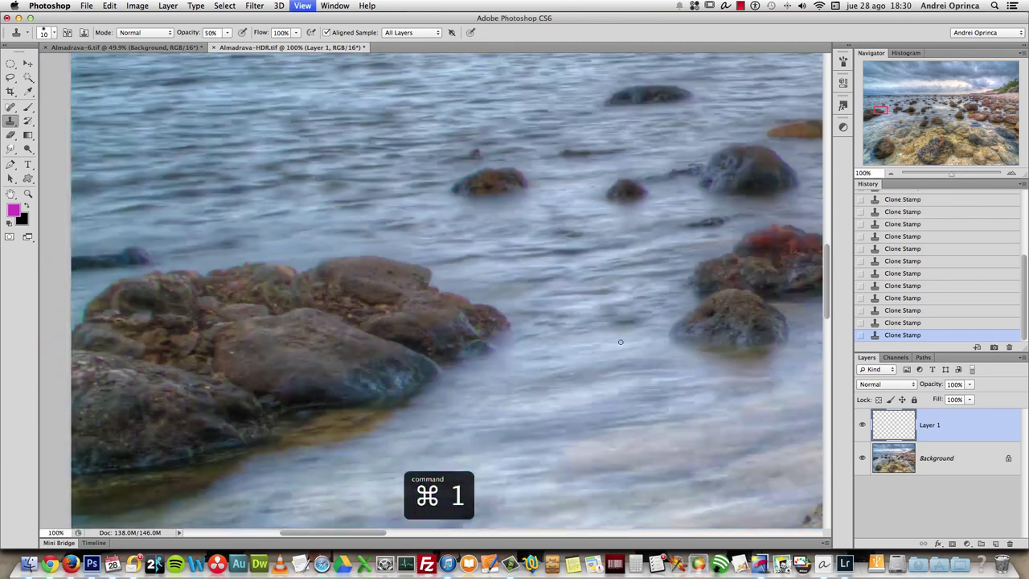
{"action": "left_click_drag", "start_coordinate": [654, 265], "coordinate": [168, 383]}
{"action": "left_click_drag", "start_coordinate": [447, 377], "coordinate": [291, 360]}
{"action": "left_click_drag", "start_coordinate": [679, 343], "coordinate": [592, 327]}
{"action": "left_click_drag", "start_coordinate": [508, 353], "coordinate": [607, 243]}
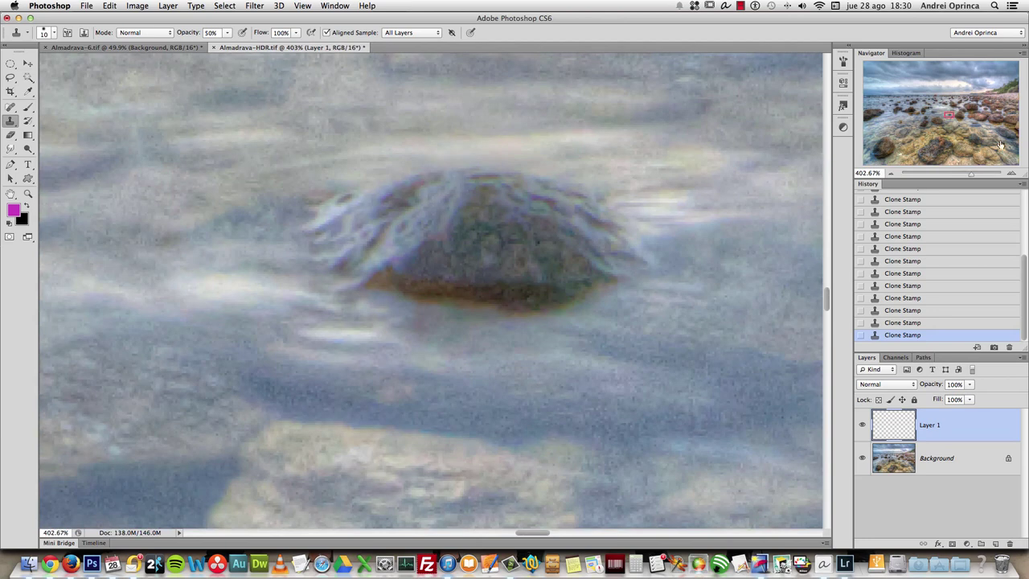
{"action": "left_click", "coordinate": [1001, 144]}
{"action": "scroll", "coordinate": [631, 367], "scroll_direction": "up", "scroll_amount": 3}
{"action": "scroll", "coordinate": [506, 331], "scroll_direction": "down", "scroll_amount": 5}
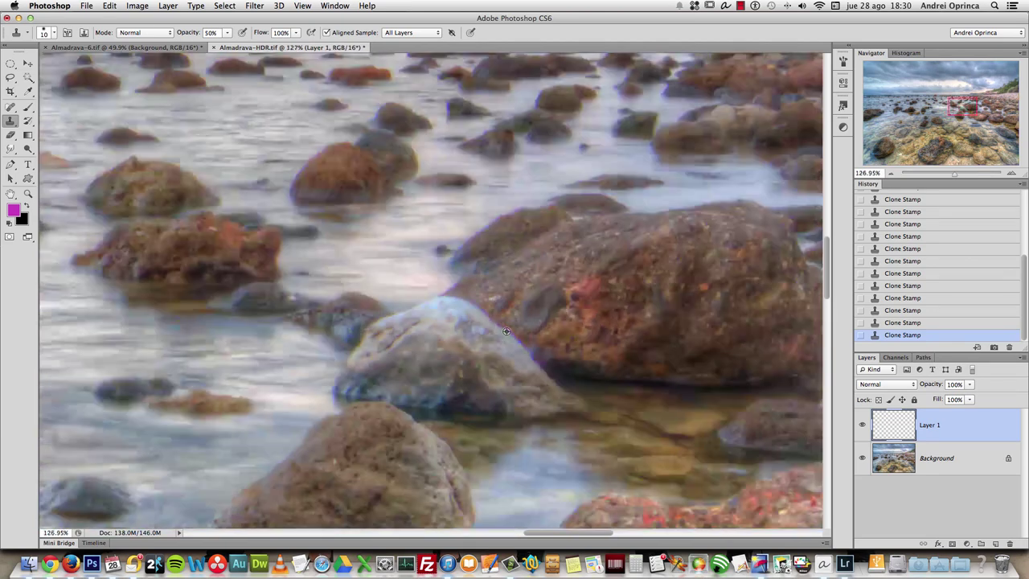
{"action": "left_click_drag", "start_coordinate": [594, 201], "coordinate": [526, 386]}
{"action": "scroll", "coordinate": [479, 187], "scroll_direction": "up", "scroll_amount": 2}
{"action": "key", "text": "bracketright"}
{"action": "key", "text": "bracketright"}
{"action": "left_click", "coordinate": [356, 239], "text": "alt"}
{"action": "mouse_move", "coordinate": [412, 250]}
{"action": "left_mouse_down"}
{"action": "mouse_move", "coordinate": [406, 259]}
{"action": "mouse_move", "coordinate": [415, 253]}
{"action": "mouse_move", "coordinate": [369, 250]}
{"action": "mouse_move", "coordinate": [365, 276]}
{"action": "mouse_move", "coordinate": [346, 284]}
{"action": "mouse_move", "coordinate": [398, 269]}
{"action": "left_mouse_up"}
- Clone away the grey bump and tree-top fringe above the buildings, brush size 20, then open File > Open Recent
{"action": "mouse_move", "coordinate": [468, 240]}
{"action": "left_mouse_down"}
{"action": "mouse_move", "coordinate": [495, 252]}
{"action": "mouse_move", "coordinate": [454, 245]}
{"action": "left_mouse_up"}
{"action": "left_click_drag", "start_coordinate": [613, 241], "coordinate": [548, 254]}
{"action": "key", "text": "bracketleft"}
{"action": "key", "text": "bracketleft"}
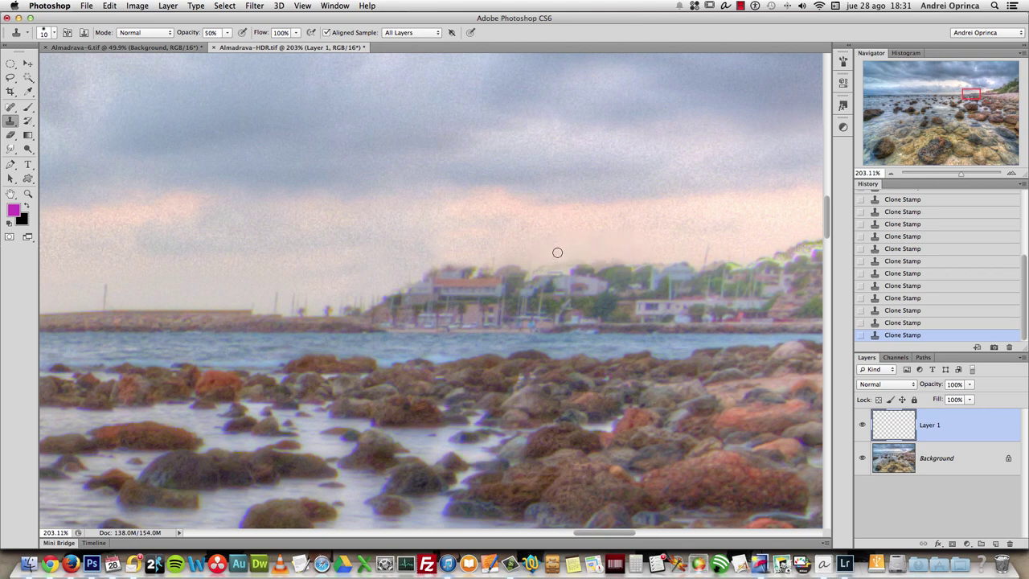
{"action": "key", "text": "bracketright"}
{"action": "left_click_drag", "start_coordinate": [571, 253], "coordinate": [498, 256]}
{"action": "left_click_drag", "start_coordinate": [544, 255], "coordinate": [428, 270]}
{"action": "mouse_move", "coordinate": [712, 252]}
{"action": "left_mouse_down"}
{"action": "mouse_move", "coordinate": [567, 291]}
{"action": "mouse_move", "coordinate": [484, 297]}
{"action": "left_mouse_up"}
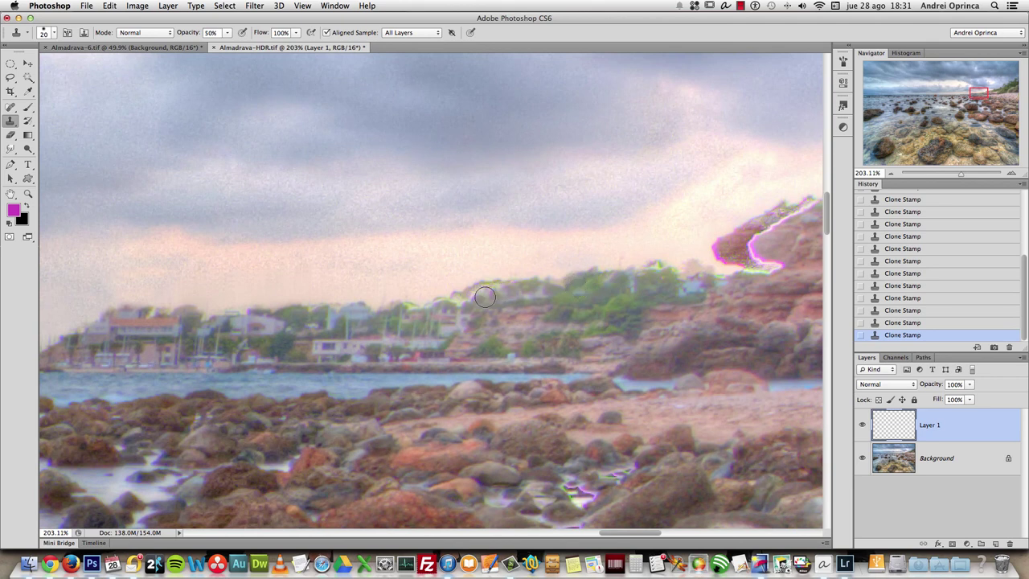
{"action": "left_click", "coordinate": [538, 294], "text": "alt"}
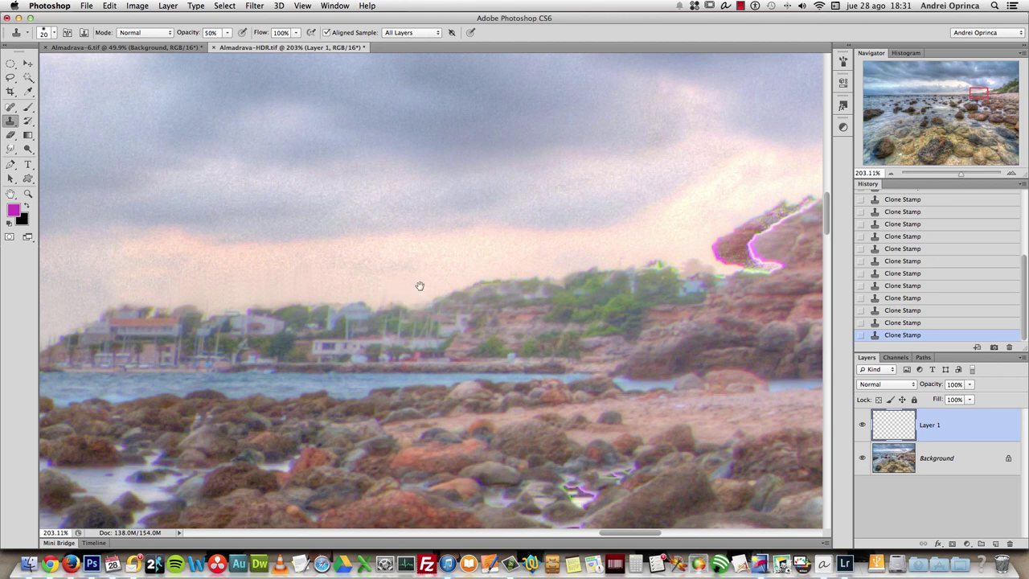
{"action": "scroll", "coordinate": [419, 286], "scroll_direction": "right", "scroll_amount": 5}
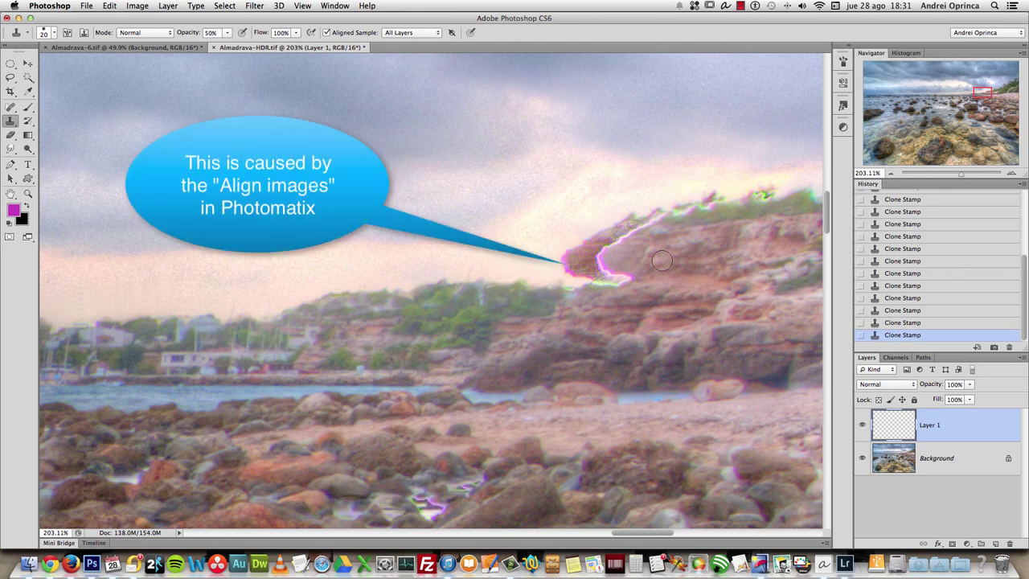
{"action": "left_click", "coordinate": [86, 6]}
{"action": "mouse_move", "coordinate": [131, 70]}
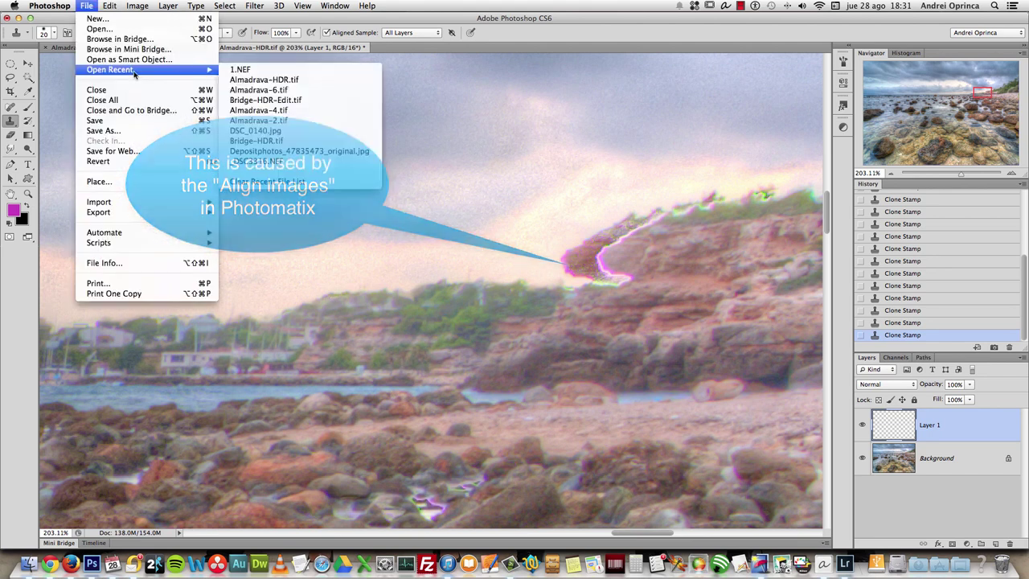
- Open 1.NEF in Camera Raw and zoom the preview into the cliff and shoreline
{"action": "left_click", "coordinate": [241, 70]}
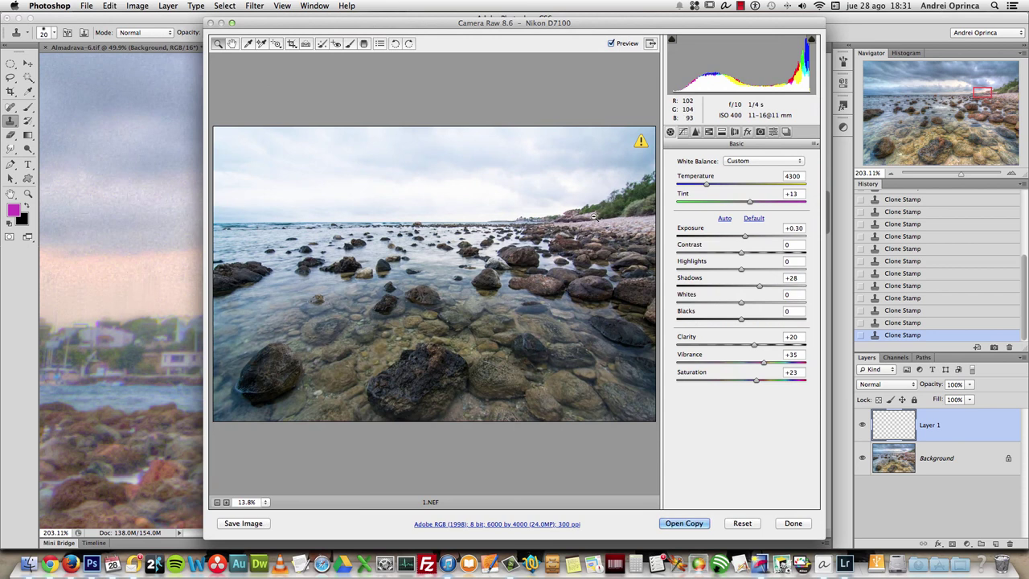
{"action": "key", "text": "super+minus"}
{"action": "key", "text": "super+minus"}
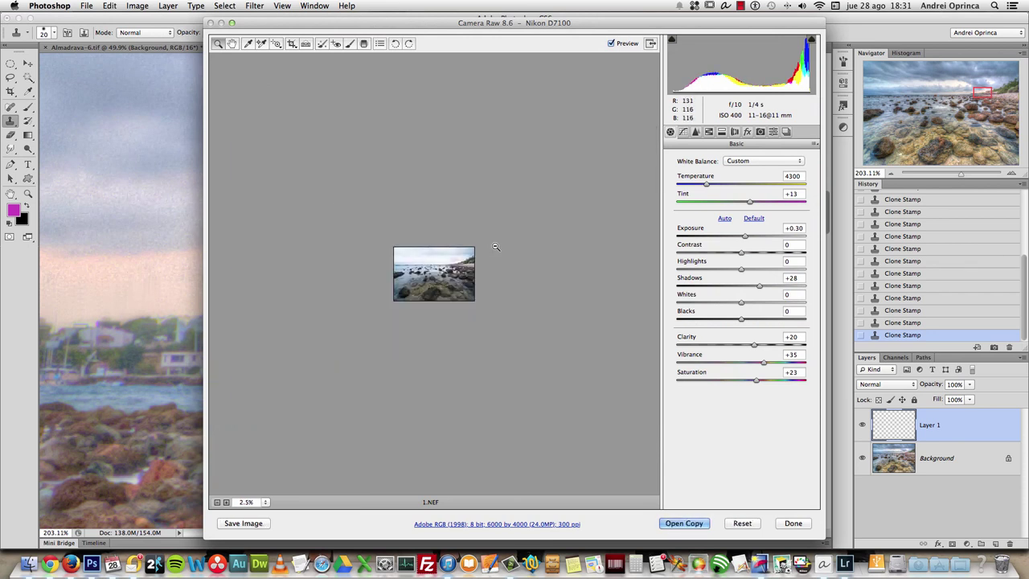
{"action": "key", "text": "super+plus"}
{"action": "left_click", "coordinate": [470, 257]}
{"action": "left_click", "coordinate": [564, 212]}
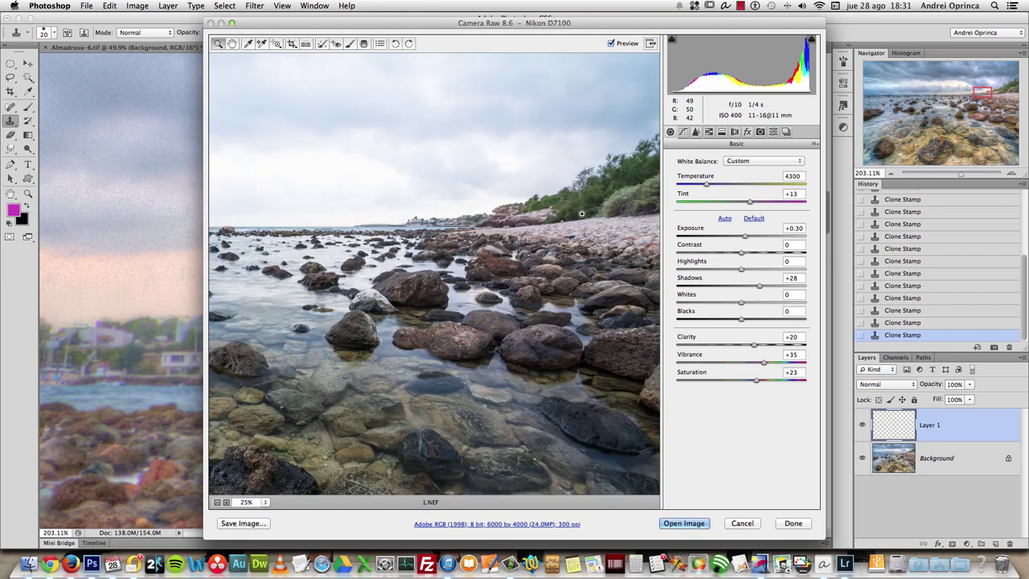
{"action": "left_click", "coordinate": [495, 211]}
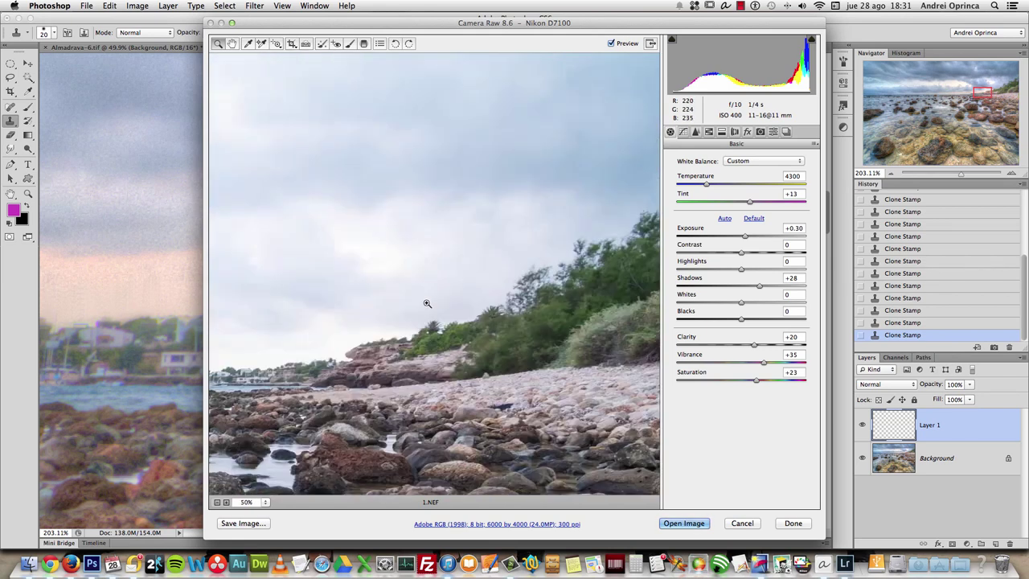
{"action": "left_click", "coordinate": [355, 350]}
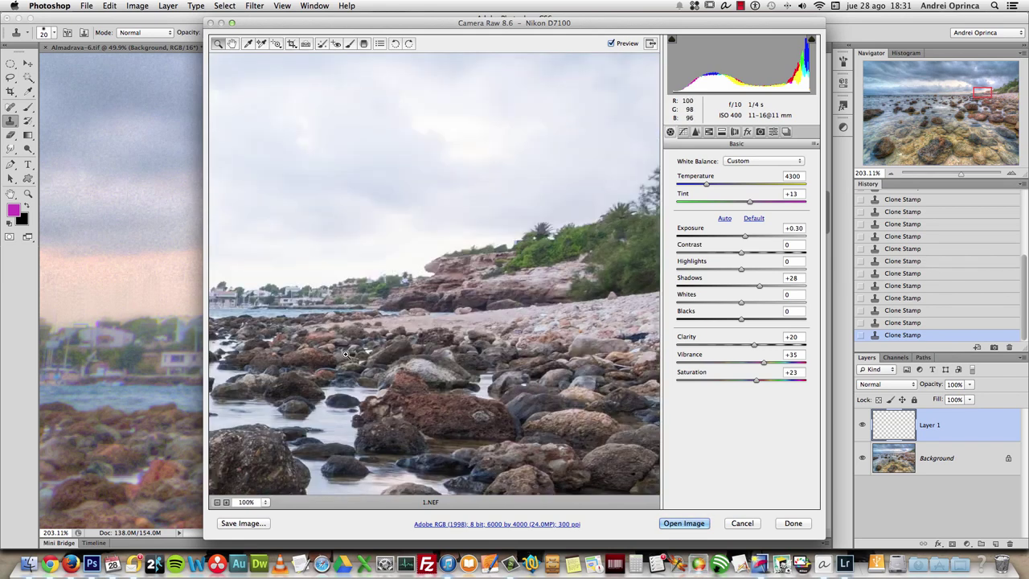
{"action": "left_click", "coordinate": [439, 259]}
{"action": "left_click_drag", "start_coordinate": [446, 217], "coordinate": [382, 333]}
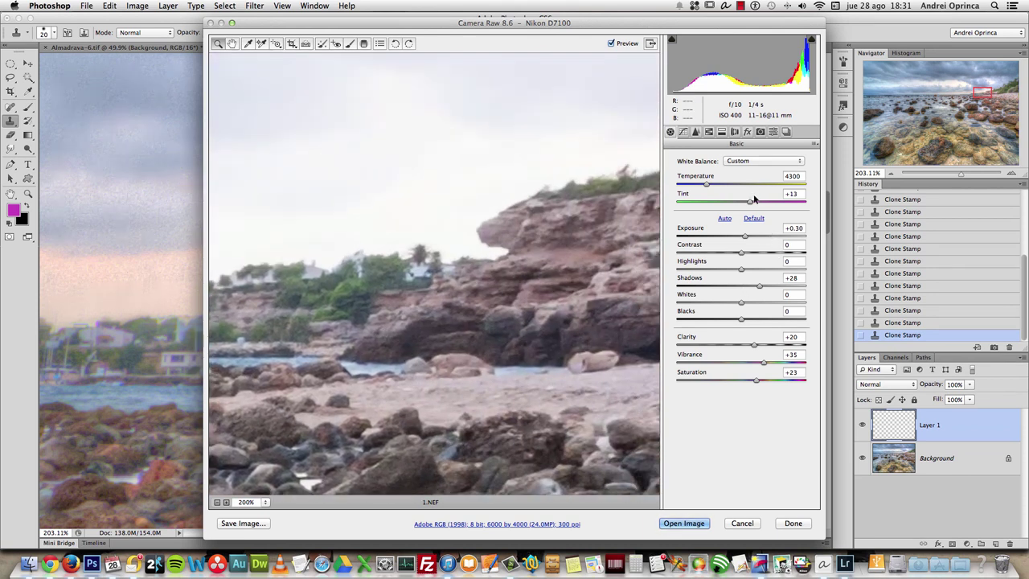
- Set Temperature 4650, Vibrance +68, Clarity +28, Shadows +42, Saturation +35, and open as a smart object
{"action": "left_click", "coordinate": [785, 362]}
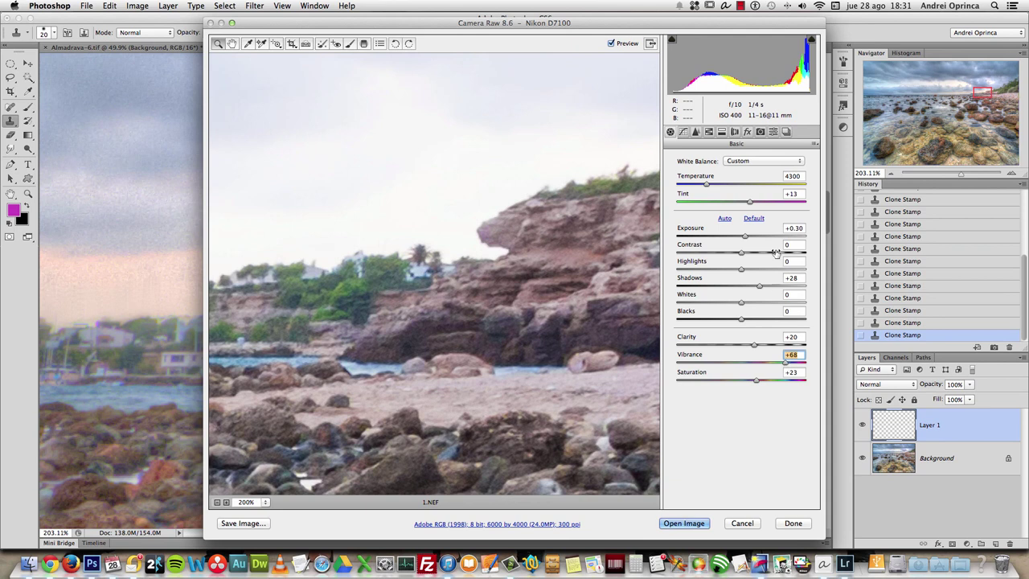
{"action": "left_click", "coordinate": [717, 184]}
{"action": "left_click_drag", "start_coordinate": [718, 184], "coordinate": [712, 184]}
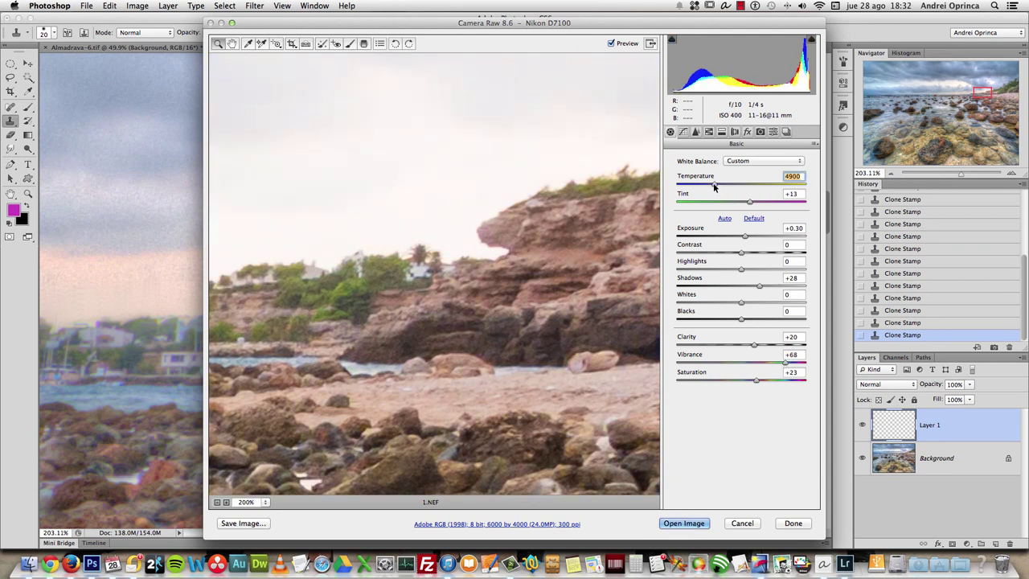
{"action": "left_click_drag", "start_coordinate": [712, 184], "coordinate": [710, 184]}
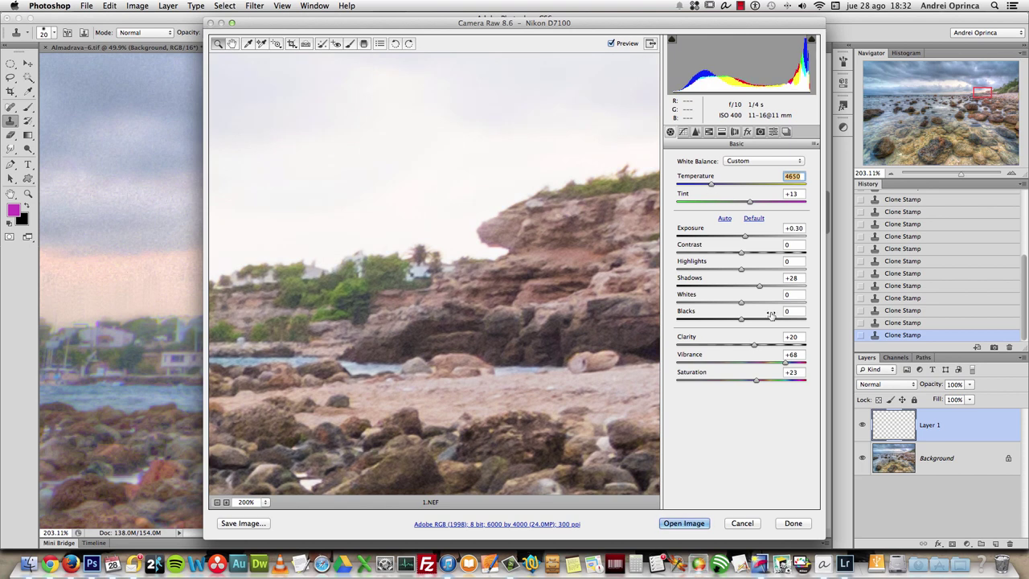
{"action": "left_click", "coordinate": [767, 345]}
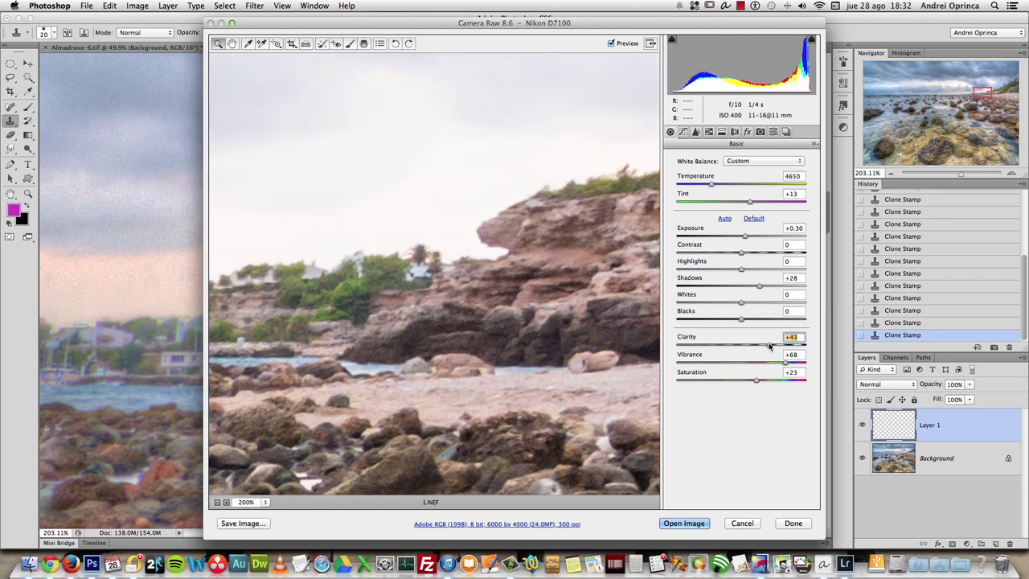
{"action": "left_click", "coordinate": [759, 345]}
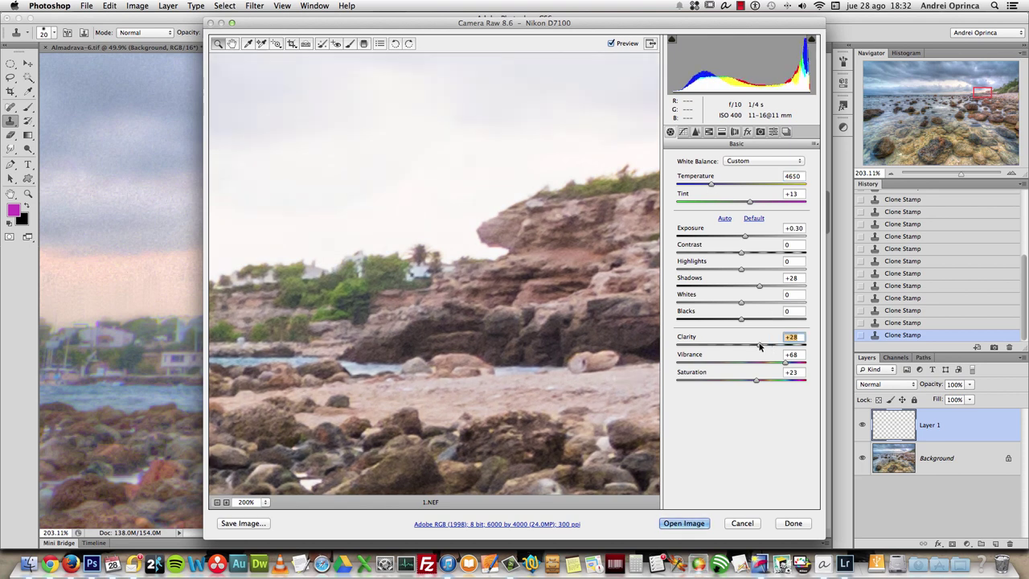
{"action": "left_click", "coordinate": [778, 285]}
{"action": "left_click", "coordinate": [768, 286]}
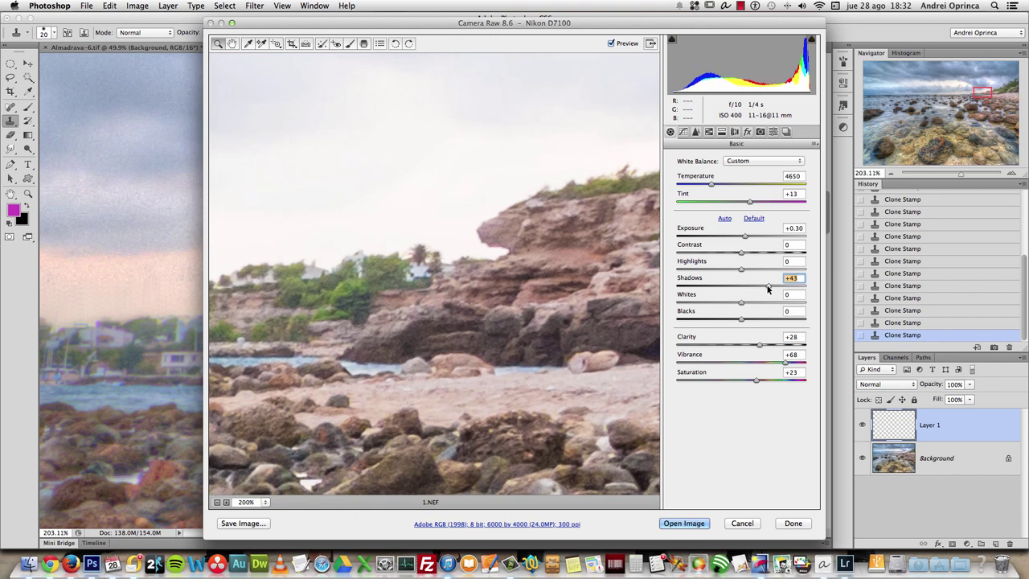
{"action": "left_click", "coordinate": [764, 381]}
{"action": "key", "text": "shift"}
{"action": "left_click", "coordinate": [687, 525], "text": "shift"}
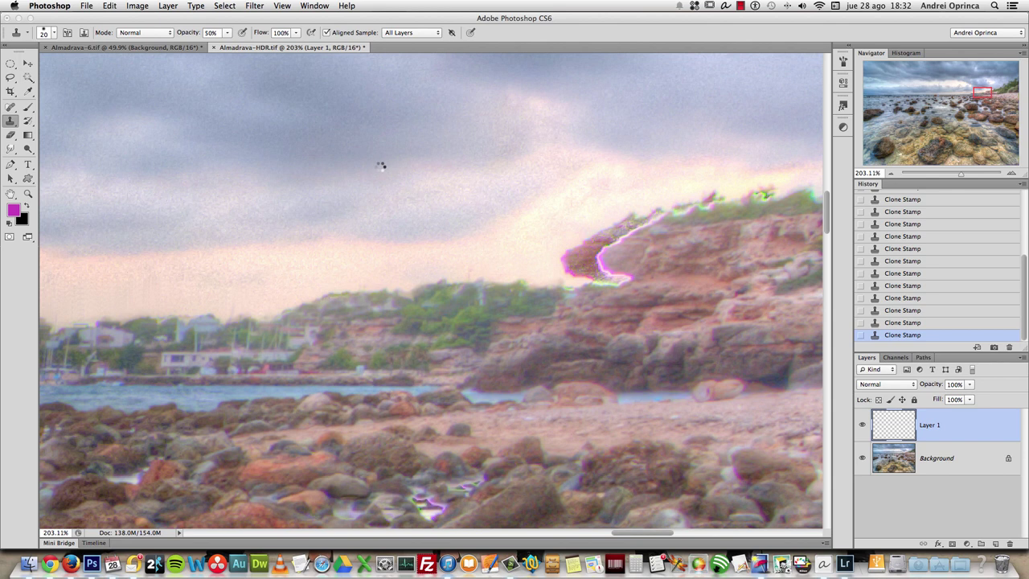
- Move the 1.NEF smart-object layer into Almadrava-HDR.tif, accepting the bit-depth prompt
{"action": "key", "text": "super+a"}
{"action": "key", "text": "super+x"}
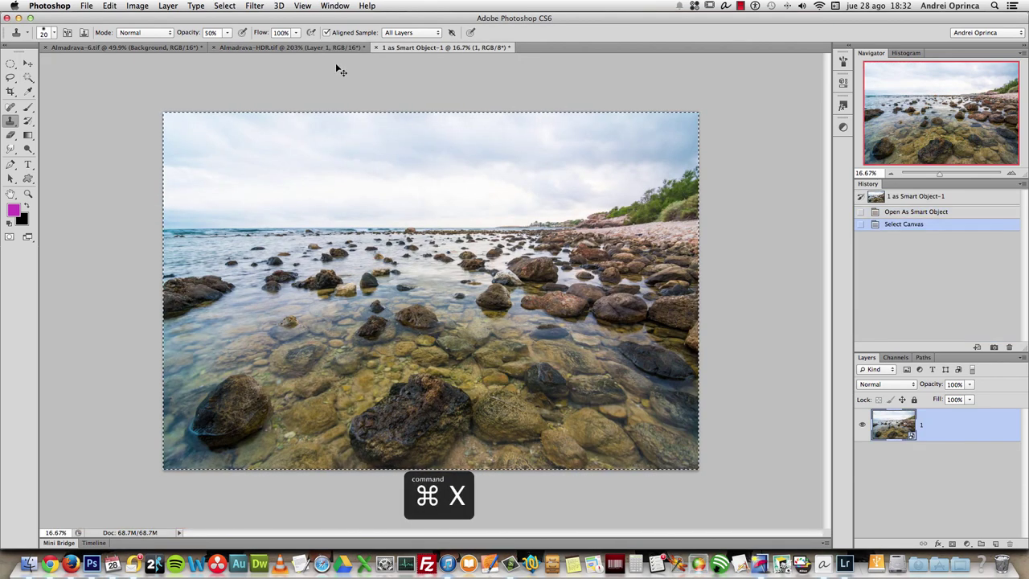
{"action": "key", "text": "super+d"}
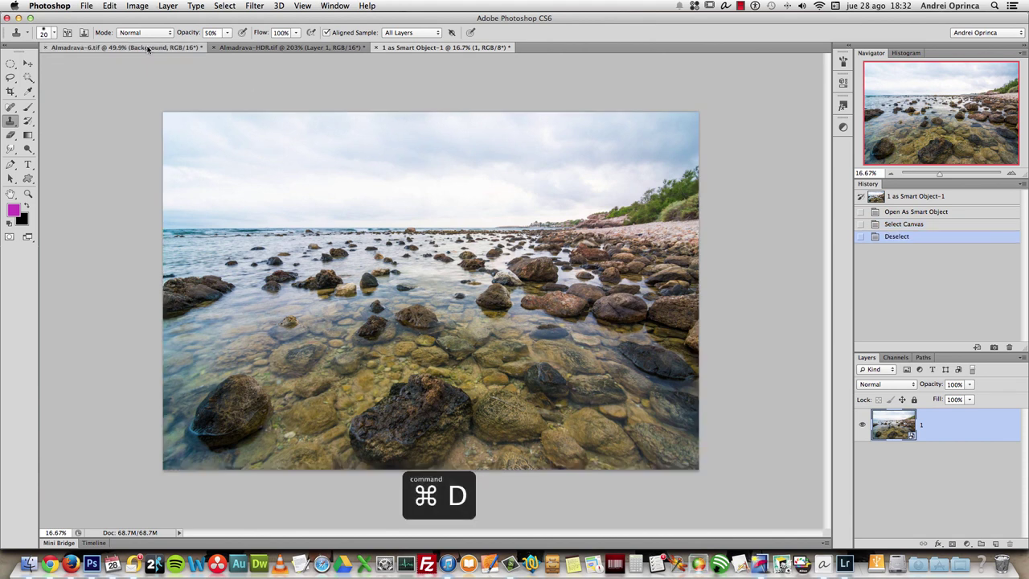
{"action": "left_click", "coordinate": [157, 47]}
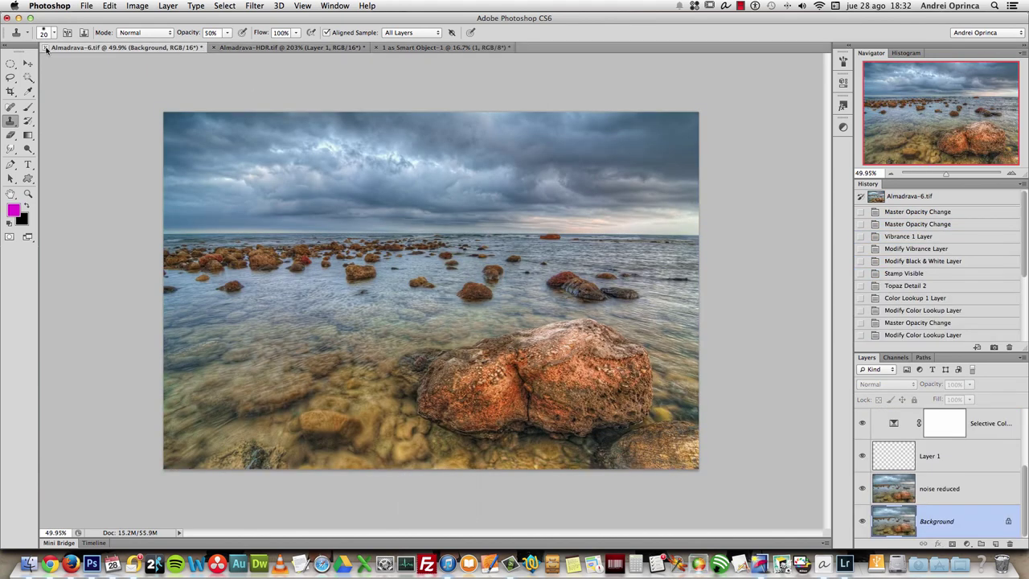
{"action": "left_click", "coordinate": [318, 47]}
{"action": "left_click", "coordinate": [406, 48]}
{"action": "key", "text": "v"}
{"action": "mouse_move", "coordinate": [344, 184]}
{"action": "left_mouse_down"}
{"action": "mouse_move", "coordinate": [285, 63]}
{"action": "mouse_move", "coordinate": [299, 49]}
{"action": "mouse_move", "coordinate": [414, 206]}
{"action": "left_mouse_up"}
{"action": "left_click", "coordinate": [591, 217]}
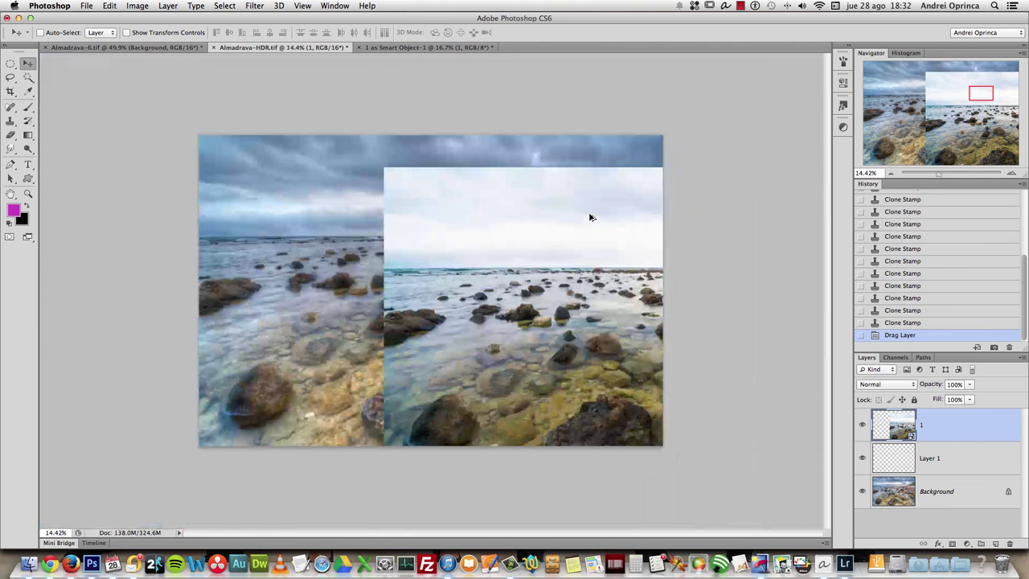
- Drop layer 1 to 49% opacity and drag it roughly over the HDR image
{"action": "scroll", "coordinate": [590, 217], "scroll_direction": "down", "scroll_amount": 3}
{"action": "left_click_drag", "start_coordinate": [487, 264], "coordinate": [422, 258]}
{"action": "key", "text": "super+1"}
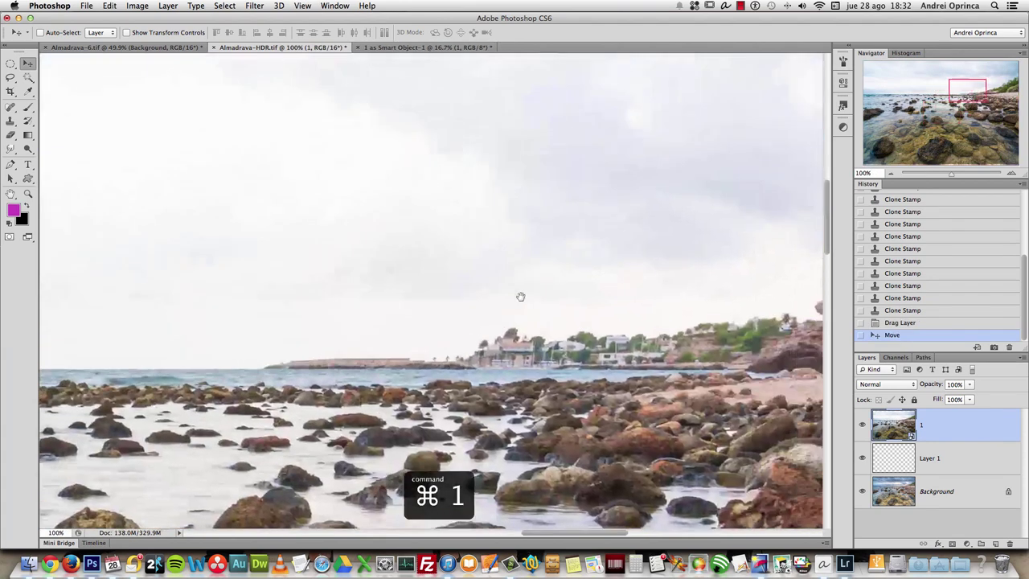
{"action": "left_click_drag", "start_coordinate": [520, 297], "coordinate": [275, 303]}
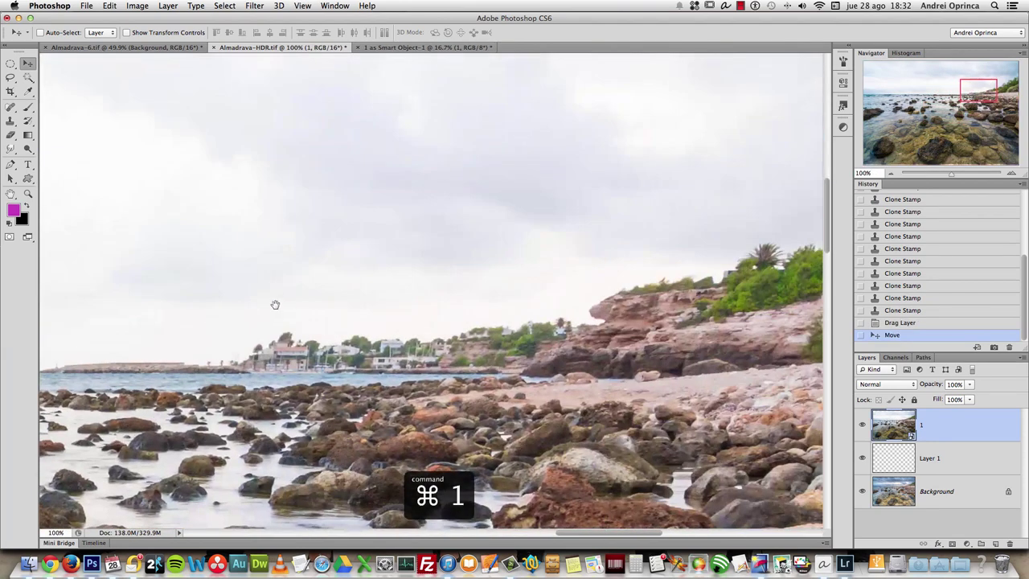
{"action": "left_click_drag", "start_coordinate": [969, 384], "coordinate": [942, 398]}
{"action": "left_click_drag", "start_coordinate": [665, 402], "coordinate": [677, 427]}
- Align layer 1 with the cliff and pier, toggling its visibility and nudging it down
{"action": "scroll", "coordinate": [716, 368], "scroll_direction": "up", "scroll_amount": 5}
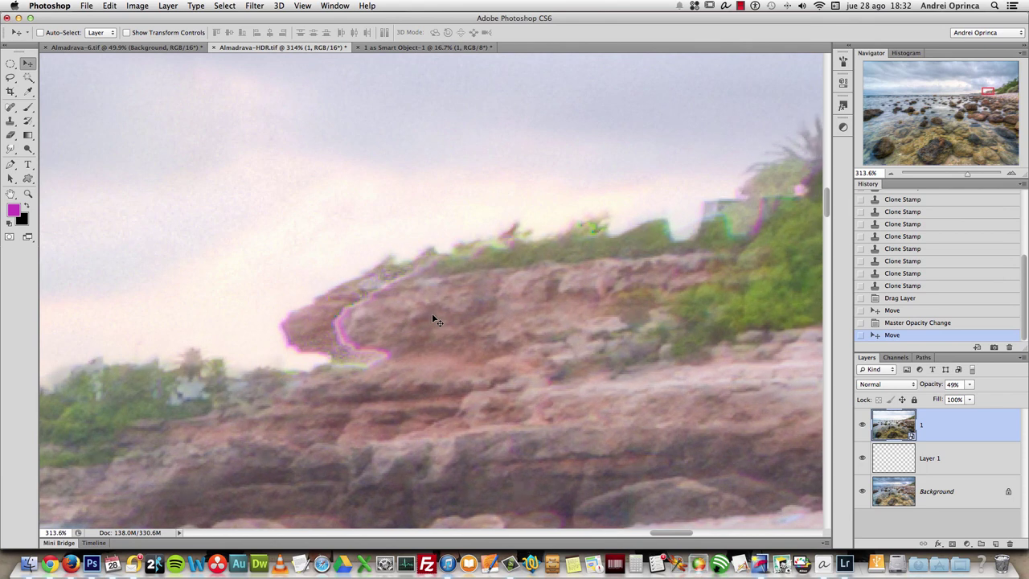
{"action": "left_click", "coordinate": [863, 425]}
{"action": "left_click", "coordinate": [862, 425]}
{"action": "left_click", "coordinate": [862, 425]}
{"action": "left_click", "coordinate": [862, 425]}
{"action": "left_click", "coordinate": [862, 425]}
{"action": "left_click", "coordinate": [862, 425]}
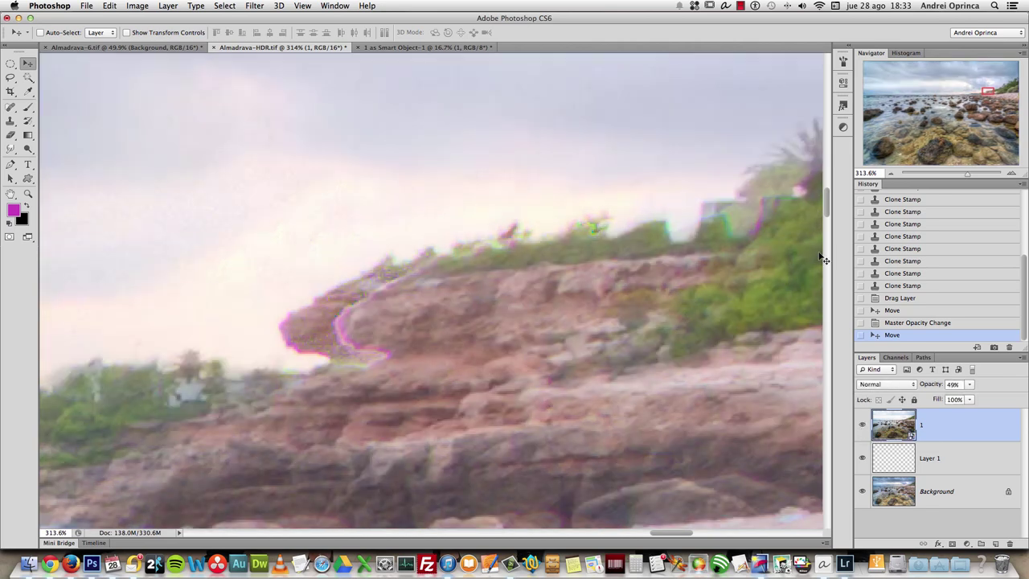
{"action": "scroll", "coordinate": [765, 260], "scroll_direction": "down", "scroll_amount": 5}
{"action": "left_click", "coordinate": [862, 425]}
{"action": "left_click", "coordinate": [862, 425]}
{"action": "left_click_drag", "start_coordinate": [464, 367], "coordinate": [482, 365]}
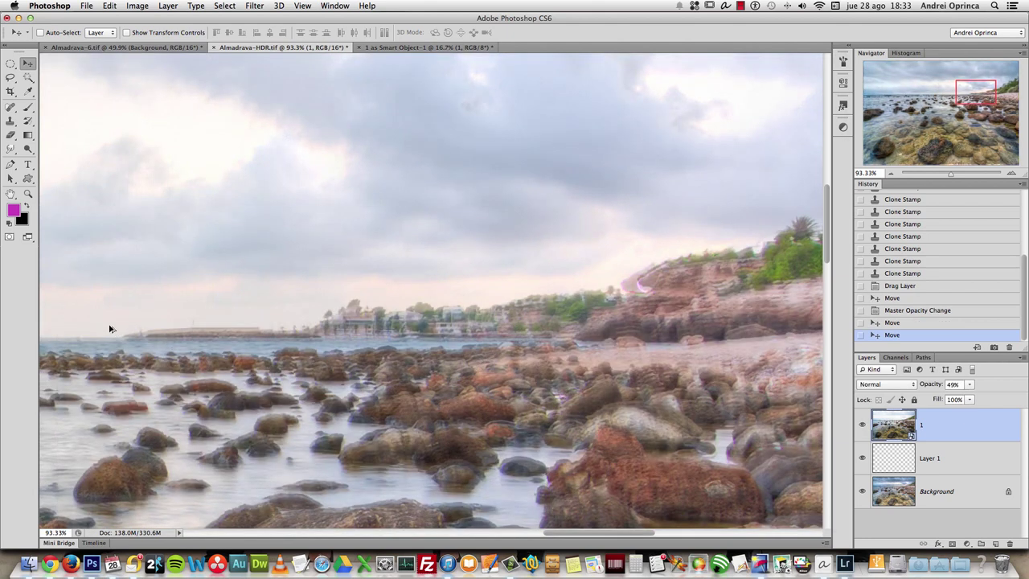
{"action": "scroll", "coordinate": [113, 329], "scroll_direction": "up", "scroll_amount": 6}
{"action": "left_click_drag", "start_coordinate": [354, 402], "coordinate": [357, 425]}
{"action": "left_click", "coordinate": [861, 424]}
{"action": "left_click", "coordinate": [861, 424]}
{"action": "key", "text": "Down"}
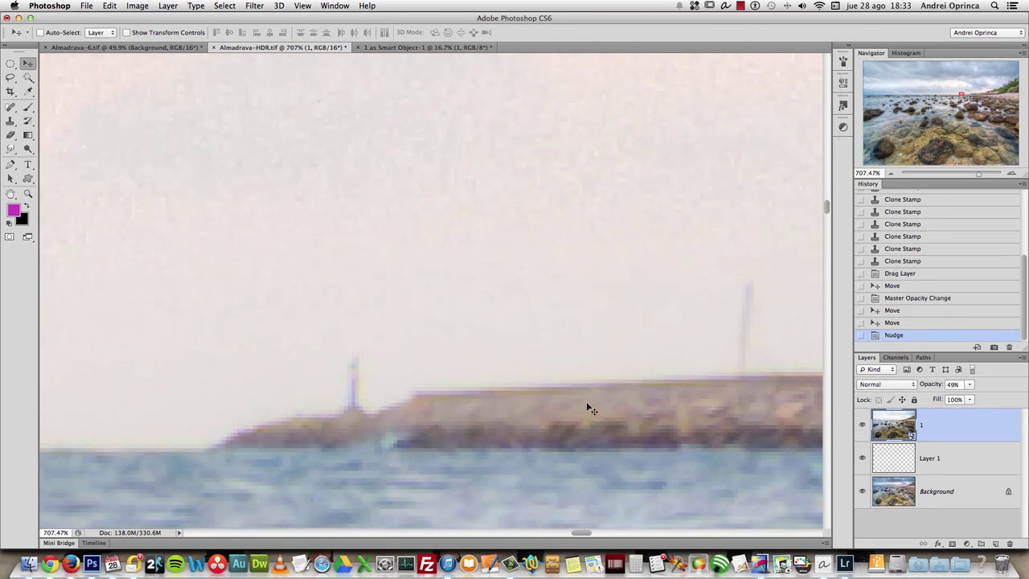
{"action": "left_click", "coordinate": [861, 424]}
{"action": "left_click", "coordinate": [861, 425]}
- Check alignment across the whole image and restore layer 1 to 100% opacity
{"action": "scroll", "coordinate": [612, 393], "scroll_direction": "down", "scroll_amount": 10}
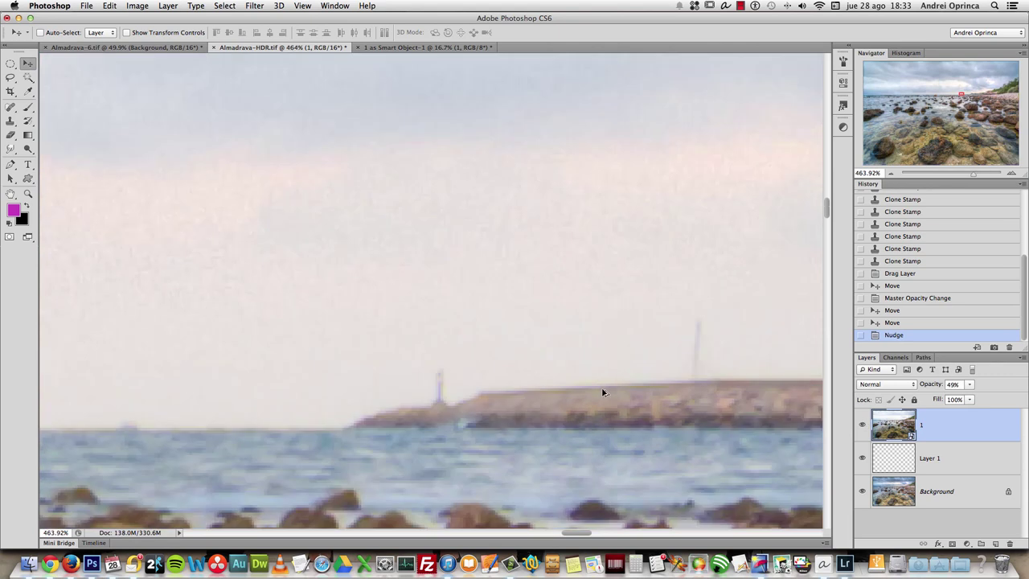
{"action": "scroll", "coordinate": [612, 393], "scroll_direction": "down", "scroll_amount": 4}
{"action": "left_click", "coordinate": [860, 425]}
{"action": "left_click", "coordinate": [860, 423]}
{"action": "scroll", "coordinate": [733, 186], "scroll_direction": "up", "scroll_amount": 5}
{"action": "scroll", "coordinate": [733, 187], "scroll_direction": "down", "scroll_amount": 5}
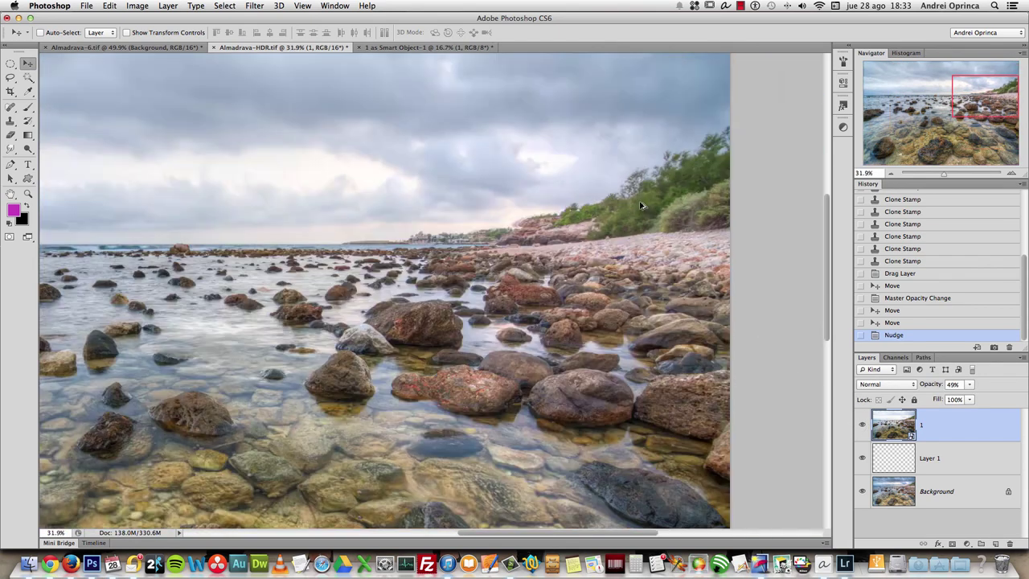
{"action": "left_click", "coordinate": [969, 384]}
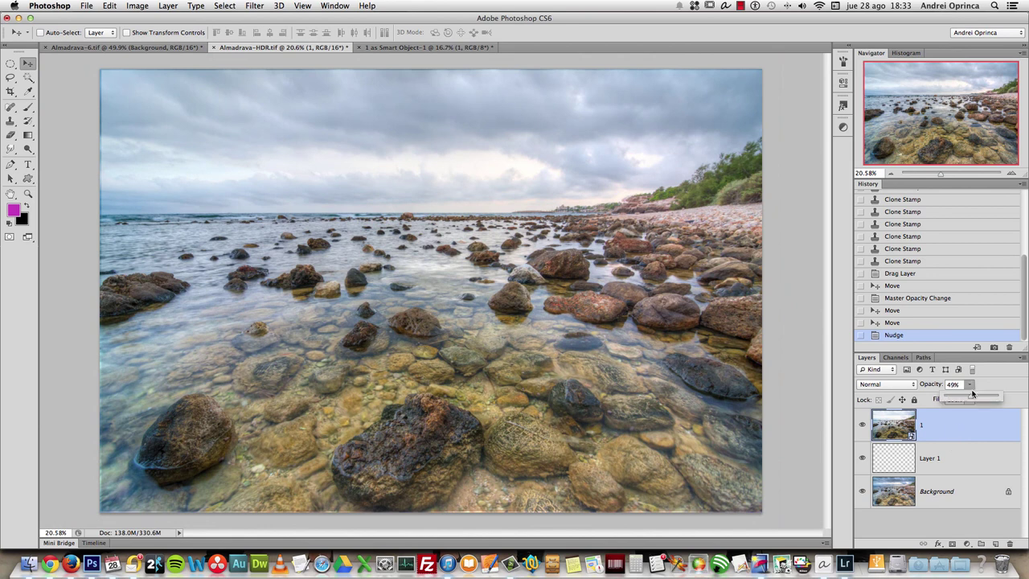
{"action": "left_click_drag", "start_coordinate": [972, 396], "coordinate": [998, 396]}
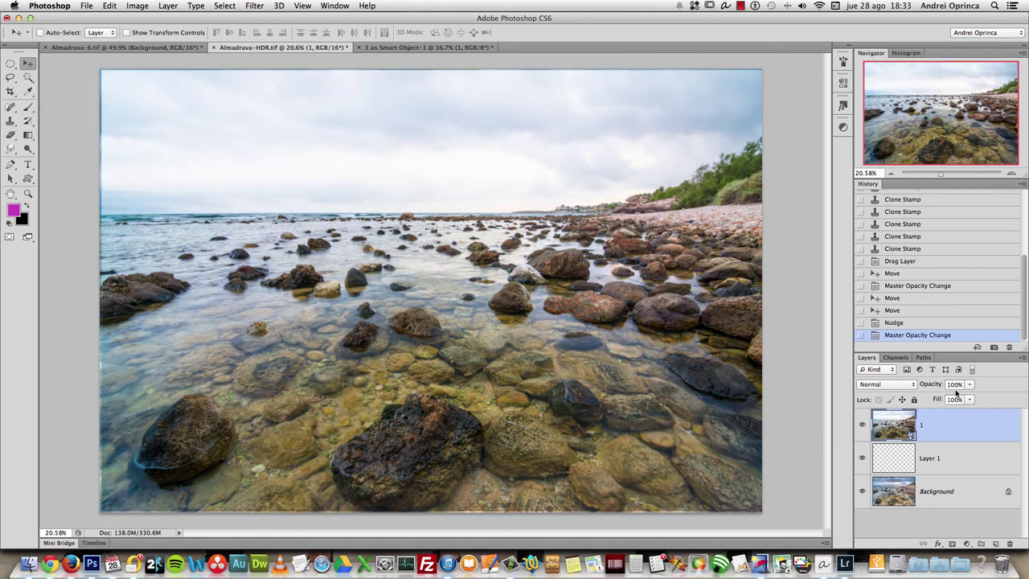
- Add a black mask to layer 1 and paint it back over the cliff-edge halo with an 81 px brush
{"action": "left_click", "coordinate": [953, 544], "text": "alt"}
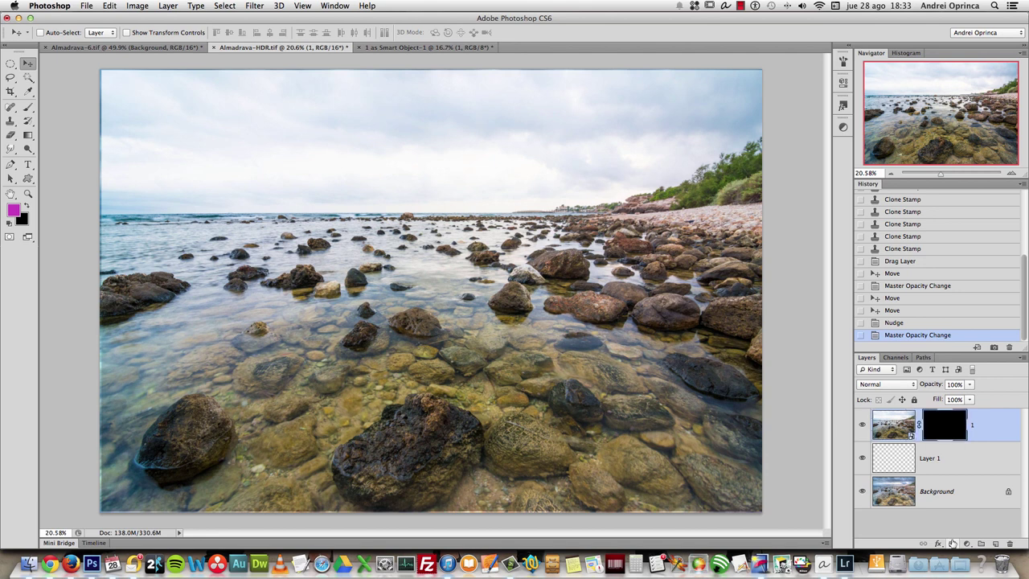
{"action": "scroll", "coordinate": [711, 208], "scroll_direction": "up", "scroll_amount": 5}
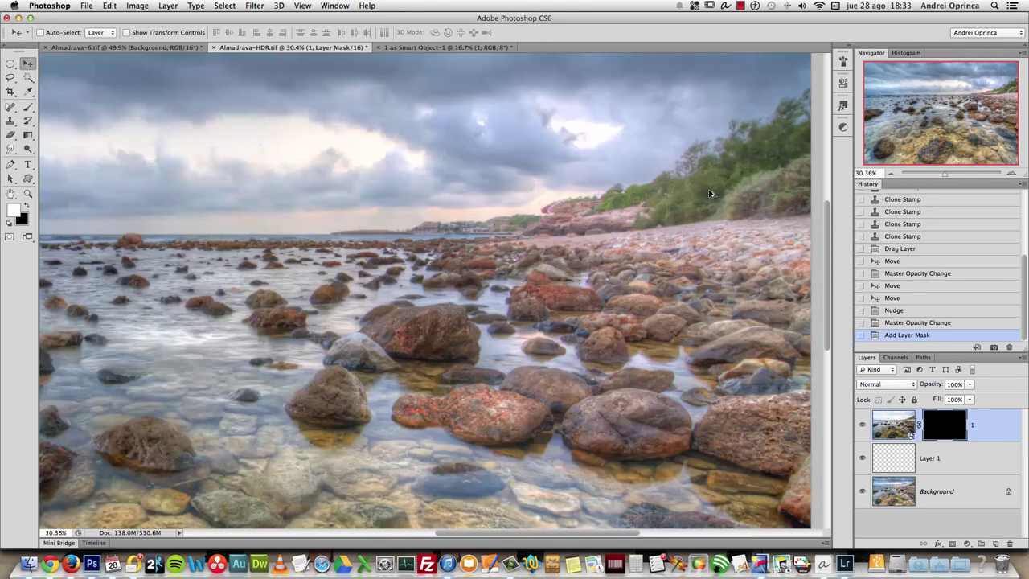
{"action": "key", "text": "b"}
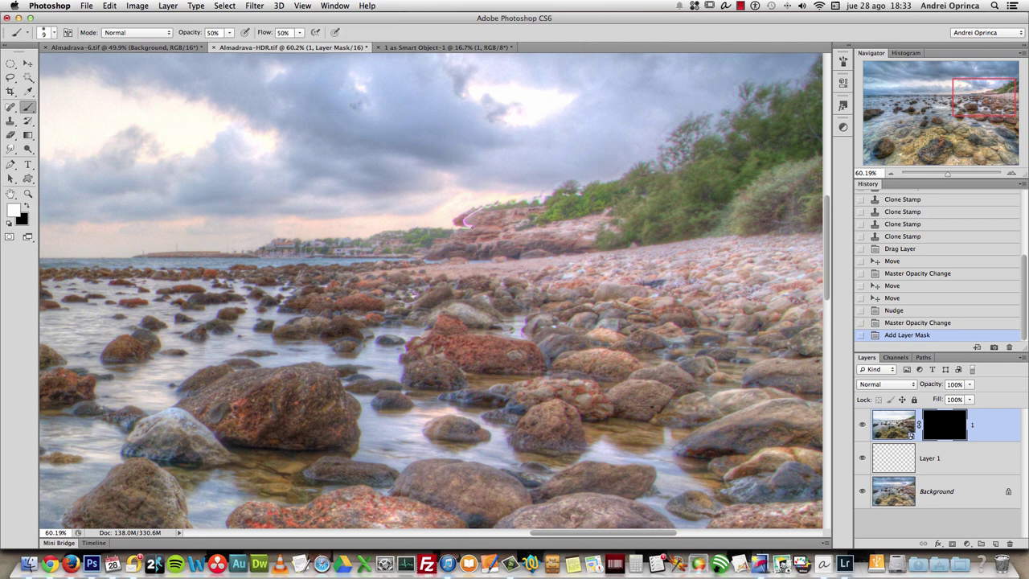
{"action": "right_click", "coordinate": [476, 221]}
{"action": "mouse_move", "coordinate": [553, 242]}
{"action": "left_mouse_down"}
{"action": "mouse_move", "coordinate": [508, 243]}
{"action": "mouse_move", "coordinate": [552, 243]}
{"action": "mouse_move", "coordinate": [539, 243]}
{"action": "left_mouse_up"}
{"action": "key", "text": "Return"}
{"action": "left_click_drag", "start_coordinate": [455, 229], "coordinate": [479, 219]}
{"action": "left_click_drag", "start_coordinate": [448, 229], "coordinate": [477, 212]}
{"action": "mouse_move", "coordinate": [462, 221]}
{"action": "left_mouse_down"}
{"action": "mouse_move", "coordinate": [488, 219]}
{"action": "mouse_move", "coordinate": [458, 226]}
{"action": "left_mouse_up"}
{"action": "mouse_move", "coordinate": [455, 229]}
{"action": "left_mouse_down"}
{"action": "mouse_move", "coordinate": [532, 204]}
{"action": "mouse_move", "coordinate": [479, 214]}
{"action": "left_mouse_up"}
{"action": "left_click_drag", "start_coordinate": [455, 227], "coordinate": [486, 216]}
{"action": "left_click_drag", "start_coordinate": [458, 223], "coordinate": [468, 218]}
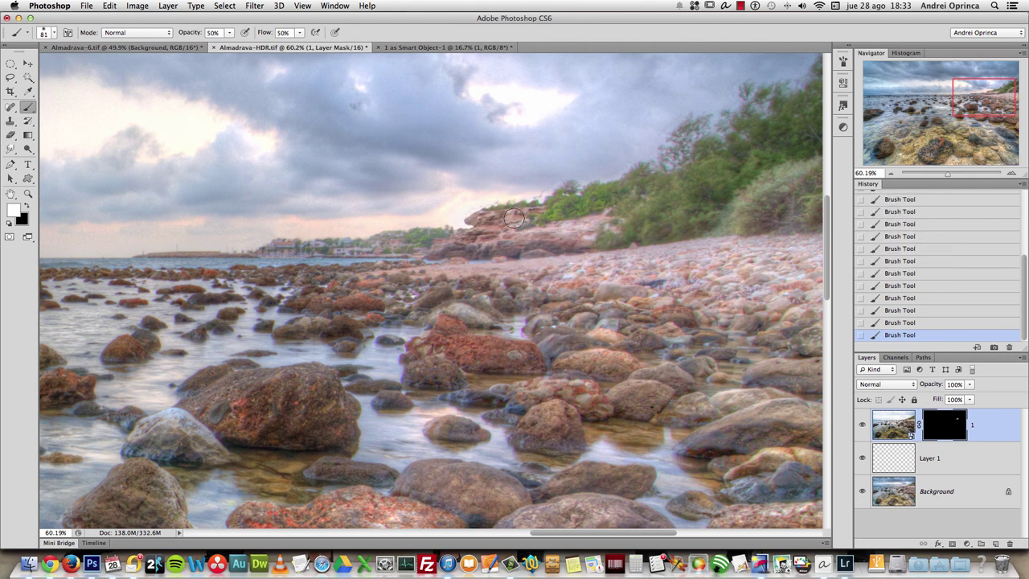
- Paint layer 1 back in along the shoreline buildings, shrinking the brush to 90 px
{"action": "left_click_drag", "start_coordinate": [703, 145], "coordinate": [624, 193]}
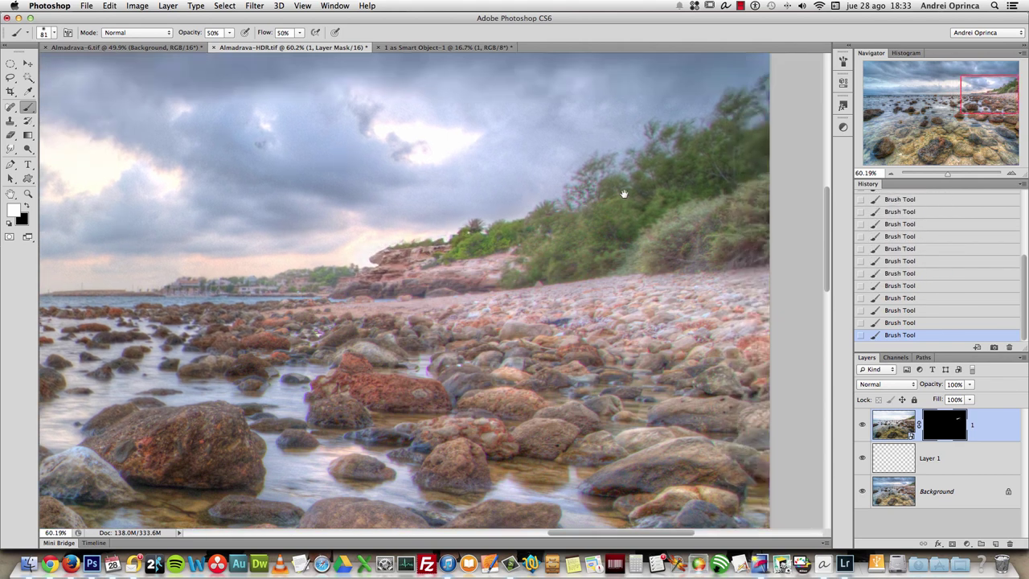
{"action": "right_click", "coordinate": [659, 175]}
{"action": "left_click", "coordinate": [672, 161]}
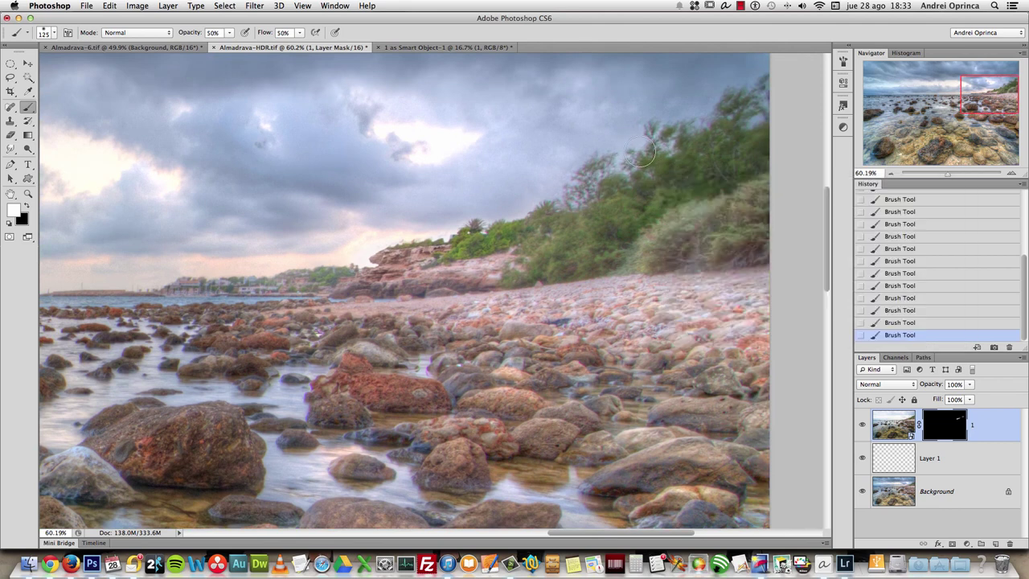
{"action": "mouse_move", "coordinate": [313, 270]}
{"action": "left_mouse_down"}
{"action": "mouse_move", "coordinate": [258, 286]}
{"action": "mouse_move", "coordinate": [131, 287]}
{"action": "mouse_move", "coordinate": [197, 283]}
{"action": "left_mouse_up"}
{"action": "left_click_drag", "start_coordinate": [257, 273], "coordinate": [335, 271]}
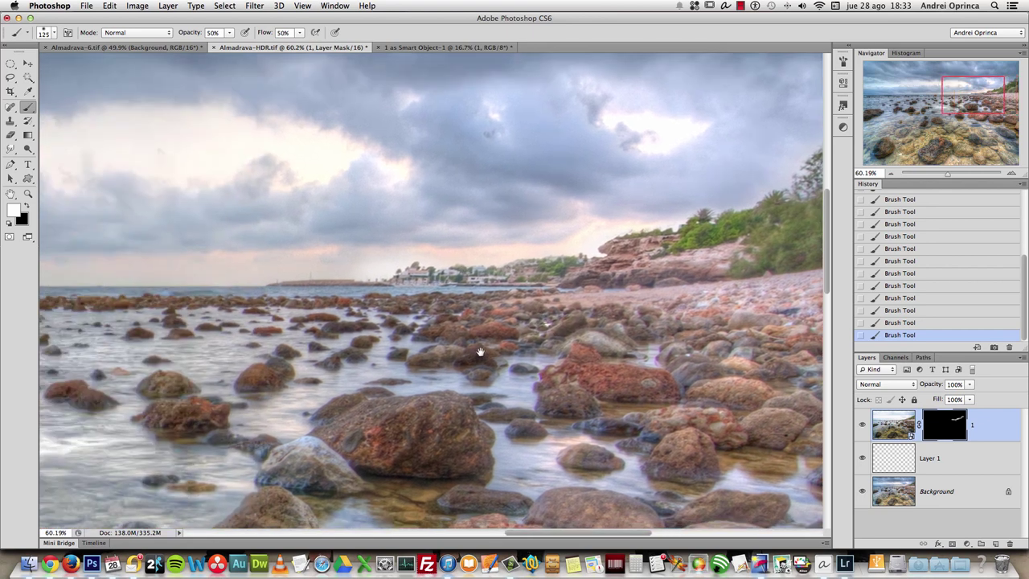
{"action": "left_click_drag", "start_coordinate": [331, 360], "coordinate": [471, 355]}
{"action": "left_click_drag", "start_coordinate": [374, 347], "coordinate": [406, 389]}
{"action": "left_click_drag", "start_coordinate": [161, 404], "coordinate": [551, 356]}
{"action": "key", "text": "bracketleft"}
{"action": "key", "text": "bracketleft"}
{"action": "mouse_move", "coordinate": [654, 361]}
{"action": "left_mouse_down"}
{"action": "mouse_move", "coordinate": [450, 337]}
{"action": "mouse_move", "coordinate": [388, 314]}
{"action": "mouse_move", "coordinate": [402, 358]}
{"action": "left_mouse_up"}
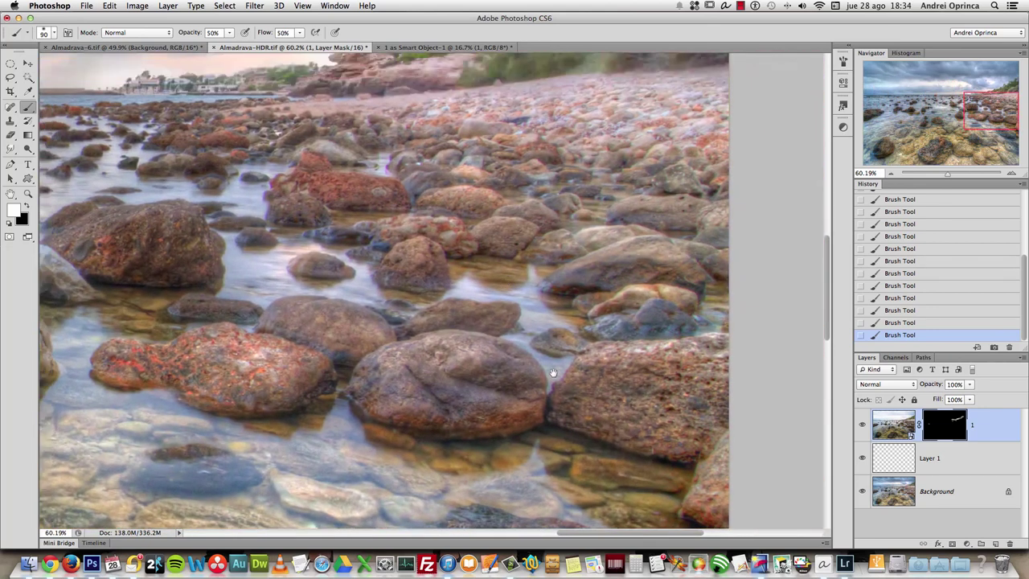
{"action": "left_click_drag", "start_coordinate": [450, 145], "coordinate": [514, 305]}
{"action": "left_click_drag", "start_coordinate": [563, 193], "coordinate": [689, 316]}
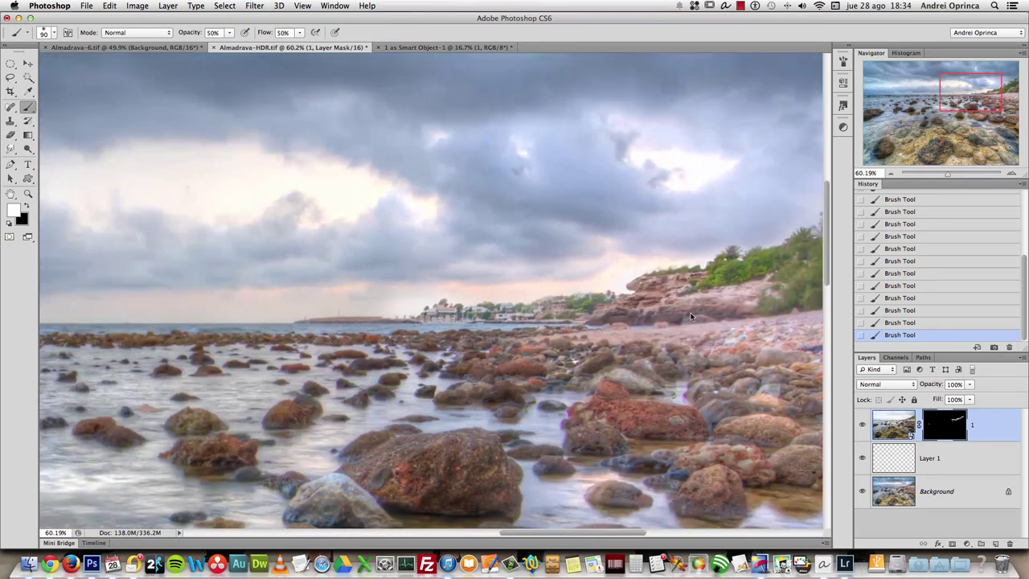
- Toggle layer 1 and the upper layers to compare the masked areas with Background
{"action": "left_click", "coordinate": [863, 424]}
{"action": "left_click", "coordinate": [862, 424]}
{"action": "left_click", "coordinate": [862, 491], "text": "alt"}
{"action": "left_click", "coordinate": [863, 491], "text": "alt"}
- Add a Levels adjustment layer clipped to layer 1's image
{"action": "left_click", "coordinate": [863, 491], "text": "alt"}
{"action": "left_click", "coordinate": [864, 490], "text": "alt"}
{"action": "left_click", "coordinate": [911, 422]}
{"action": "left_click", "coordinate": [967, 544]}
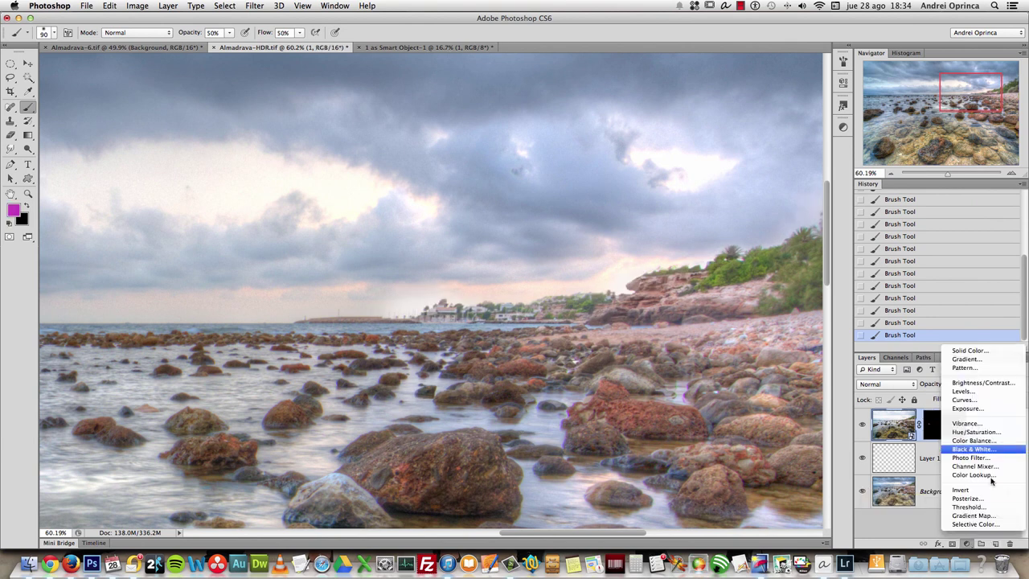
{"action": "left_click", "coordinate": [979, 393]}
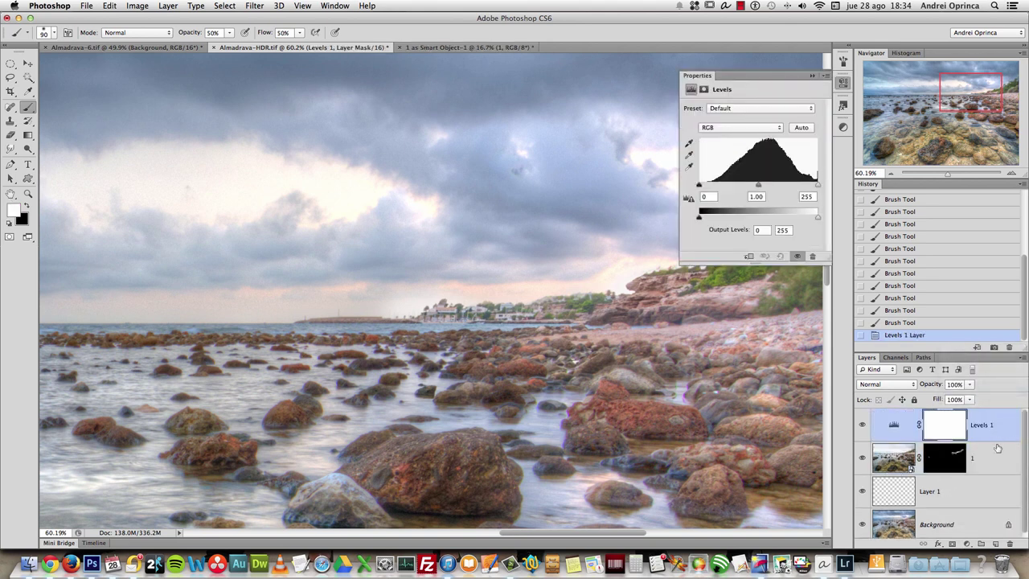
{"action": "left_click", "coordinate": [995, 441], "text": "alt"}
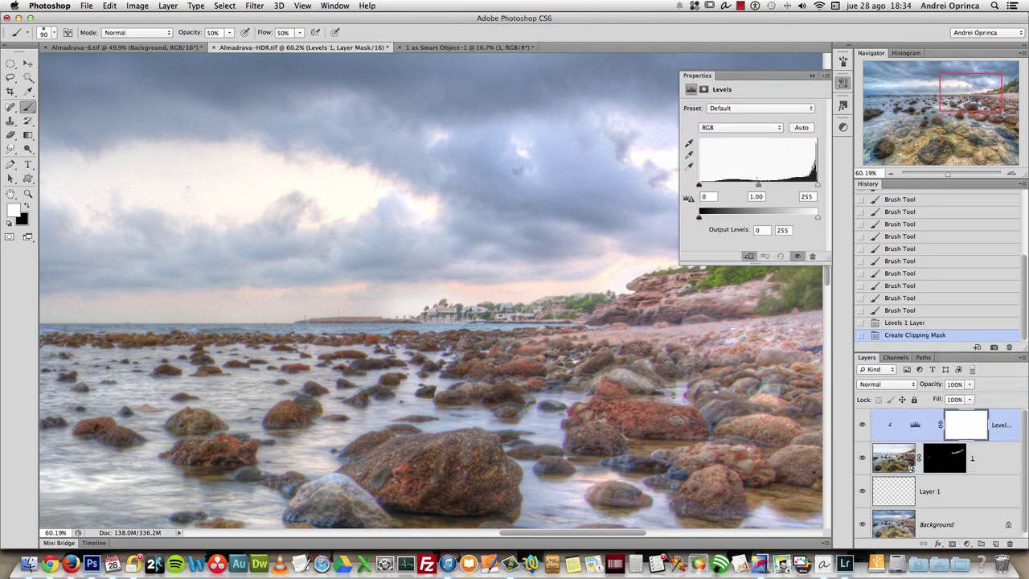
- Lower the Levels output white to about 226 and the Blue channel's white input to 244
{"action": "left_click_drag", "start_coordinate": [758, 186], "coordinate": [758, 187]}
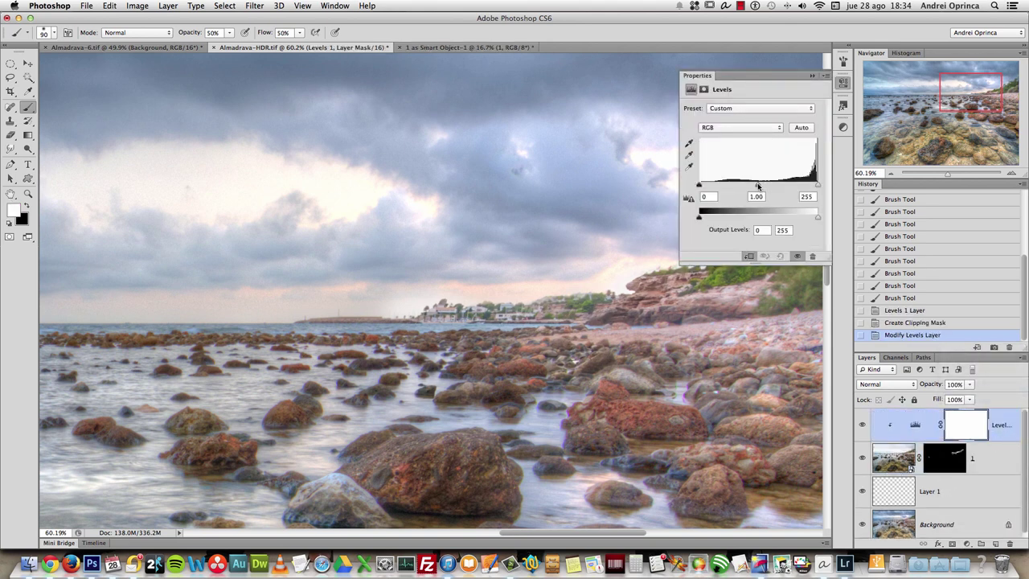
{"action": "left_click_drag", "start_coordinate": [816, 215], "coordinate": [805, 218]}
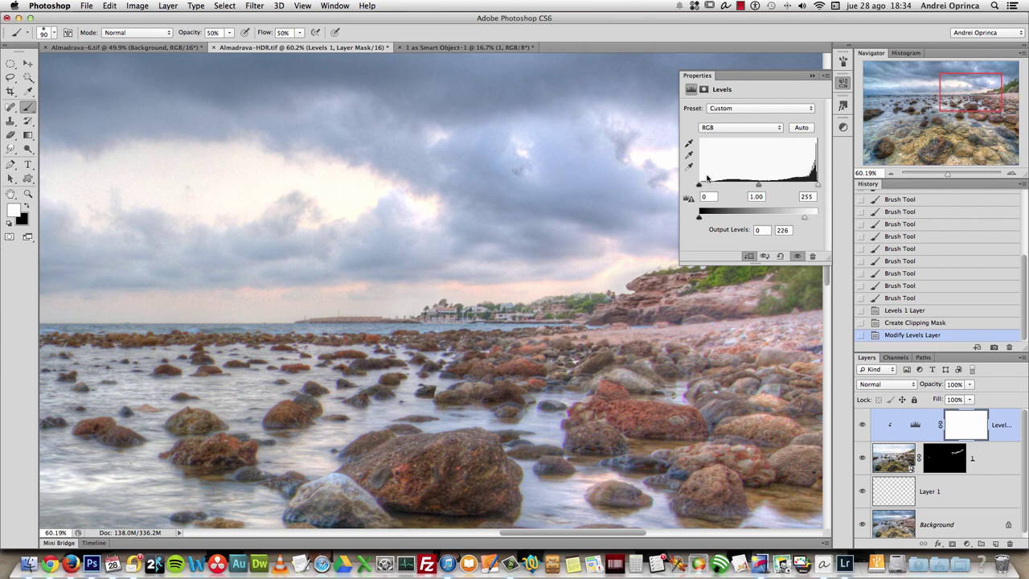
{"action": "left_click", "coordinate": [733, 126]}
{"action": "left_click", "coordinate": [720, 153]}
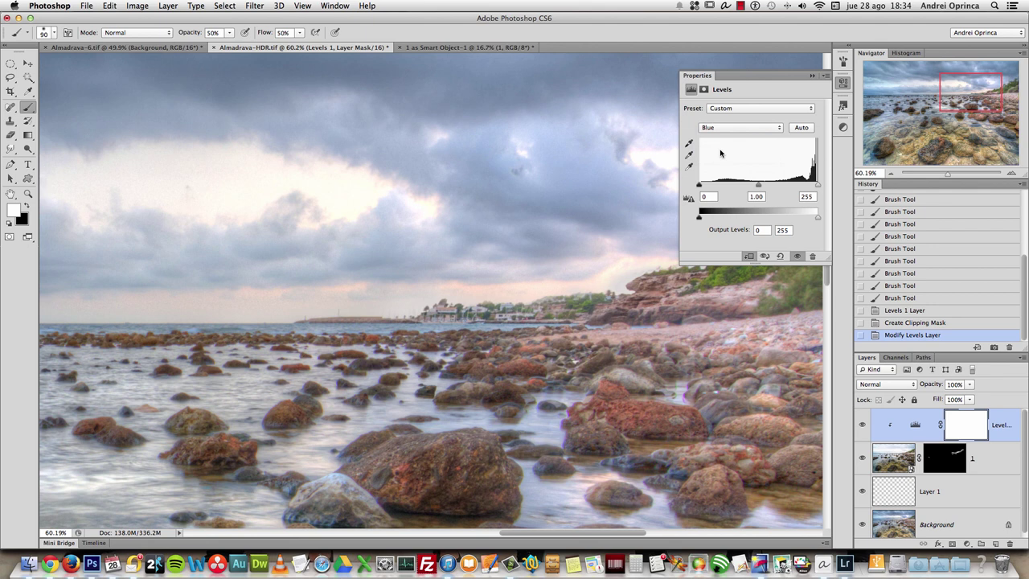
{"action": "left_click", "coordinate": [757, 129]}
{"action": "left_click", "coordinate": [816, 197]}
{"action": "left_click_drag", "start_coordinate": [815, 186], "coordinate": [707, 186]}
- Paint more of the shore into layer 1's mask with a 125 px brush
{"action": "left_click", "coordinate": [811, 75]}
{"action": "scroll", "coordinate": [684, 218], "scroll_direction": "down", "scroll_amount": 5}
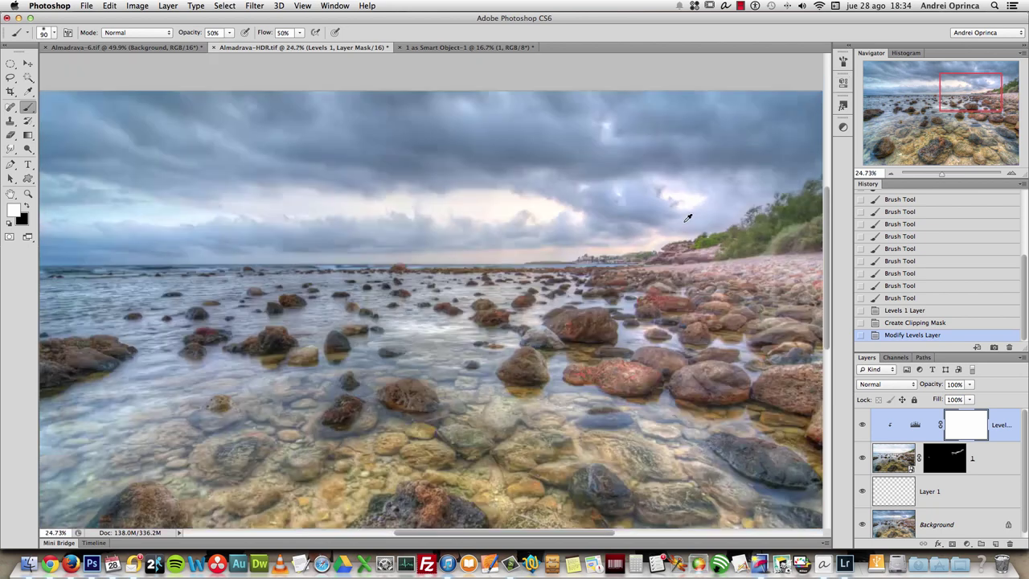
{"action": "scroll", "coordinate": [630, 231], "scroll_direction": "up", "scroll_amount": 4}
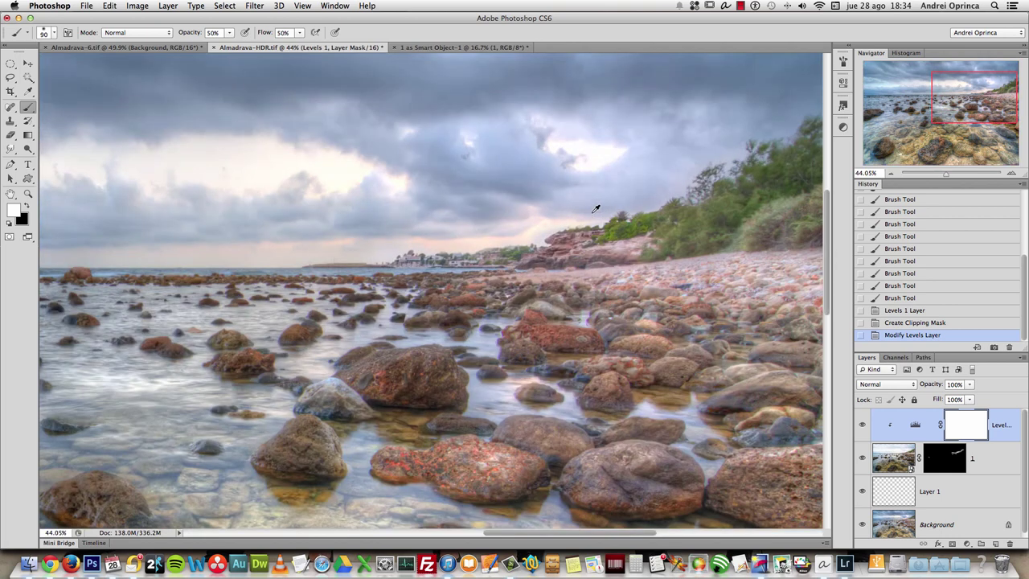
{"action": "left_click", "coordinate": [949, 452]}
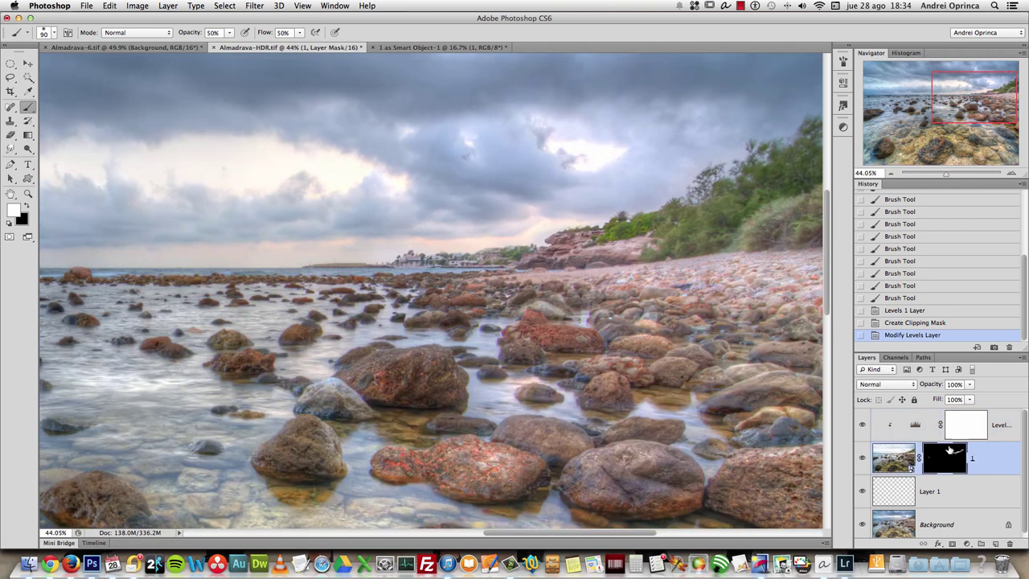
{"action": "key", "text": "bracketright"}
{"action": "key", "text": "bracketright"}
{"action": "mouse_move", "coordinate": [553, 219]}
{"action": "left_mouse_down"}
{"action": "mouse_move", "coordinate": [538, 222]}
{"action": "mouse_move", "coordinate": [548, 222]}
{"action": "left_mouse_up"}
{"action": "key", "text": "x"}
{"action": "key", "text": "x"}
{"action": "left_click", "coordinate": [550, 223]}
{"action": "left_click", "coordinate": [543, 230]}
{"action": "left_click", "coordinate": [538, 230]}
{"action": "left_click", "coordinate": [533, 227]}
{"action": "left_click", "coordinate": [530, 231]}
{"action": "left_click", "coordinate": [550, 229]}
{"action": "left_click", "coordinate": [535, 233]}
{"action": "left_click", "coordinate": [498, 235]}
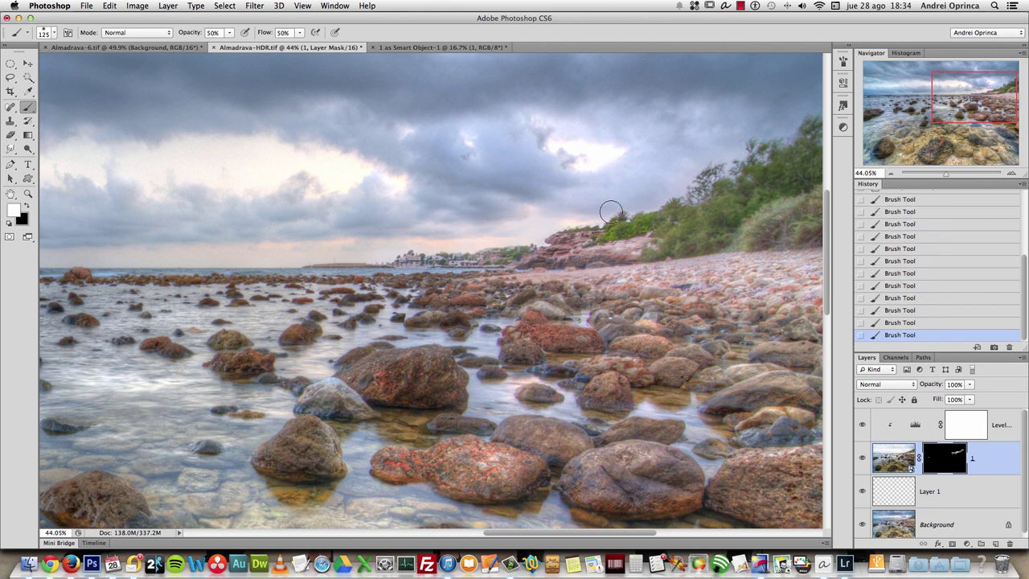
- Toggle the masked correction layer off and on to compare the result
{"action": "left_click", "coordinate": [894, 458]}
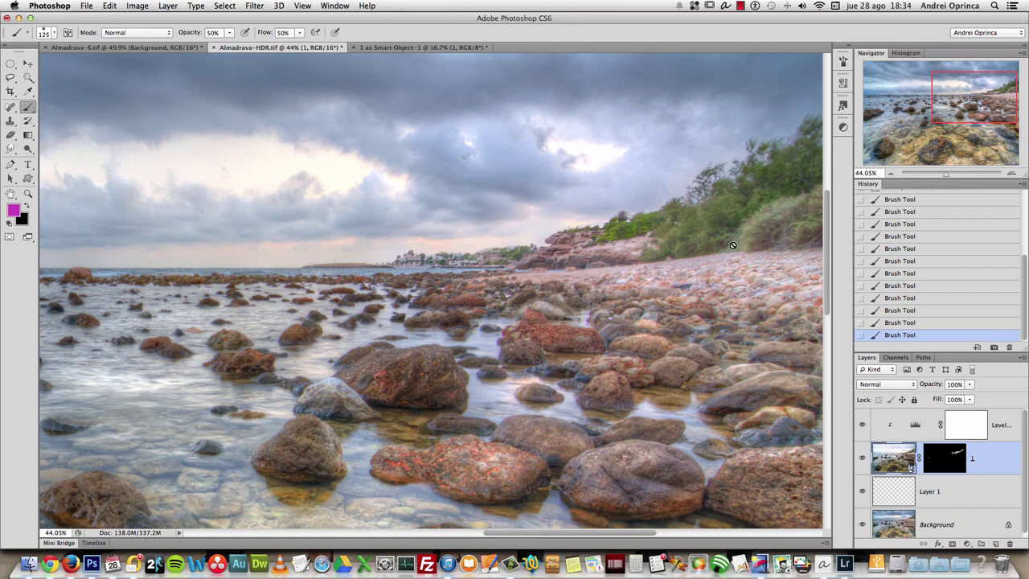
{"action": "scroll", "coordinate": [708, 162], "scroll_direction": "down", "scroll_amount": 3}
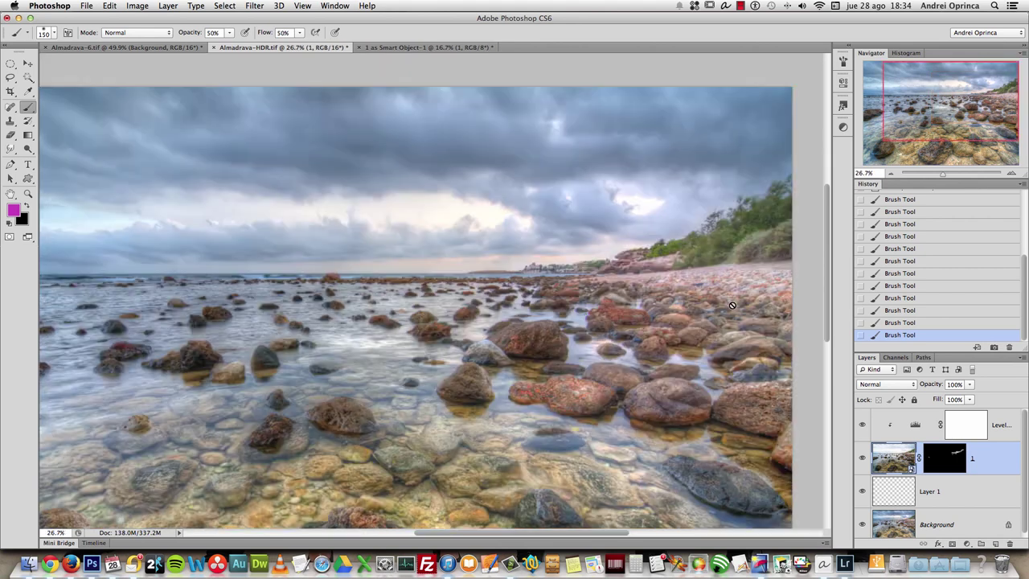
{"action": "scroll", "coordinate": [893, 503], "scroll_direction": "down", "scroll_amount": 1}
{"action": "left_click", "coordinate": [862, 521]}
{"action": "left_click", "coordinate": [863, 521]}
{"action": "left_click", "coordinate": [862, 521]}
{"action": "left_click", "coordinate": [862, 521]}
{"action": "left_click", "coordinate": [863, 521]}
{"action": "left_click", "coordinate": [862, 521]}
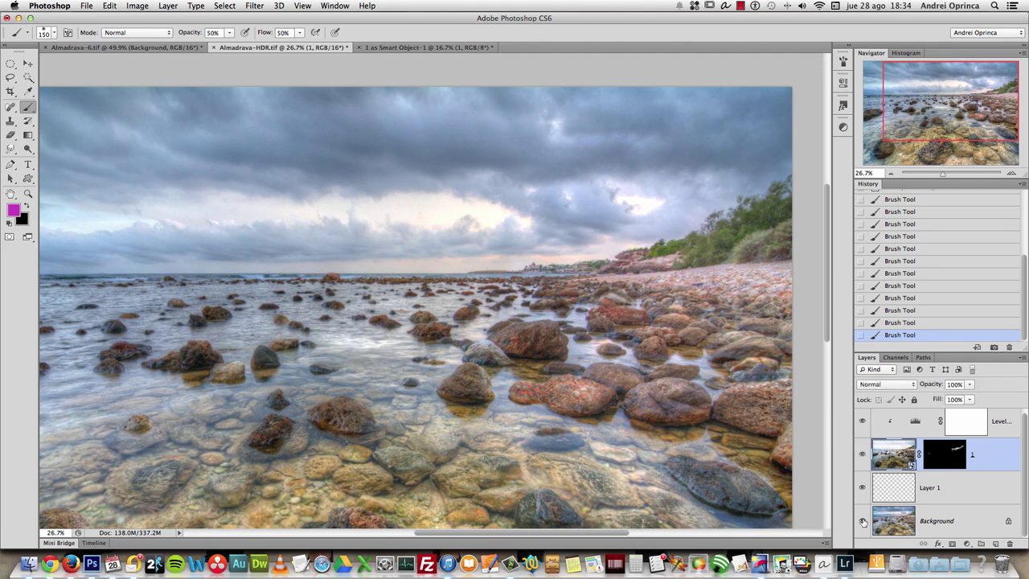
{"action": "scroll", "coordinate": [976, 440], "scroll_direction": "up", "scroll_amount": 1}
- Select all the layers and merge them with Cmd+E
{"action": "left_click", "coordinate": [995, 425]}
{"action": "left_click", "coordinate": [975, 521], "text": "shift"}
{"action": "key", "text": "super+e"}
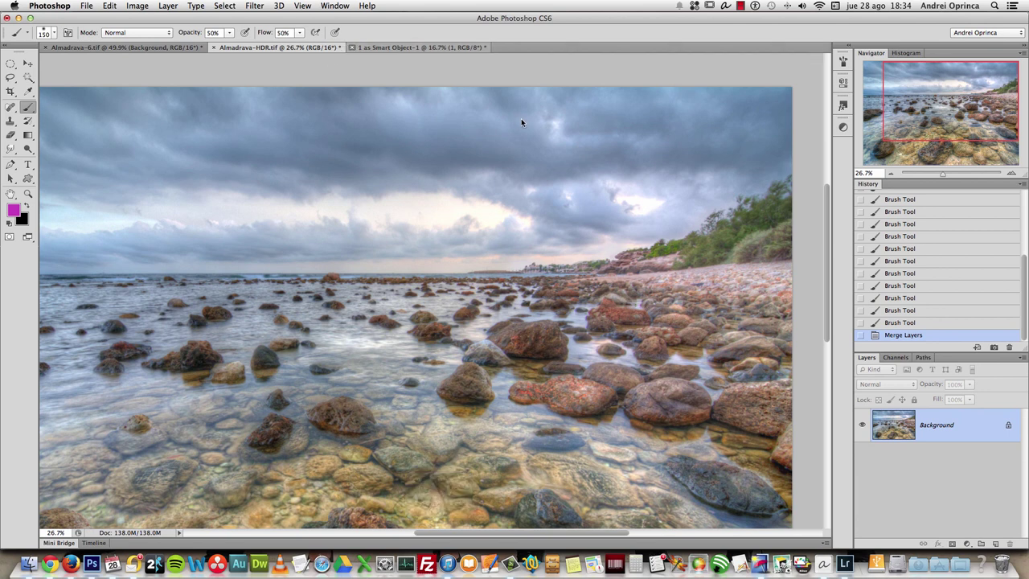
- Close the '1 as Smart Object-1' document without saving and inspect the horizon for noise at 100%
{"action": "key", "text": "super+w"}
{"action": "left_click", "coordinate": [480, 196]}
{"action": "key", "text": "super+1"}
{"action": "left_click_drag", "start_coordinate": [567, 212], "coordinate": [453, 285]}
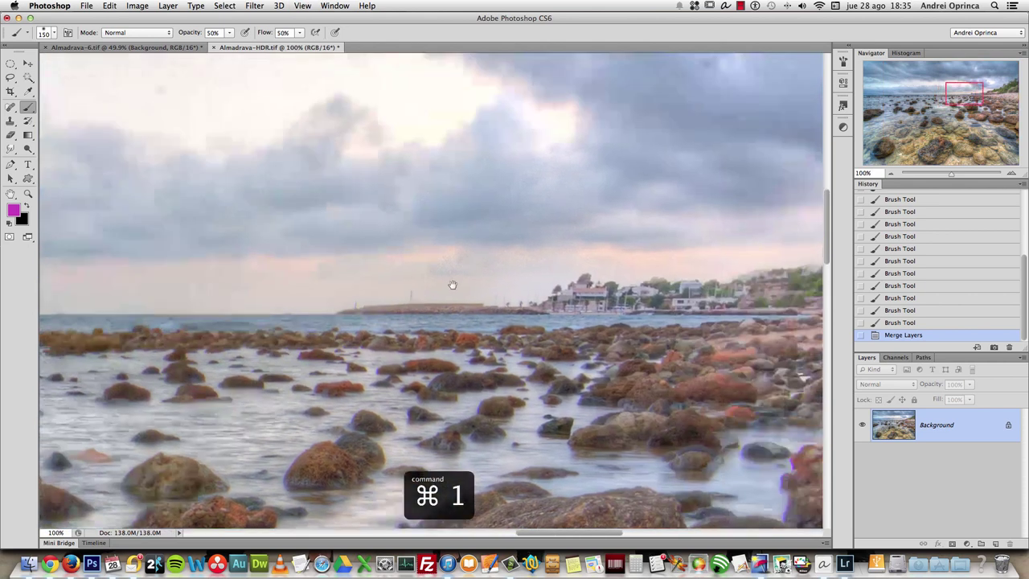
{"action": "key", "text": "super+0"}
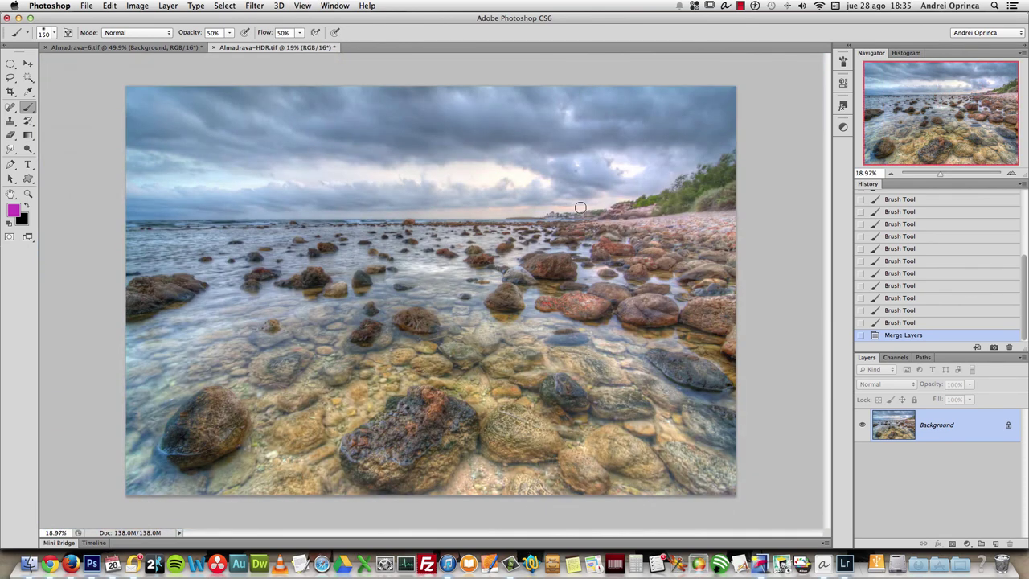
- Check the pixel dimensions, duplicate the Background onto Layer 1, and view at actual pixels
{"action": "key", "text": "alt+super+i"}
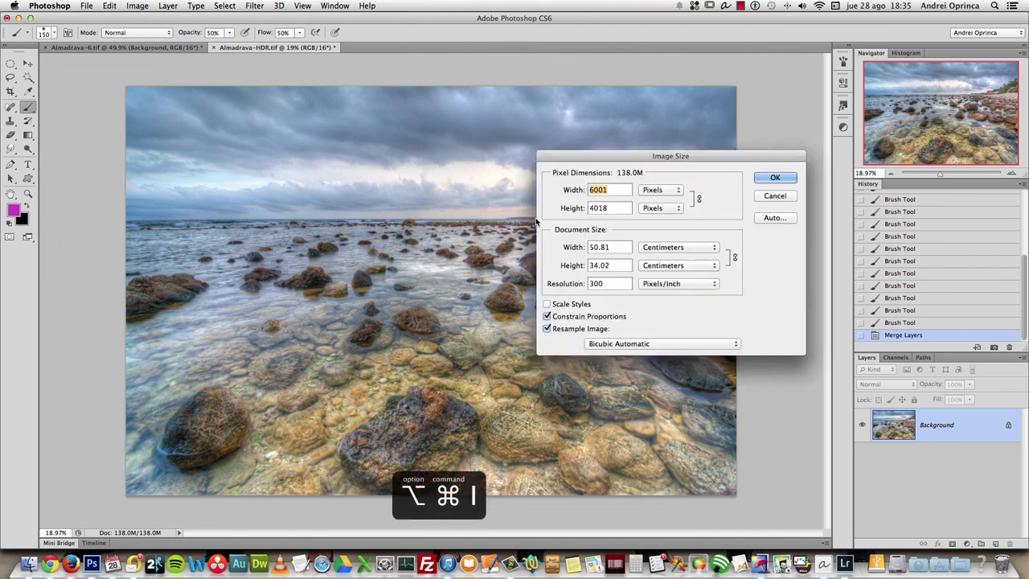
{"action": "key", "text": "Escape"}
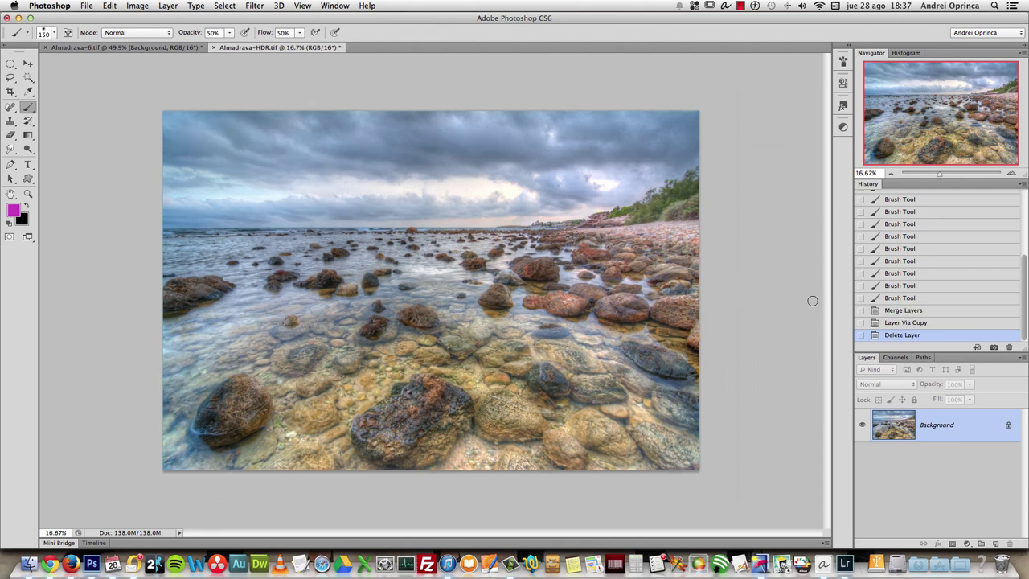
{"action": "key", "text": "super+j"}
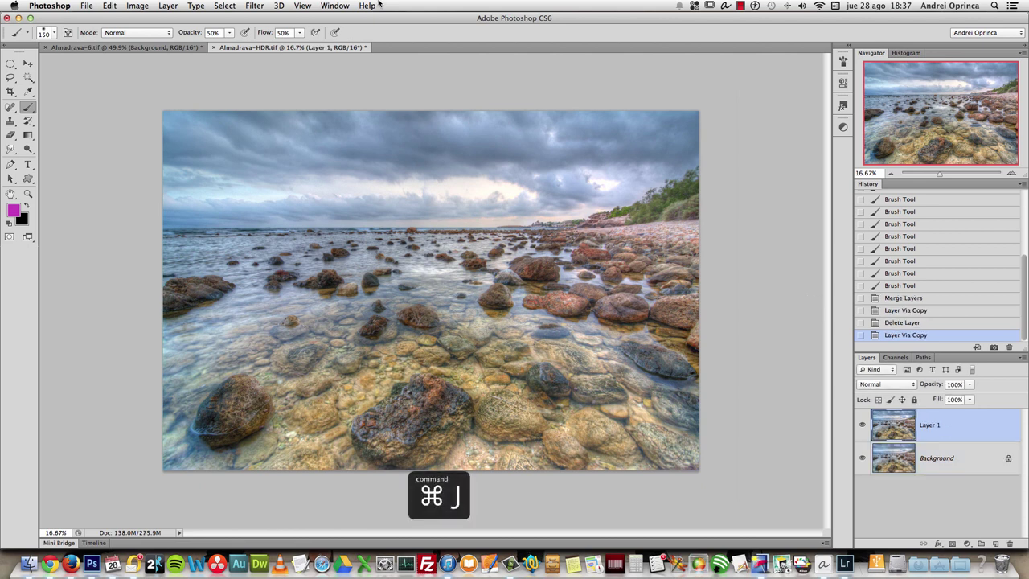
{"action": "key", "text": "super+plus"}
{"action": "key", "text": "super+plus"}
{"action": "key", "text": "super+plus"}
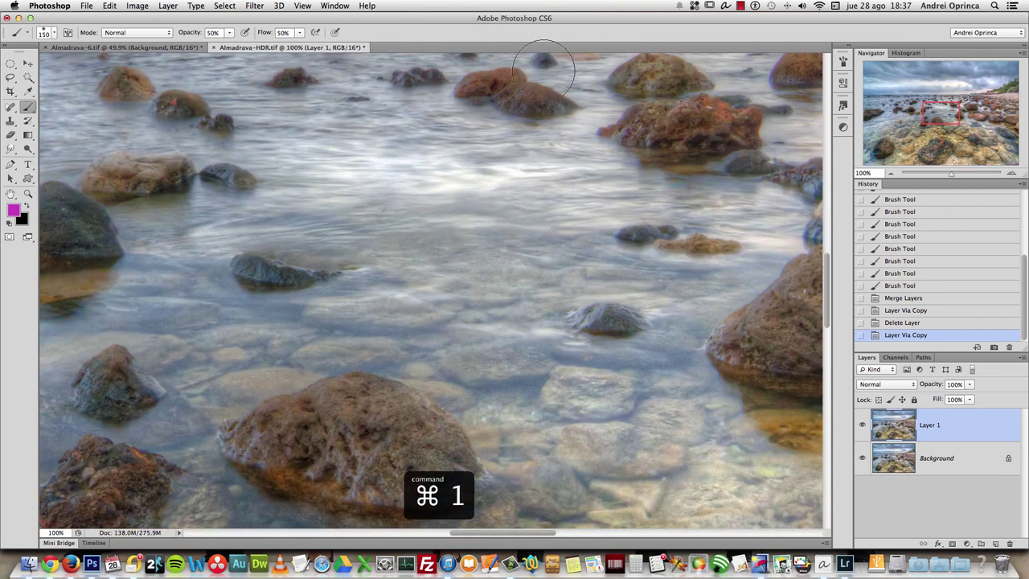
{"action": "left_click", "coordinate": [244, 5]}
{"action": "mouse_move", "coordinate": [354, 284]}
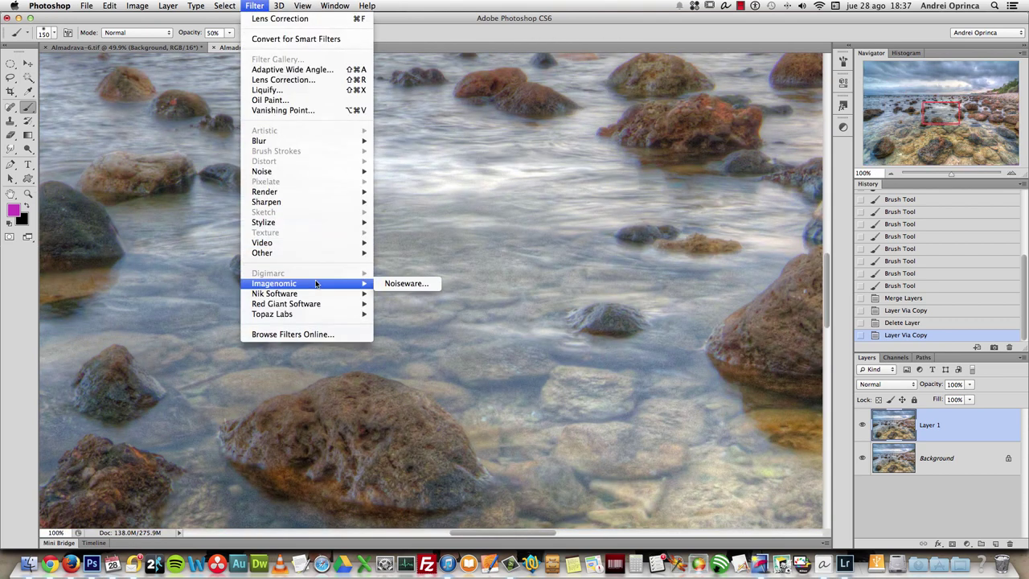
{"action": "left_click", "coordinate": [410, 284]}
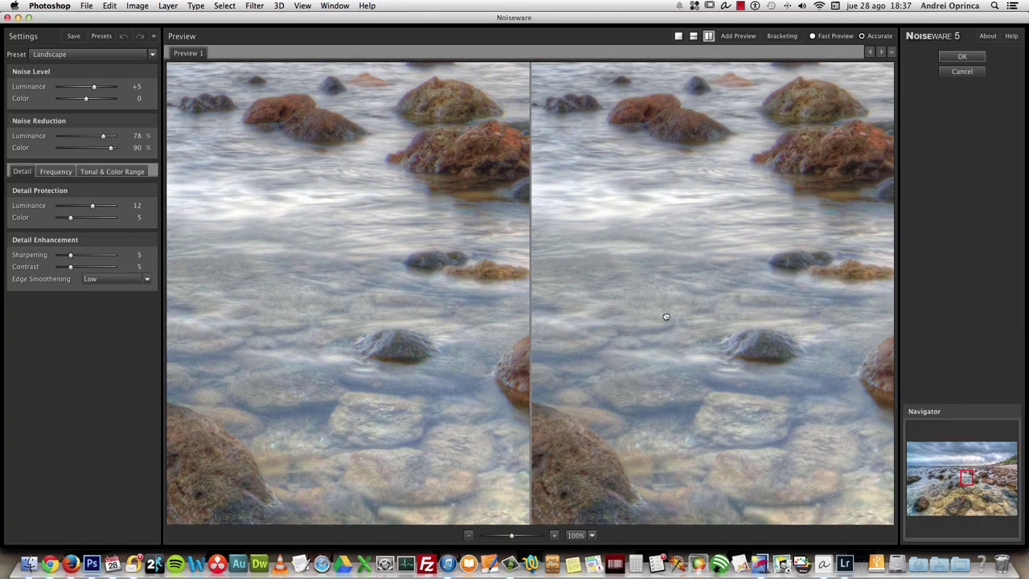
{"action": "left_click_drag", "start_coordinate": [666, 315], "coordinate": [541, 279]}
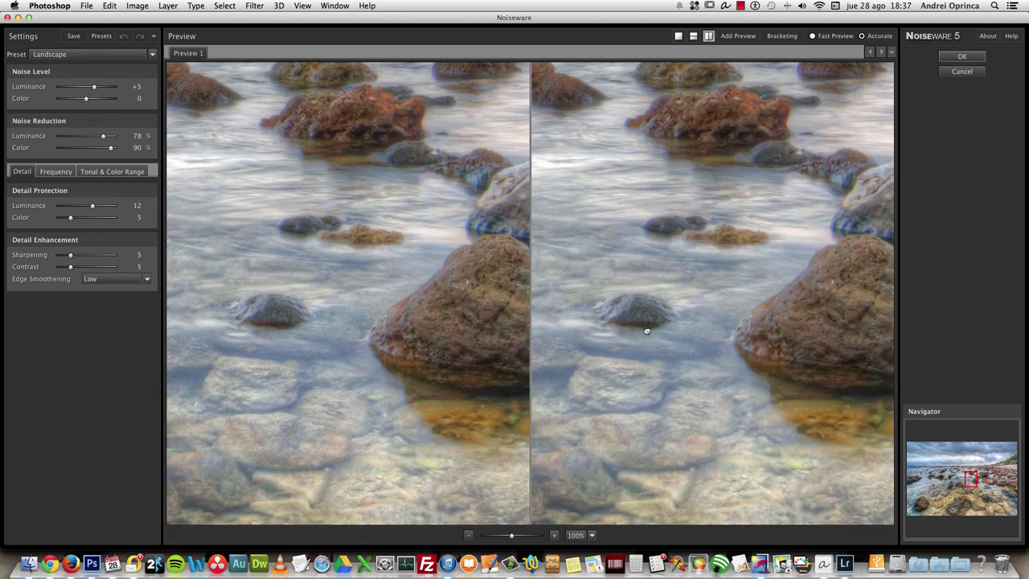
{"action": "left_click", "coordinate": [962, 72]}
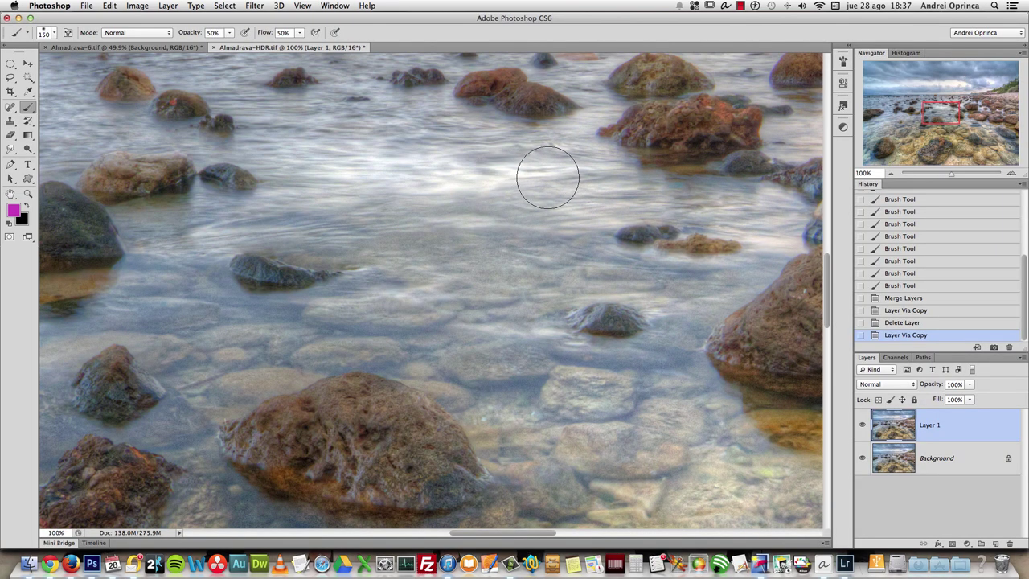
- Open Filter > Noise > Reduce Noise with Strength 9 and Preserve Details 51%
{"action": "left_click", "coordinate": [253, 6]}
{"action": "mouse_move", "coordinate": [292, 226]}
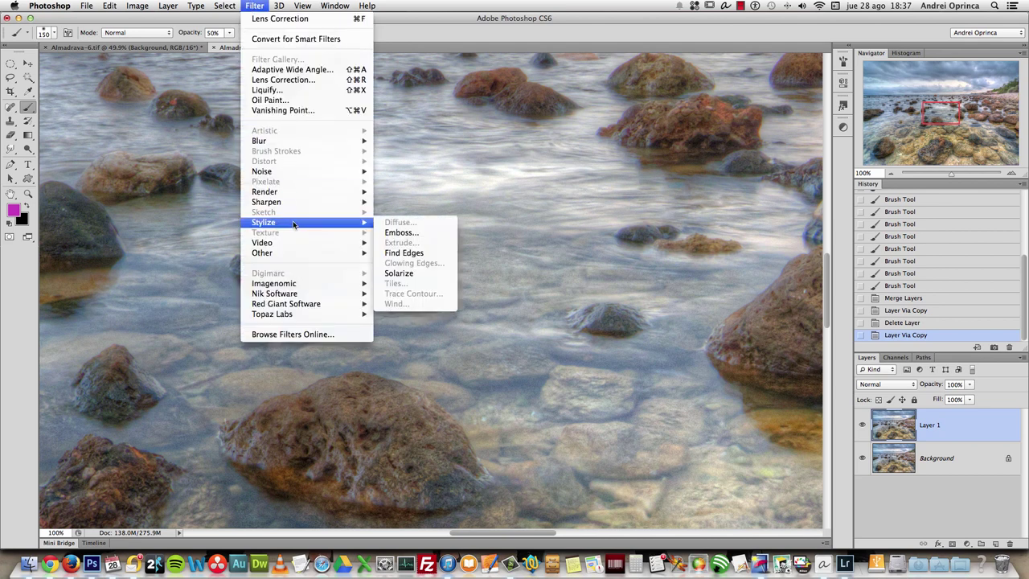
{"action": "mouse_move", "coordinate": [337, 171]}
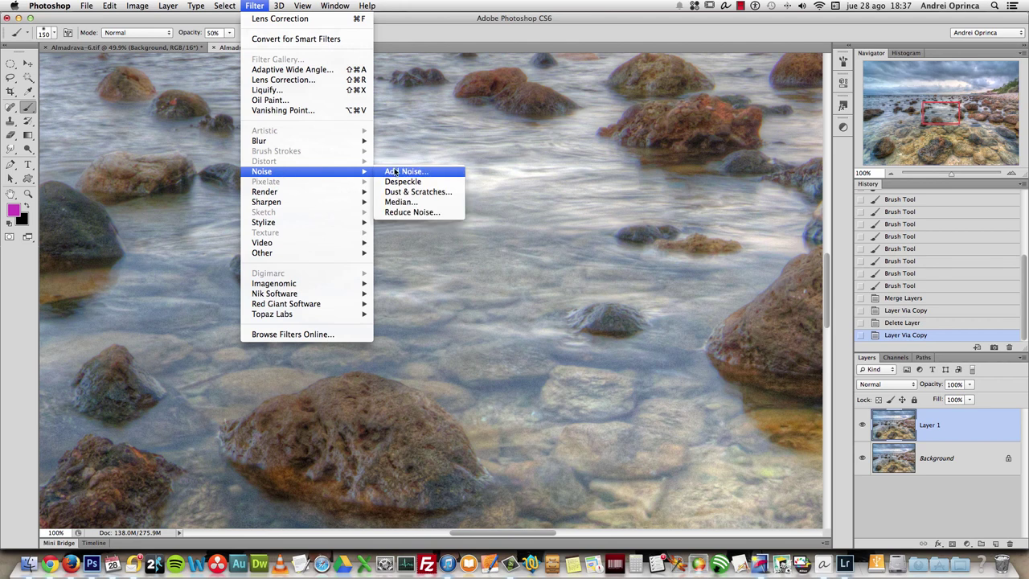
{"action": "left_click", "coordinate": [423, 212]}
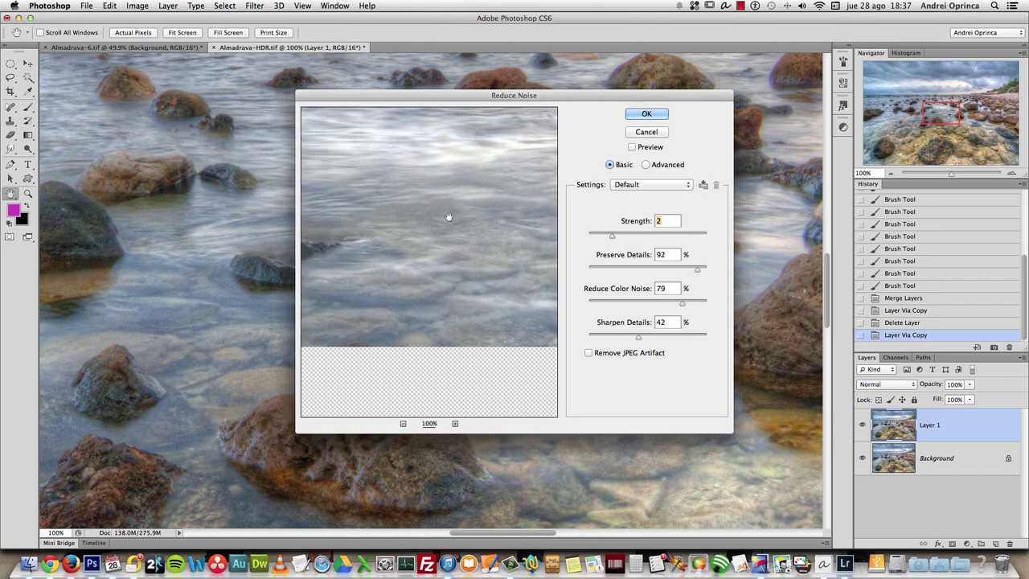
{"action": "left_click", "coordinate": [635, 269]}
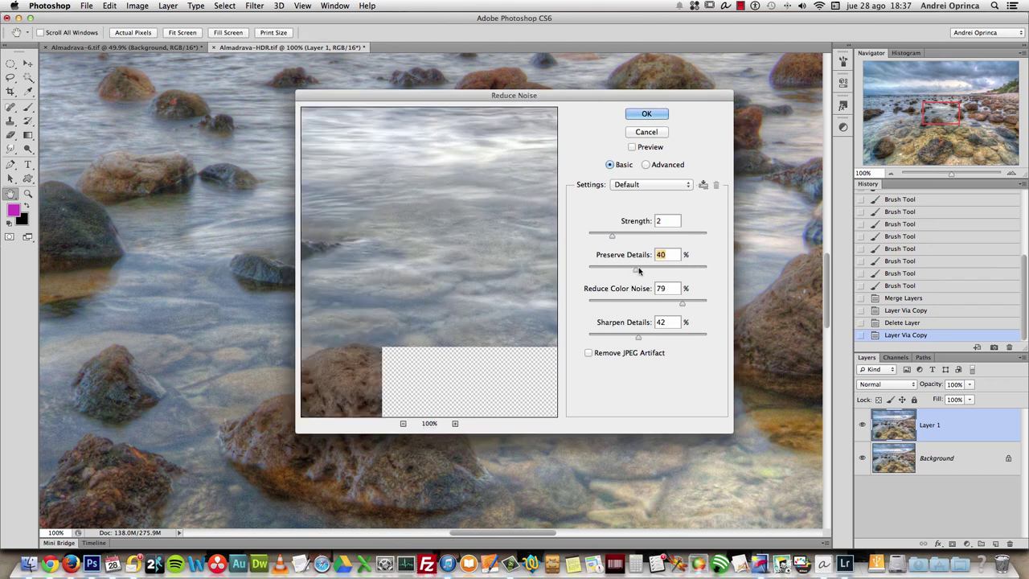
{"action": "left_click", "coordinate": [649, 269]}
{"action": "left_click", "coordinate": [696, 234]}
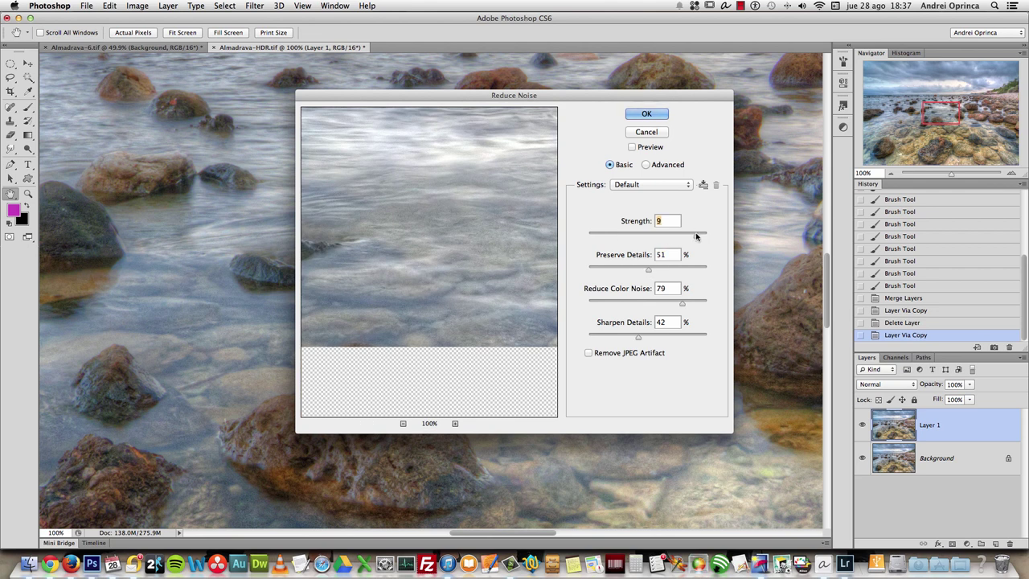
{"action": "left_click_drag", "start_coordinate": [417, 235], "coordinate": [533, 233]}
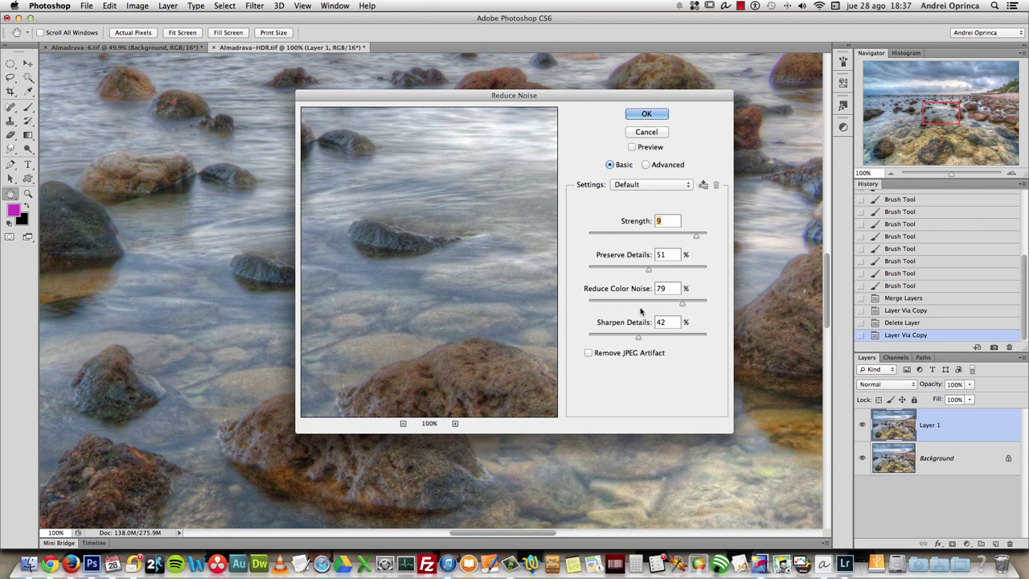
- Set Reduce Color Noise to 90% and Sharpen Details to 19%, then apply the filter
{"action": "left_click_drag", "start_coordinate": [456, 329], "coordinate": [499, 254]}
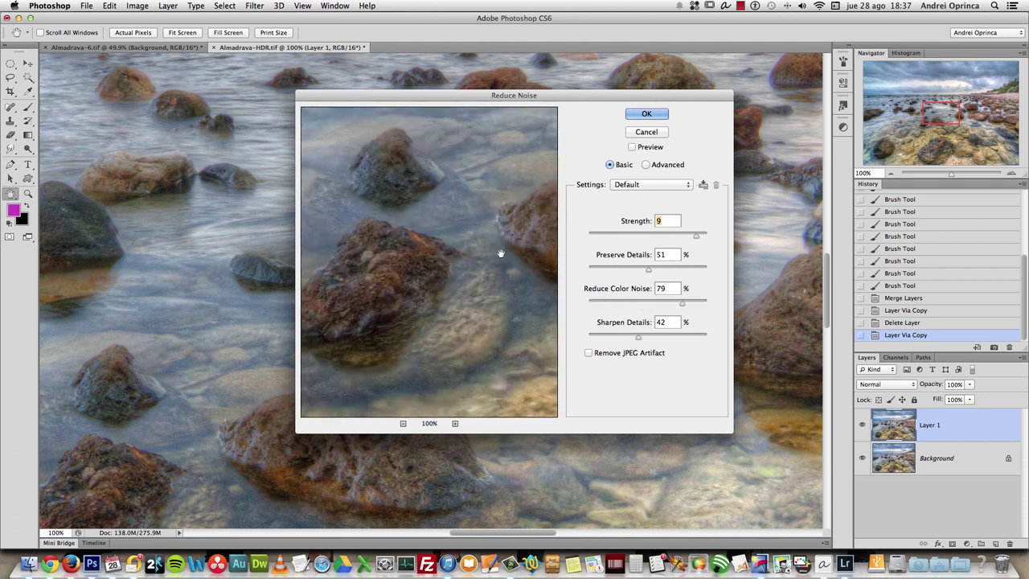
{"action": "left_click_drag", "start_coordinate": [446, 319], "coordinate": [525, 244]}
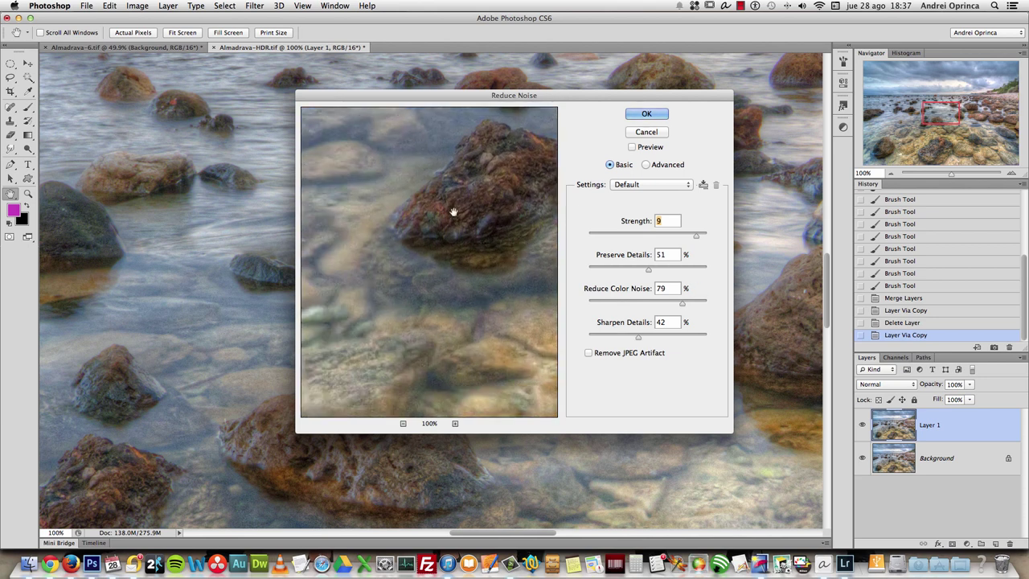
{"action": "left_click_drag", "start_coordinate": [682, 308], "coordinate": [695, 304]}
{"action": "left_click", "coordinate": [611, 337]}
{"action": "left_click_drag", "start_coordinate": [426, 218], "coordinate": [487, 344]}
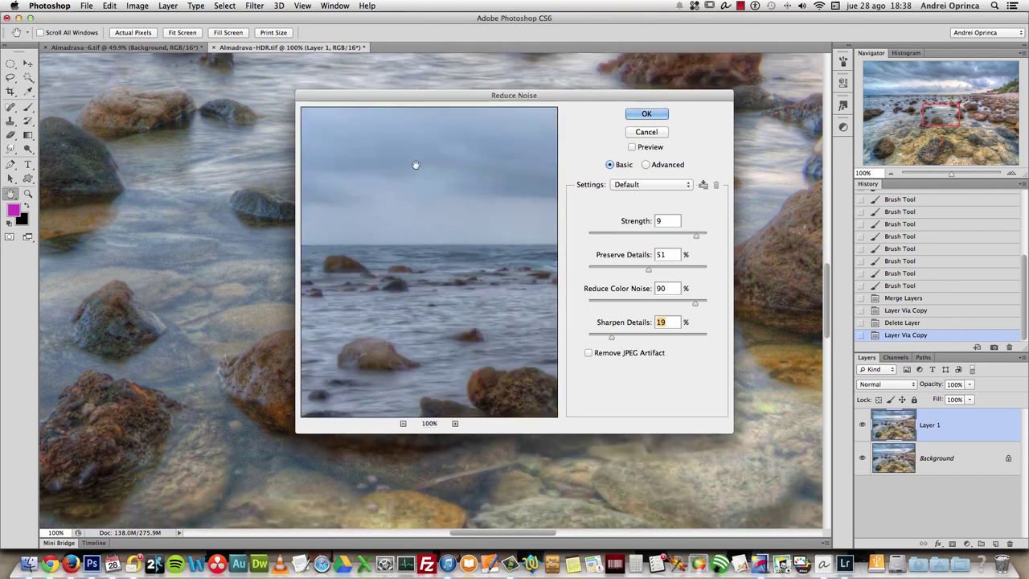
{"action": "left_click_drag", "start_coordinate": [437, 285], "coordinate": [509, 225]}
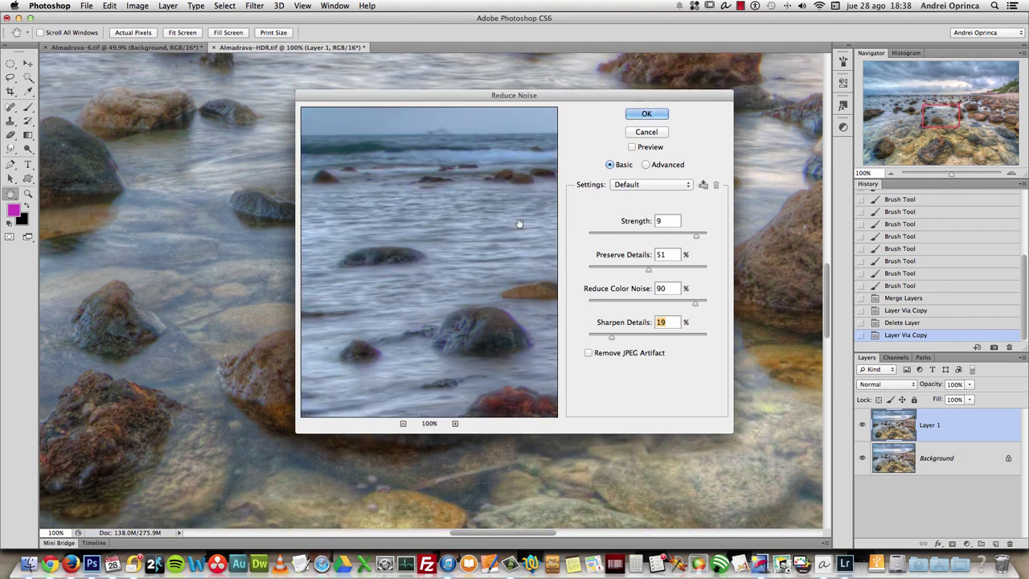
{"action": "left_click", "coordinate": [648, 113]}
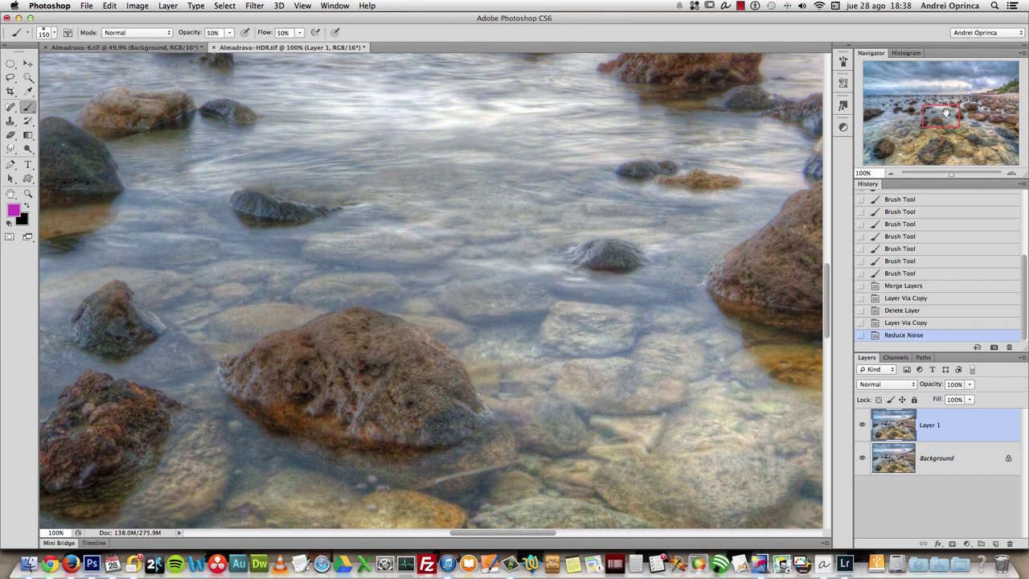
{"action": "left_click", "coordinate": [861, 426]}
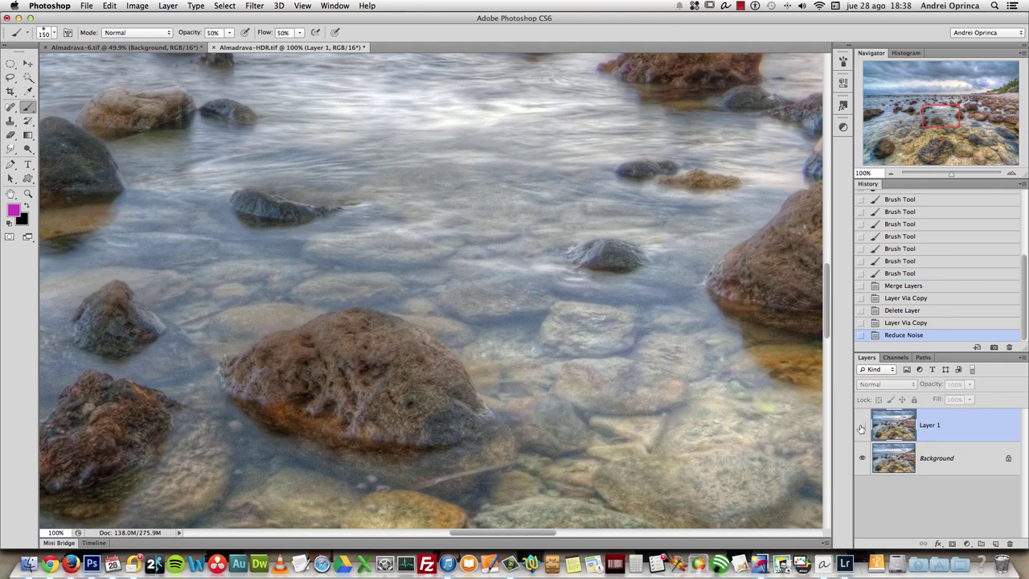
{"action": "left_click", "coordinate": [862, 426]}
{"action": "left_click", "coordinate": [862, 425]}
{"action": "left_click", "coordinate": [862, 426]}
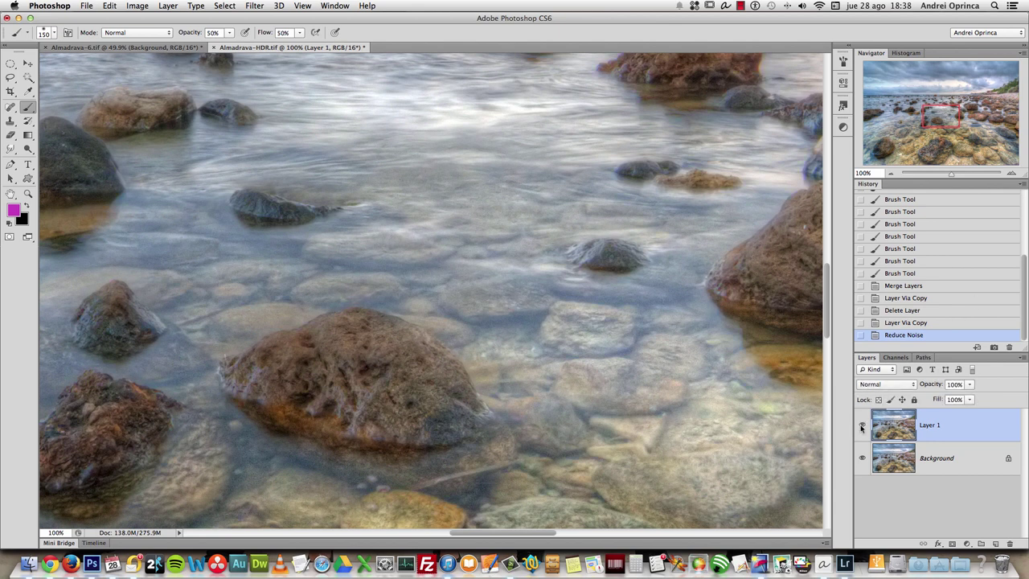
{"action": "left_click_drag", "start_coordinate": [957, 117], "coordinate": [953, 89]}
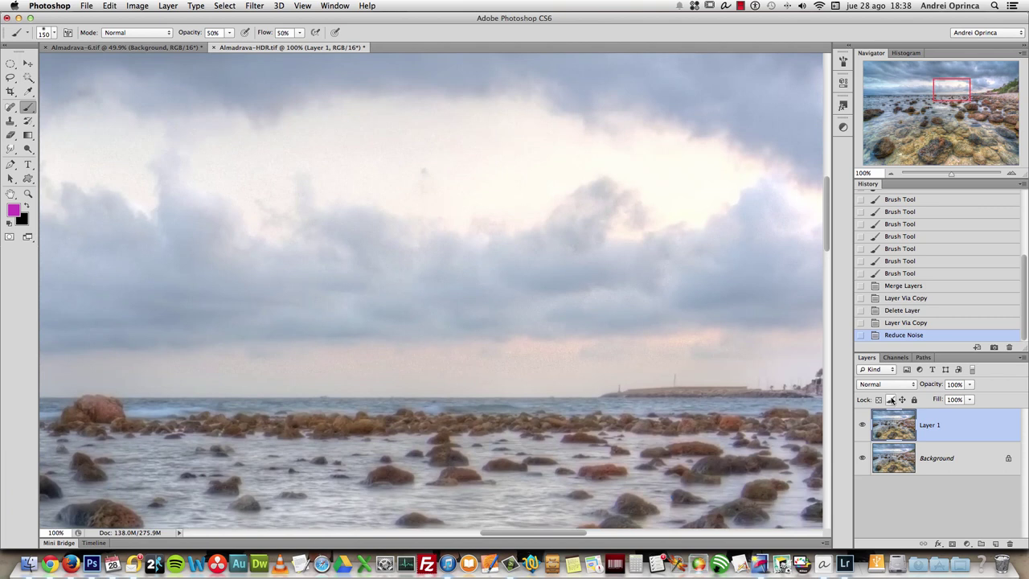
{"action": "left_click", "coordinate": [861, 426]}
{"action": "left_click", "coordinate": [861, 426]}
{"action": "left_click", "coordinate": [862, 426]}
{"action": "left_click", "coordinate": [862, 426]}
{"action": "left_click", "coordinate": [861, 426]}
{"action": "left_click", "coordinate": [862, 426]}
{"action": "scroll", "coordinate": [643, 316], "scroll_direction": "down", "scroll_amount": 3}
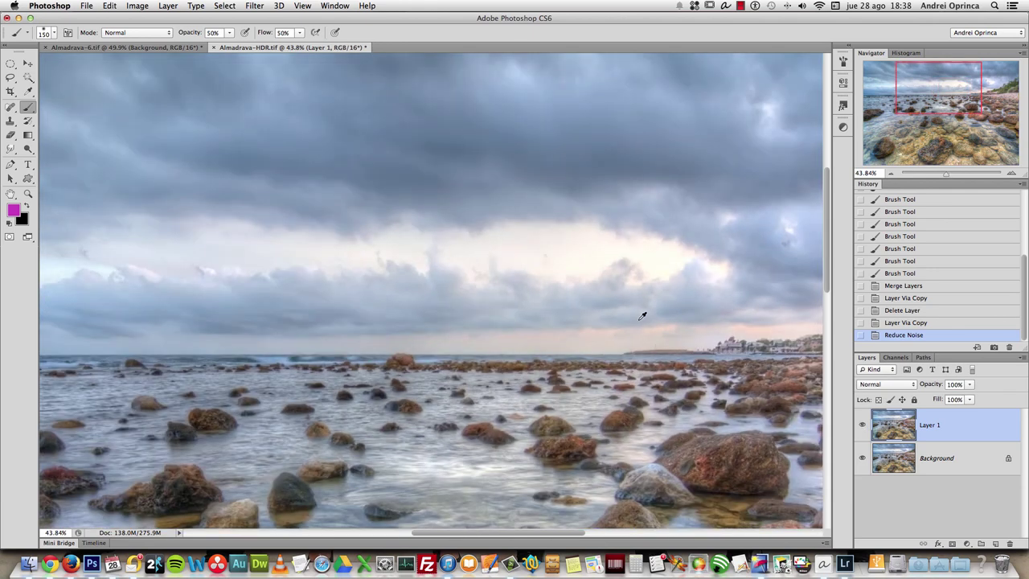
{"action": "scroll", "coordinate": [643, 316], "scroll_direction": "down", "scroll_amount": 3}
{"action": "scroll", "coordinate": [691, 224], "scroll_direction": "up", "scroll_amount": 2}
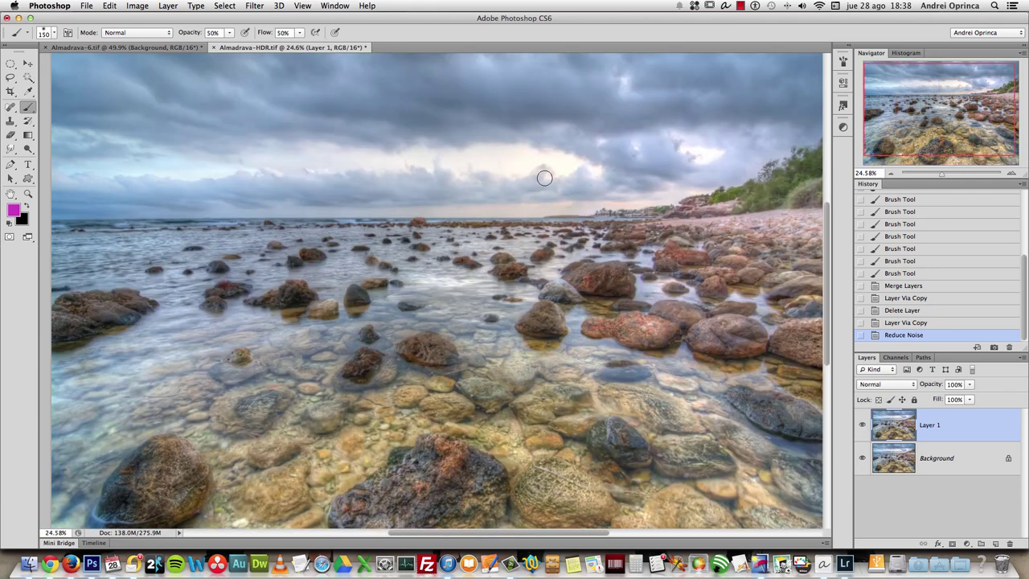
- Launch Topaz DeNoise 5 from the Filter > Topaz Labs menu
{"action": "left_click", "coordinate": [251, 8]}
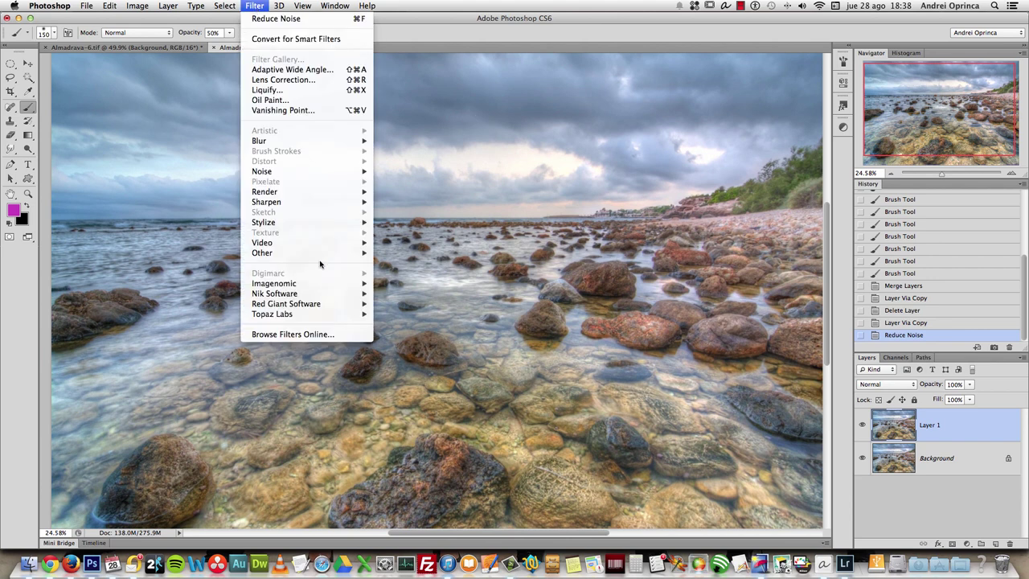
{"action": "mouse_move", "coordinate": [314, 304]}
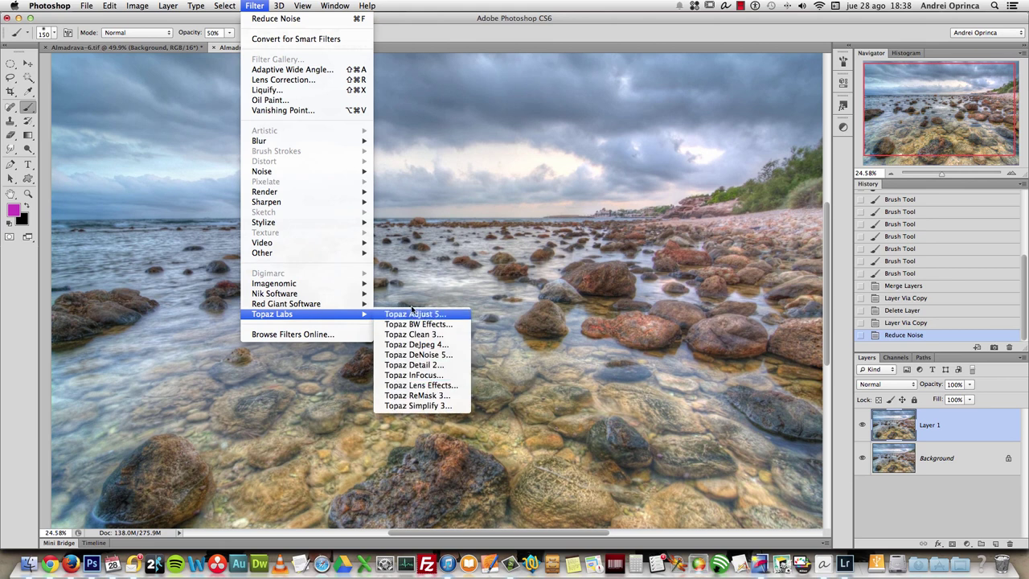
{"action": "left_click", "coordinate": [417, 371]}
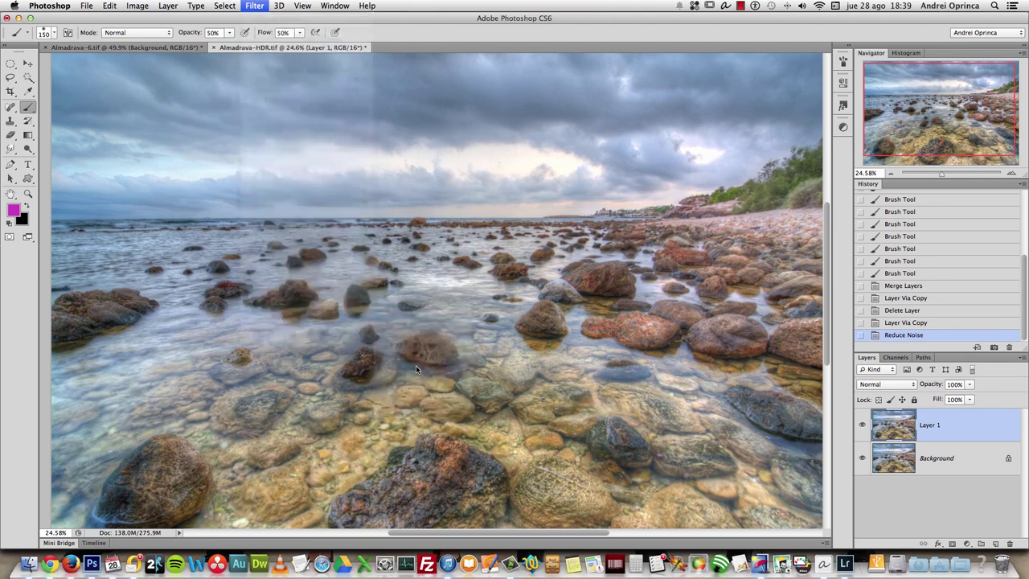
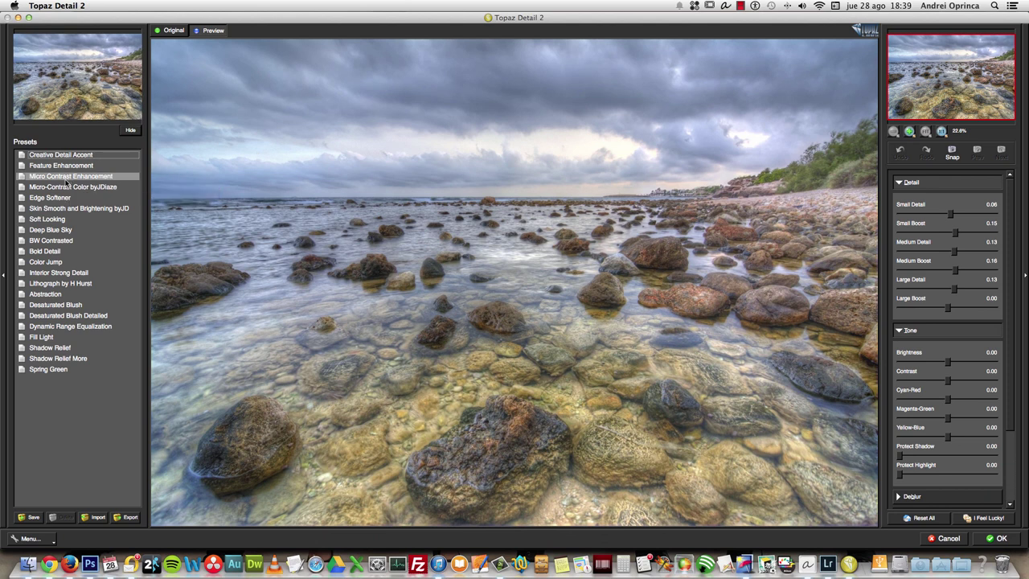
- Apply the Micro Contrast Enhancement preset and make a first pass on the detail sliders at 1:1
{"action": "left_click", "coordinate": [90, 177]}
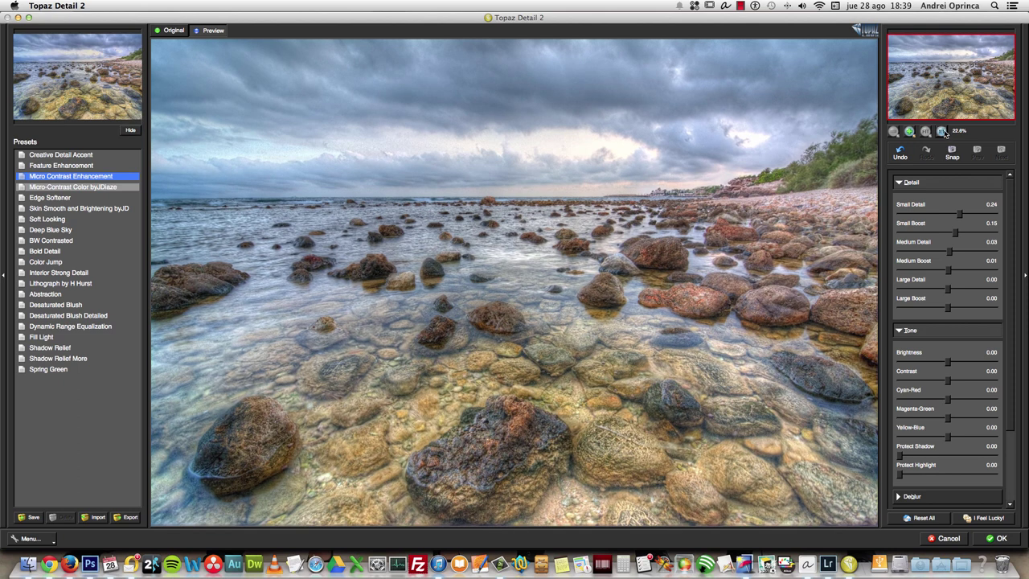
{"action": "left_click", "coordinate": [942, 132]}
{"action": "left_click_drag", "start_coordinate": [951, 87], "coordinate": [964, 66]}
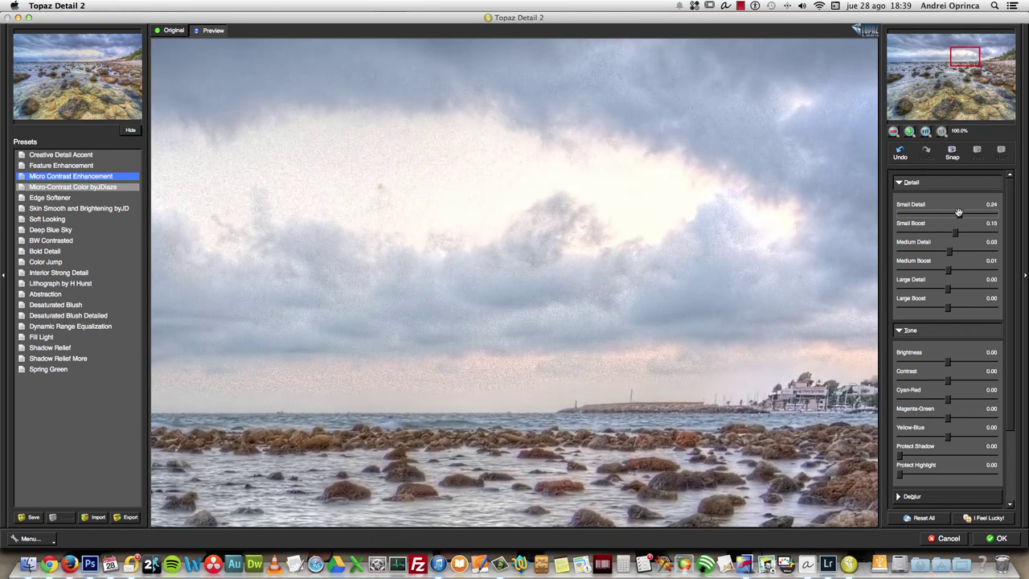
{"action": "left_click_drag", "start_coordinate": [959, 213], "coordinate": [950, 234]}
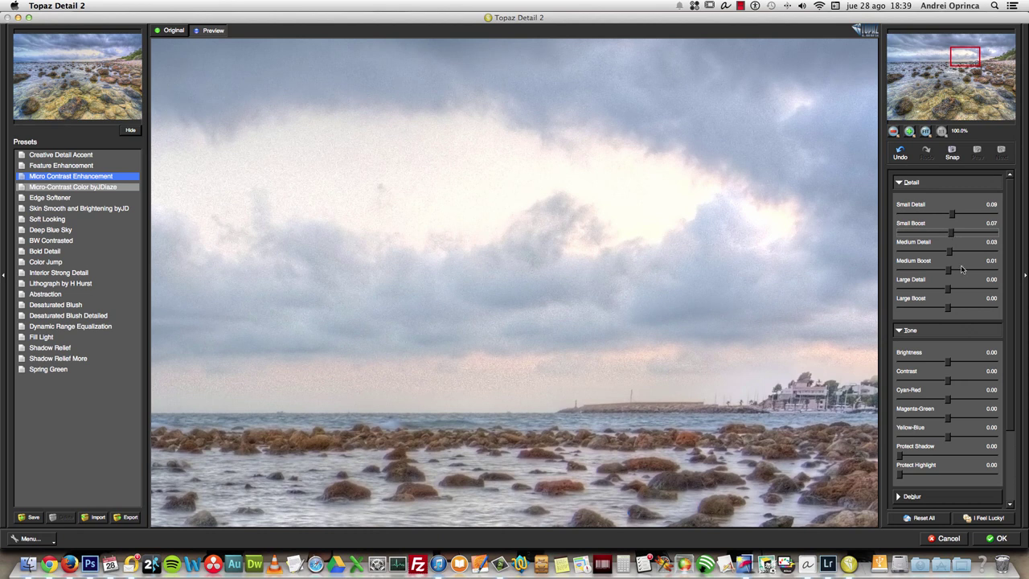
{"action": "left_click_drag", "start_coordinate": [948, 270], "coordinate": [959, 289]}
{"action": "left_click", "coordinate": [951, 251]}
- Set Large Detail to 0.11, Medium Detail to 0.20 and Small Detail to 0.14 while checking the rocks
{"action": "left_click_drag", "start_coordinate": [670, 377], "coordinate": [670, 175]}
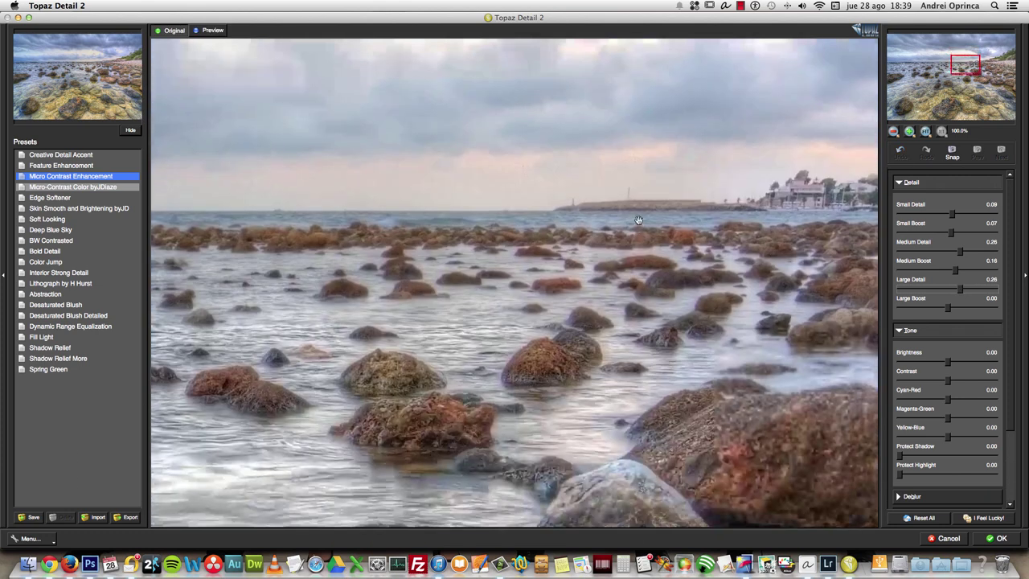
{"action": "left_click_drag", "start_coordinate": [959, 288], "coordinate": [953, 289]}
{"action": "left_click_drag", "start_coordinate": [959, 252], "coordinate": [957, 251]}
{"action": "left_click_drag", "start_coordinate": [951, 214], "coordinate": [954, 213]}
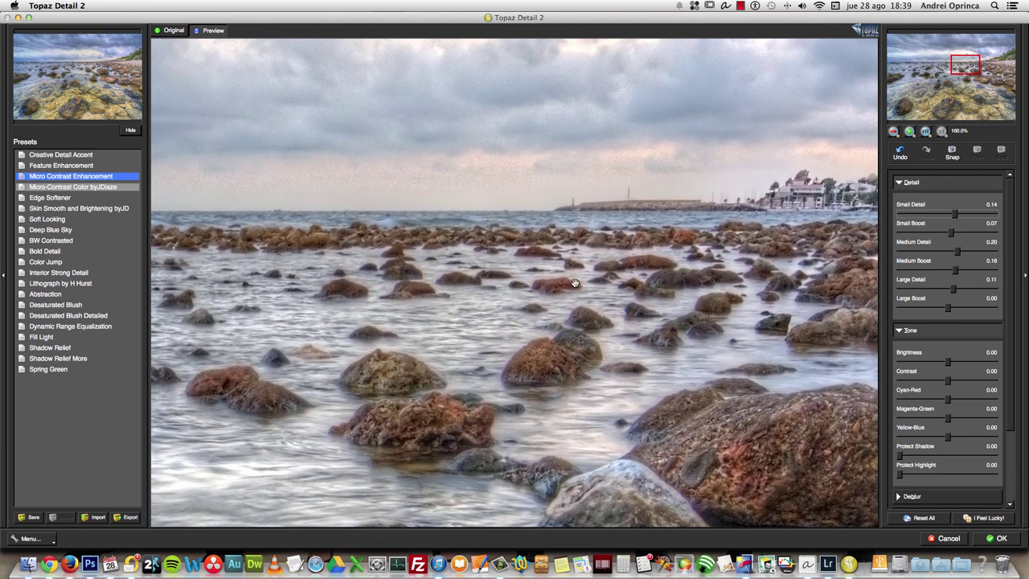
{"action": "left_click", "coordinate": [893, 131]}
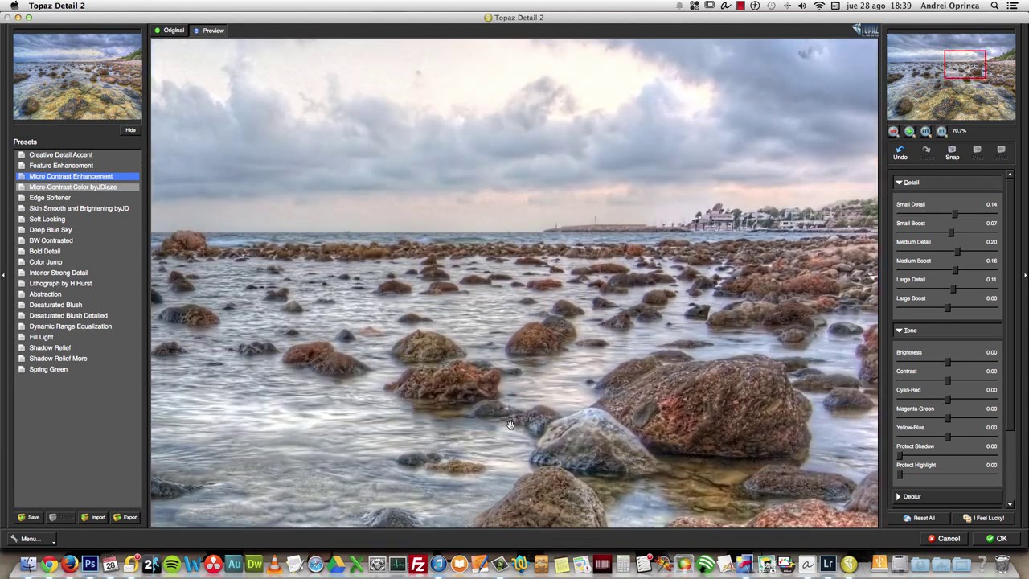
{"action": "left_click_drag", "start_coordinate": [510, 425], "coordinate": [619, 258]}
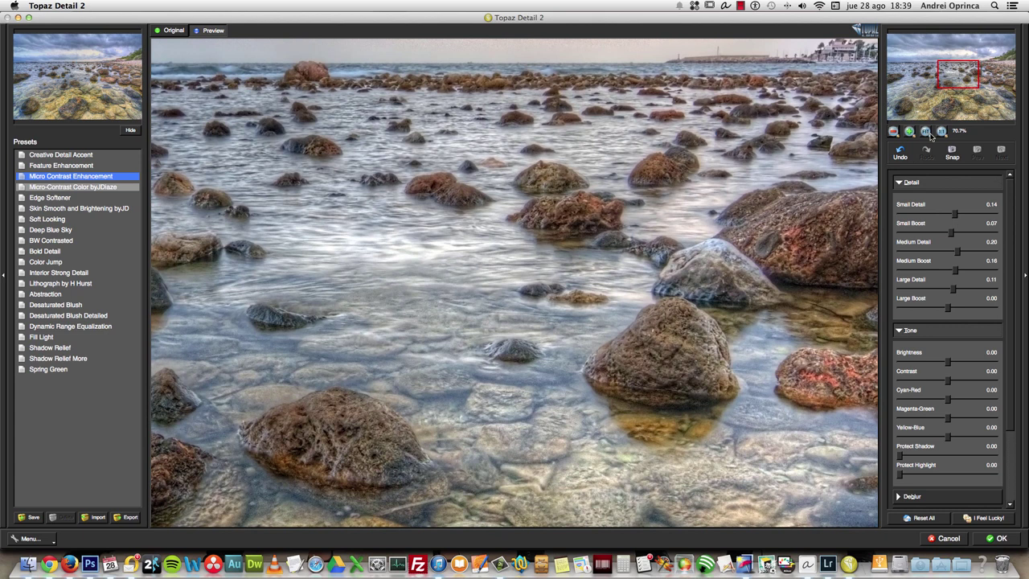
- Fine-tune to Small Detail 0.19 and Small Boost 0.12, then zoom the preview out to 25%
{"action": "mouse_move", "coordinate": [958, 252]}
{"action": "left_mouse_down"}
{"action": "mouse_move", "coordinate": [950, 289]}
{"action": "mouse_move", "coordinate": [952, 270]}
{"action": "left_mouse_up"}
{"action": "left_click_drag", "start_coordinate": [954, 214], "coordinate": [955, 233]}
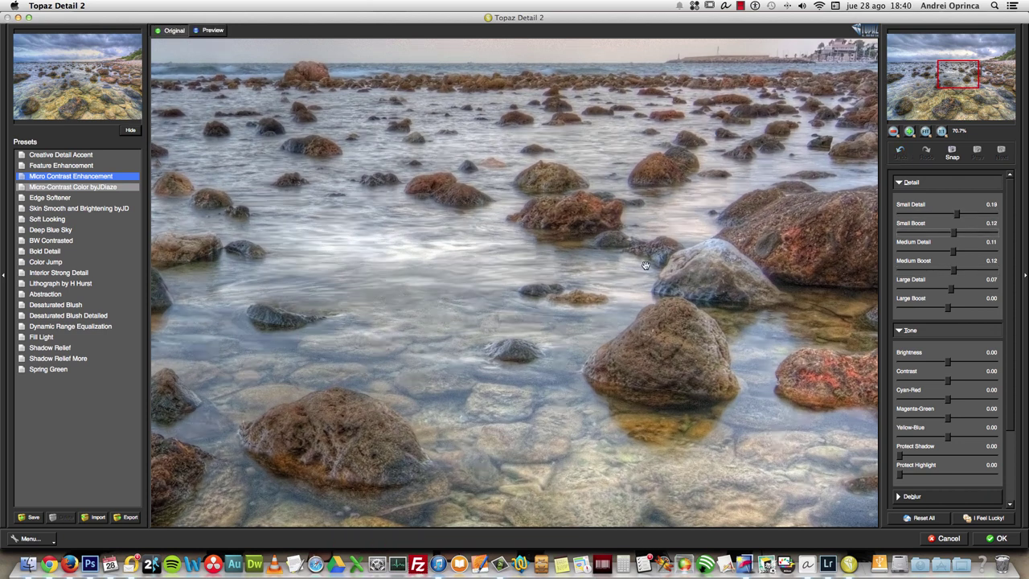
{"action": "left_click", "coordinate": [894, 131]}
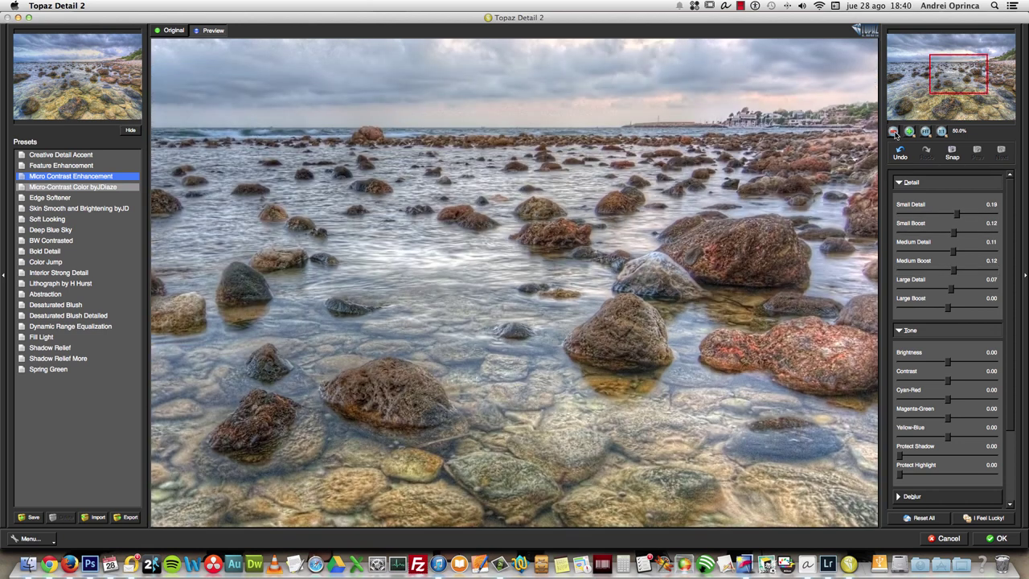
{"action": "left_click", "coordinate": [894, 131]}
{"action": "left_click", "coordinate": [894, 131]}
- Fit the whole photo, then zoom in to 50% with the Navigator
{"action": "left_click", "coordinate": [893, 131]}
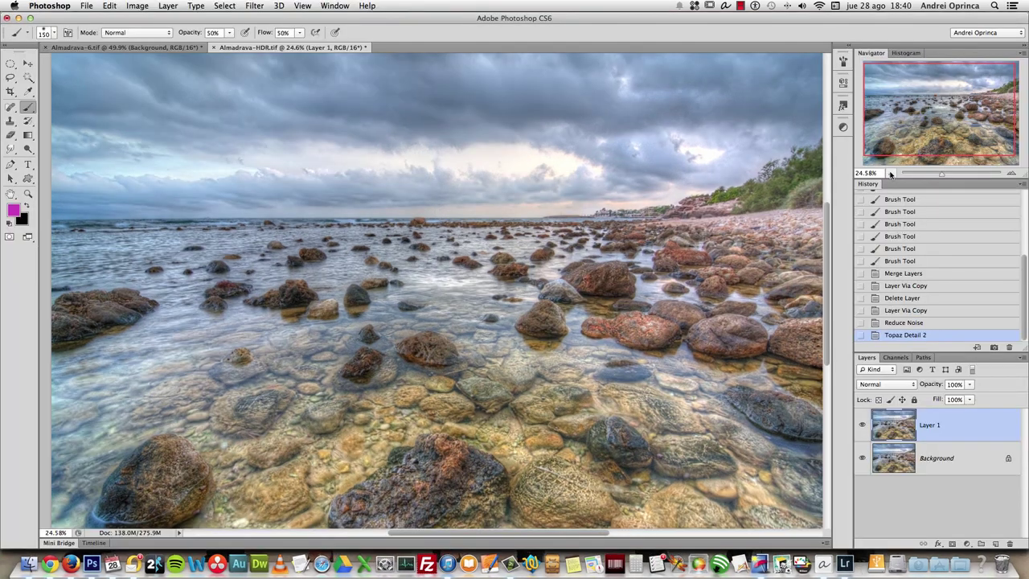
{"action": "left_click", "coordinate": [890, 172]}
{"action": "left_click", "coordinate": [1011, 173]}
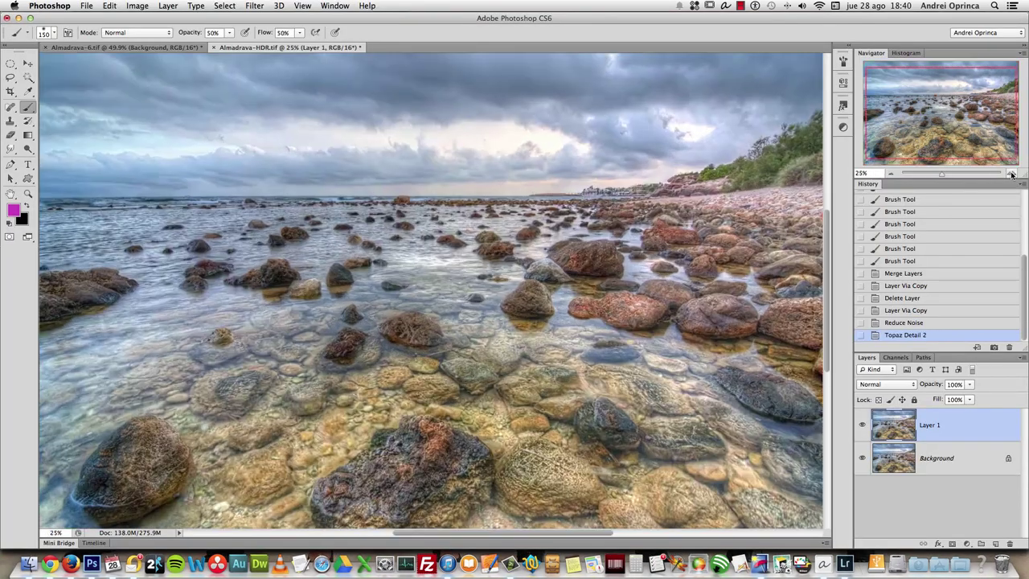
{"action": "left_click", "coordinate": [1011, 173]}
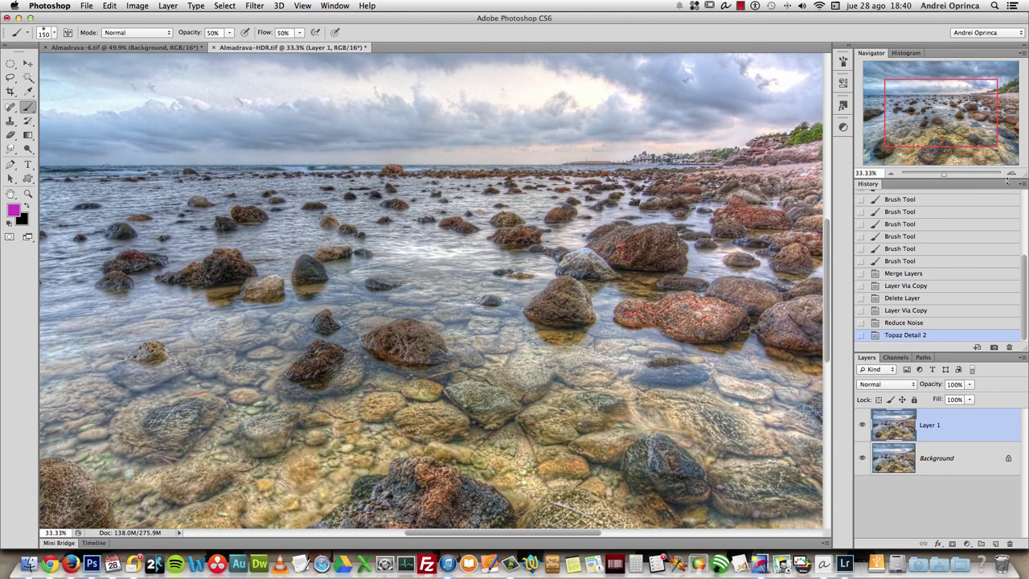
{"action": "left_click", "coordinate": [1011, 173]}
- Toggle Layer 1's visibility several times to compare the Topaz result with the original
{"action": "left_click", "coordinate": [862, 424]}
{"action": "left_click", "coordinate": [861, 424]}
{"action": "left_click", "coordinate": [860, 424]}
{"action": "left_click", "coordinate": [861, 424]}
{"action": "left_click", "coordinate": [861, 424]}
{"action": "left_click", "coordinate": [861, 424]}
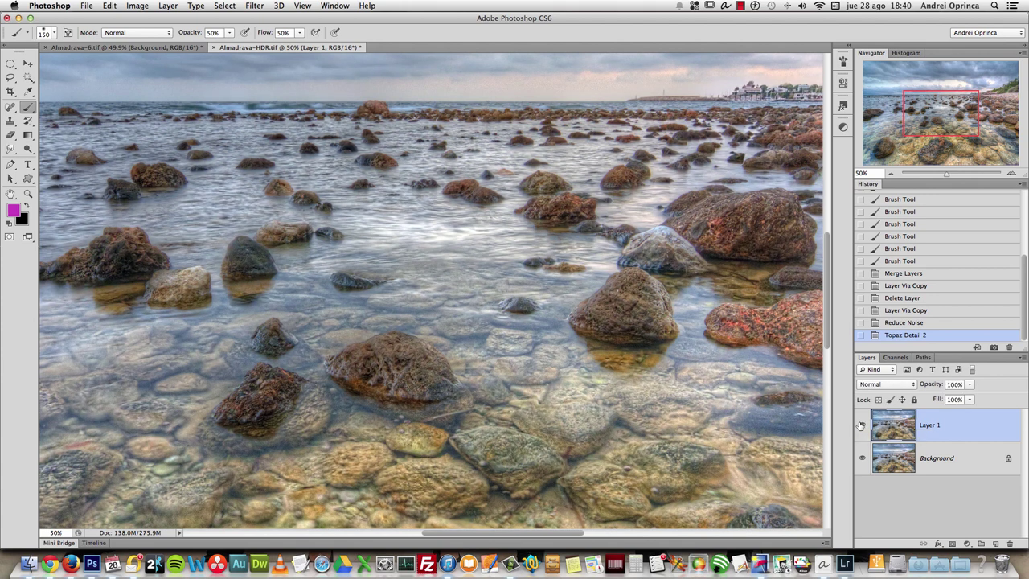
{"action": "scroll", "coordinate": [623, 365], "scroll_direction": "down", "scroll_amount": 5}
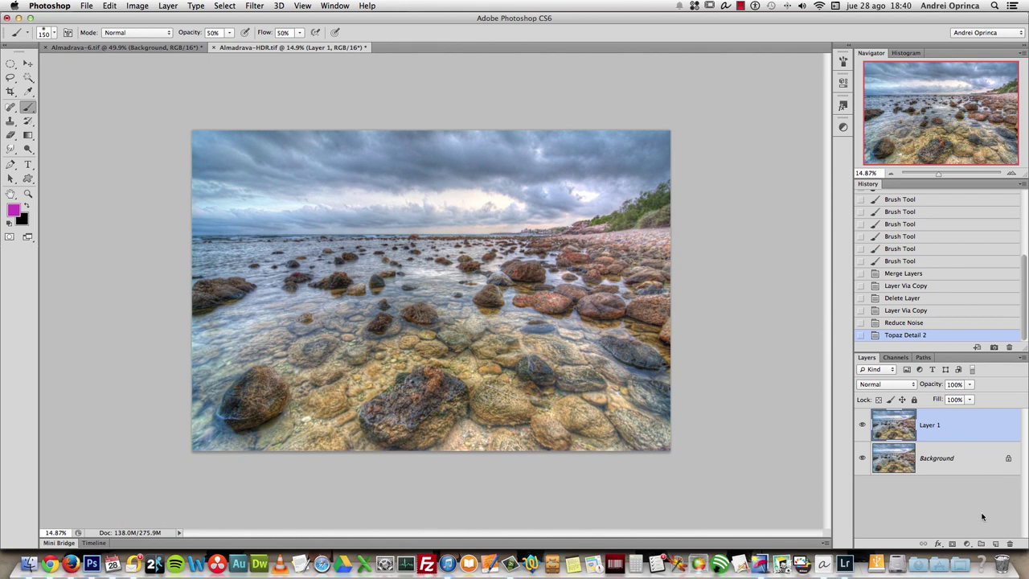
- Add a Selective Color adjustment layer targeting Yellows and enlarge the photo
{"action": "left_click", "coordinate": [968, 544]}
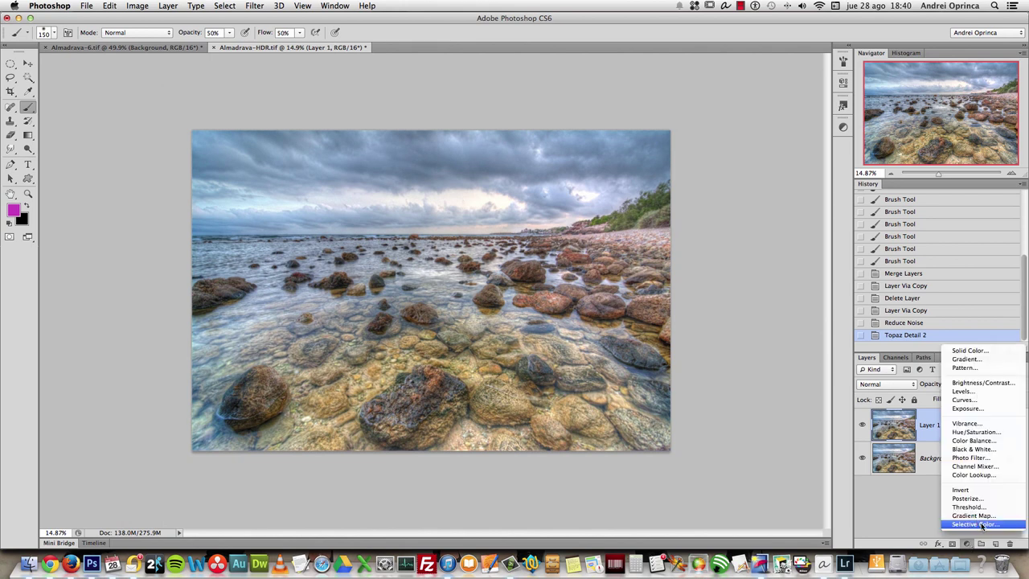
{"action": "left_click", "coordinate": [980, 524]}
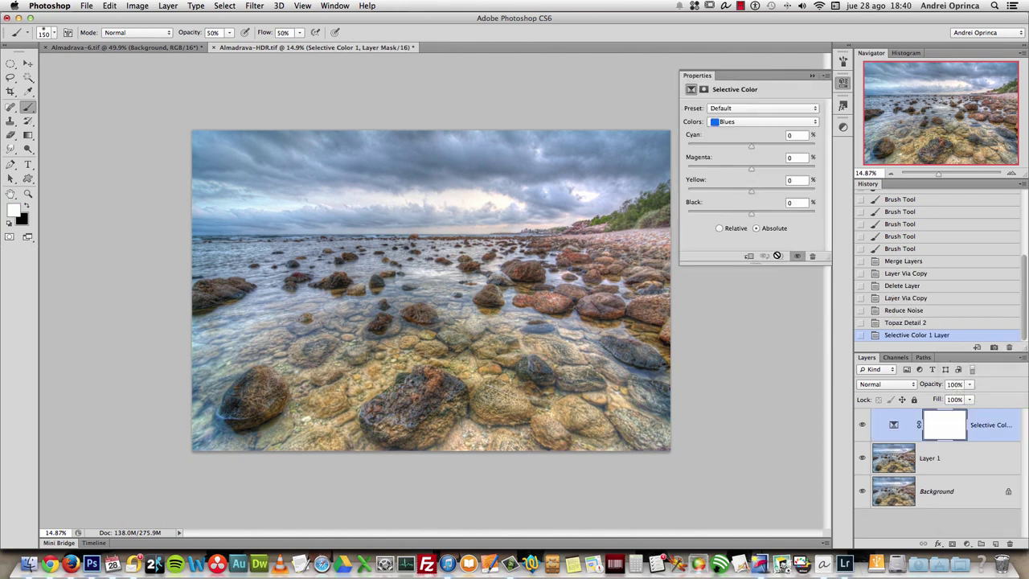
{"action": "left_click", "coordinate": [769, 121]}
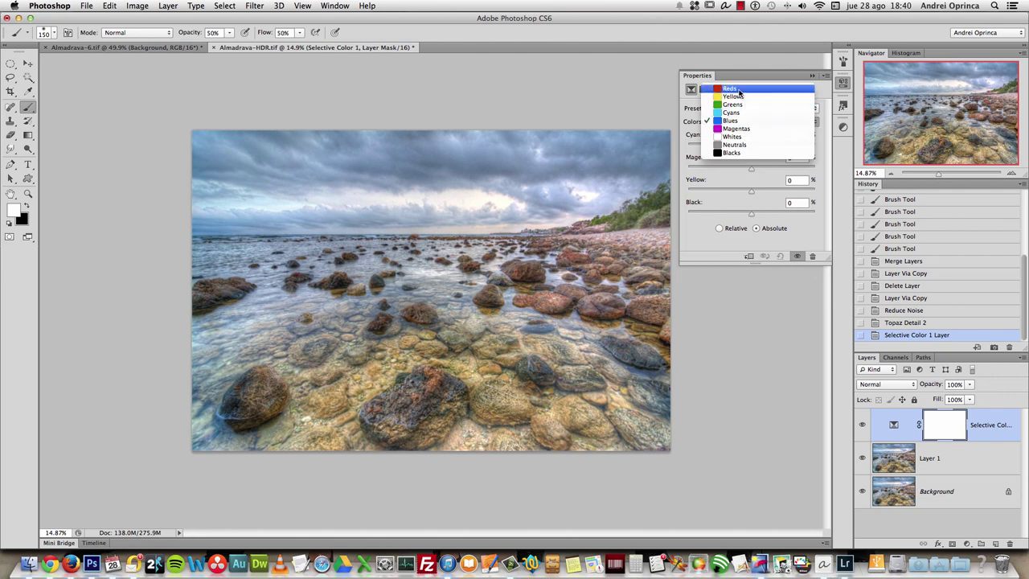
{"action": "left_click", "coordinate": [743, 88]}
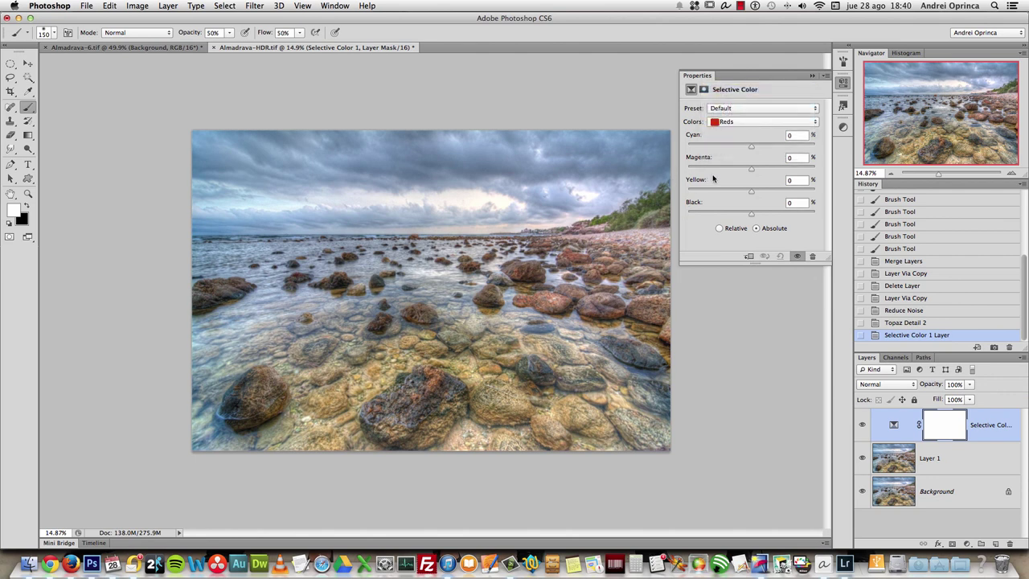
{"action": "left_click", "coordinate": [744, 124]}
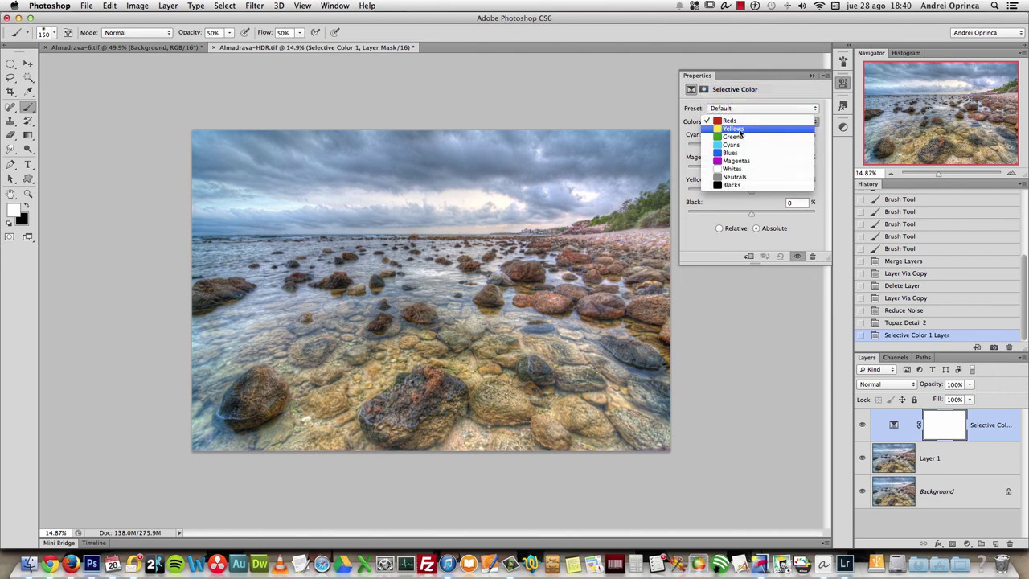
{"action": "left_click", "coordinate": [743, 132]}
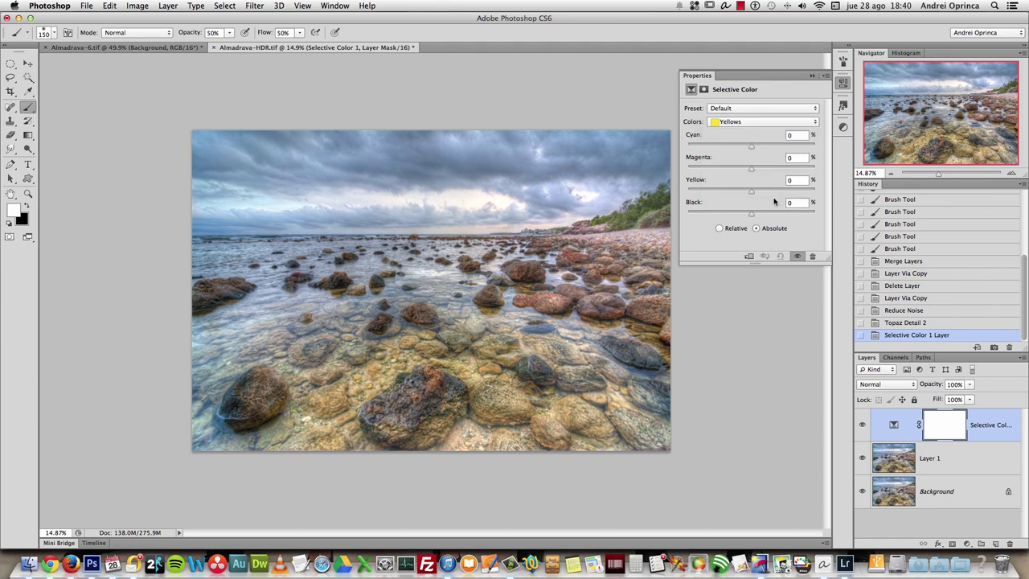
{"action": "left_click", "coordinate": [1012, 174]}
{"action": "left_click", "coordinate": [1013, 173]}
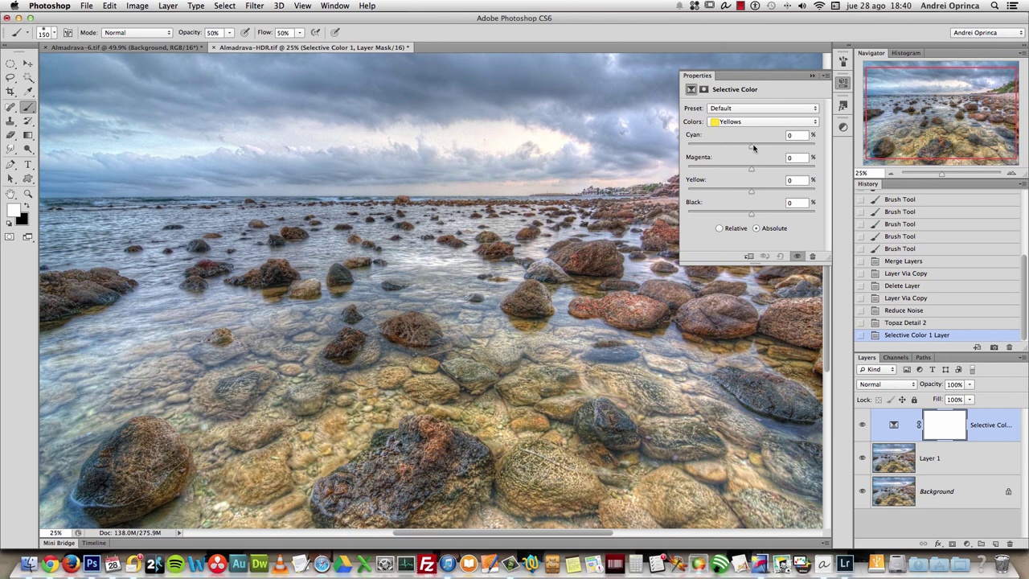
- Set the Yellows to Cyan -21, Magenta -8, Yellow +28 and Black +15
{"action": "left_click_drag", "start_coordinate": [752, 146], "coordinate": [740, 171]}
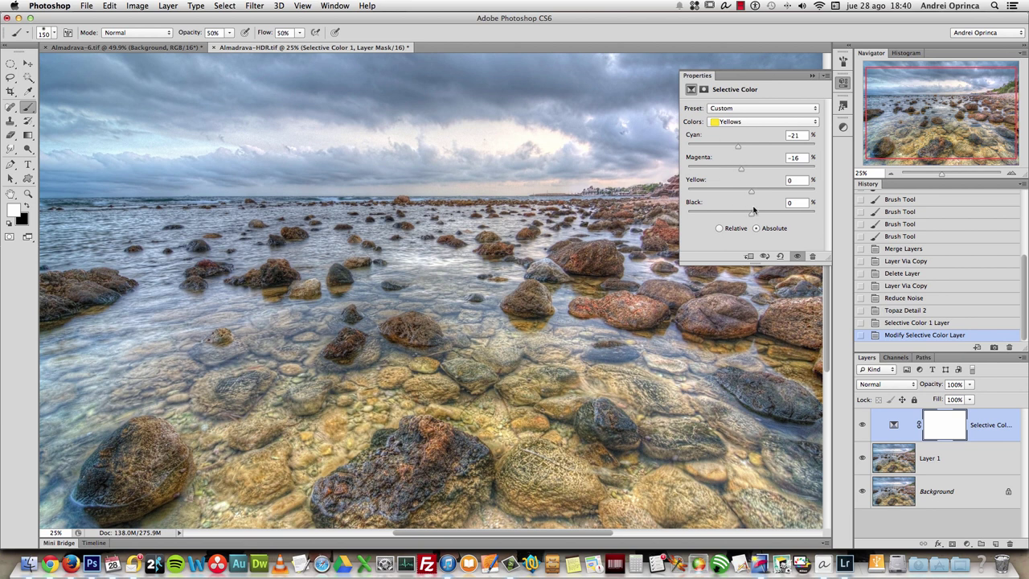
{"action": "left_click_drag", "start_coordinate": [754, 192], "coordinate": [745, 169]}
{"action": "mouse_move", "coordinate": [751, 215]}
{"action": "left_mouse_down"}
{"action": "mouse_move", "coordinate": [731, 212]}
{"action": "mouse_move", "coordinate": [770, 213]}
{"action": "mouse_move", "coordinate": [744, 216]}
{"action": "mouse_move", "coordinate": [761, 215]}
{"action": "left_mouse_up"}
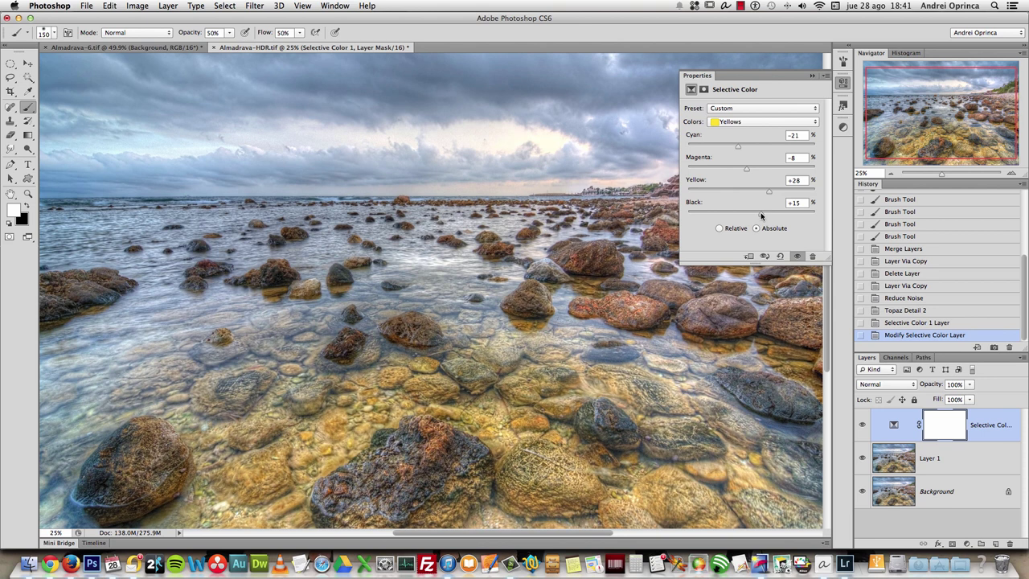
- Tone down the Reds by adjusting cyan and magenta and setting yellow to -18
{"action": "left_click", "coordinate": [747, 121]}
{"action": "left_click", "coordinate": [751, 113]}
{"action": "left_click_drag", "start_coordinate": [751, 146], "coordinate": [759, 171]}
{"action": "mouse_move", "coordinate": [745, 171]}
{"action": "left_mouse_down"}
{"action": "mouse_move", "coordinate": [755, 171]}
{"action": "mouse_move", "coordinate": [753, 194]}
{"action": "mouse_move", "coordinate": [724, 190]}
{"action": "mouse_move", "coordinate": [768, 214]}
{"action": "left_mouse_up"}
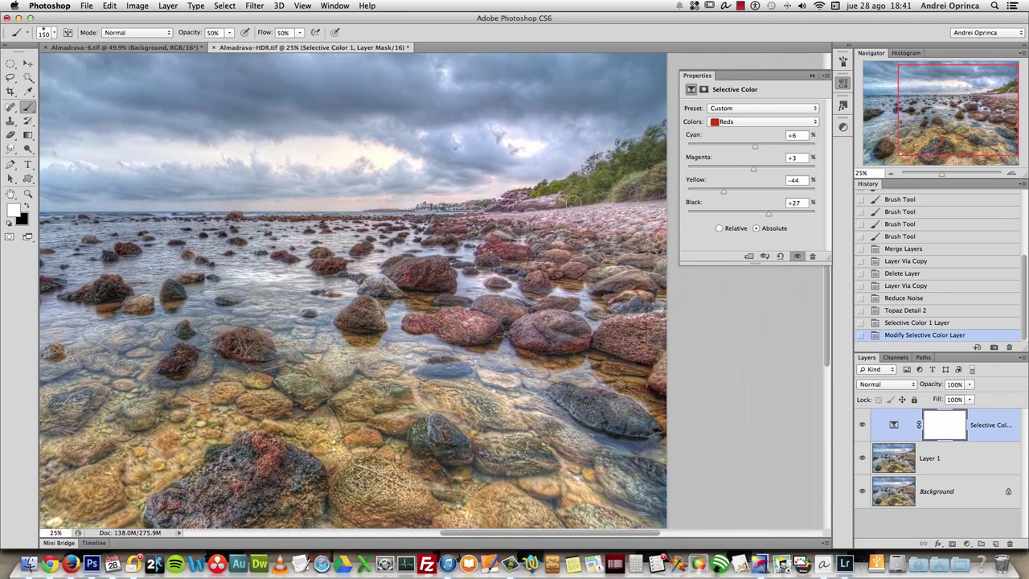
{"action": "left_click_drag", "start_coordinate": [753, 169], "coordinate": [742, 193]}
{"action": "left_click_drag", "start_coordinate": [741, 193], "coordinate": [739, 194]}
- Revise the Yellows to Cyan -24, Magenta 0, Yellow +11 and Black +18
{"action": "left_click", "coordinate": [747, 122]}
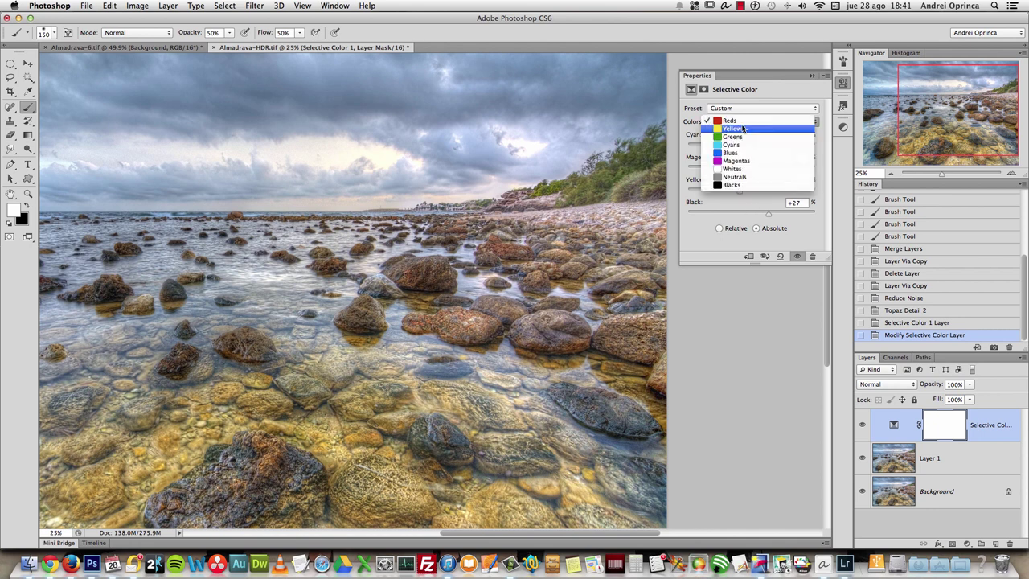
{"action": "left_click", "coordinate": [739, 133]}
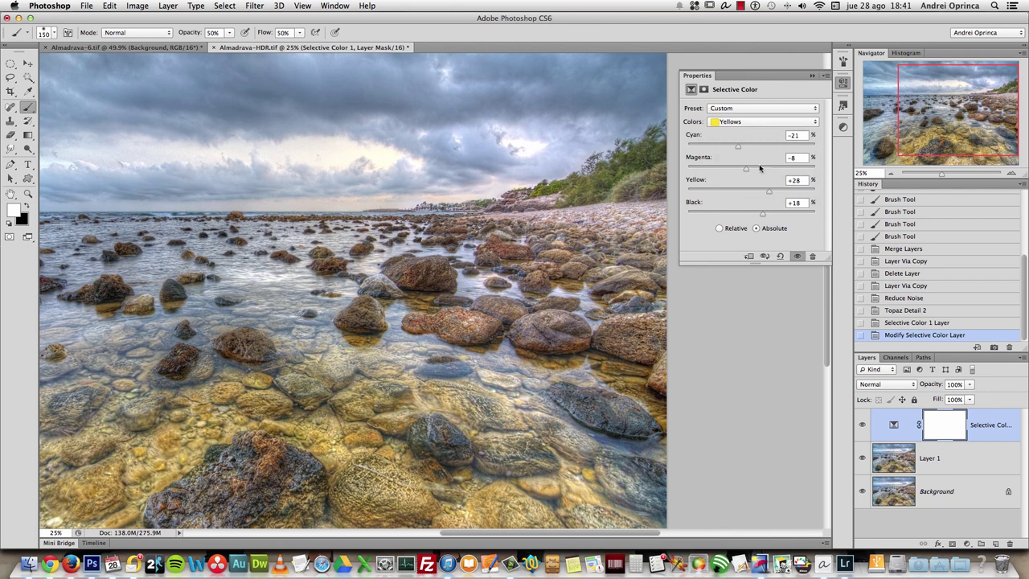
{"action": "left_click_drag", "start_coordinate": [749, 168], "coordinate": [736, 147]}
{"action": "mouse_move", "coordinate": [770, 194]}
{"action": "left_mouse_down"}
{"action": "mouse_move", "coordinate": [784, 193]}
{"action": "mouse_move", "coordinate": [757, 196]}
{"action": "left_mouse_up"}
- Fit the image and toggle the Selective Color layer on and off to compare
{"action": "left_click", "coordinate": [798, 257]}
{"action": "left_click", "coordinate": [799, 257]}
{"action": "key", "text": "super+0"}
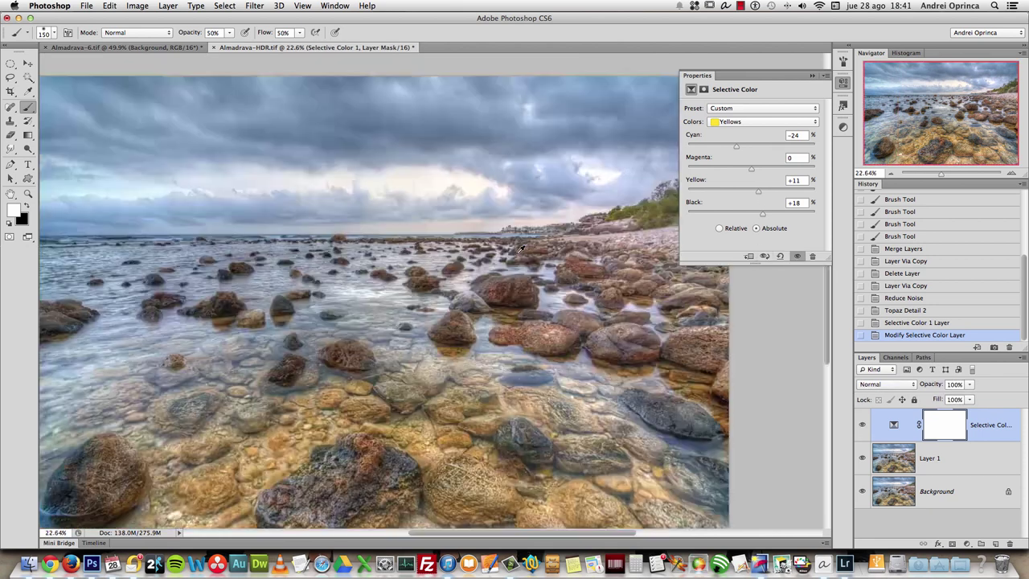
{"action": "left_click", "coordinate": [798, 257]}
{"action": "left_click", "coordinate": [798, 257]}
{"action": "left_click", "coordinate": [798, 257]}
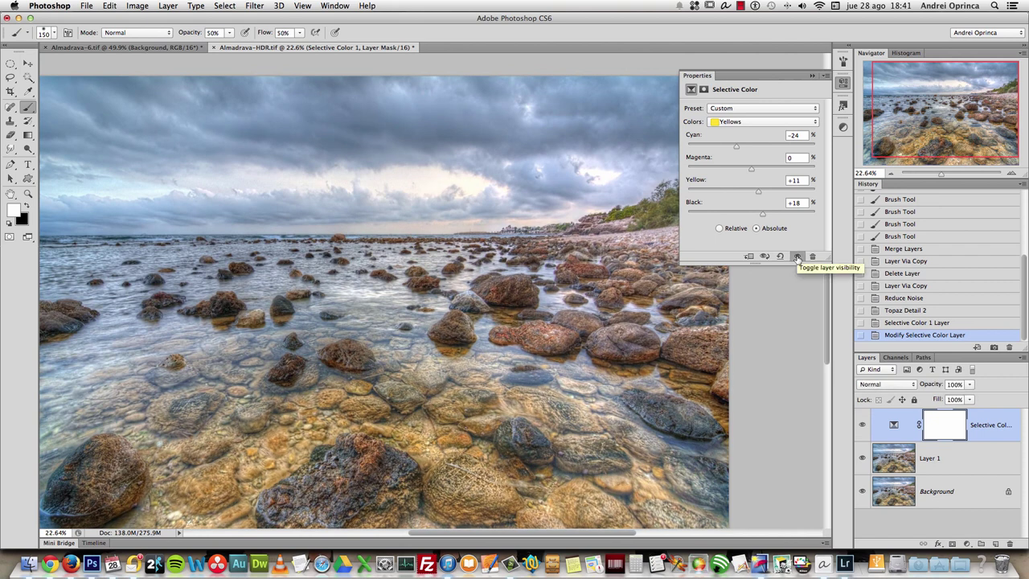
{"action": "left_click", "coordinate": [759, 121]}
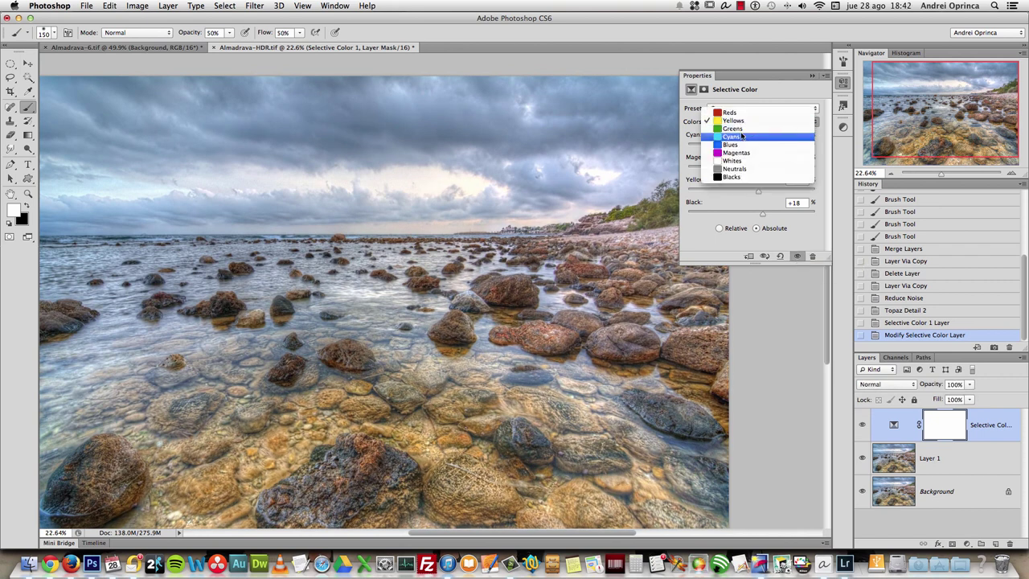
- Set the Cyans range to Cyan +15, Magenta +10, Yellow -47 and Black +21
{"action": "left_click", "coordinate": [736, 139]}
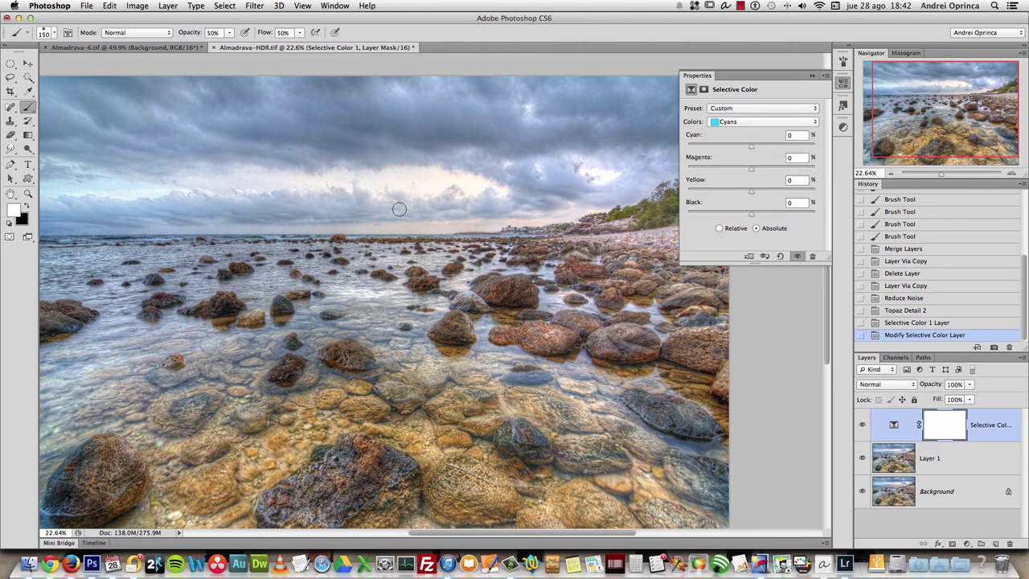
{"action": "left_click_drag", "start_coordinate": [375, 229], "coordinate": [425, 239]}
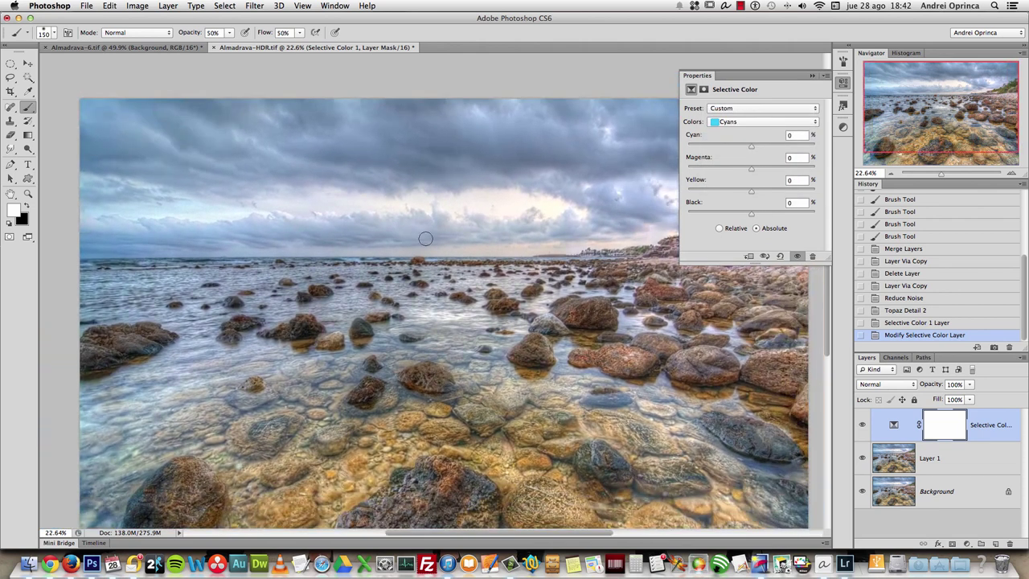
{"action": "left_click_drag", "start_coordinate": [752, 147], "coordinate": [759, 147]}
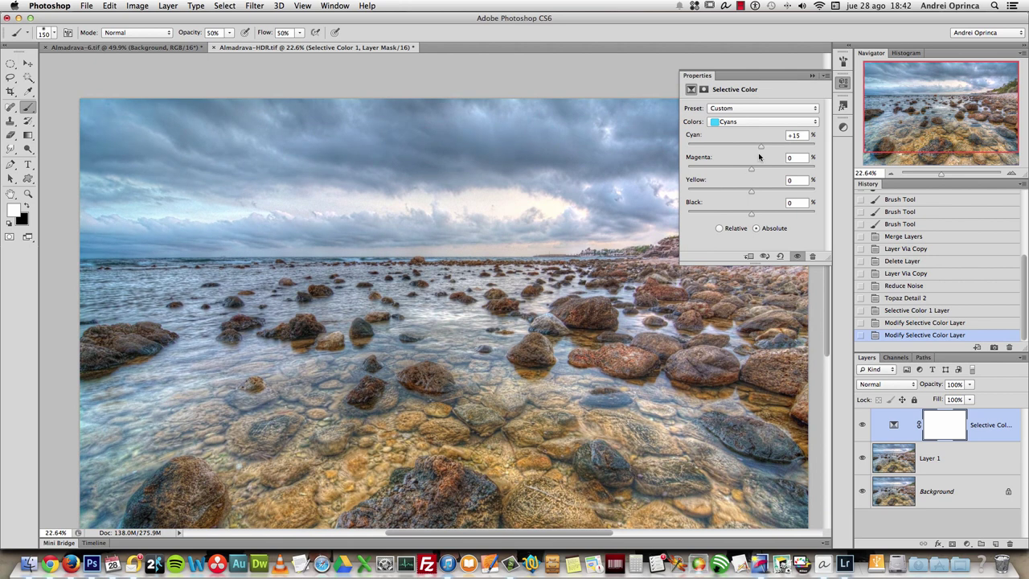
{"action": "left_click_drag", "start_coordinate": [734, 167], "coordinate": [721, 192]}
{"action": "mouse_move", "coordinate": [767, 216]}
{"action": "left_mouse_down"}
{"action": "mouse_move", "coordinate": [776, 213]}
{"action": "mouse_move", "coordinate": [716, 218]}
{"action": "mouse_move", "coordinate": [778, 219]}
{"action": "mouse_move", "coordinate": [765, 222]}
{"action": "left_mouse_up"}
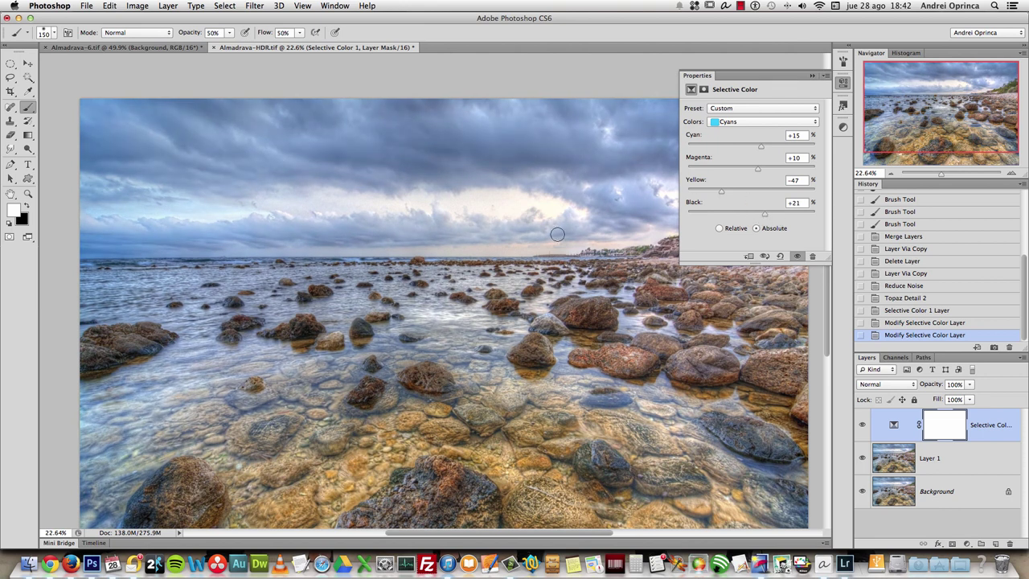
{"action": "scroll", "coordinate": [546, 281], "scroll_direction": "down", "scroll_amount": 3}
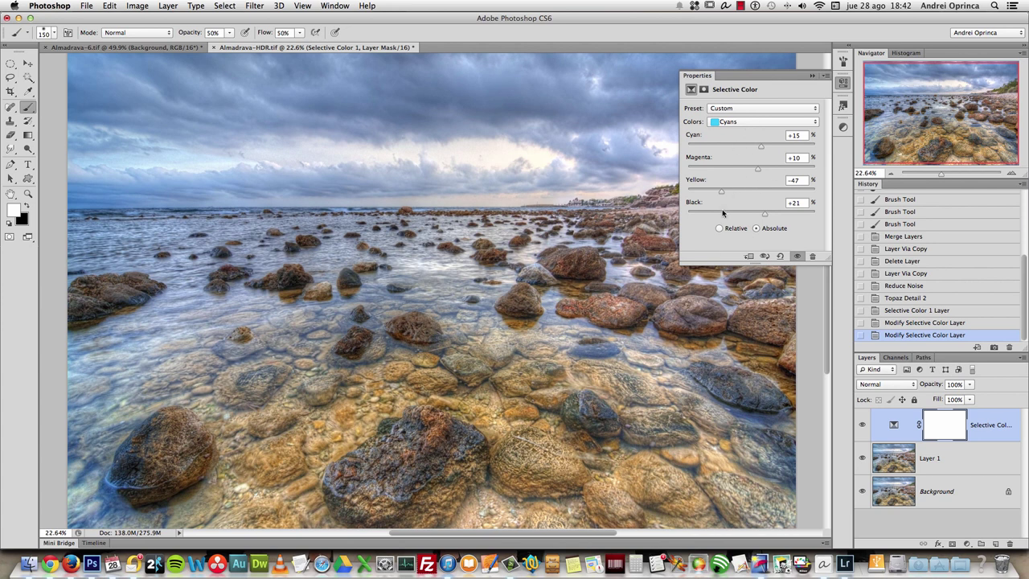
{"action": "scroll", "coordinate": [521, 161], "scroll_direction": "left", "scroll_amount": 3}
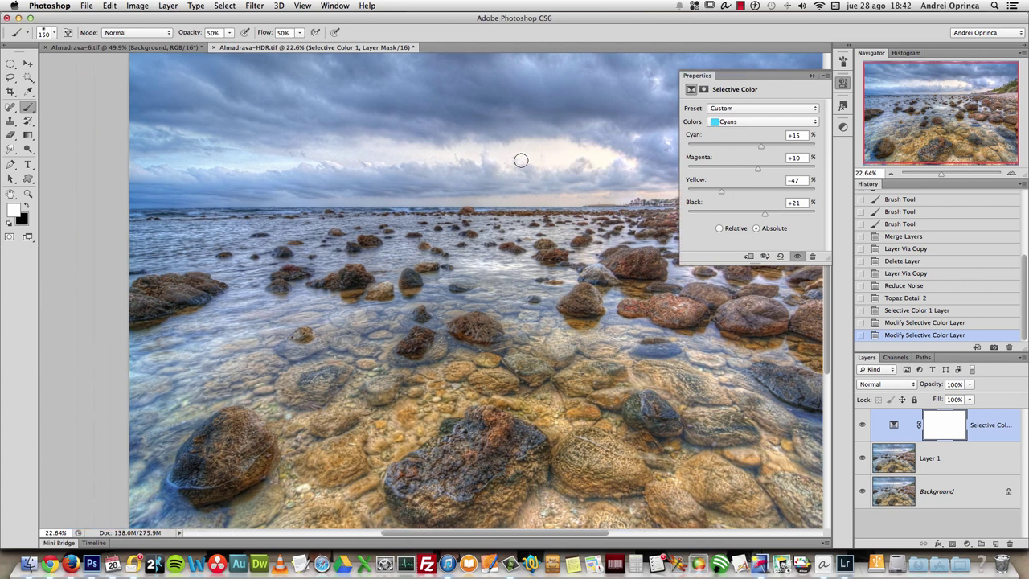
{"action": "left_click", "coordinate": [977, 131]}
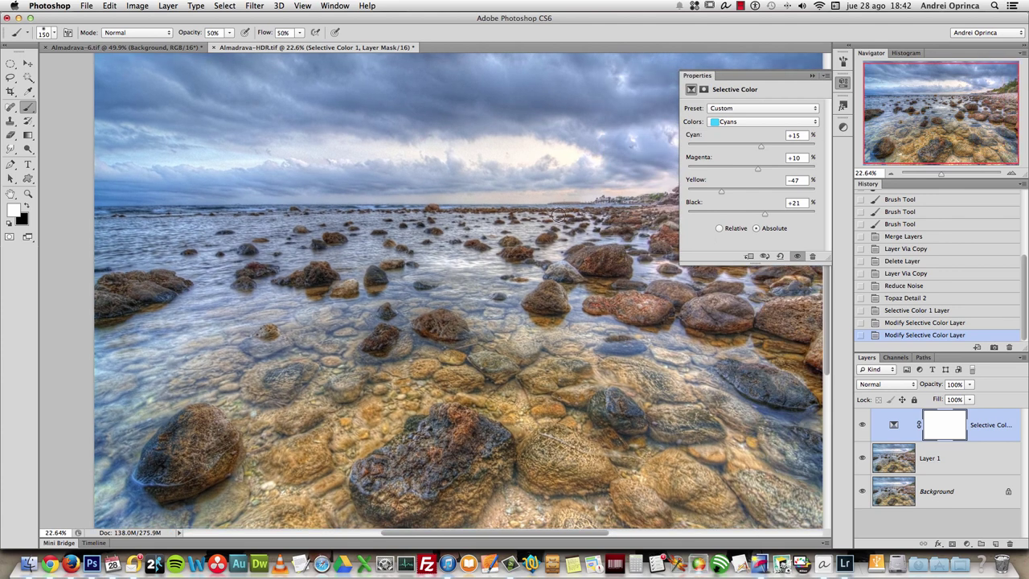
- In Lightroom's HSL panel, set Red saturation -32 and Yellow luminance +85, then return to Photoshop
{"action": "left_click", "coordinate": [844, 563]}
{"action": "scroll", "coordinate": [953, 279], "scroll_direction": "down", "scroll_amount": 5}
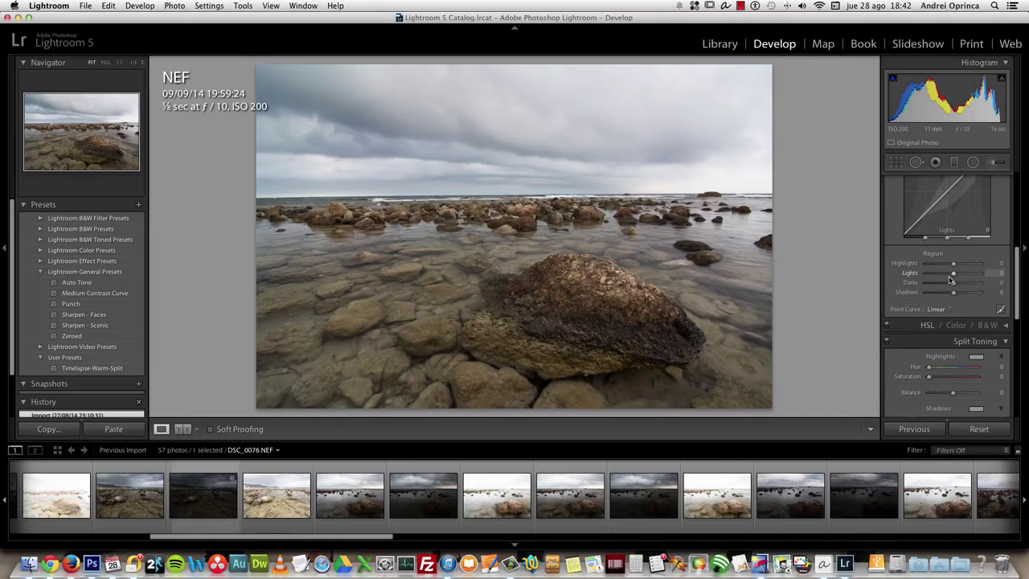
{"action": "scroll", "coordinate": [951, 279], "scroll_direction": "down", "scroll_amount": 3}
{"action": "left_click", "coordinate": [1005, 244]}
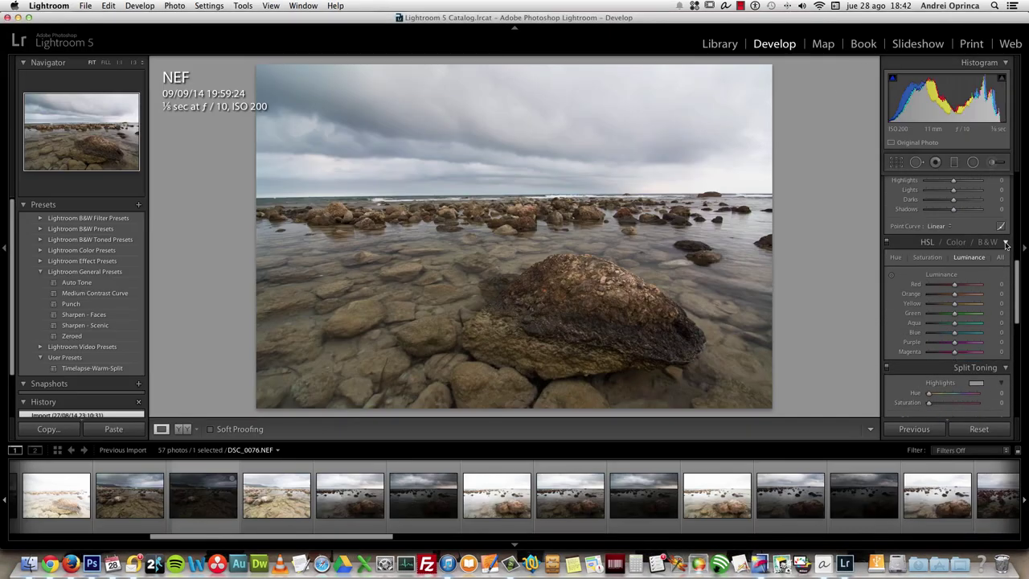
{"action": "left_click", "coordinate": [928, 258]}
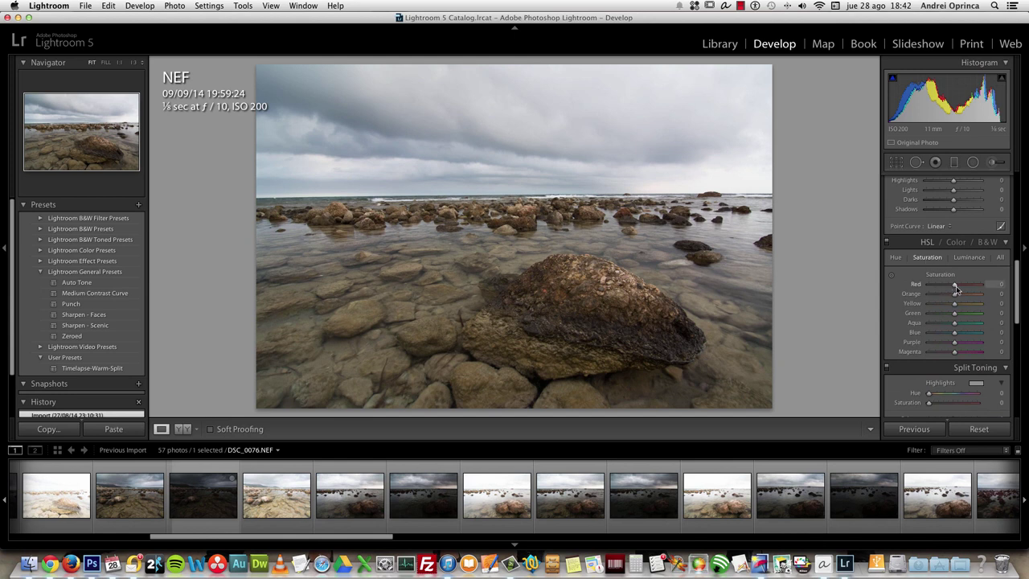
{"action": "left_click_drag", "start_coordinate": [955, 287], "coordinate": [1003, 309]}
{"action": "left_click", "coordinate": [968, 257]}
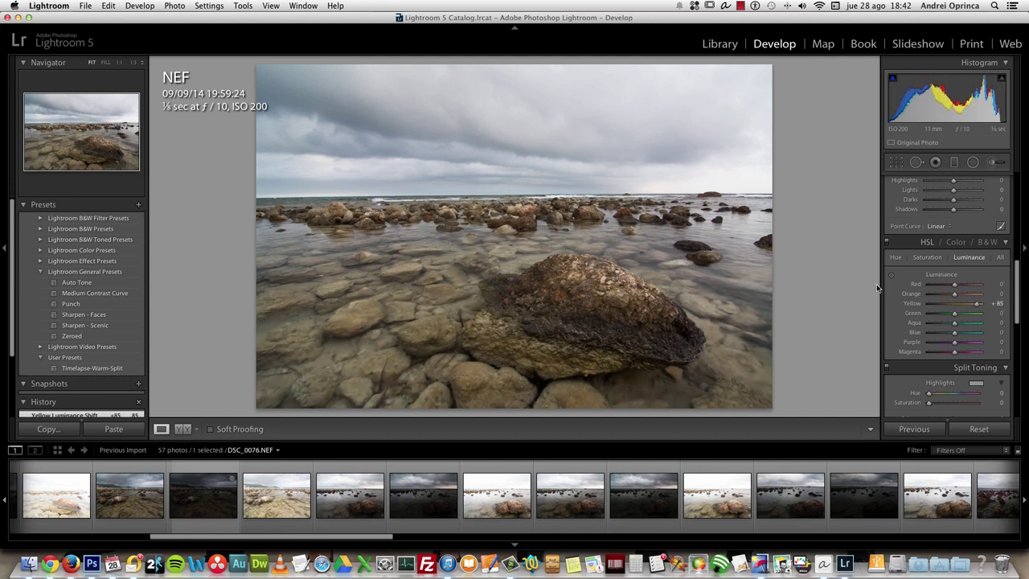
{"action": "key", "text": "super+Tab"}
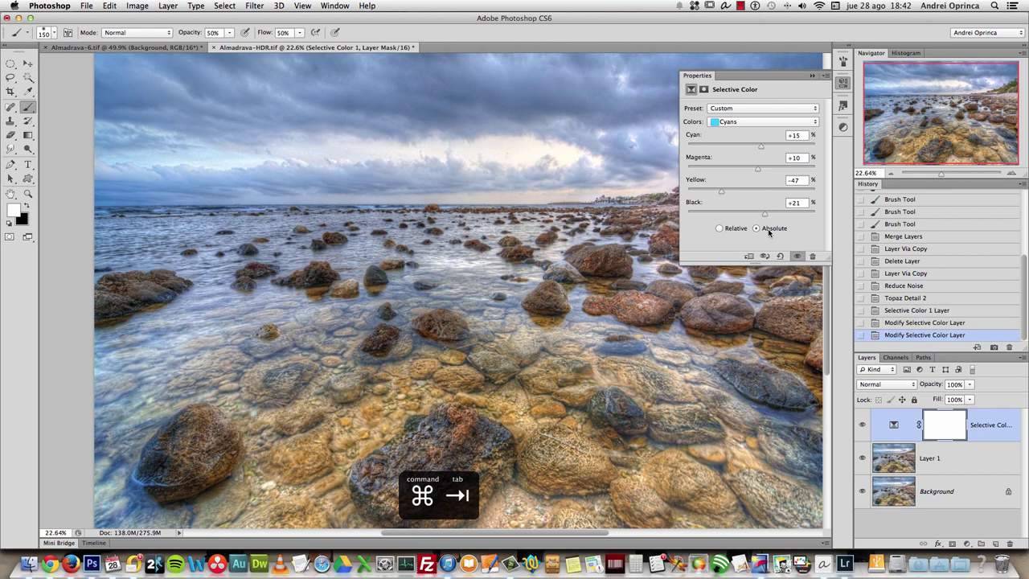
- Set the Blues range to Cyan -3, Magenta -24, Yellow -42 and Black +36
{"action": "left_click", "coordinate": [754, 122]}
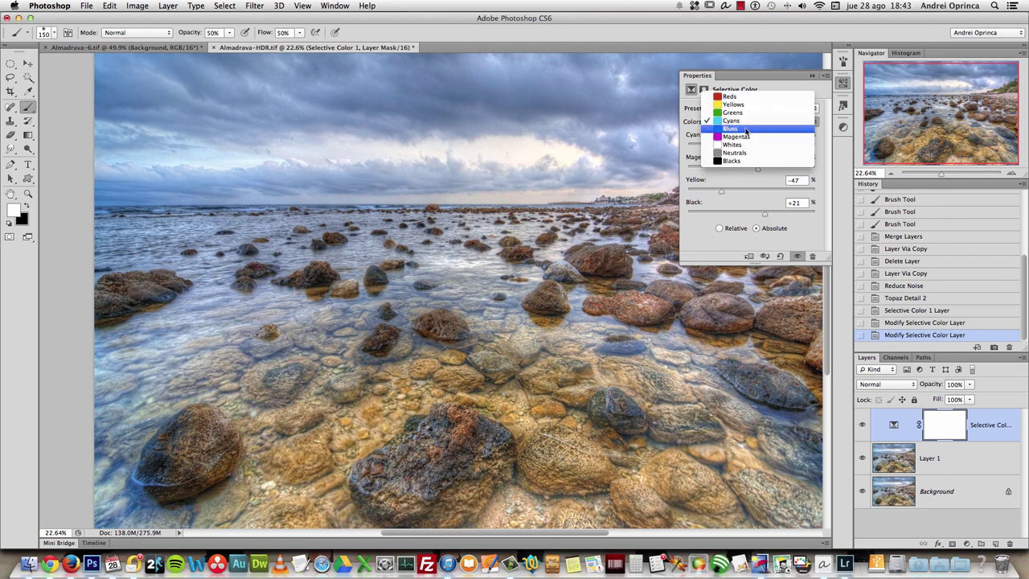
{"action": "left_click", "coordinate": [746, 129]}
{"action": "left_click_drag", "start_coordinate": [752, 148], "coordinate": [738, 169]}
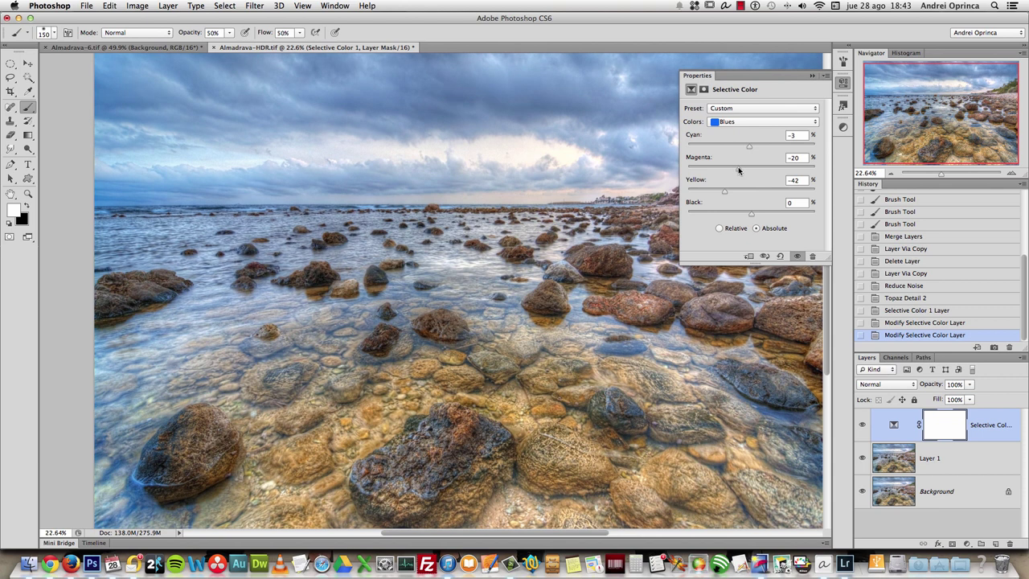
{"action": "mouse_move", "coordinate": [754, 213]}
{"action": "left_mouse_down"}
{"action": "mouse_move", "coordinate": [788, 216]}
{"action": "mouse_move", "coordinate": [758, 214]}
{"action": "mouse_move", "coordinate": [774, 217]}
{"action": "left_mouse_up"}
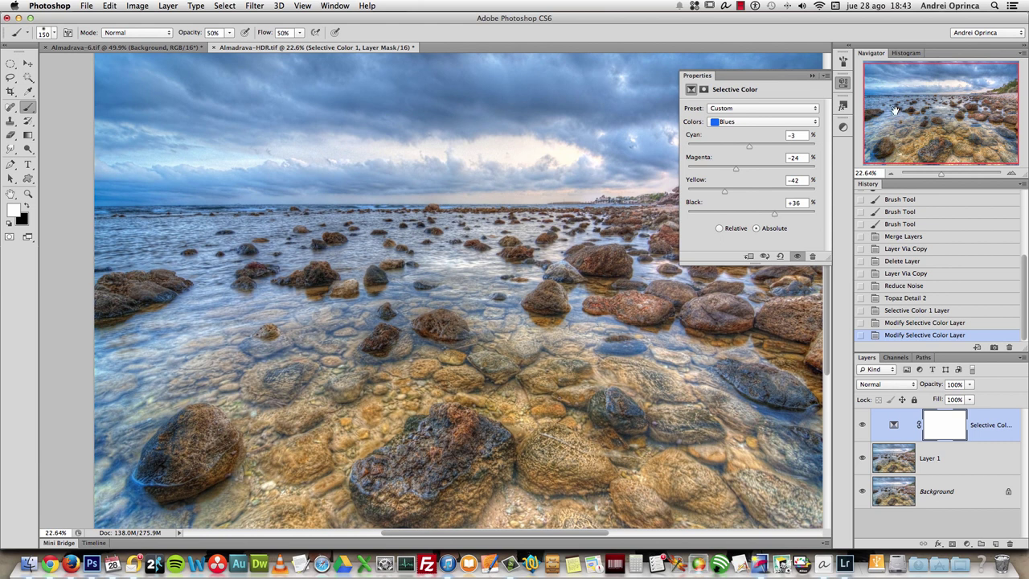
- Zoom out to the whole image and toggle the Selective Color layer to compare before and after
{"action": "left_click", "coordinate": [812, 75]}
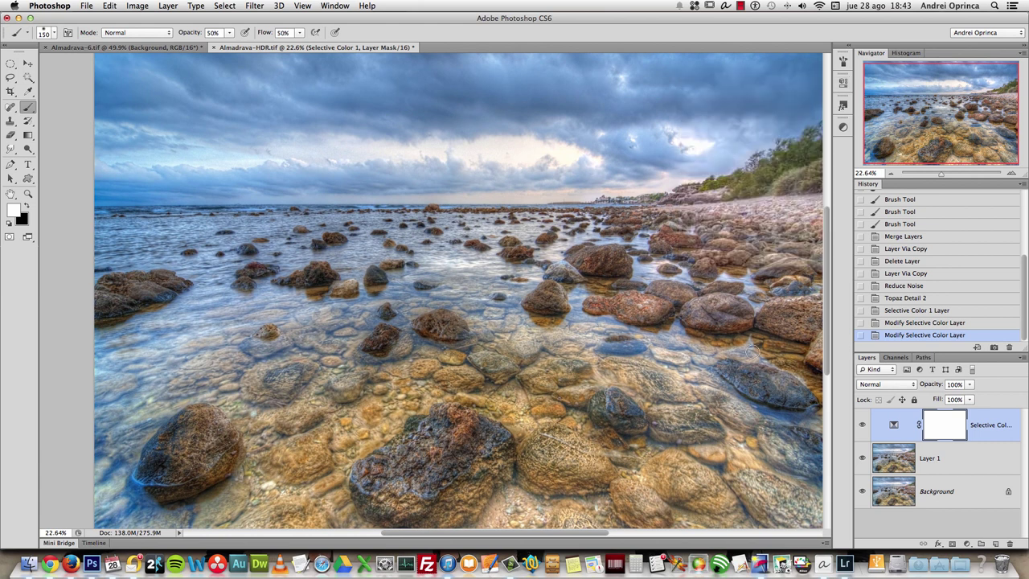
{"action": "left_click", "coordinate": [890, 173]}
{"action": "left_click", "coordinate": [862, 425]}
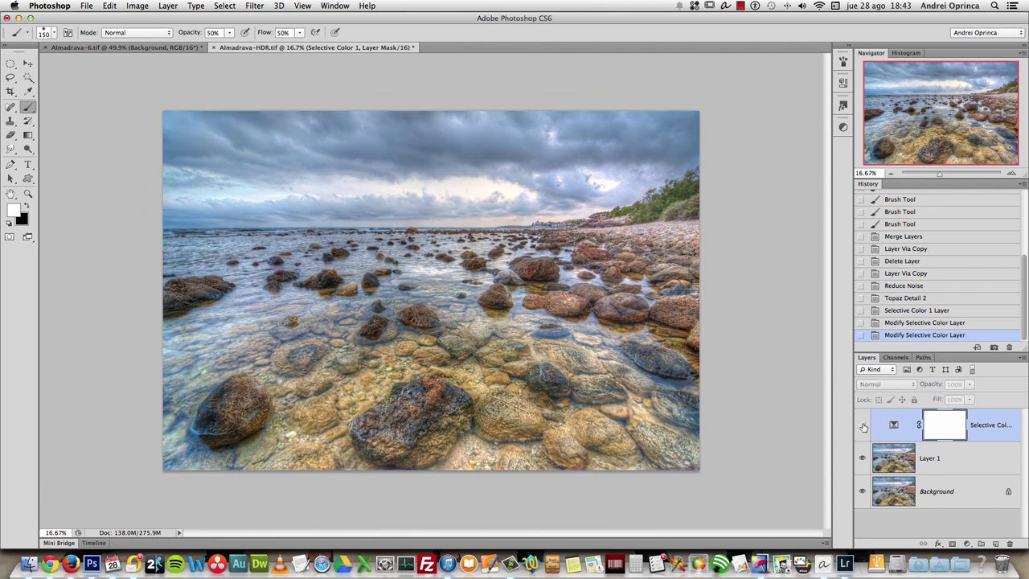
{"action": "left_click", "coordinate": [862, 424]}
{"action": "left_click", "coordinate": [862, 425]}
{"action": "left_click", "coordinate": [862, 425]}
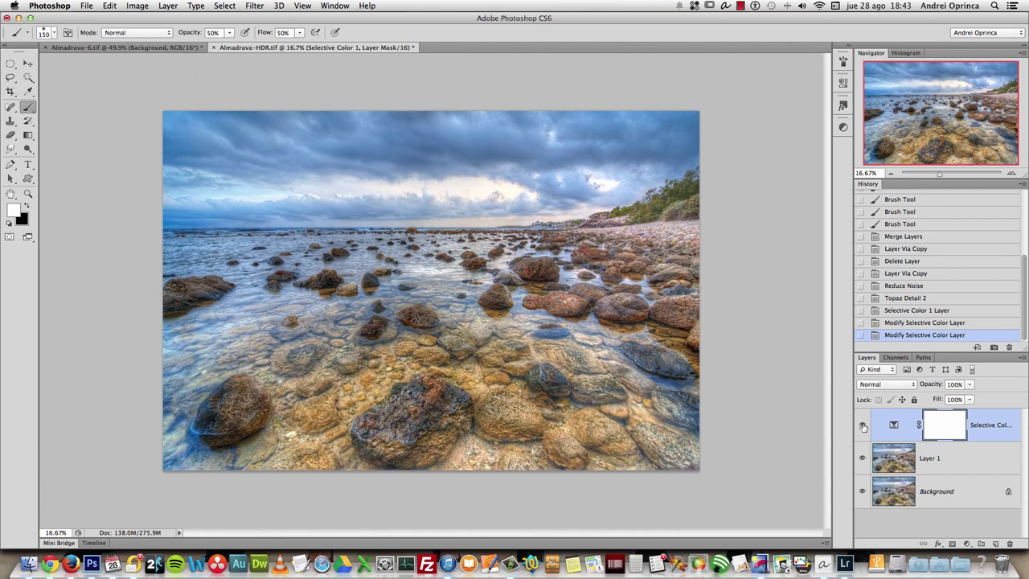
{"action": "left_click", "coordinate": [863, 425]}
{"action": "left_click", "coordinate": [862, 425]}
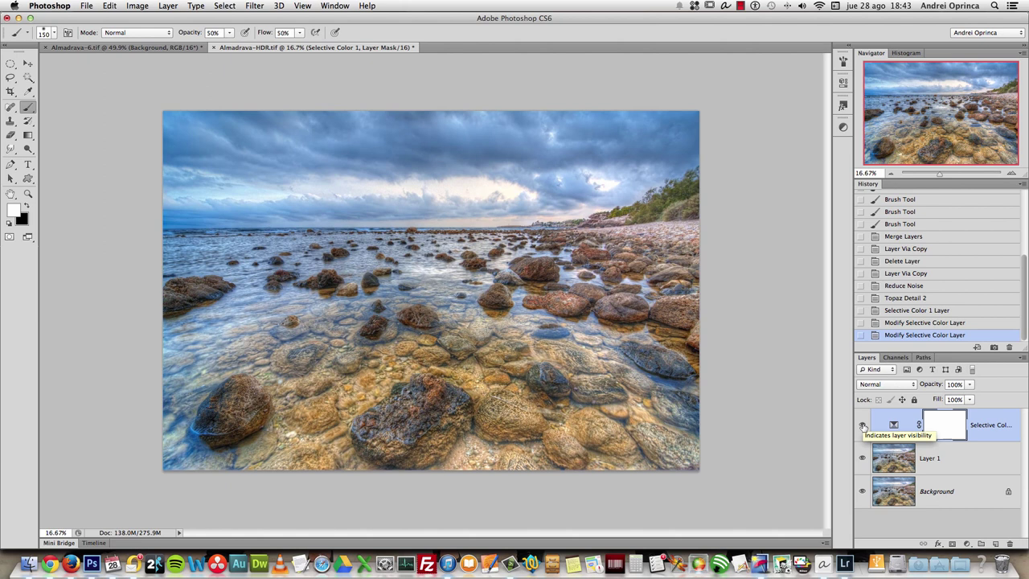
{"action": "left_click", "coordinate": [862, 424]}
{"action": "left_click", "coordinate": [863, 425]}
- Reopen Selective Color and adjust the cyan and magenta values of the Neutrals
{"action": "double_click", "coordinate": [894, 425]}
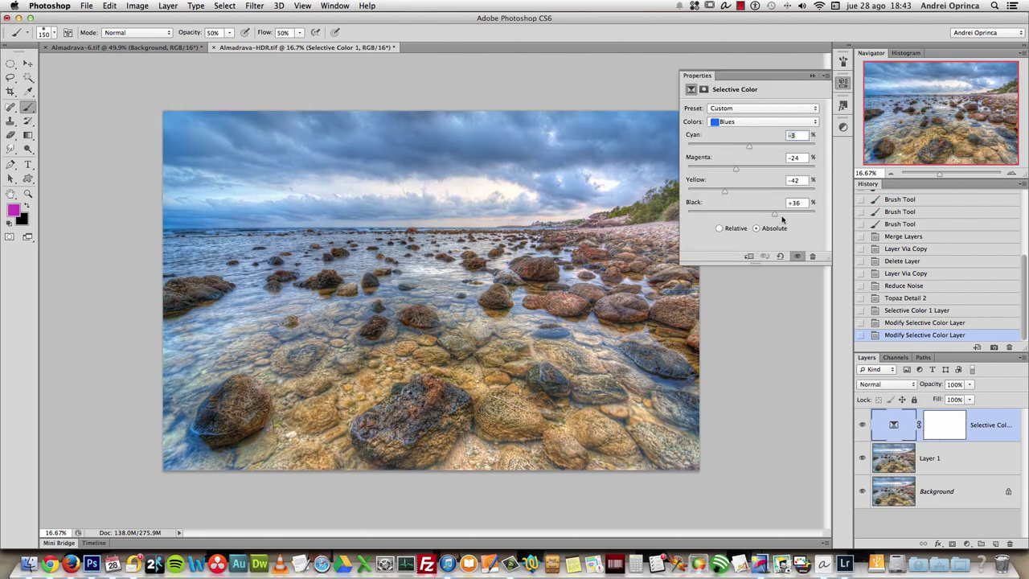
{"action": "left_click", "coordinate": [750, 122]}
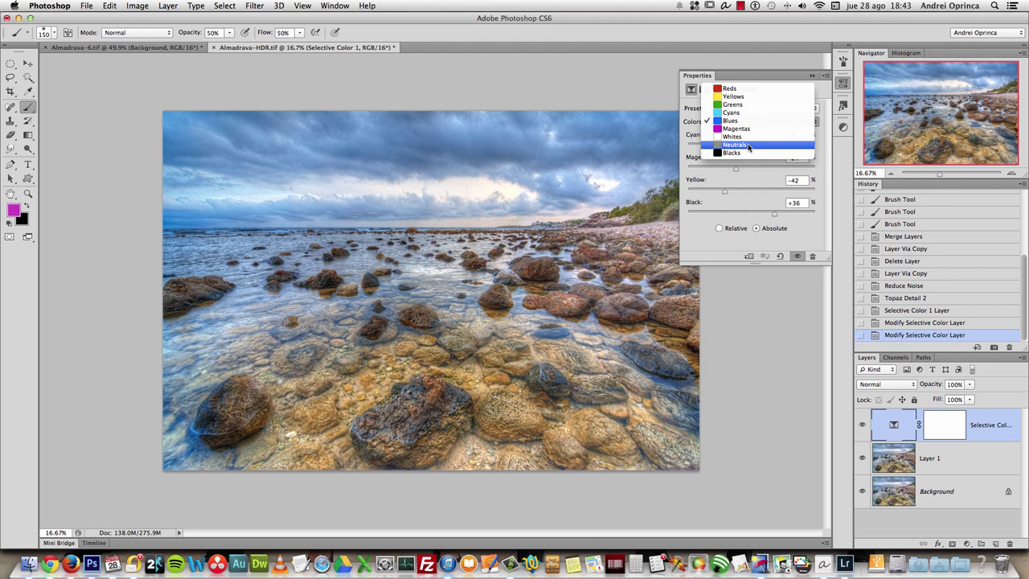
{"action": "left_click", "coordinate": [748, 145]}
{"action": "left_click", "coordinate": [612, 225], "text": "alt"}
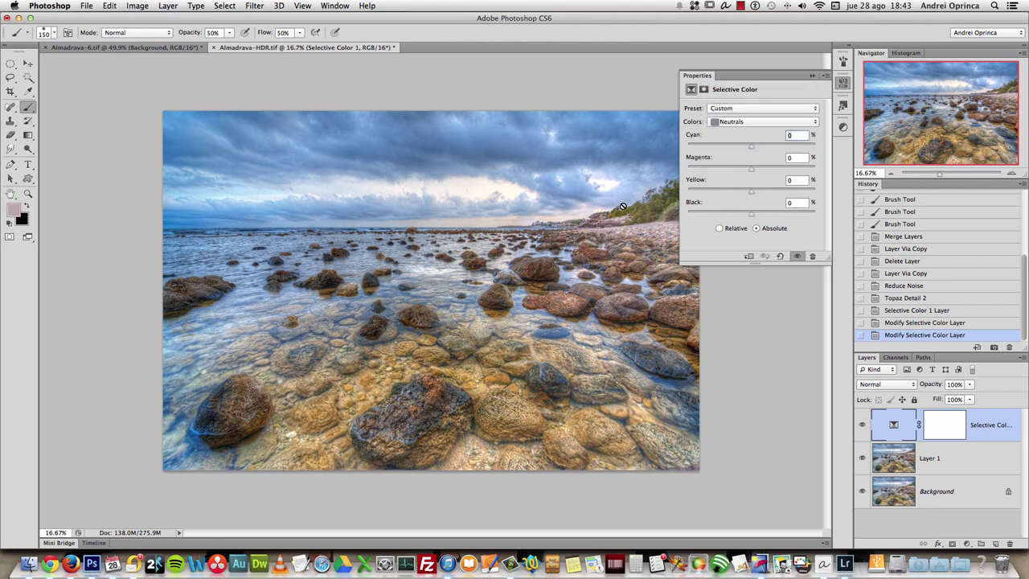
{"action": "left_click_drag", "start_coordinate": [752, 144], "coordinate": [751, 171]}
{"action": "left_click", "coordinate": [750, 148]}
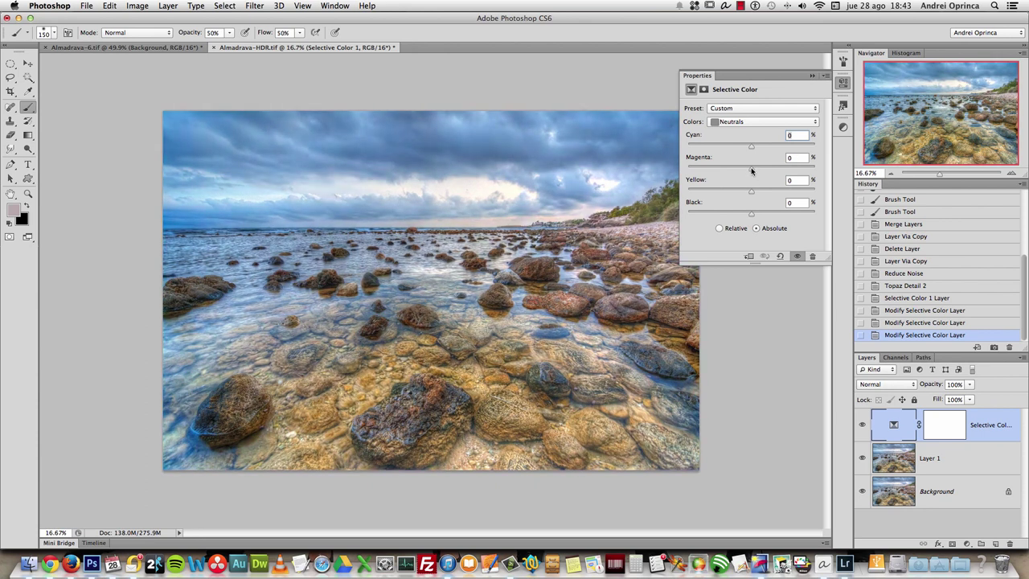
{"action": "left_click", "coordinate": [791, 157]}
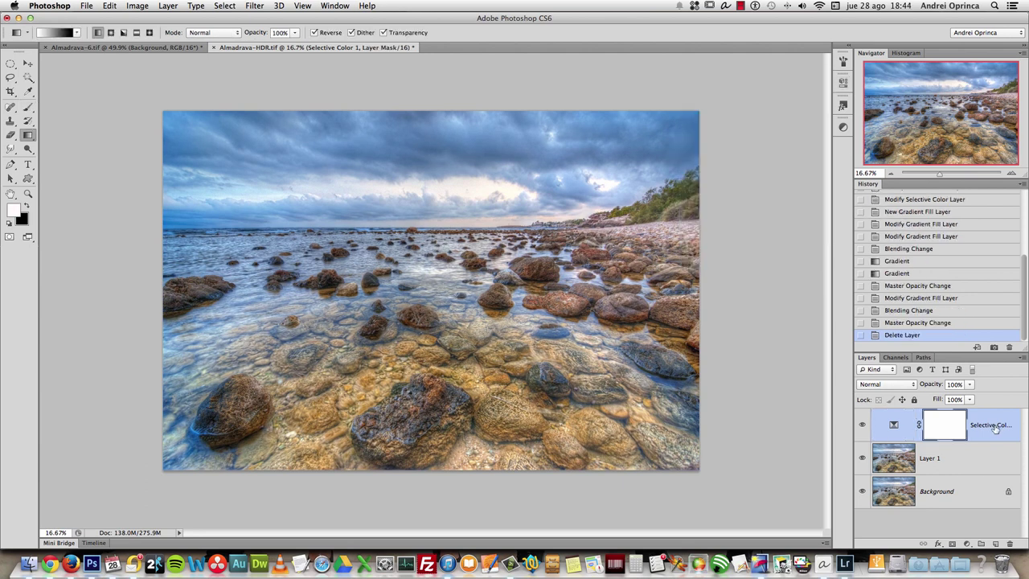
- Add a Black, White Gradient Map layer blended as Soft Light at 22% opacity
{"action": "left_click", "coordinate": [967, 544]}
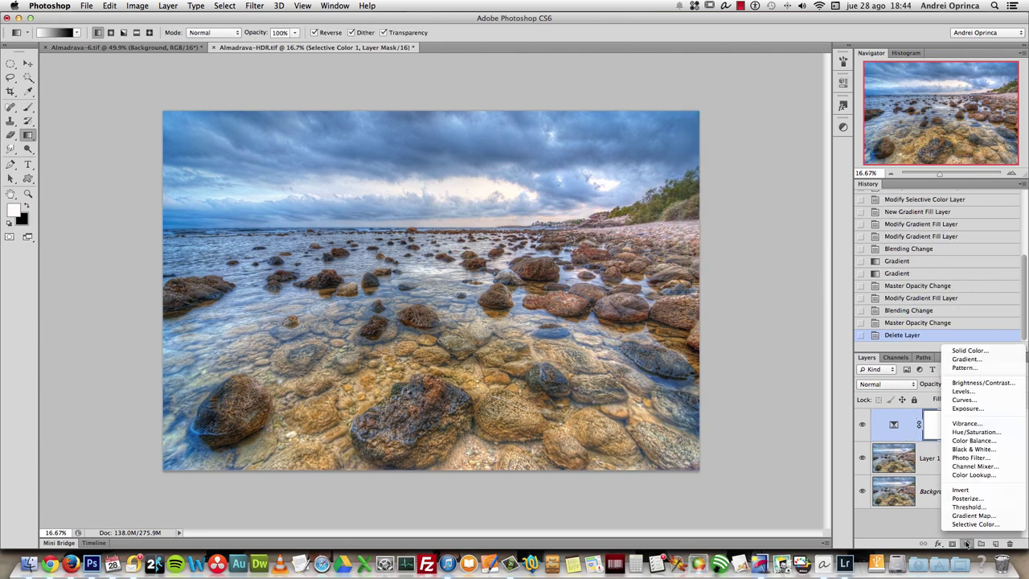
{"action": "left_click", "coordinate": [974, 515]}
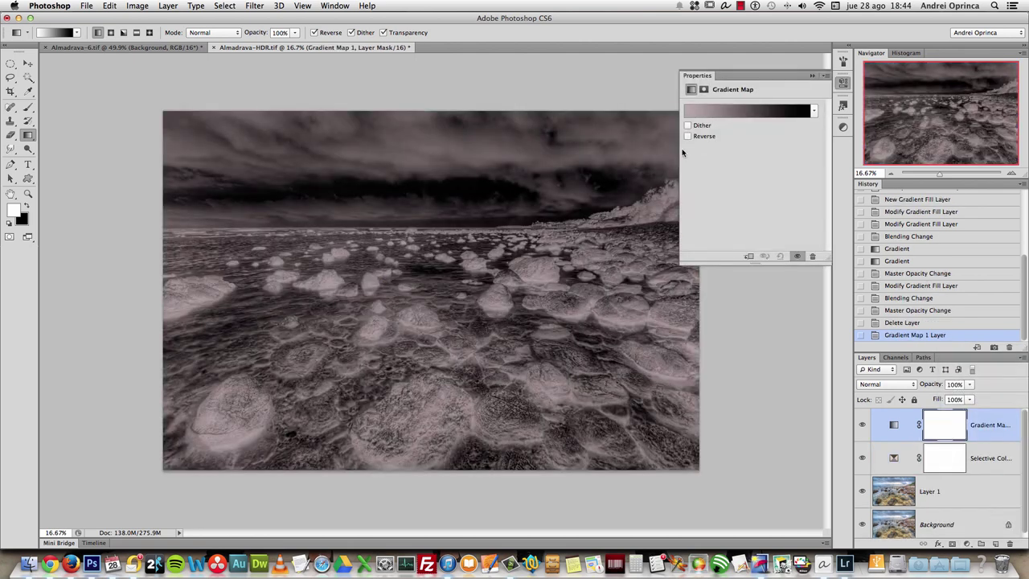
{"action": "left_click", "coordinate": [736, 107]}
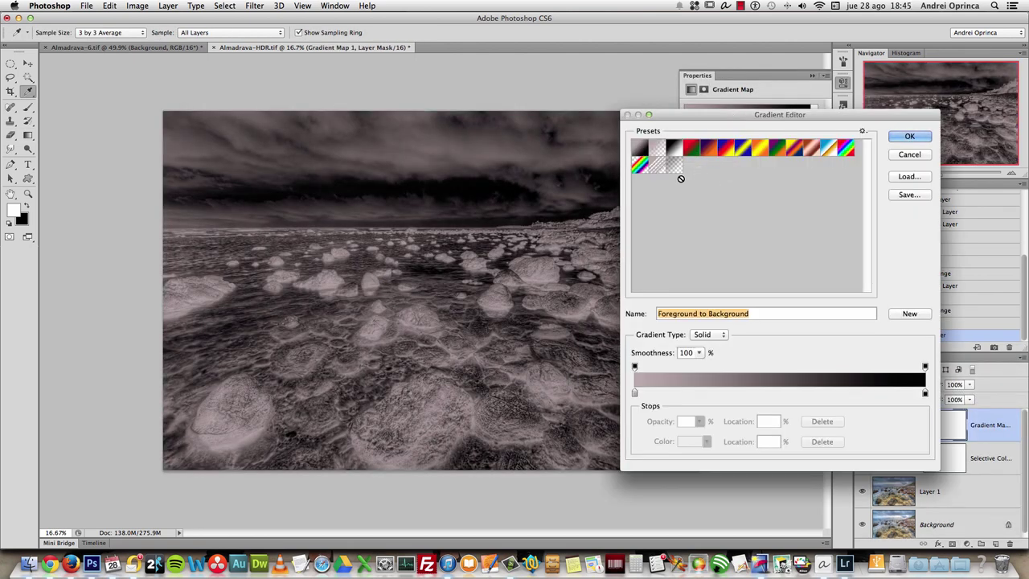
{"action": "left_click", "coordinate": [675, 151]}
{"action": "left_click", "coordinate": [889, 136]}
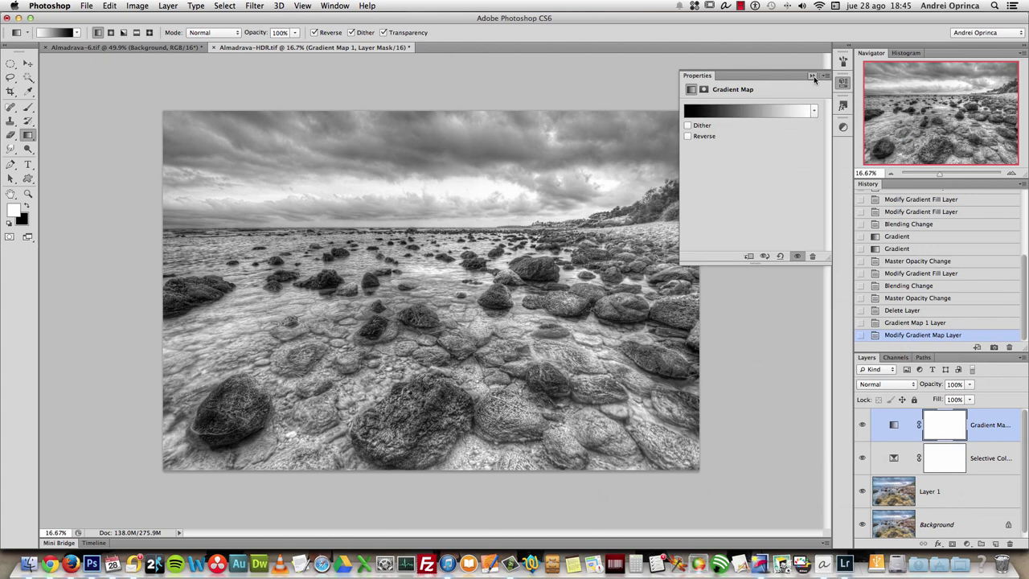
{"action": "left_click", "coordinate": [812, 75]}
{"action": "left_click", "coordinate": [902, 384]}
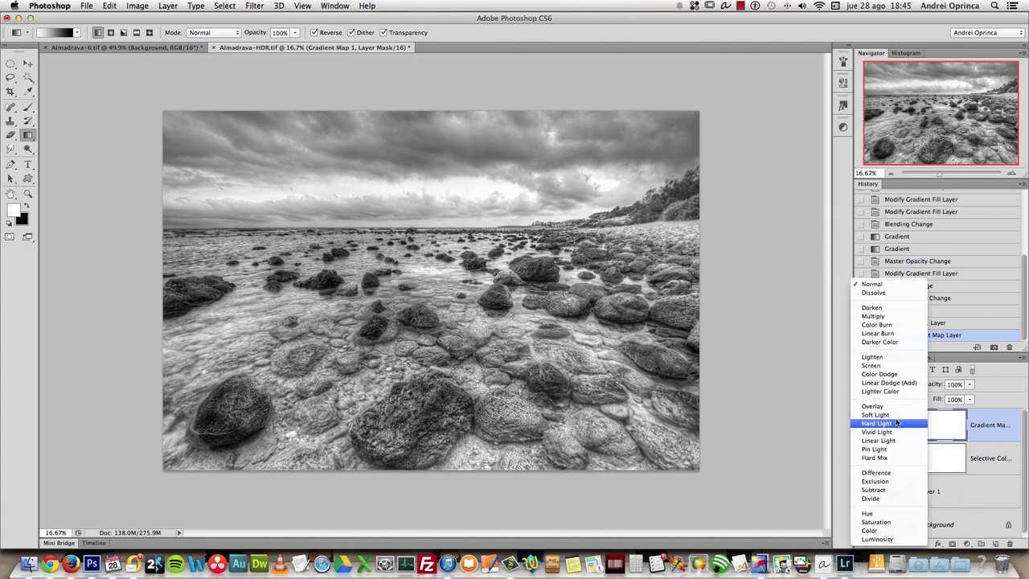
{"action": "left_click", "coordinate": [884, 420]}
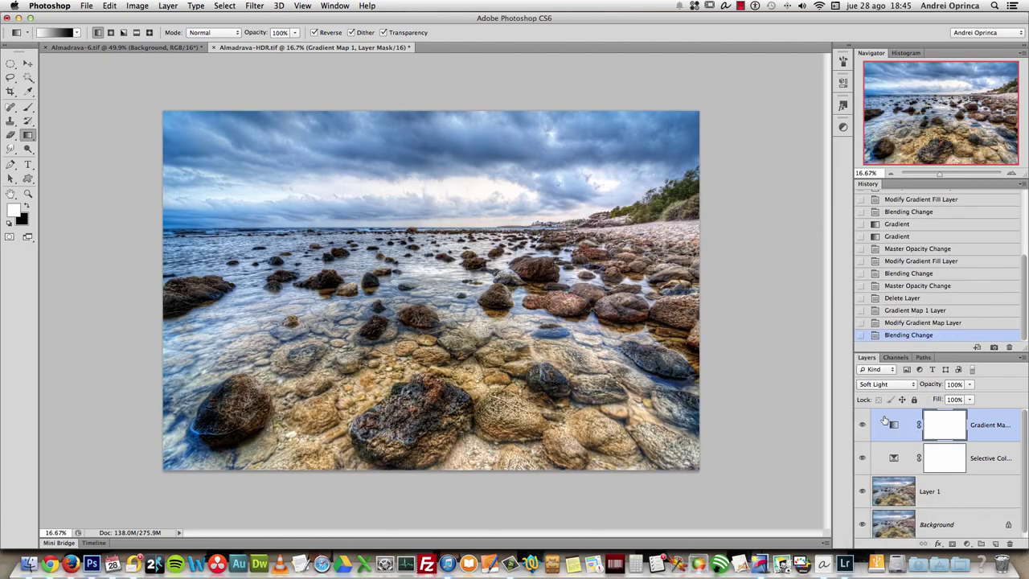
{"action": "left_click", "coordinate": [968, 384]}
{"action": "left_click_drag", "start_coordinate": [929, 394], "coordinate": [930, 394]}
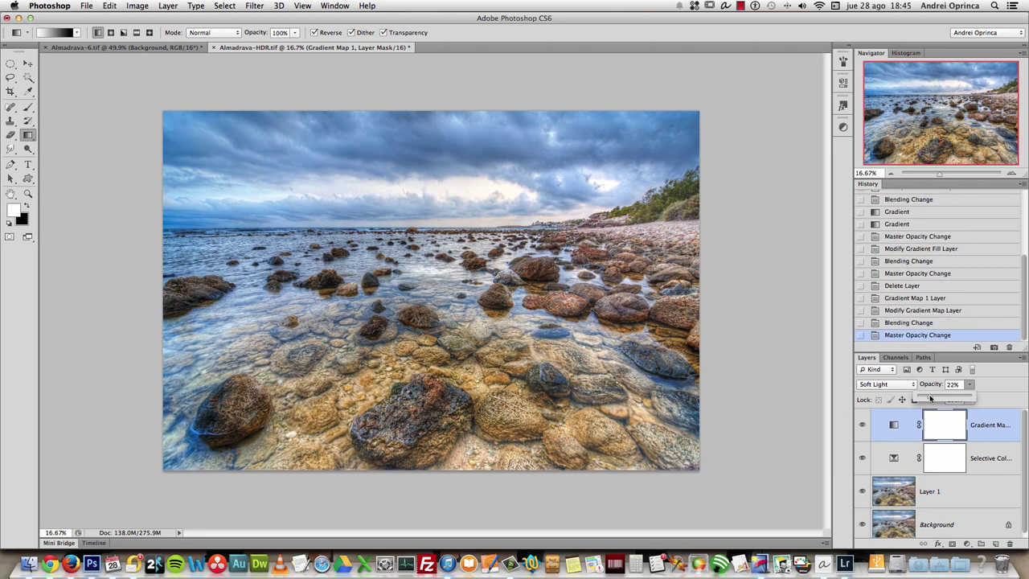
- Toggle the Gradient Map layer repeatedly to compare, then select the adjustment itself rather than its mask
{"action": "left_click", "coordinate": [862, 424]}
{"action": "left_click", "coordinate": [862, 424]}
{"action": "left_click", "coordinate": [862, 424]}
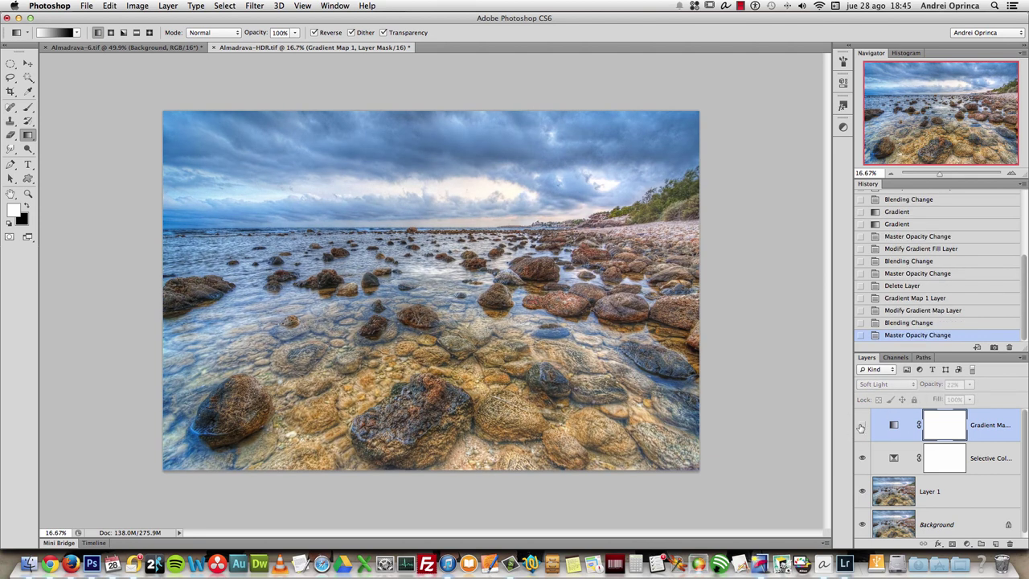
{"action": "left_click", "coordinate": [861, 424]}
{"action": "left_click", "coordinate": [861, 425]}
{"action": "left_click", "coordinate": [861, 424]}
{"action": "left_click", "coordinate": [861, 425]}
{"action": "left_click", "coordinate": [861, 425]}
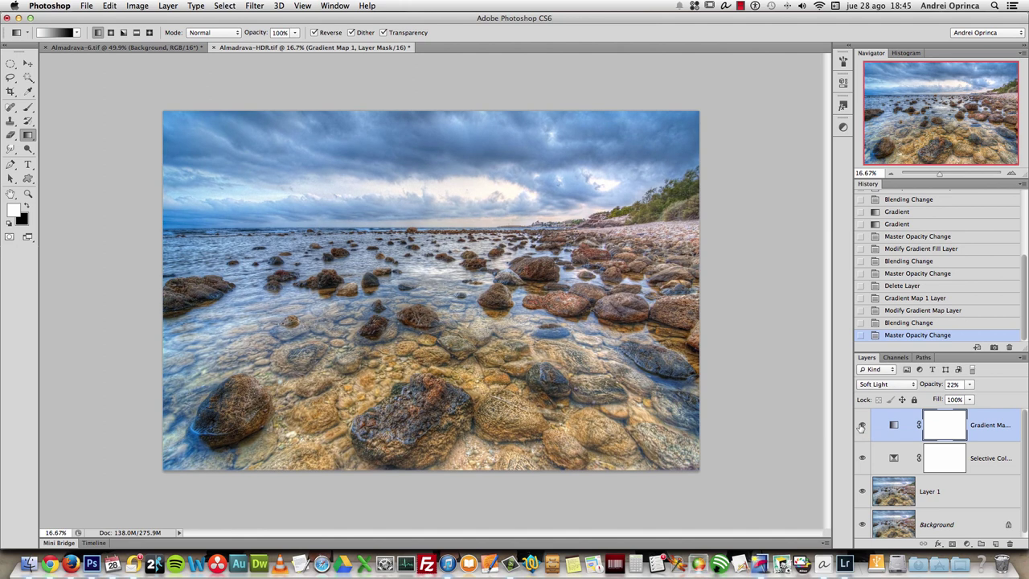
{"action": "left_click", "coordinate": [1003, 425]}
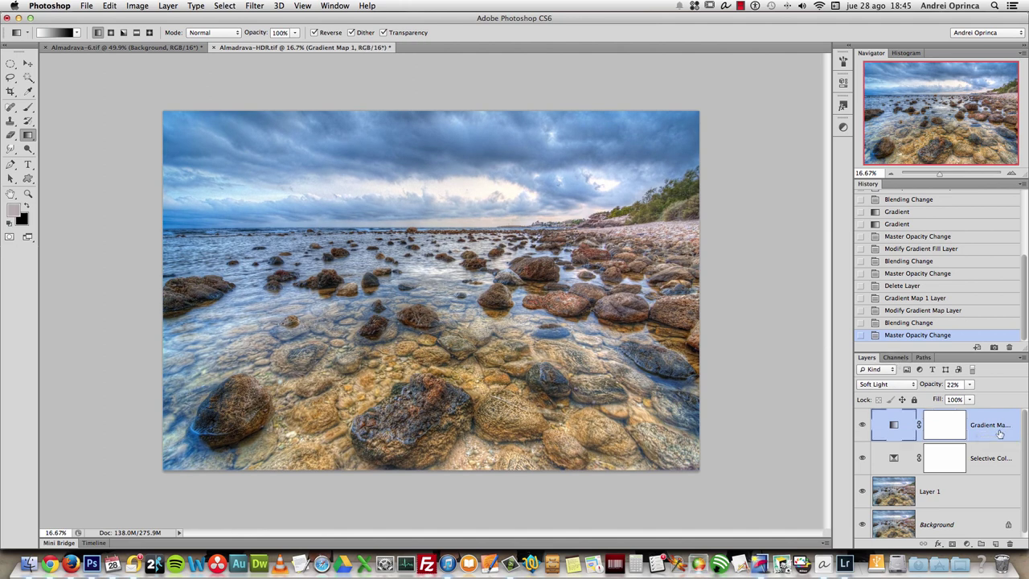
{"action": "left_click", "coordinate": [966, 543]}
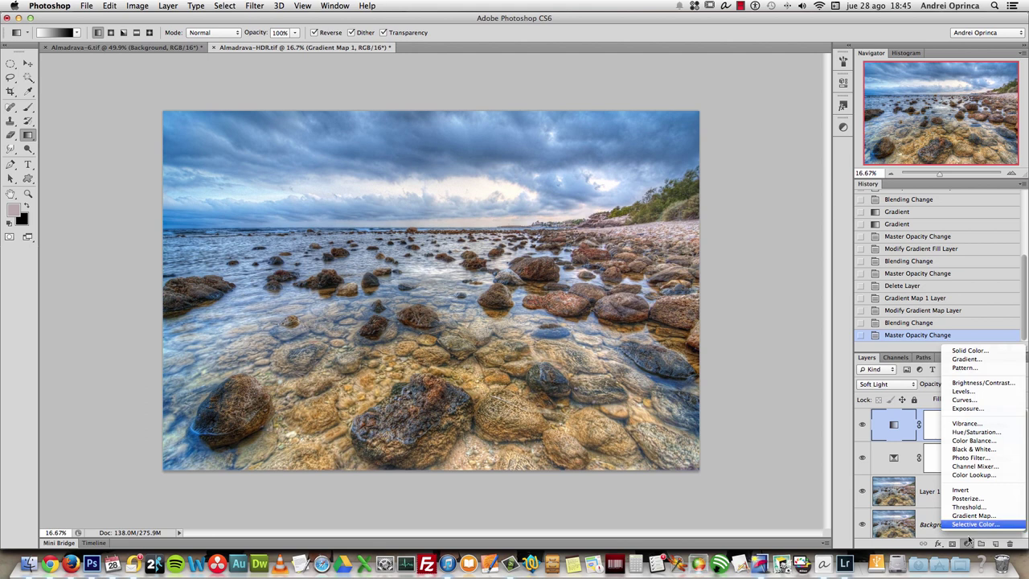
- Add a Curves adjustment layer and pull the Blue channel's upper curve down to reduce blue
{"action": "left_click", "coordinate": [967, 399]}
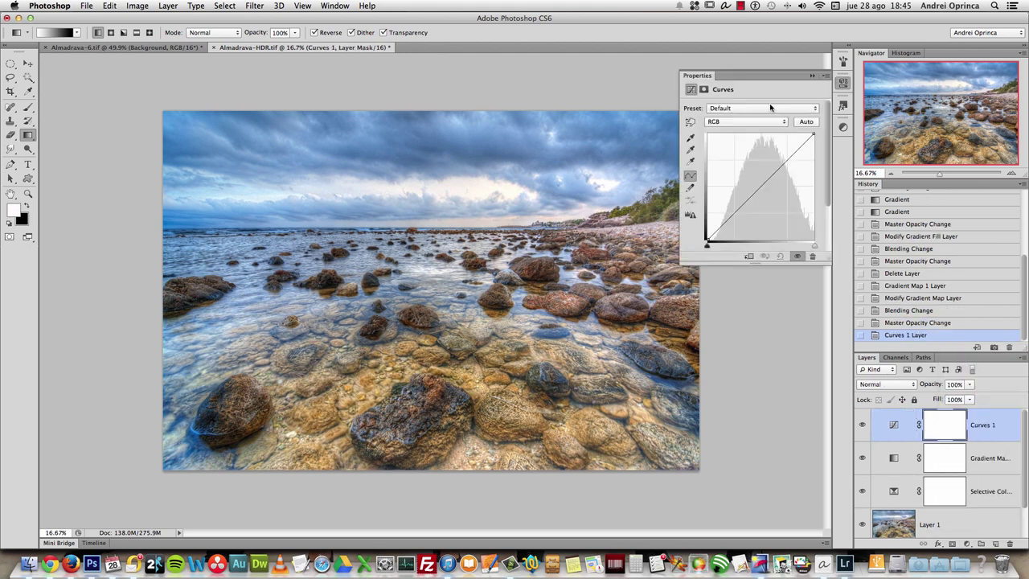
{"action": "left_click", "coordinate": [737, 121]}
{"action": "left_click", "coordinate": [725, 147]}
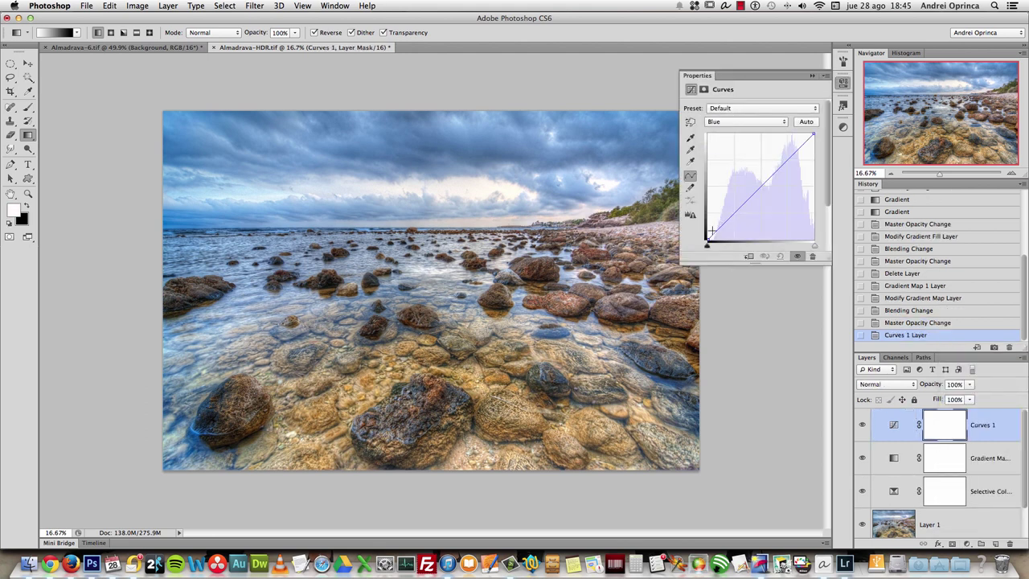
{"action": "left_click_drag", "start_coordinate": [706, 238], "coordinate": [706, 232]}
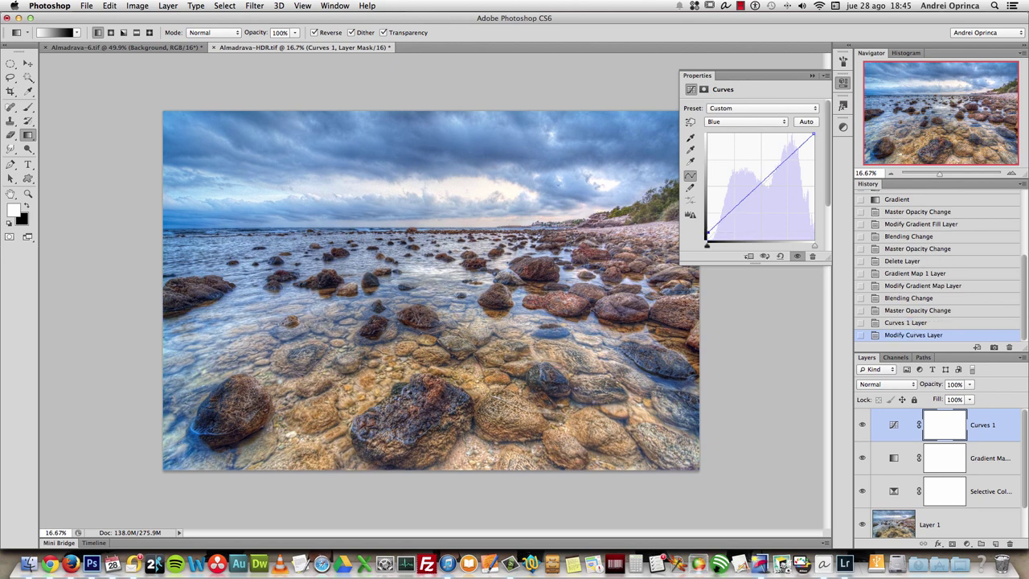
{"action": "left_click_drag", "start_coordinate": [813, 134], "coordinate": [815, 136]}
{"action": "left_click_drag", "start_coordinate": [808, 144], "coordinate": [823, 121]}
{"action": "left_click_drag", "start_coordinate": [707, 233], "coordinate": [707, 250]}
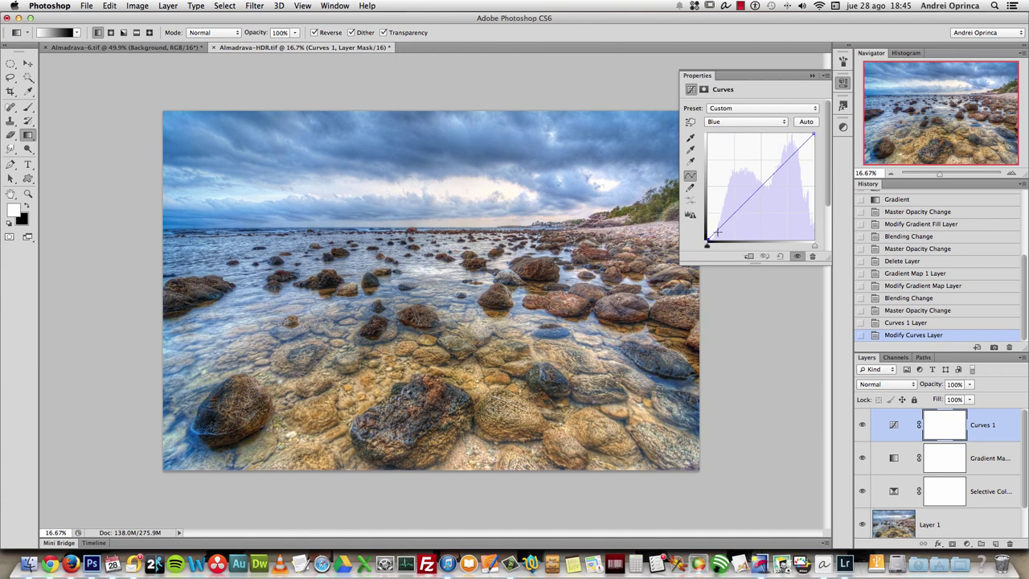
{"action": "left_click", "coordinate": [720, 221]}
{"action": "left_click_drag", "start_coordinate": [781, 156], "coordinate": [789, 163]}
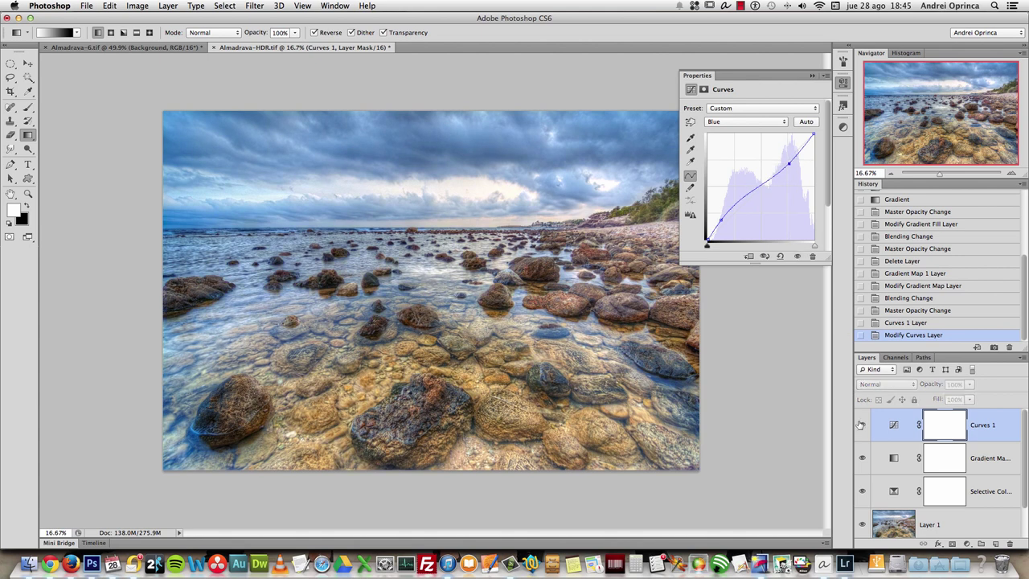
- Lower the Red channel curve points to cool the image and set the Curves opacity to 56%
{"action": "left_click", "coordinate": [745, 121]}
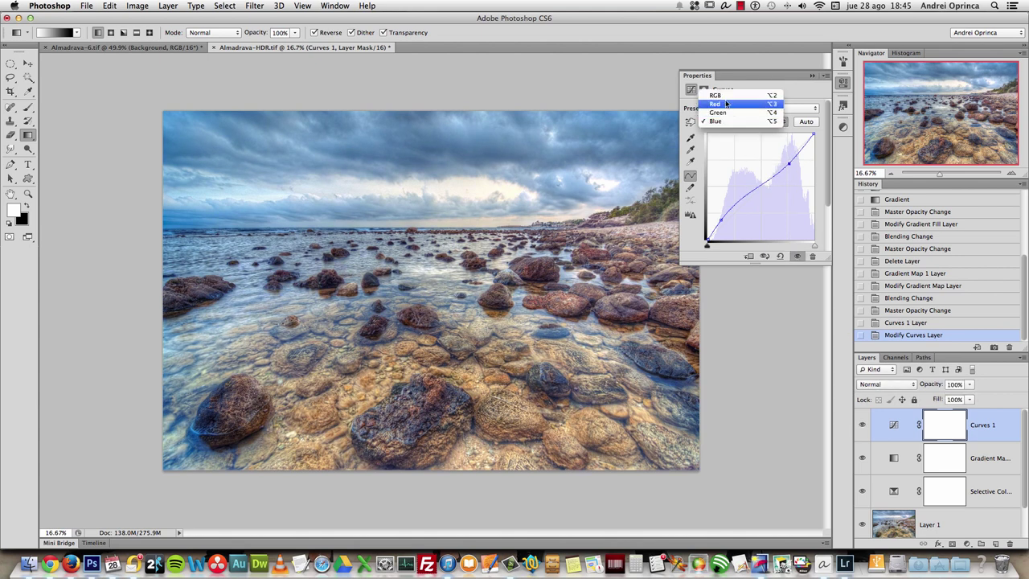
{"action": "left_click", "coordinate": [730, 105]}
{"action": "left_click_drag", "start_coordinate": [724, 220], "coordinate": [724, 217]}
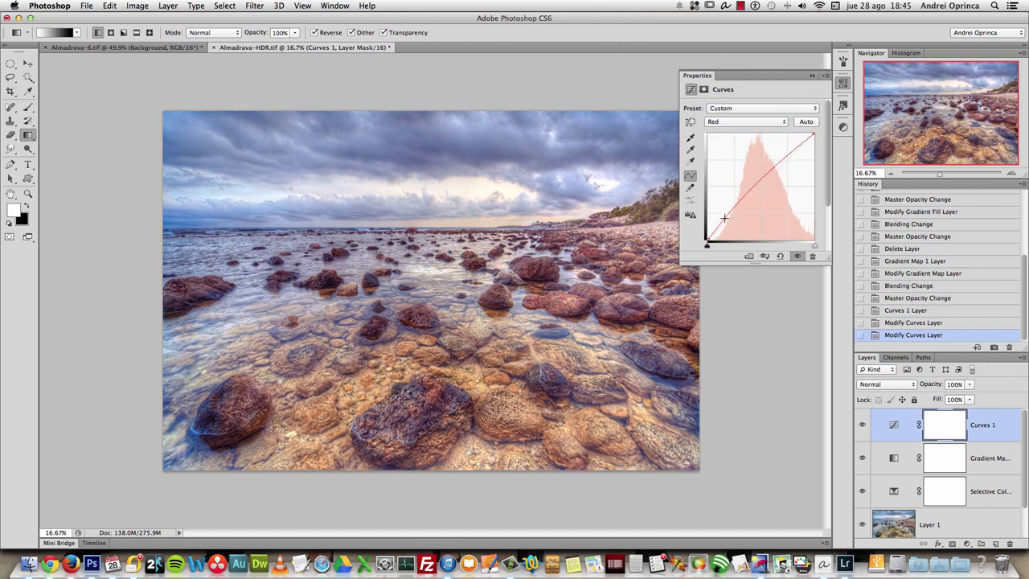
{"action": "left_click_drag", "start_coordinate": [786, 163], "coordinate": [784, 157]}
{"action": "left_click_drag", "start_coordinate": [723, 215], "coordinate": [725, 223]}
{"action": "left_click_drag", "start_coordinate": [784, 156], "coordinate": [785, 160]}
{"action": "left_click_drag", "start_coordinate": [969, 384], "coordinate": [947, 397]}
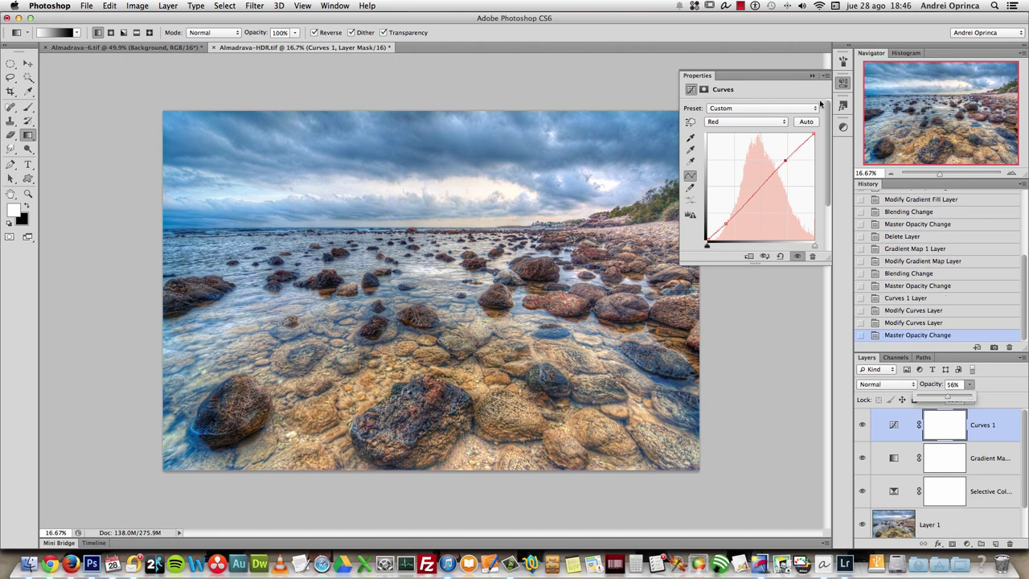
{"action": "left_click", "coordinate": [819, 147]}
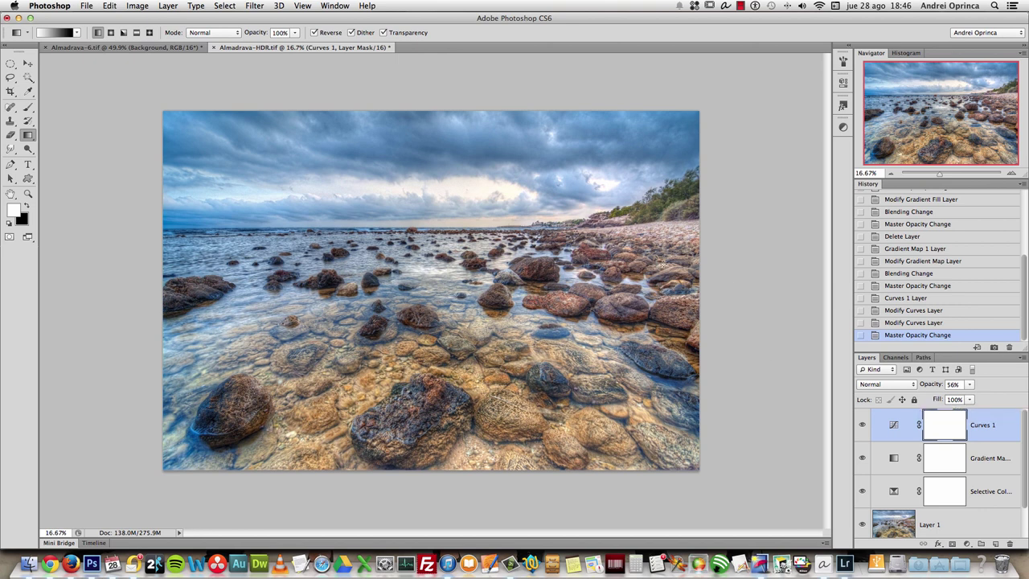
{"action": "left_click", "coordinate": [967, 543]}
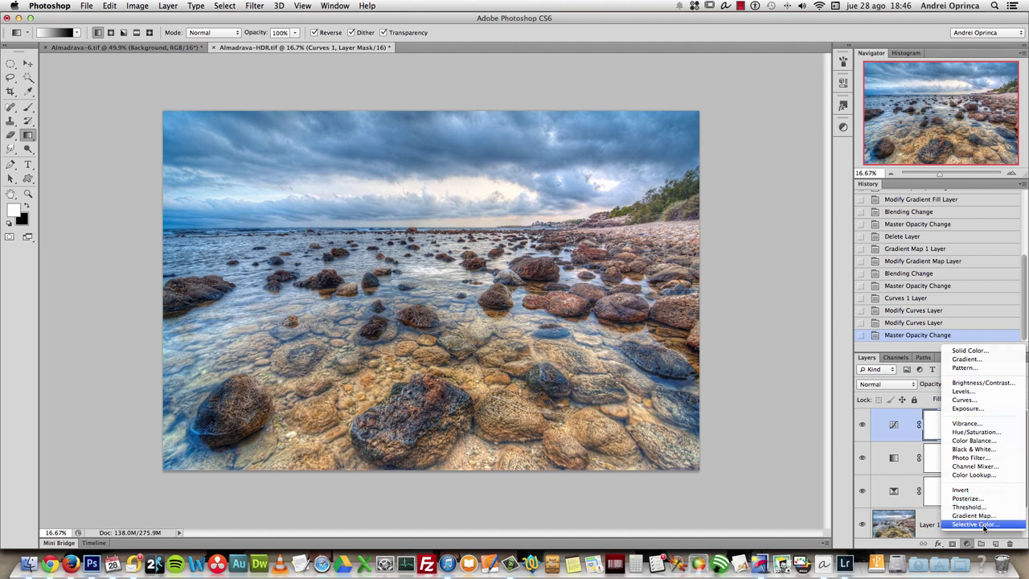
- Add a Color Lookup layer and try the Gold-Blue, 2Strip, FuturisticBleak and LateSunset looks
{"action": "left_click", "coordinate": [973, 475]}
{"action": "left_click", "coordinate": [776, 122]}
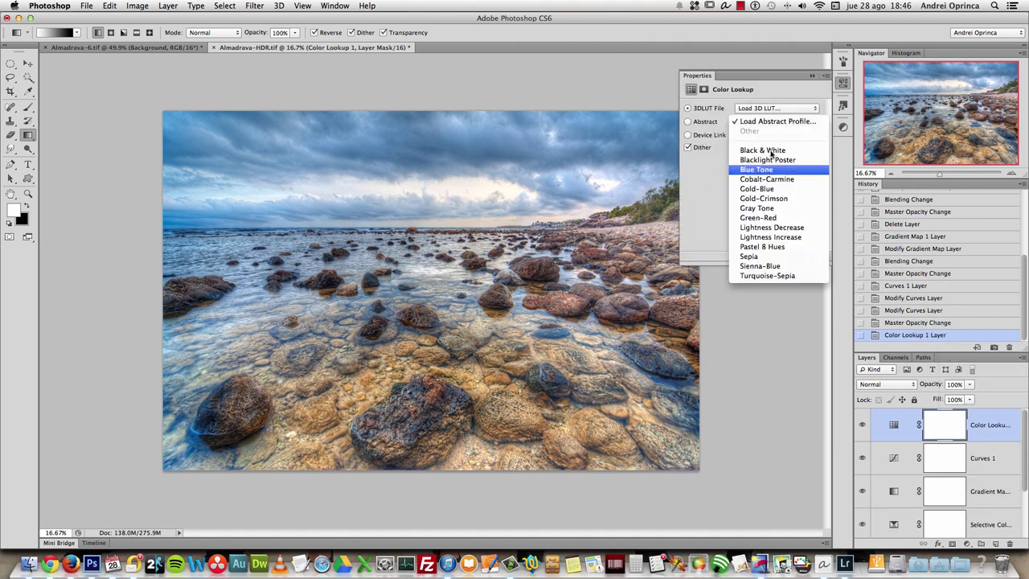
{"action": "left_click", "coordinate": [764, 189]}
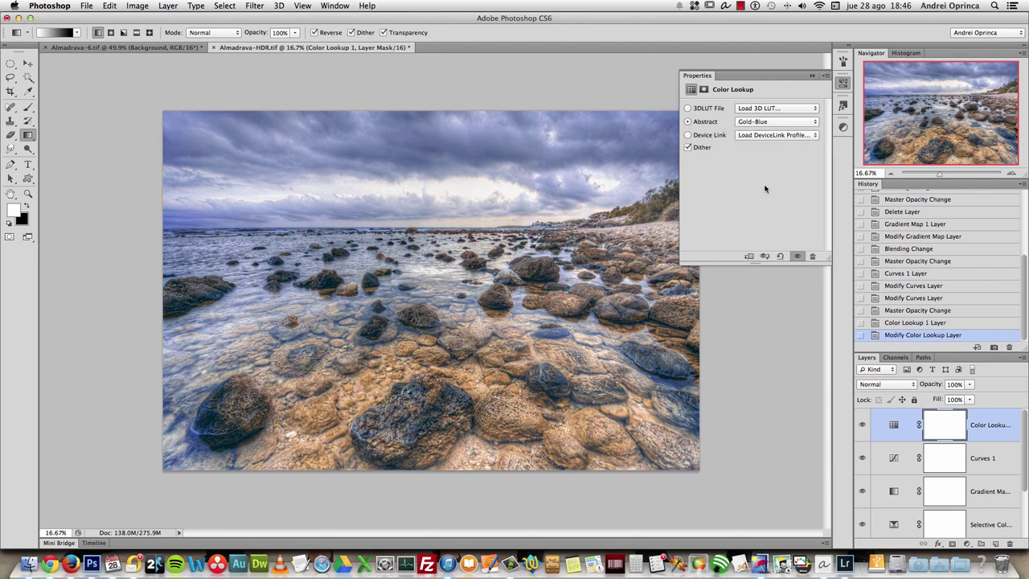
{"action": "left_click", "coordinate": [773, 108]}
{"action": "left_click", "coordinate": [763, 134]}
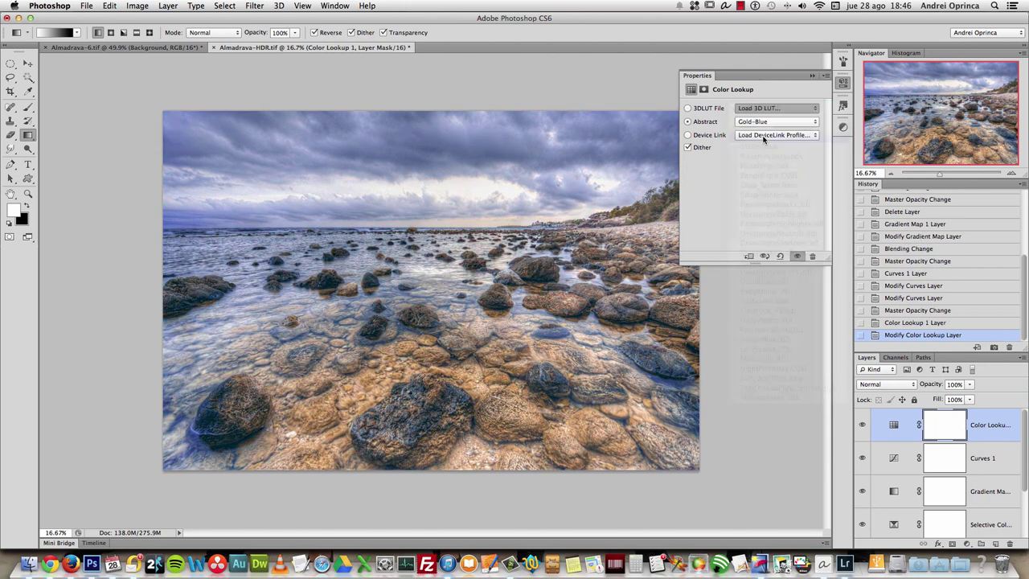
{"action": "left_click", "coordinate": [772, 110]}
{"action": "left_click", "coordinate": [774, 299]}
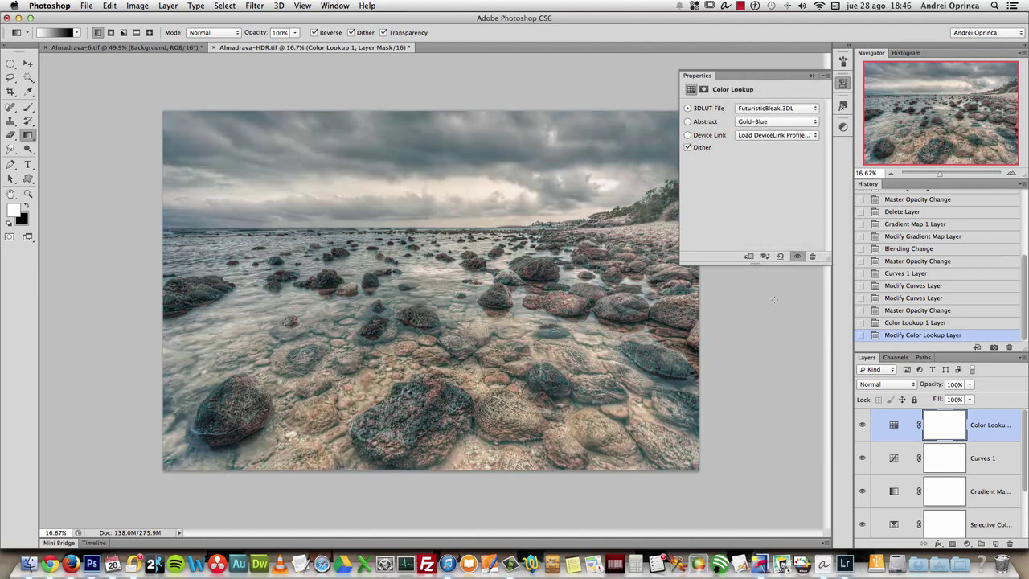
{"action": "left_click", "coordinate": [786, 111]}
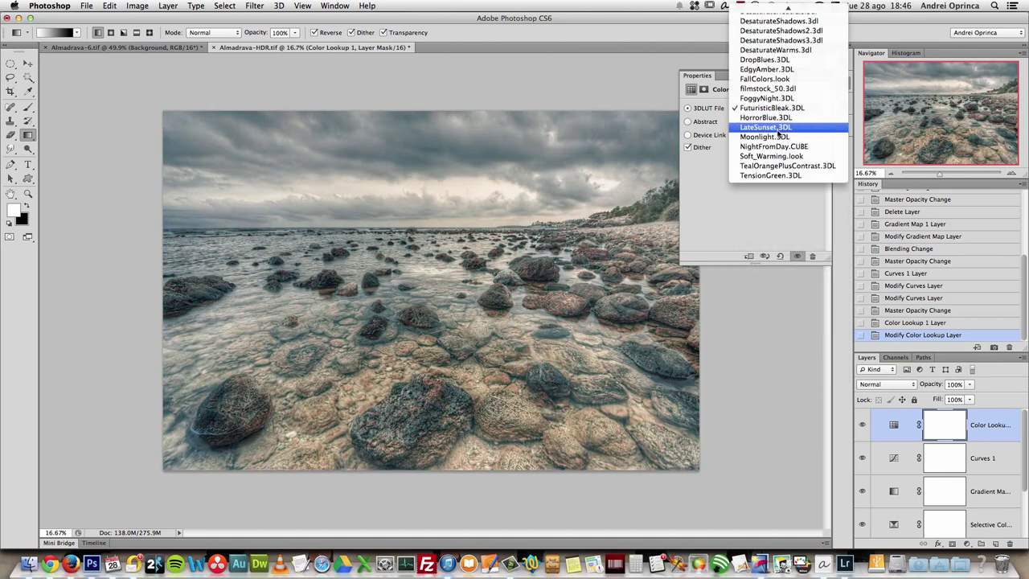
{"action": "left_click", "coordinate": [777, 129]}
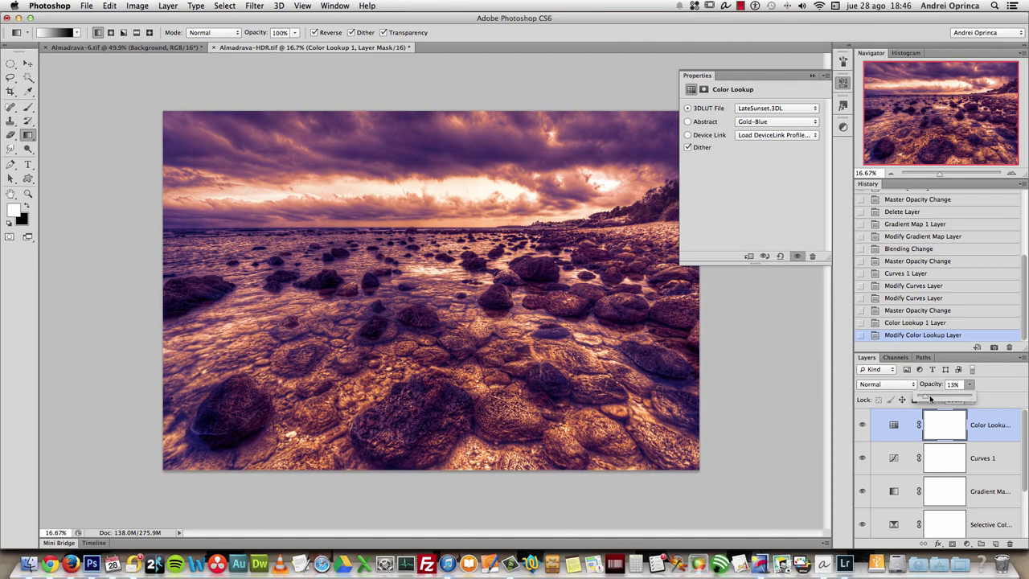
{"action": "left_click_drag", "start_coordinate": [929, 394], "coordinate": [924, 395]}
{"action": "left_click", "coordinate": [862, 426]}
{"action": "left_click", "coordinate": [862, 426]}
- Switch the lookup to the RedBlueYellow device link at about 22% opacity and compare its effect
{"action": "left_click", "coordinate": [780, 134]}
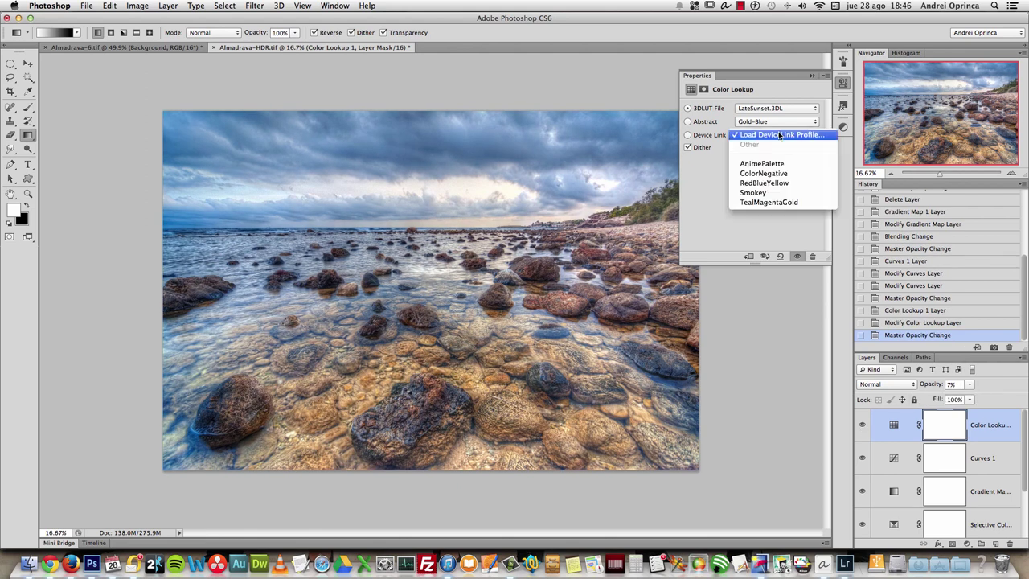
{"action": "left_click", "coordinate": [778, 183]}
{"action": "left_click", "coordinate": [969, 385]}
{"action": "left_click_drag", "start_coordinate": [965, 397], "coordinate": [993, 397]}
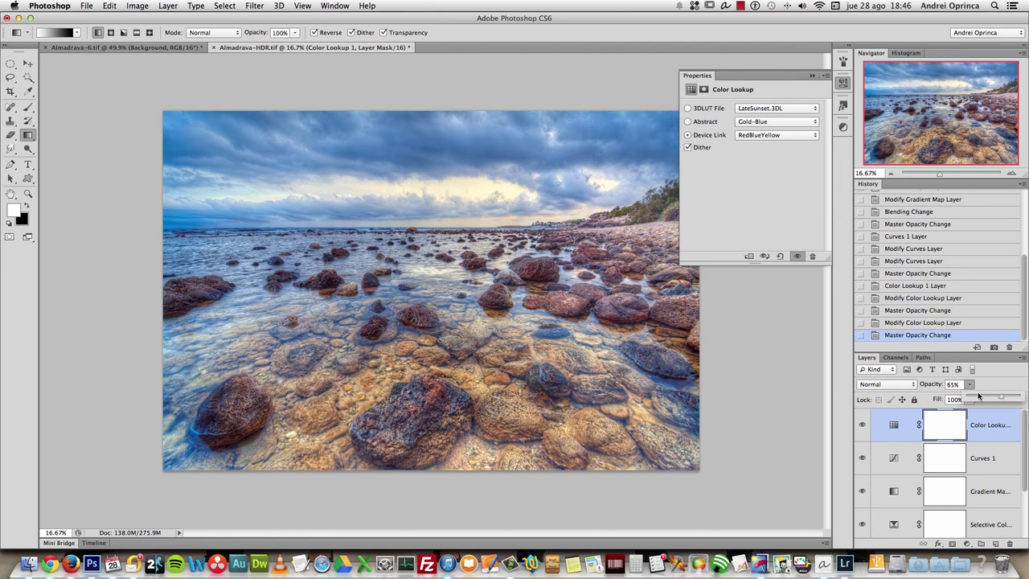
{"action": "left_click_drag", "start_coordinate": [978, 394], "coordinate": [980, 396]}
{"action": "left_click", "coordinate": [812, 74]}
{"action": "left_click", "coordinate": [862, 424]}
{"action": "left_click", "coordinate": [862, 424]}
{"action": "left_click", "coordinate": [862, 424]}
{"action": "left_click", "coordinate": [863, 425]}
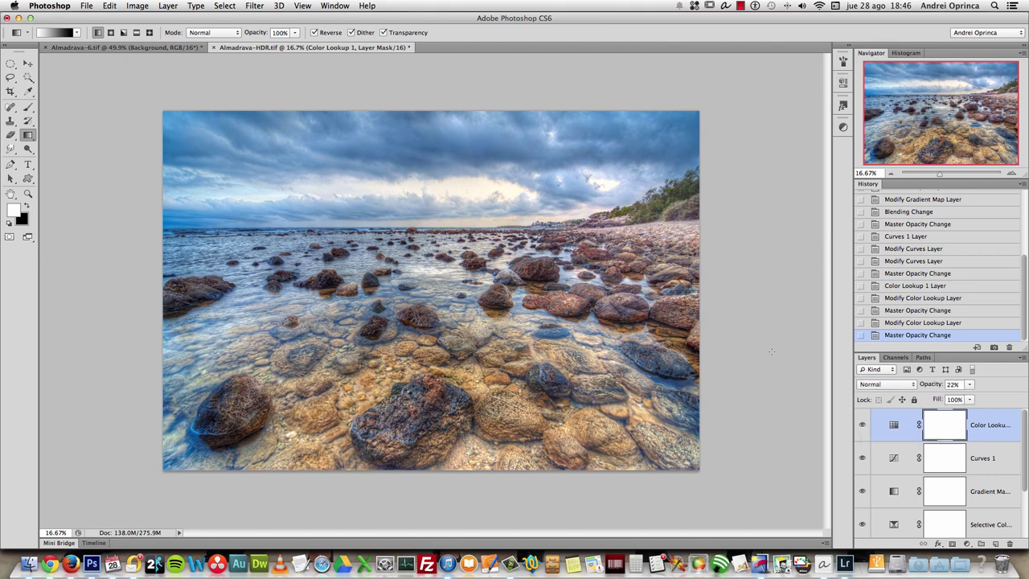
{"action": "scroll", "coordinate": [1005, 455], "scroll_direction": "down", "scroll_amount": 3}
{"action": "left_click", "coordinate": [977, 515]}
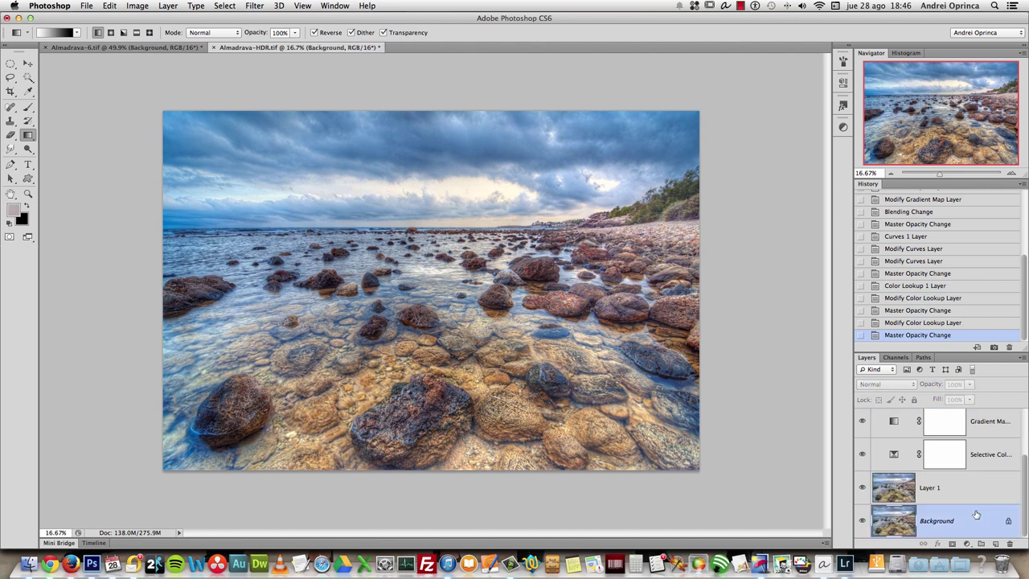
{"action": "left_click", "coordinate": [860, 520], "text": "alt"}
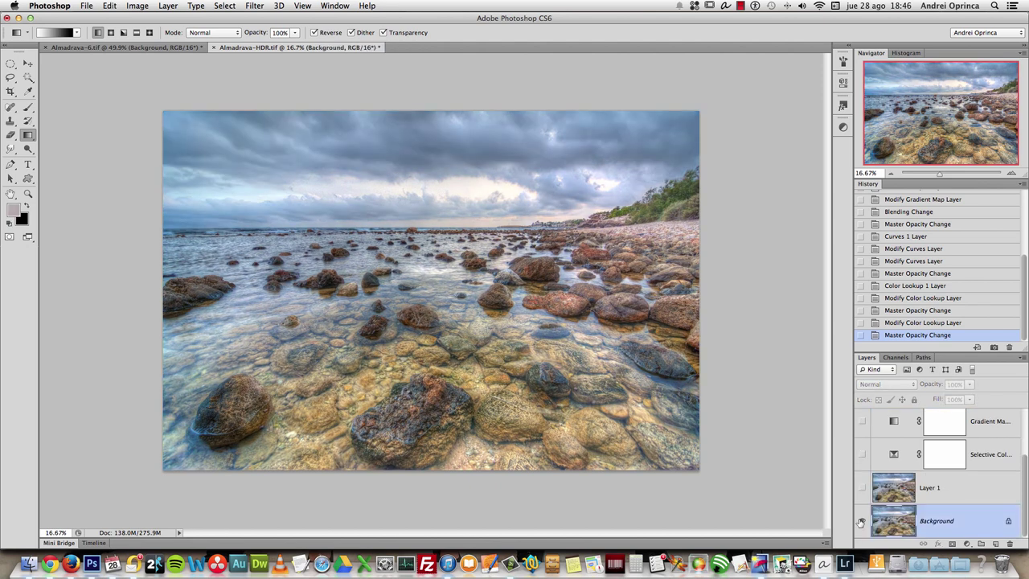
{"action": "left_click", "coordinate": [861, 521], "text": "alt"}
{"action": "left_click", "coordinate": [861, 521], "text": "alt"}
{"action": "left_click", "coordinate": [861, 521], "text": "alt"}
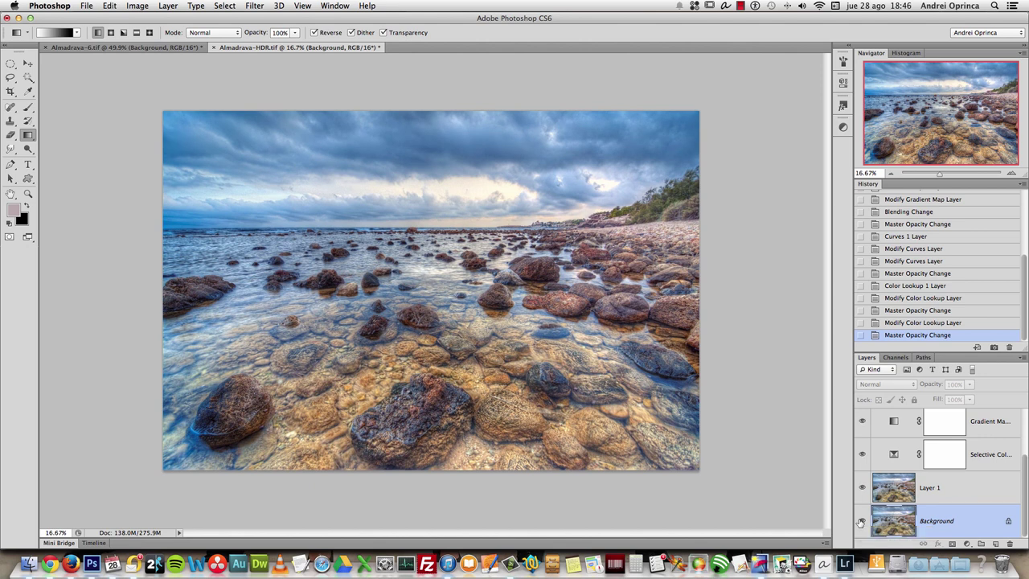
{"action": "left_click", "coordinate": [861, 521], "text": "alt"}
{"action": "left_click", "coordinate": [861, 521], "text": "alt"}
{"action": "key", "text": "alt+super+i"}
{"action": "type", "text": "2000"}
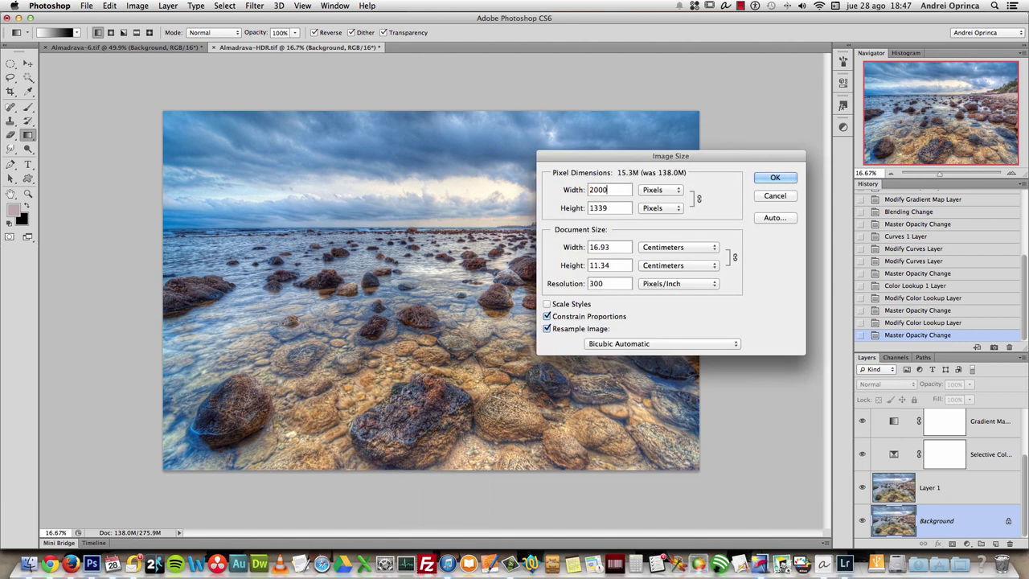
{"action": "key", "text": "Escape"}
{"action": "key", "text": "super+1"}
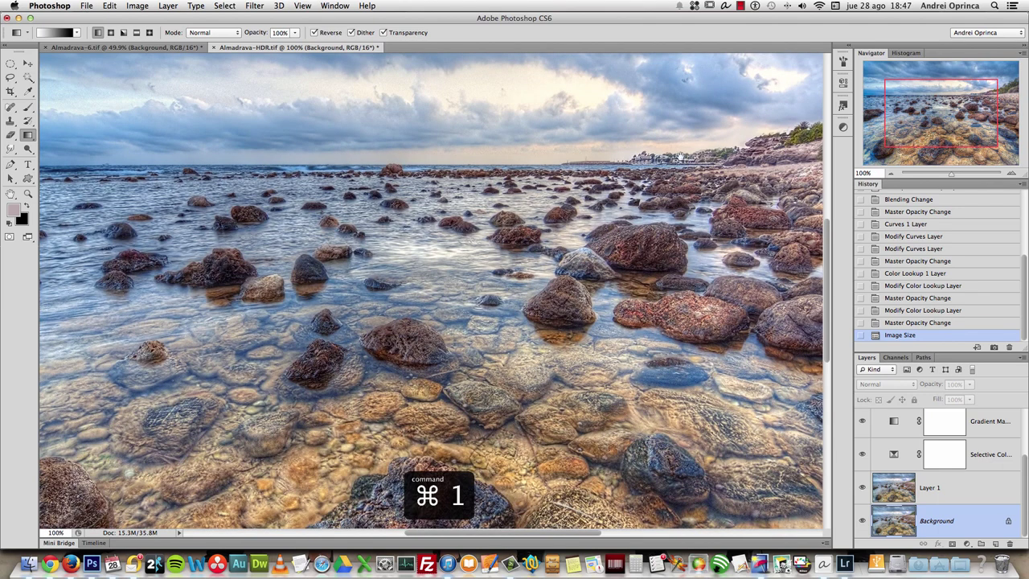
{"action": "left_click_drag", "start_coordinate": [953, 79], "coordinate": [974, 64]}
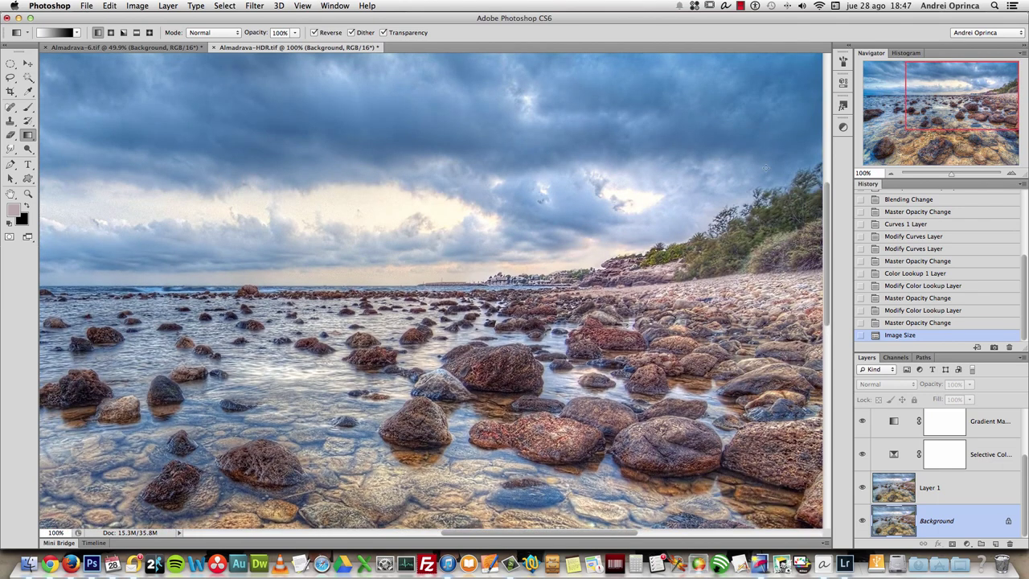
{"action": "left_click_drag", "start_coordinate": [572, 275], "coordinate": [659, 249]}
{"action": "left_click_drag", "start_coordinate": [548, 260], "coordinate": [700, 280]}
{"action": "left_click_drag", "start_coordinate": [365, 381], "coordinate": [217, 412]}
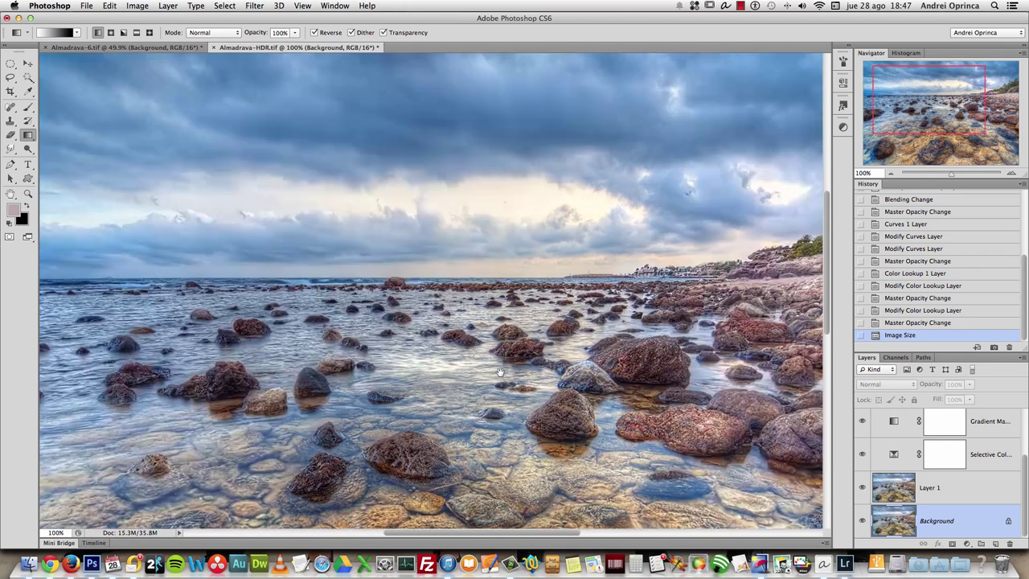
{"action": "scroll", "coordinate": [572, 330], "scroll_direction": "down", "scroll_amount": 5}
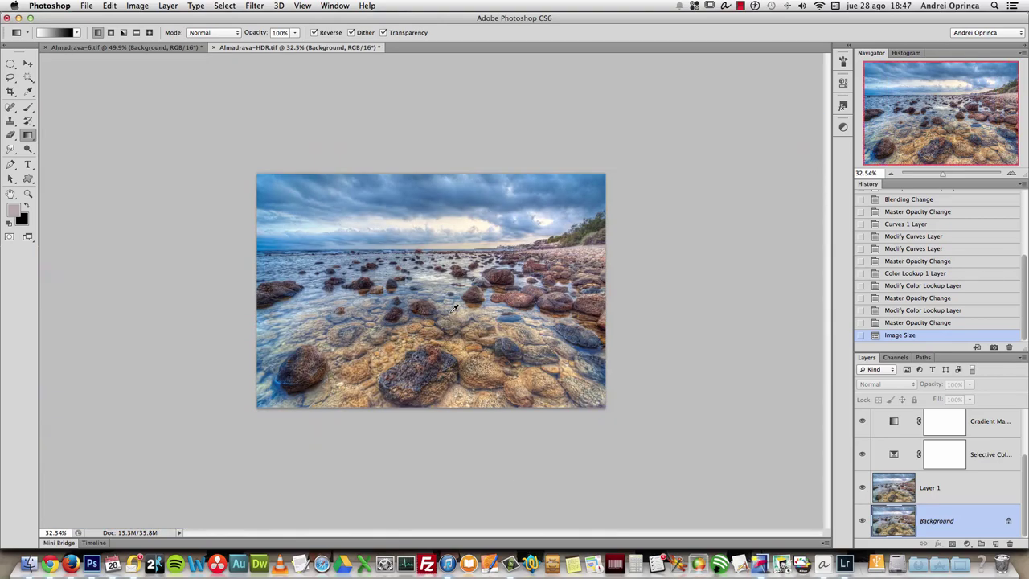
{"action": "scroll", "coordinate": [454, 308], "scroll_direction": "up", "scroll_amount": 3}
{"action": "scroll", "coordinate": [454, 308], "scroll_direction": "down", "scroll_amount": 2}
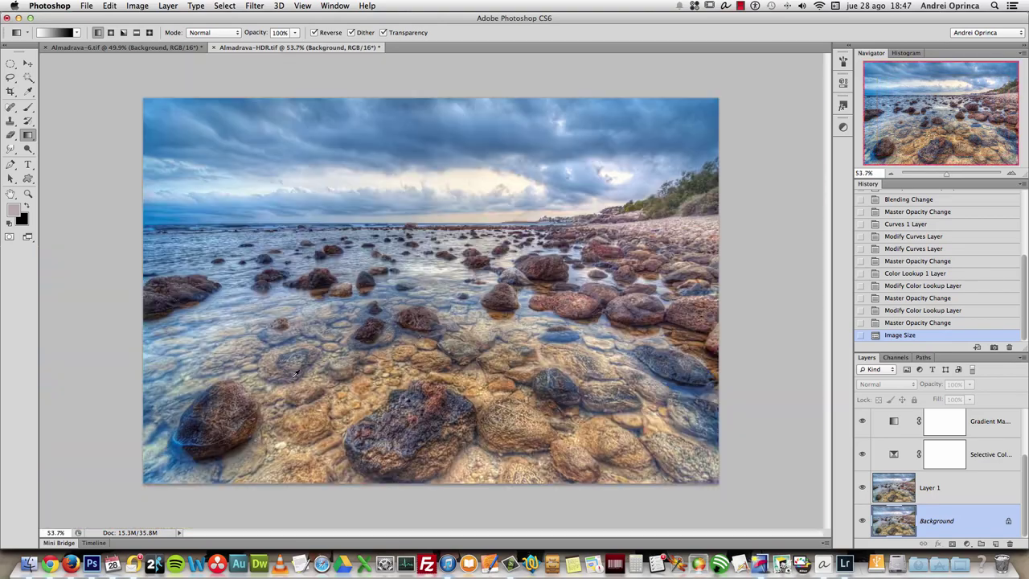
{"action": "key", "text": "super+1"}
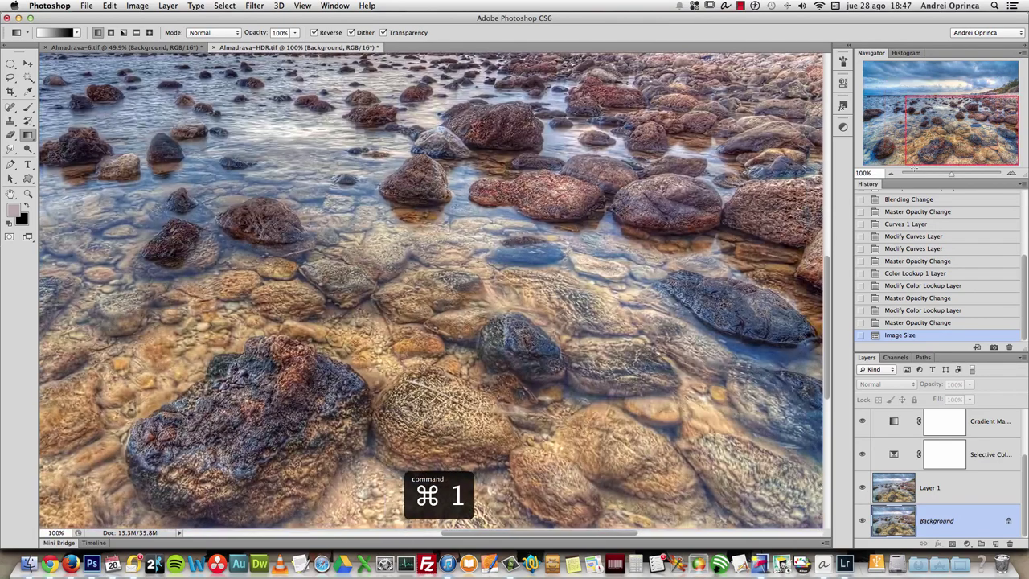
{"action": "scroll", "coordinate": [545, 365], "scroll_direction": "left", "scroll_amount": 5}
{"action": "scroll", "coordinate": [545, 365], "scroll_direction": "down", "scroll_amount": 3}
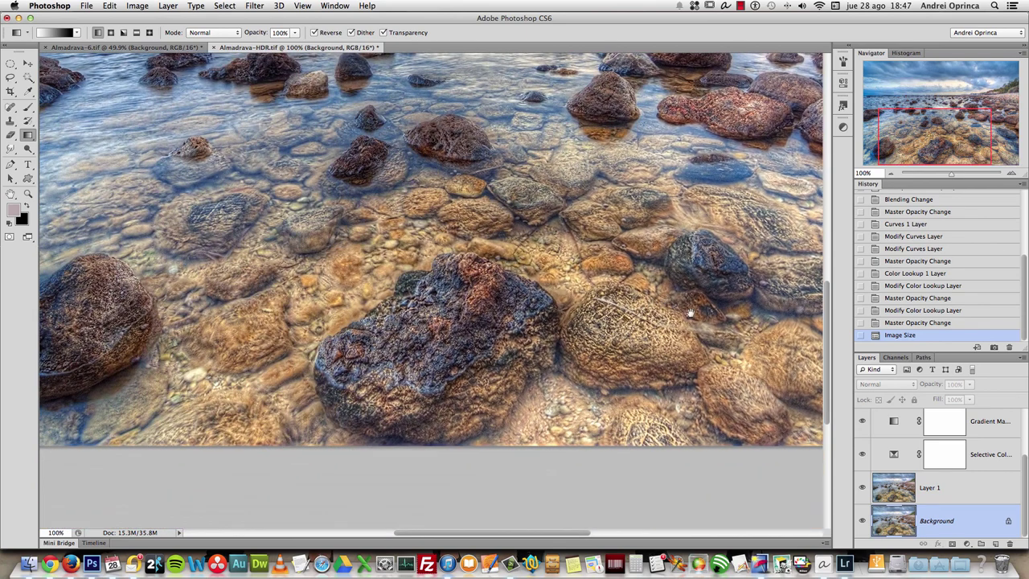
{"action": "scroll", "coordinate": [690, 314], "scroll_direction": "up", "scroll_amount": 10}
{"action": "scroll", "coordinate": [689, 313], "scroll_direction": "left", "scroll_amount": 1}
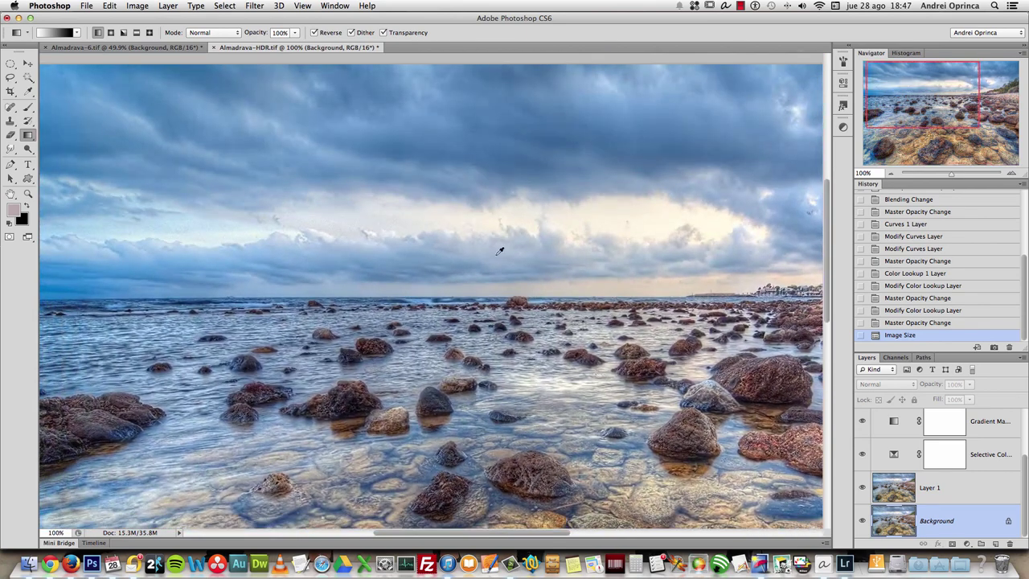
{"action": "scroll", "coordinate": [500, 251], "scroll_direction": "down", "scroll_amount": 5}
{"action": "scroll", "coordinate": [365, 215], "scroll_direction": "up", "scroll_amount": 3}
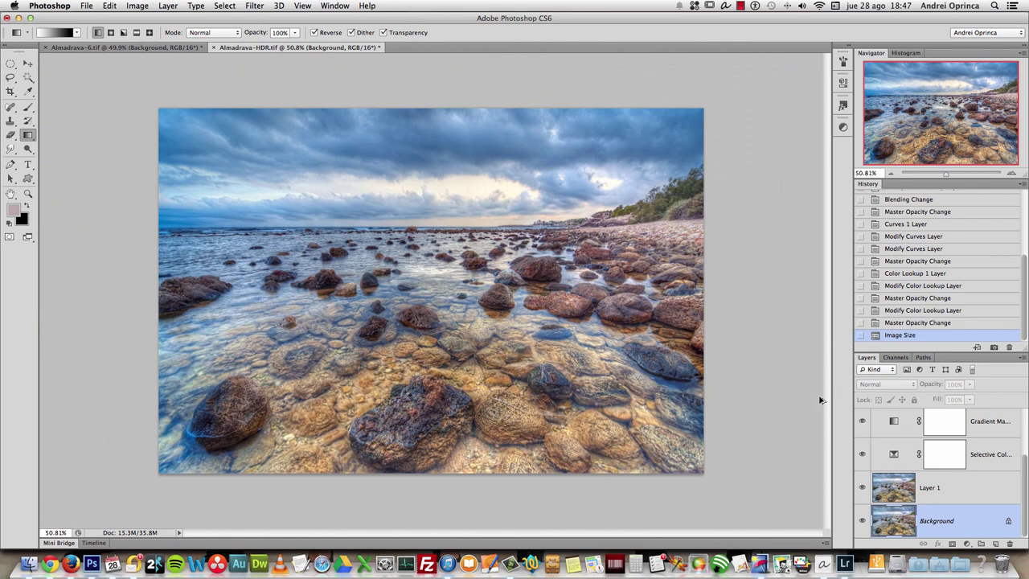
- Save the seascape as Almadrava-HDR-PS.tif, accepting the TIFF options and the layers warning
{"action": "key", "text": "shift+super+s"}
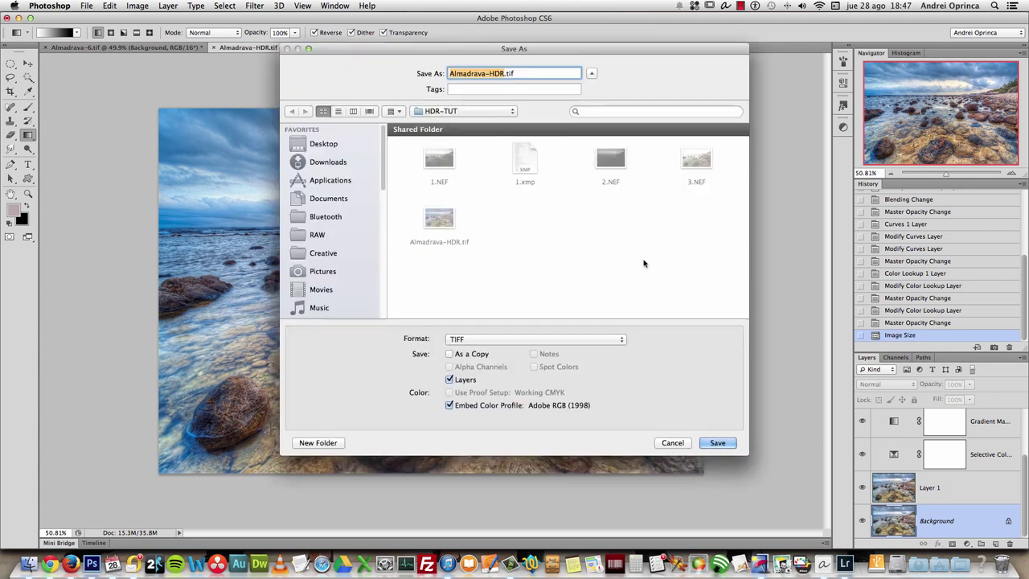
{"action": "left_click", "coordinate": [503, 73]}
{"action": "type", "text": "-PS"}
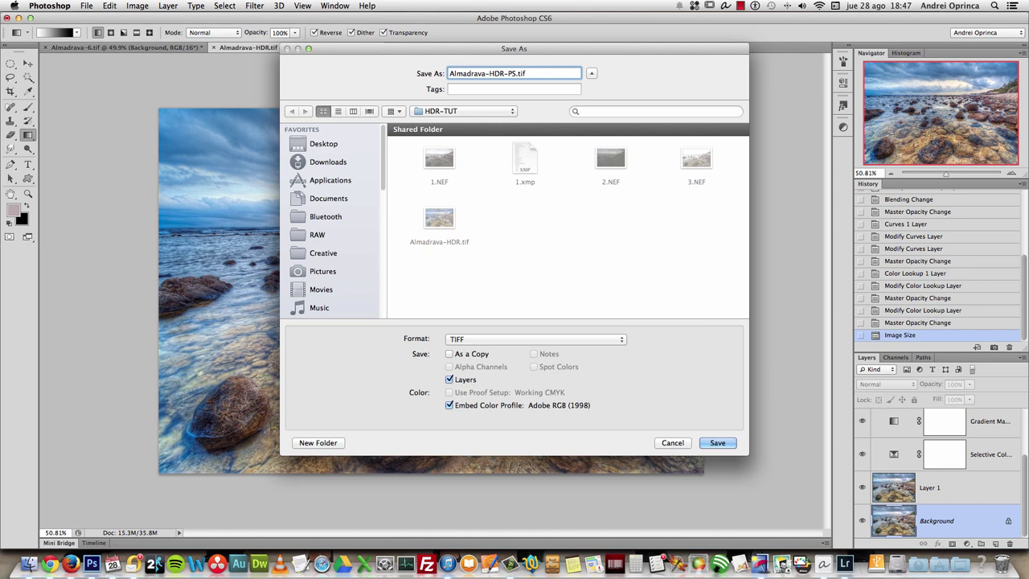
{"action": "key", "text": "Return"}
{"action": "left_click", "coordinate": [551, 145]}
{"action": "left_click", "coordinate": [608, 198]}
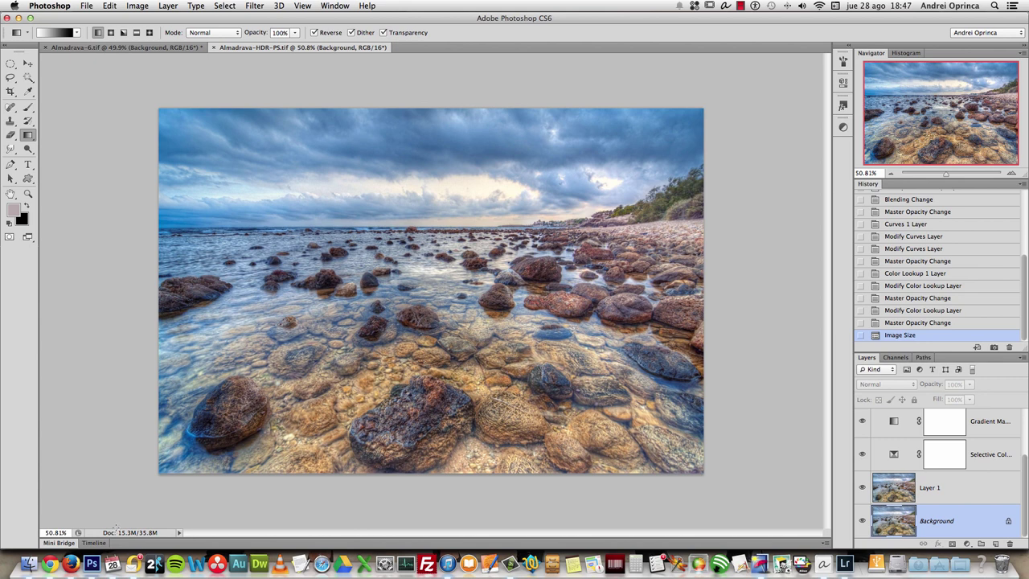
- Locate Almadrava-HDR-PS.tif in the HDR-TUT Finder folder, then return to Lightroom
{"action": "key", "text": "super+Tab"}
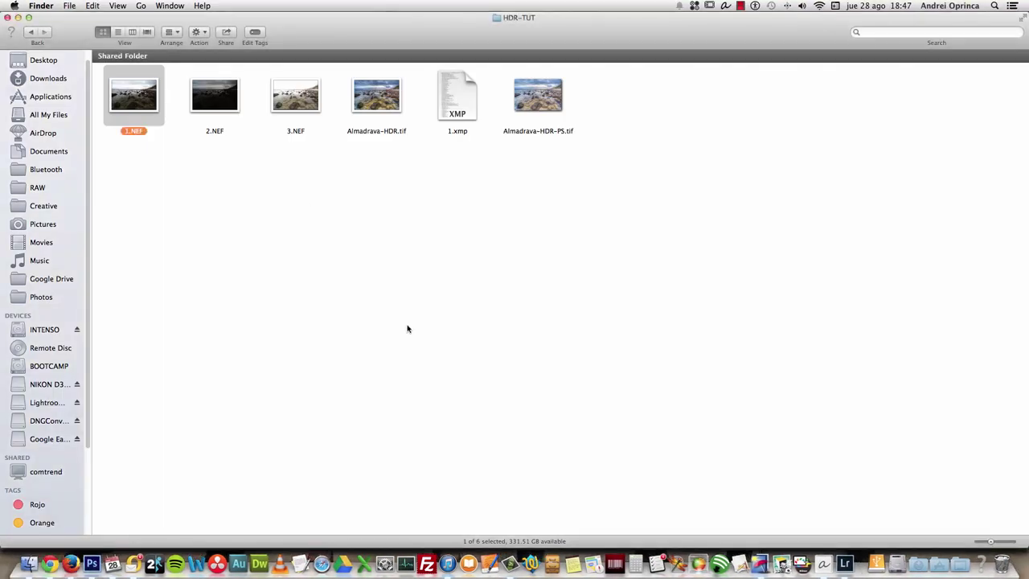
{"action": "left_click", "coordinate": [557, 109]}
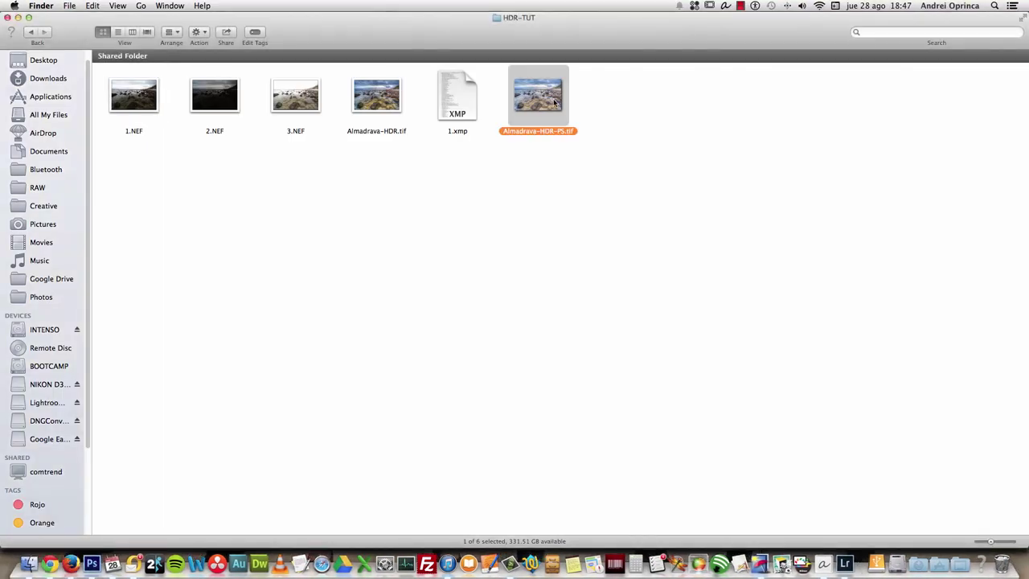
{"action": "right_click", "coordinate": [554, 99]}
{"action": "mouse_move", "coordinate": [627, 115]}
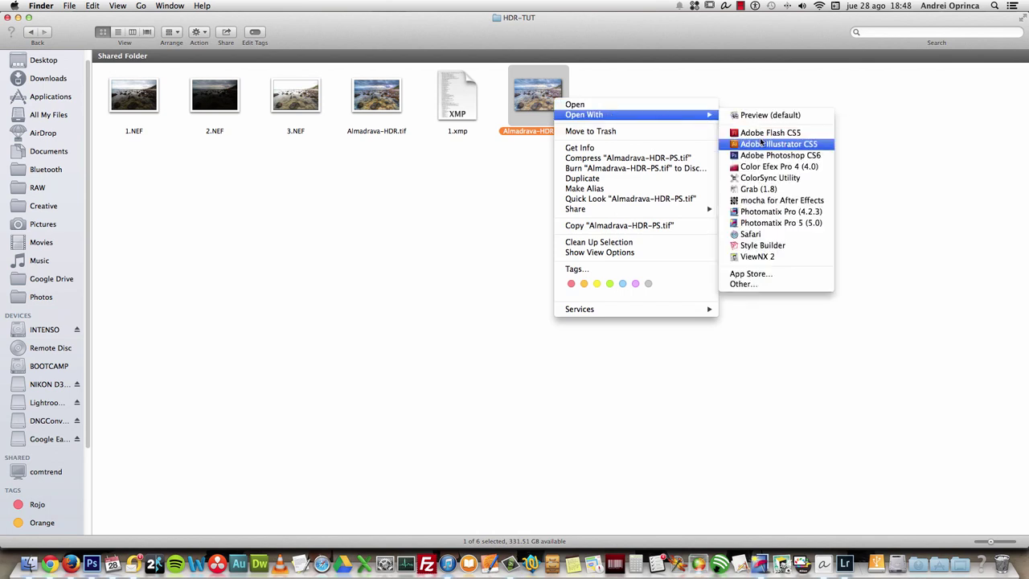
{"action": "left_click", "coordinate": [763, 394]}
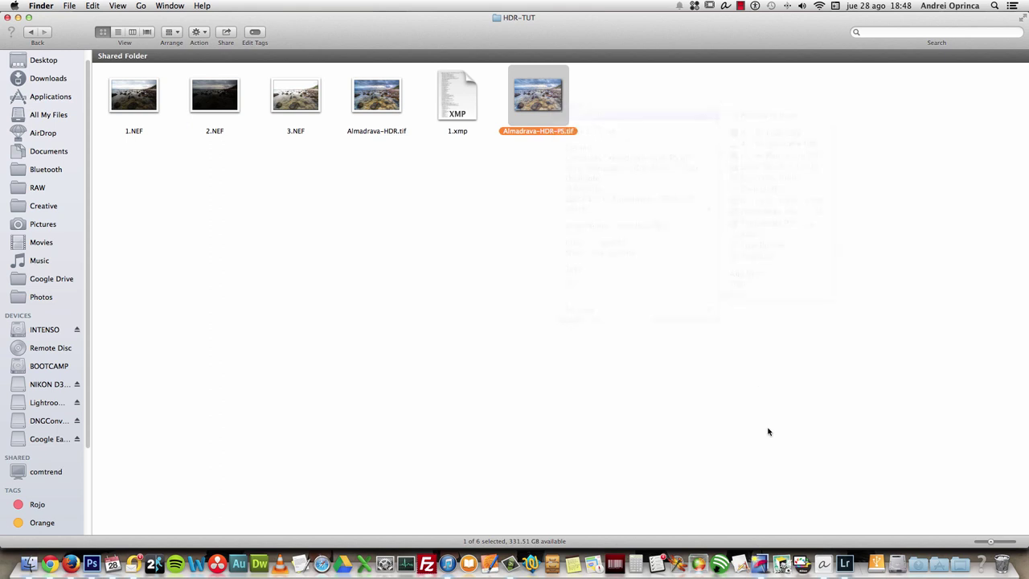
{"action": "left_click", "coordinate": [845, 557]}
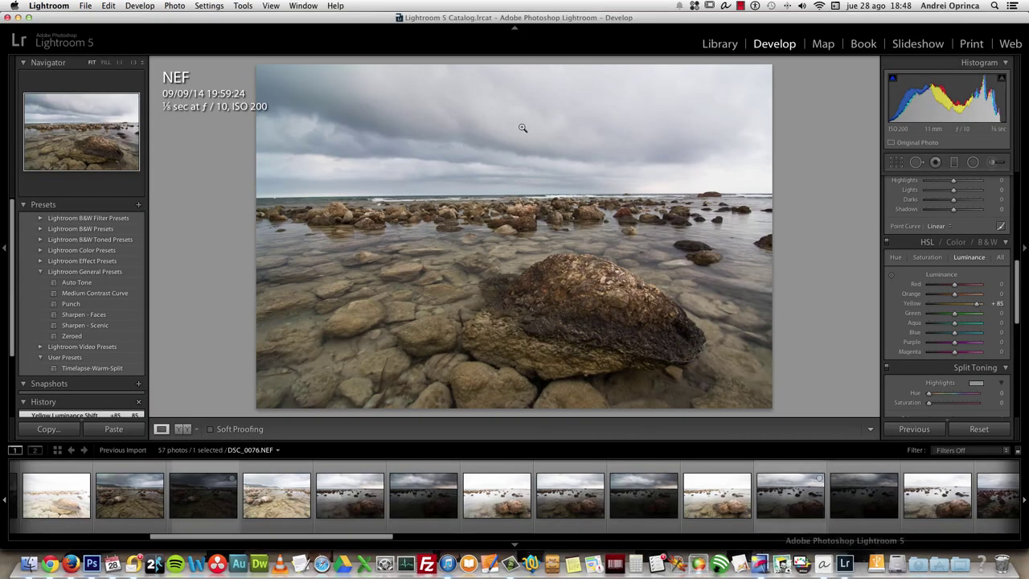
- Drag Almadrava-HDR-PS.tif from Finder into the Lightroom Library, import it, and open Develop
{"action": "left_click", "coordinate": [718, 44]}
{"action": "key", "text": "super+Tab"}
{"action": "left_click_drag", "start_coordinate": [557, 91], "coordinate": [218, 145]}
{"action": "key", "text": "super+Tab"}
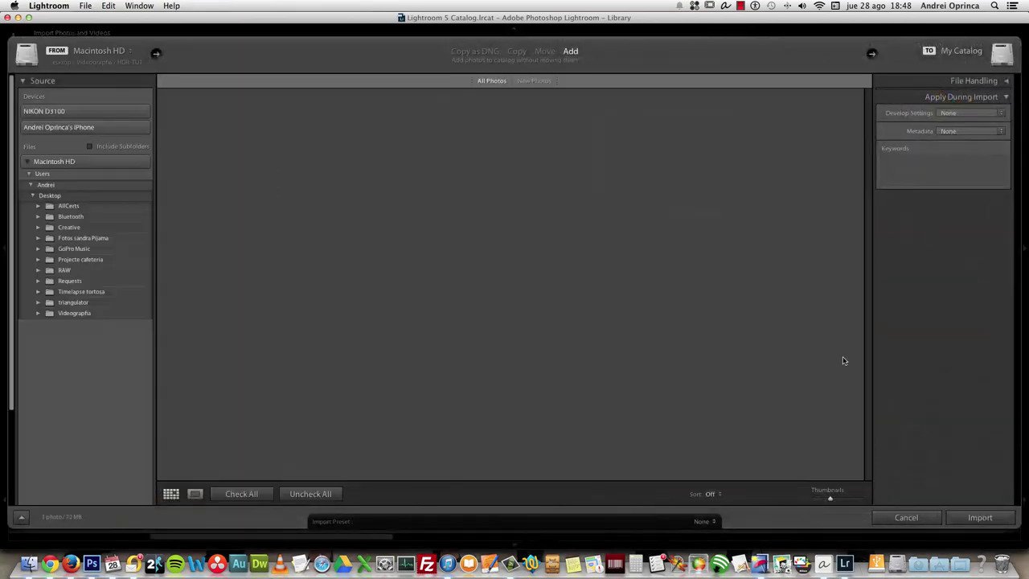
{"action": "left_click", "coordinate": [980, 517]}
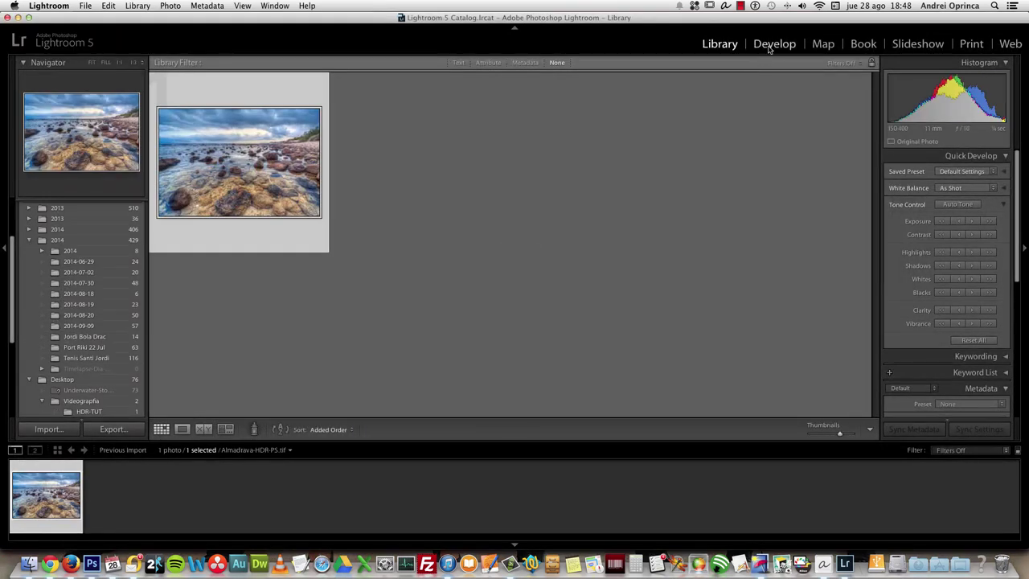
{"action": "left_click", "coordinate": [772, 44]}
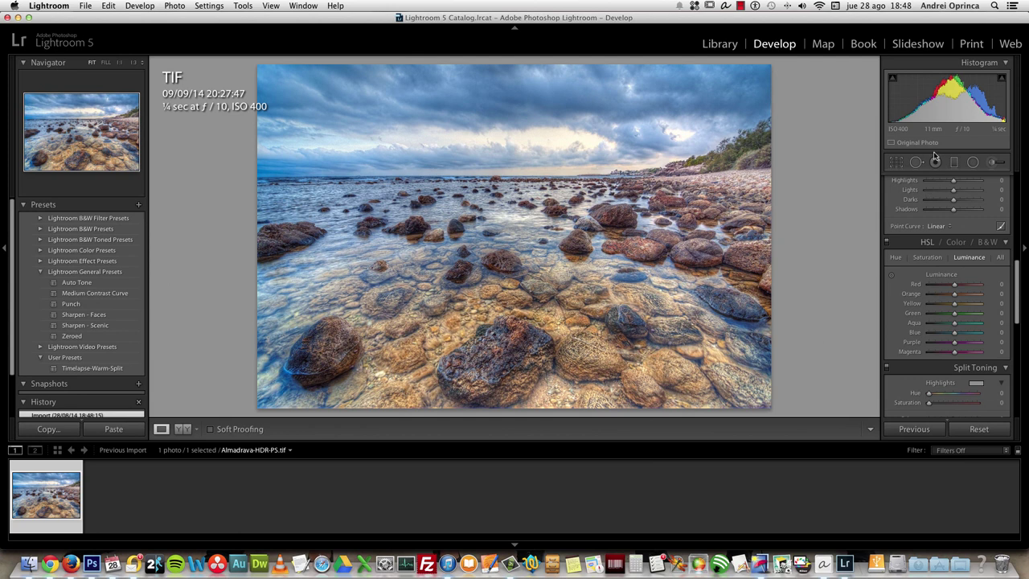
- Add a graduated filter over the sky with Exposure -0.20, Clarity 35, a pale yellow tint and Temp -11
{"action": "scroll", "coordinate": [940, 160], "scroll_direction": "up", "scroll_amount": 10}
{"action": "left_click", "coordinate": [955, 163]}
{"action": "mouse_move", "coordinate": [518, 147]}
{"action": "left_mouse_down"}
{"action": "mouse_move", "coordinate": [510, 217]}
{"action": "mouse_move", "coordinate": [508, 163]}
{"action": "left_mouse_up"}
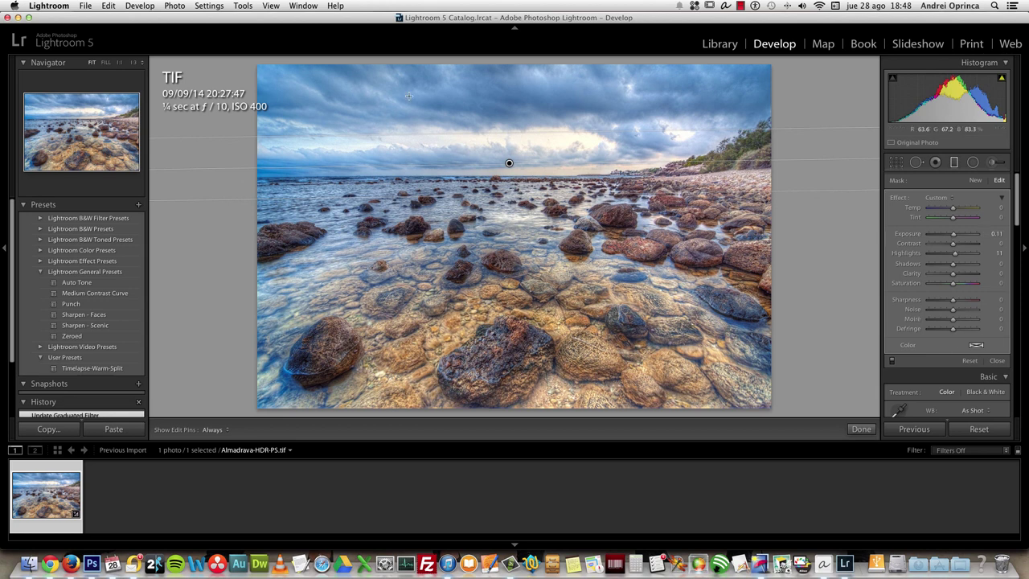
{"action": "mouse_move", "coordinate": [953, 234]}
{"action": "left_mouse_down"}
{"action": "mouse_move", "coordinate": [941, 235]}
{"action": "mouse_move", "coordinate": [970, 246]}
{"action": "mouse_move", "coordinate": [953, 246]}
{"action": "mouse_move", "coordinate": [966, 277]}
{"action": "mouse_move", "coordinate": [953, 246]}
{"action": "left_mouse_up"}
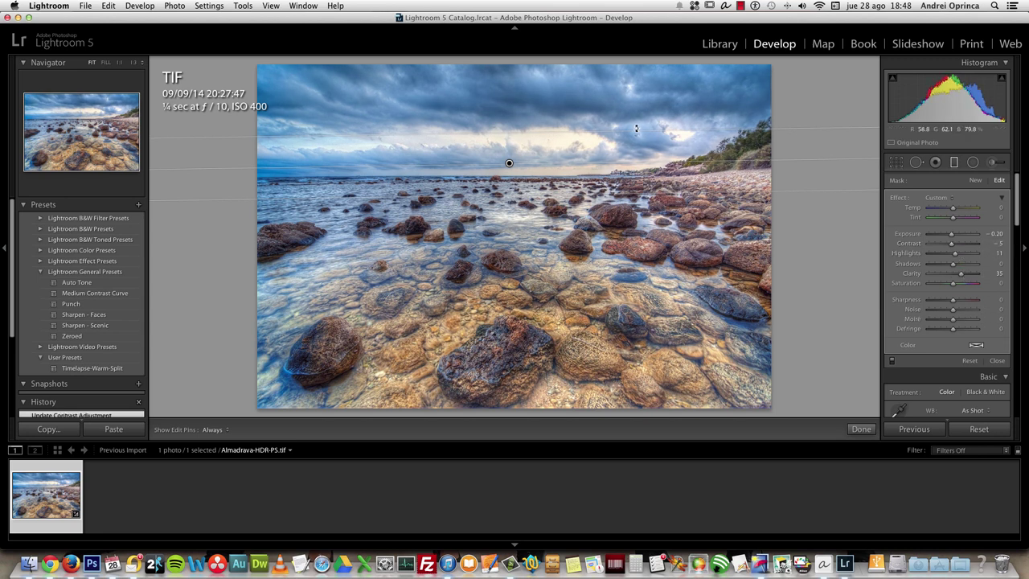
{"action": "mouse_move", "coordinate": [953, 283]}
{"action": "left_mouse_down"}
{"action": "mouse_move", "coordinate": [964, 286]}
{"action": "mouse_move", "coordinate": [954, 286]}
{"action": "left_mouse_up"}
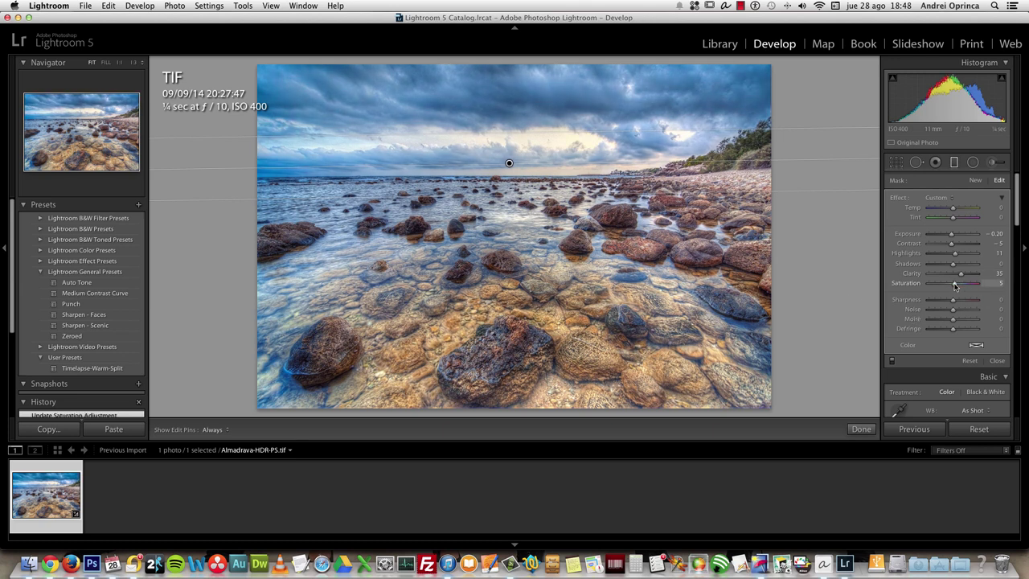
{"action": "left_click", "coordinate": [976, 347]}
{"action": "mouse_move", "coordinate": [783, 362]}
{"action": "left_mouse_down"}
{"action": "mouse_move", "coordinate": [772, 367]}
{"action": "mouse_move", "coordinate": [785, 368]}
{"action": "left_mouse_up"}
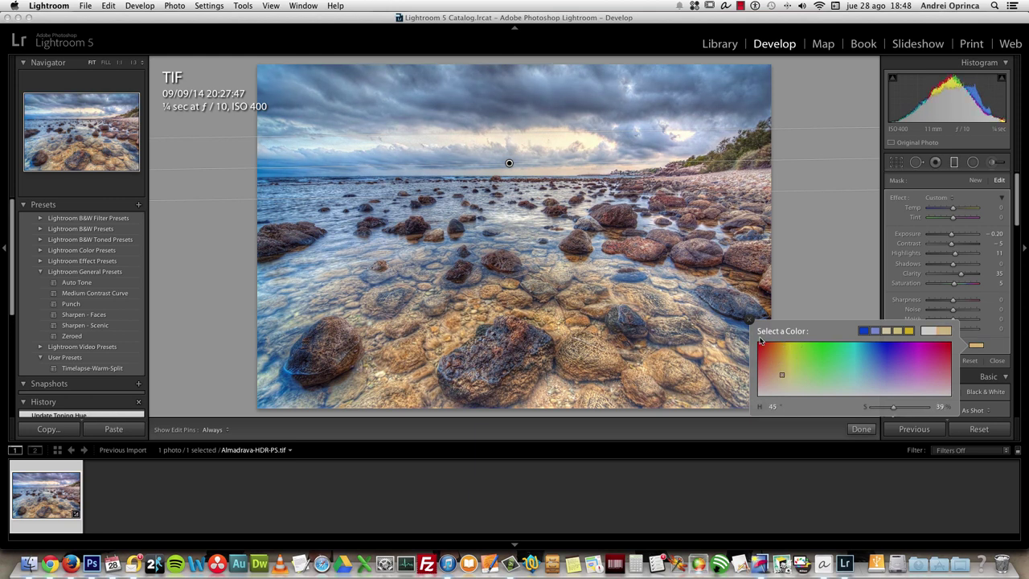
{"action": "left_click", "coordinate": [749, 320]}
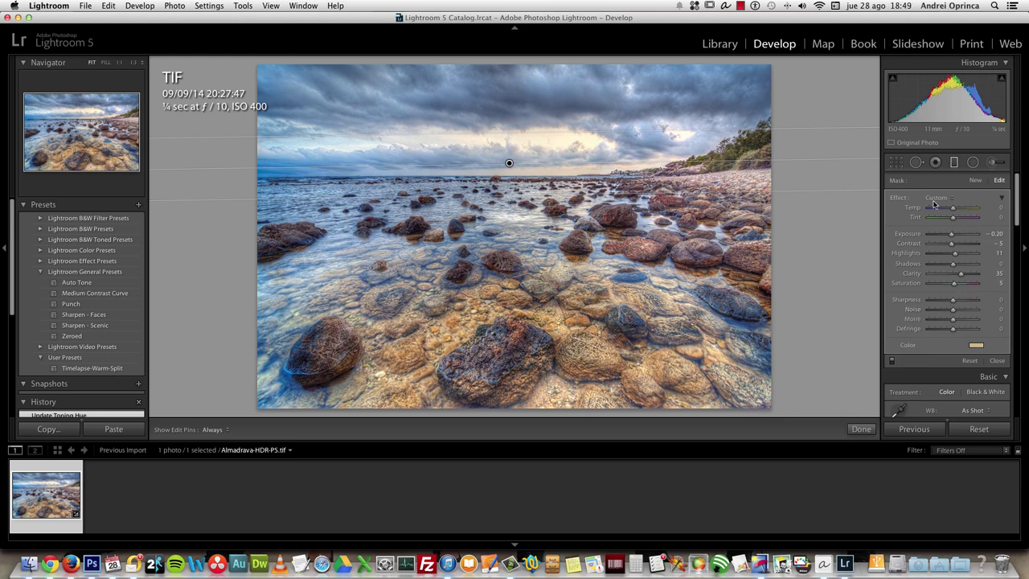
{"action": "left_click_drag", "start_coordinate": [956, 209], "coordinate": [953, 210]}
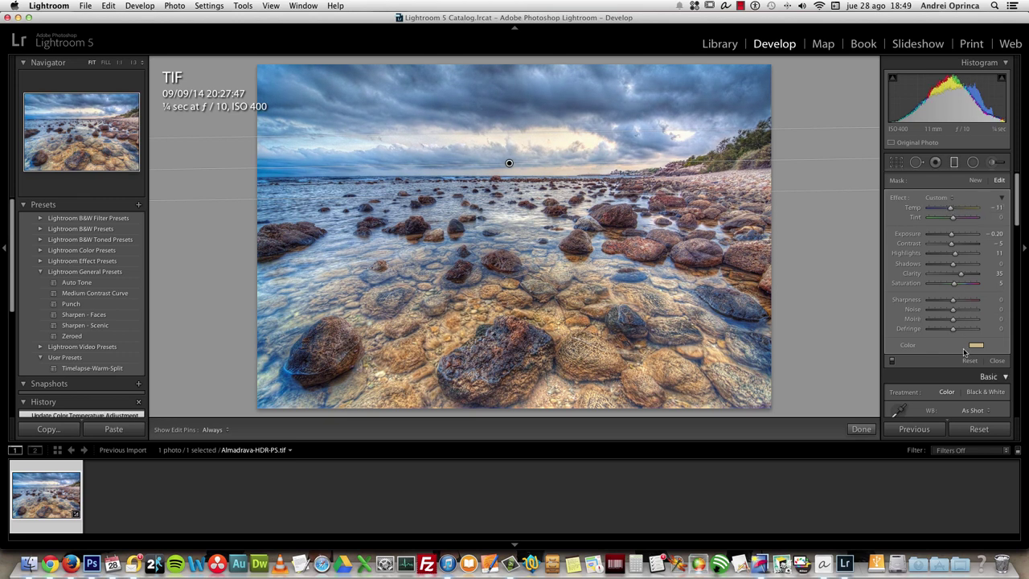
{"action": "left_click", "coordinate": [859, 429]}
- Tone the highlights warm at hue 48 and the shadows blue at hue 220
{"action": "scroll", "coordinate": [964, 195], "scroll_direction": "down", "scroll_amount": 10}
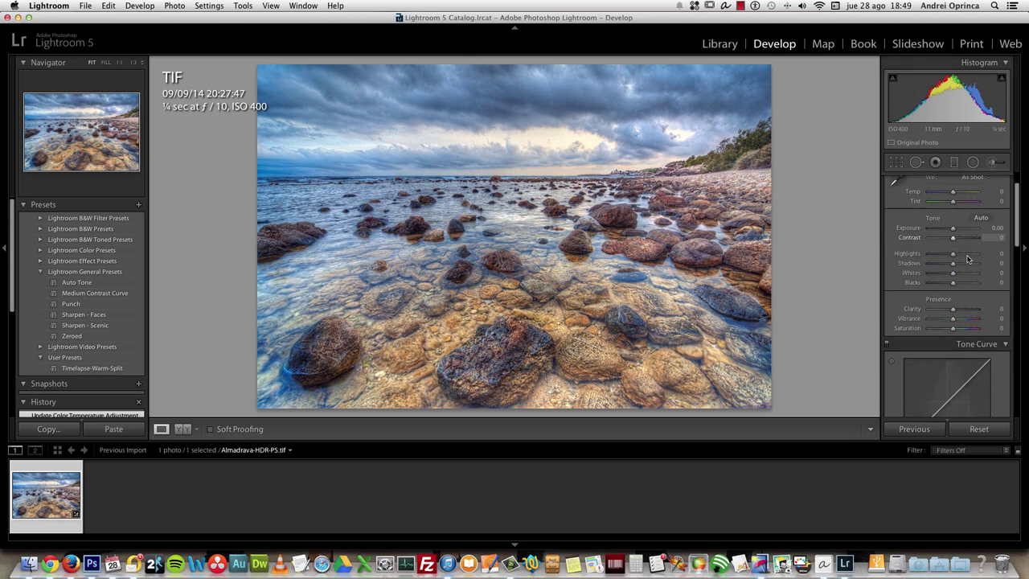
{"action": "scroll", "coordinate": [960, 289], "scroll_direction": "down", "scroll_amount": 6}
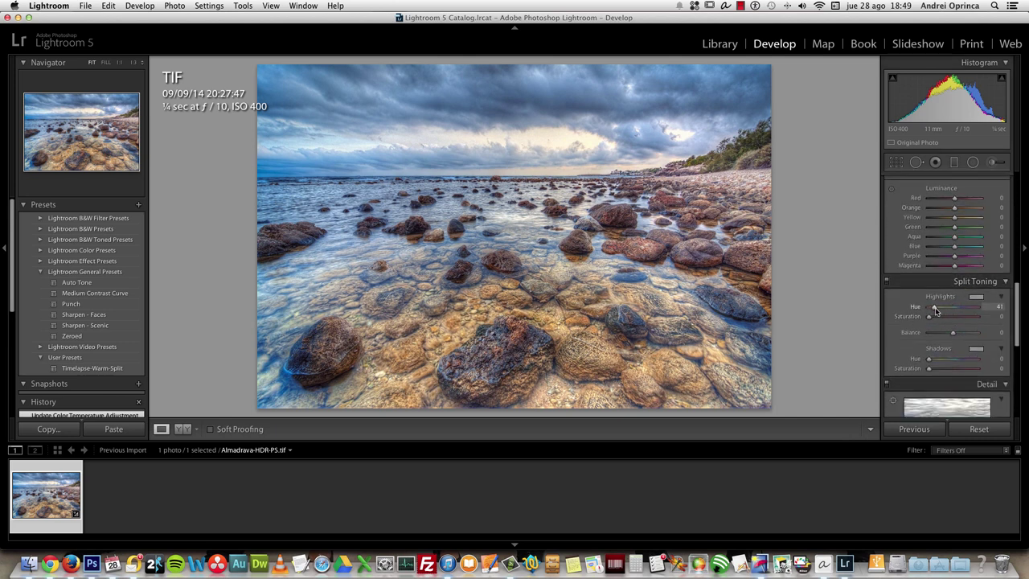
{"action": "left_click_drag", "start_coordinate": [929, 316], "coordinate": [943, 320]}
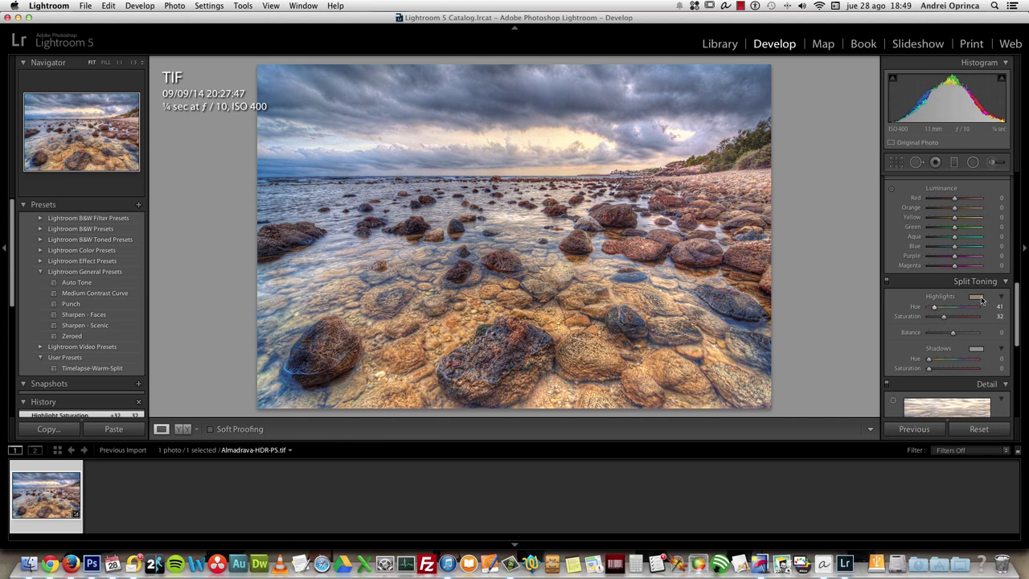
{"action": "left_click", "coordinate": [976, 296]}
{"action": "left_click_drag", "start_coordinate": [807, 320], "coordinate": [786, 313]}
{"action": "left_click", "coordinate": [750, 273]}
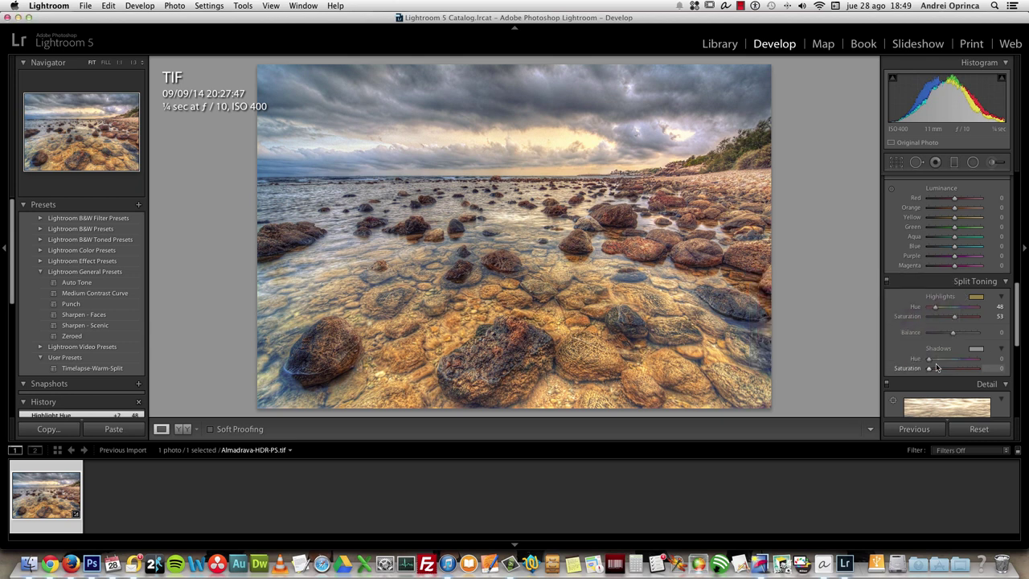
{"action": "left_click", "coordinate": [976, 348]}
{"action": "left_click", "coordinate": [877, 361]}
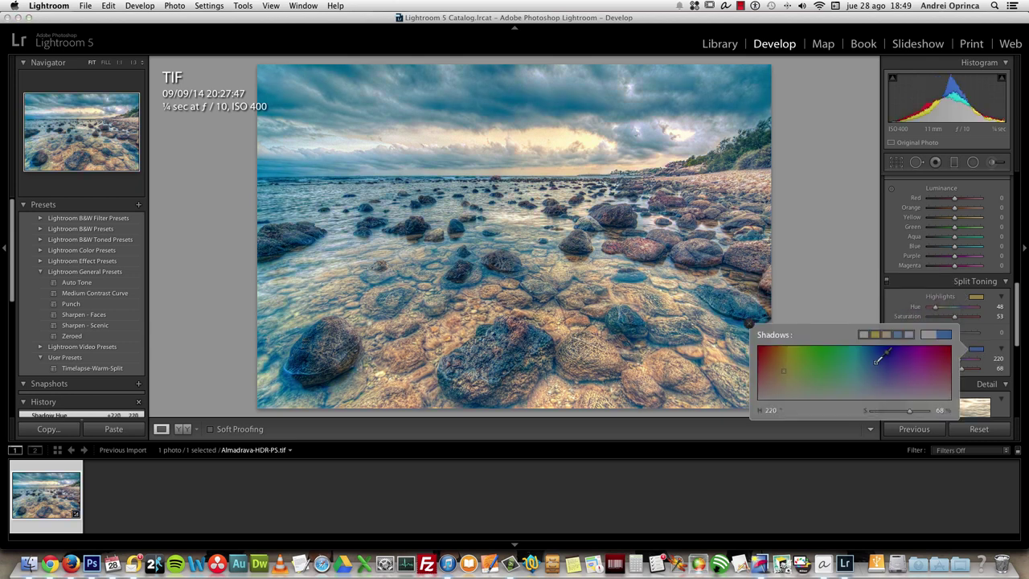
{"action": "left_click", "coordinate": [750, 324]}
- Set balance to -1, saturations to 27 and 68, then switch split toning off
{"action": "left_click", "coordinate": [952, 334]}
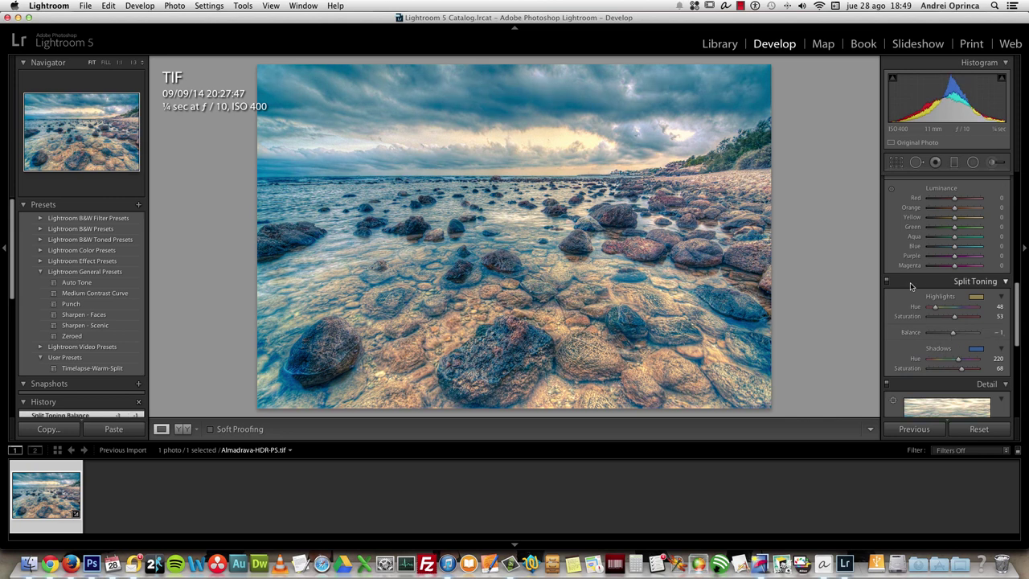
{"action": "left_click_drag", "start_coordinate": [954, 316], "coordinate": [941, 318]}
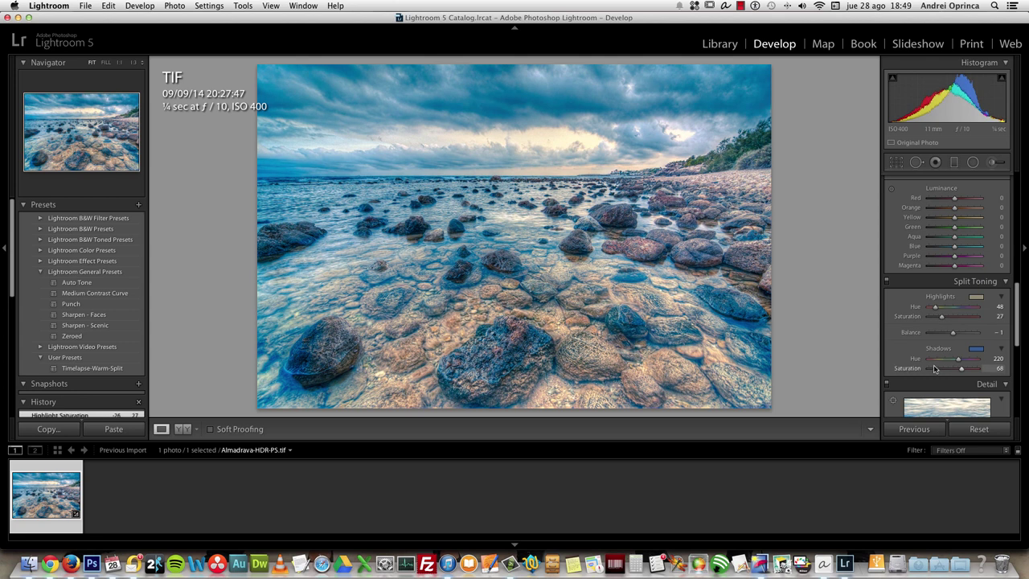
{"action": "left_click", "coordinate": [934, 369]}
{"action": "left_click", "coordinate": [886, 282]}
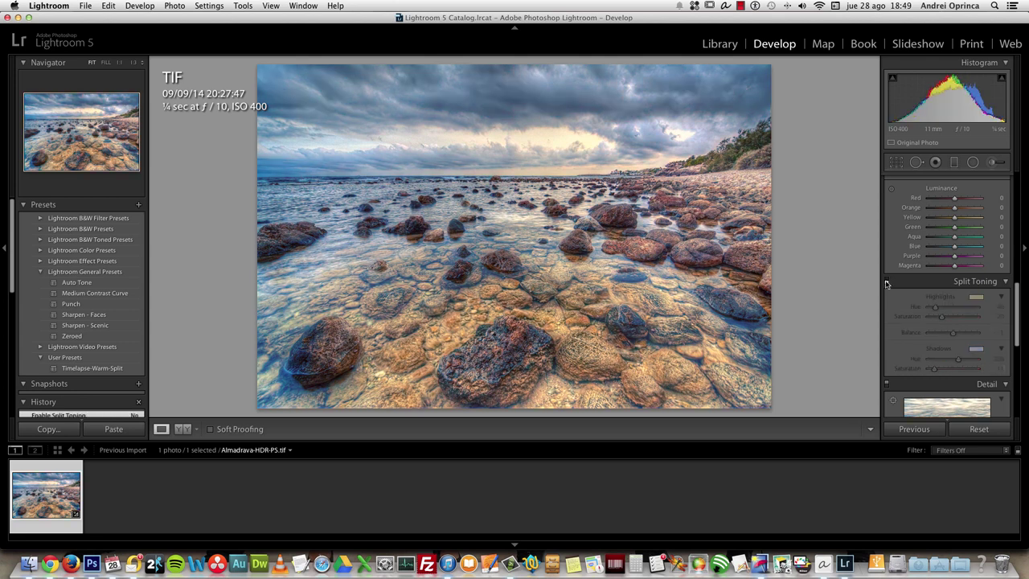
{"action": "left_click", "coordinate": [886, 282]}
{"action": "left_click", "coordinate": [886, 282]}
- Tune HSL saturation and luminance to Aqua -44, Green -7, Blue -3, then compare Before/After
{"action": "scroll", "coordinate": [906, 279], "scroll_direction": "down", "scroll_amount": 3}
{"action": "scroll", "coordinate": [907, 279], "scroll_direction": "up", "scroll_amount": 4}
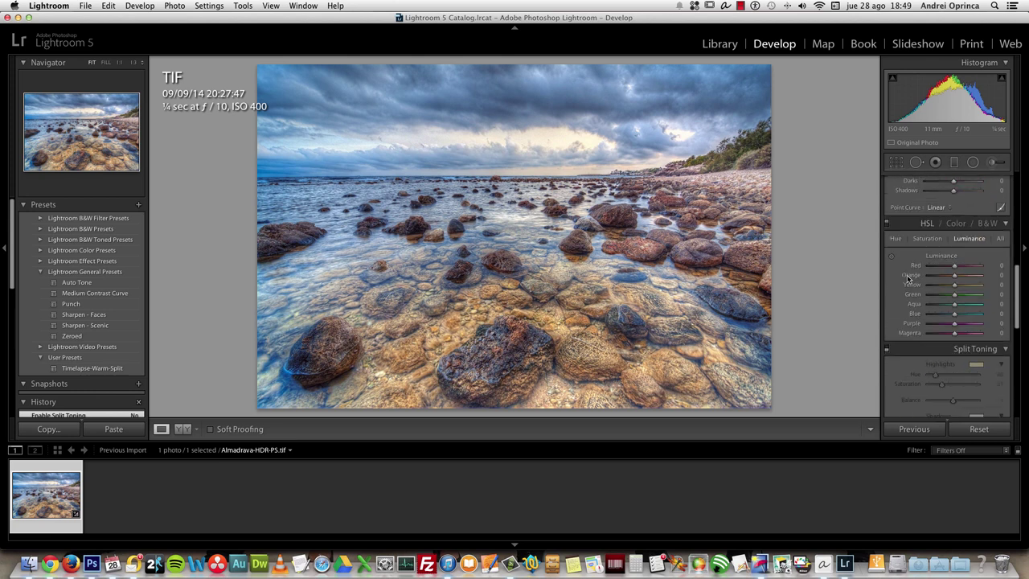
{"action": "left_click", "coordinate": [933, 238]}
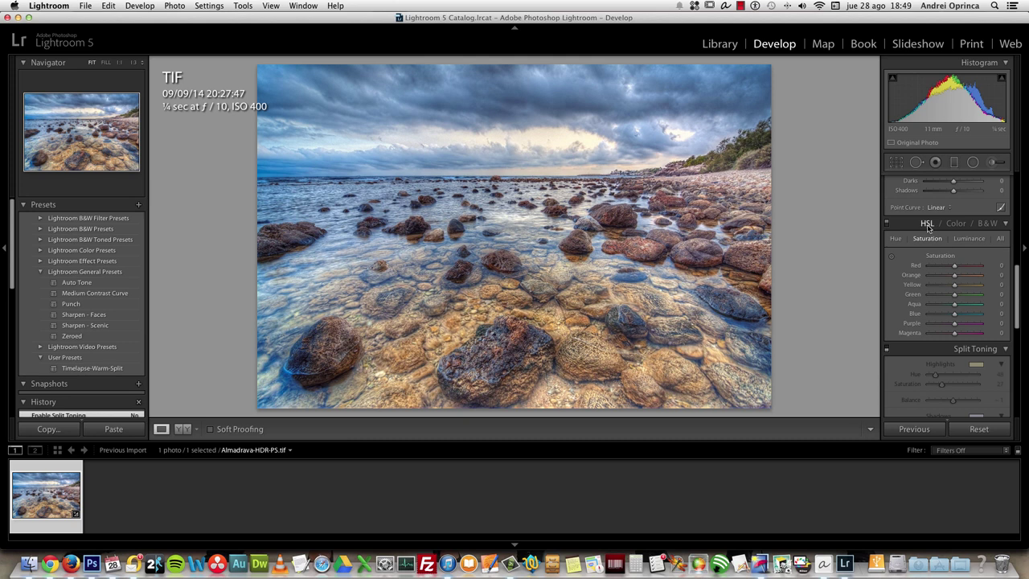
{"action": "left_click_drag", "start_coordinate": [952, 268], "coordinate": [951, 319]}
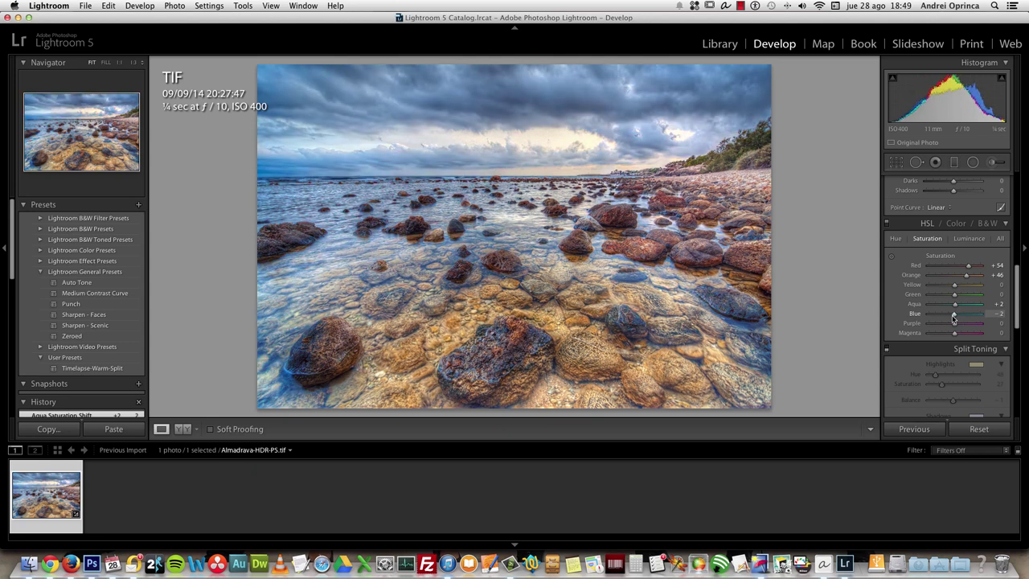
{"action": "left_click", "coordinate": [969, 238]}
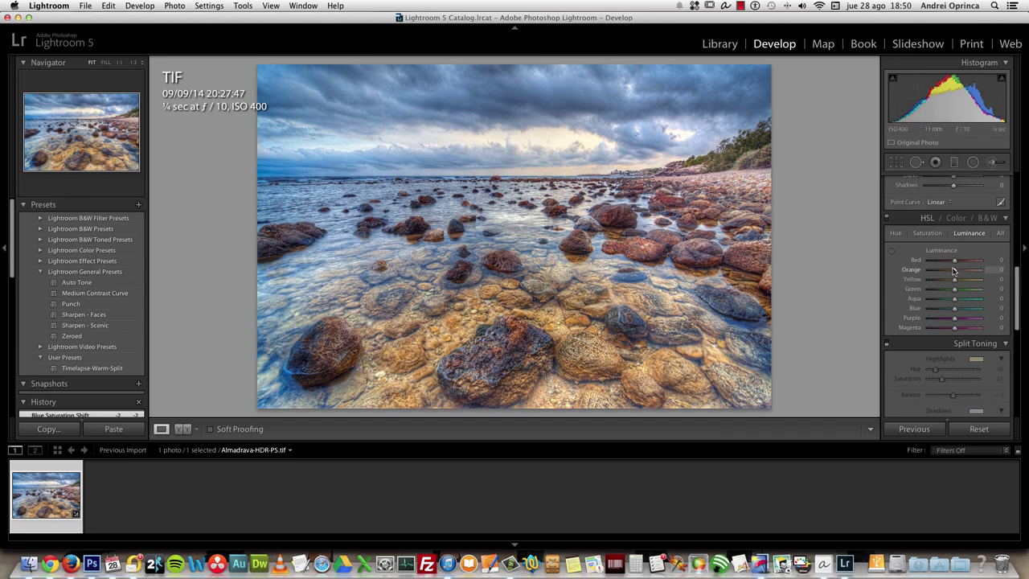
{"action": "left_click_drag", "start_coordinate": [955, 271], "coordinate": [954, 310]}
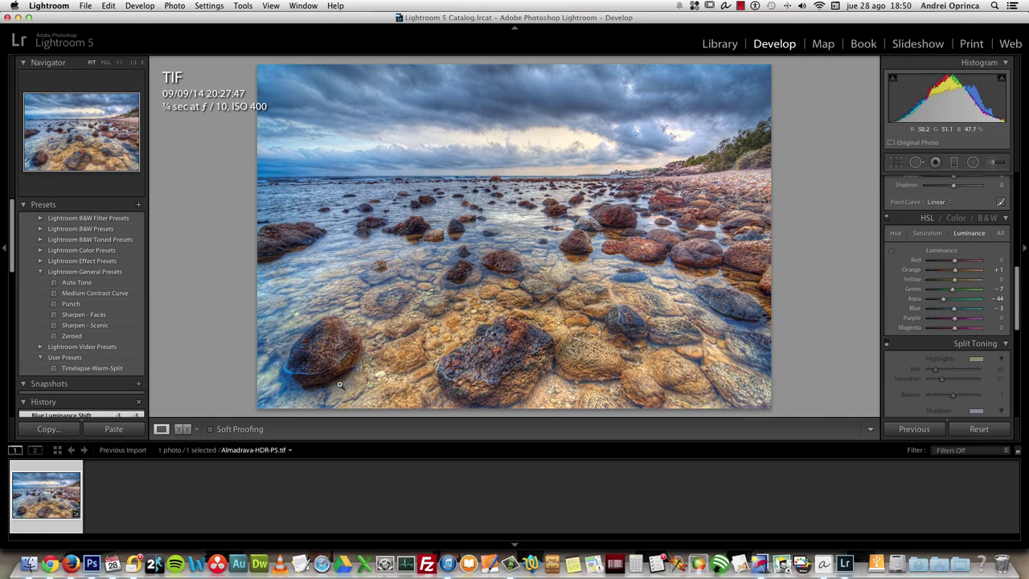
{"action": "left_click", "coordinate": [183, 428]}
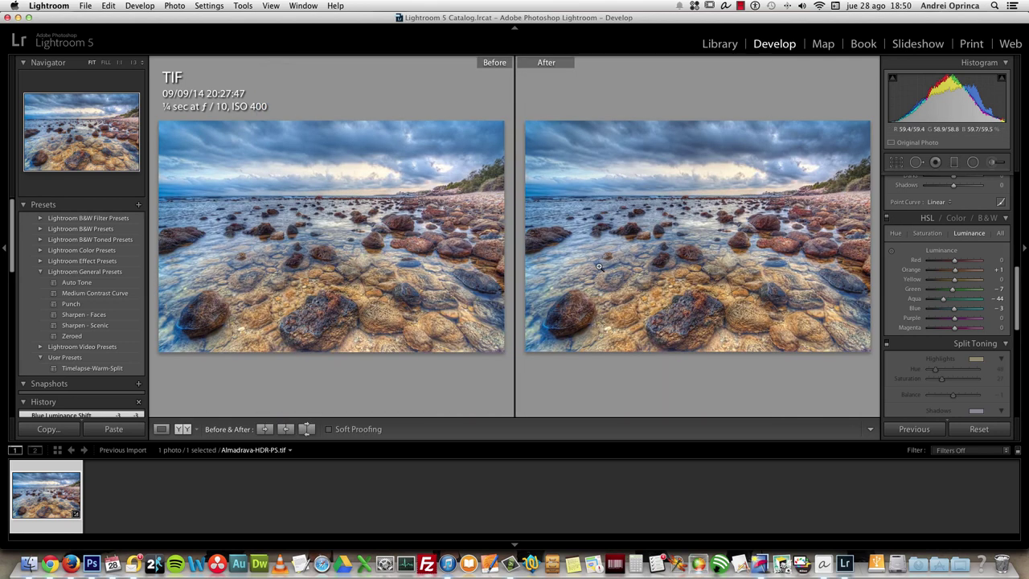
{"action": "left_click", "coordinate": [161, 429]}
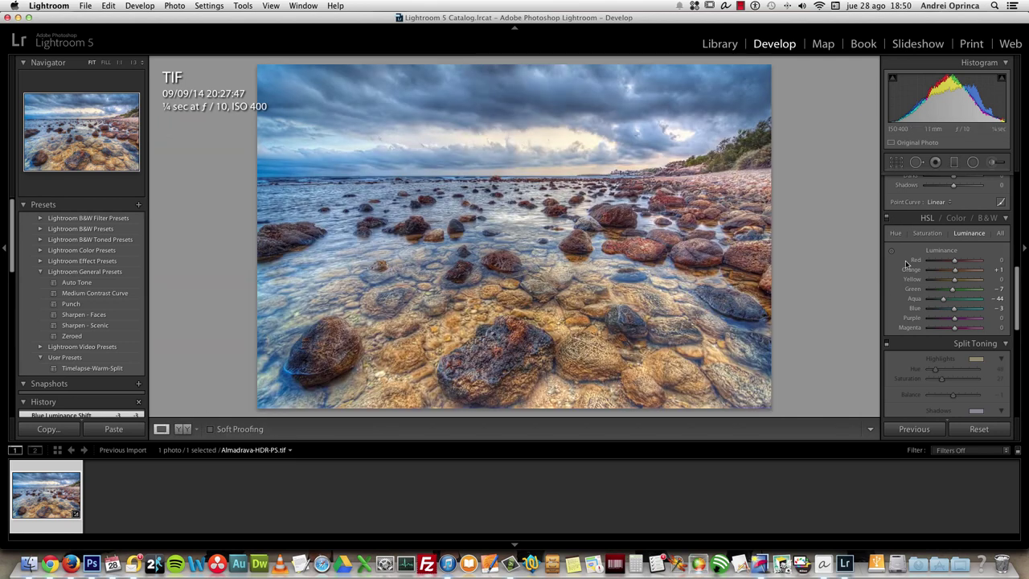
- Zoom to 1:1 on the lower-right rocks and set Luminance noise reduction to 19
{"action": "left_click", "coordinate": [1007, 220]}
{"action": "scroll", "coordinate": [973, 271], "scroll_direction": "down", "scroll_amount": 5}
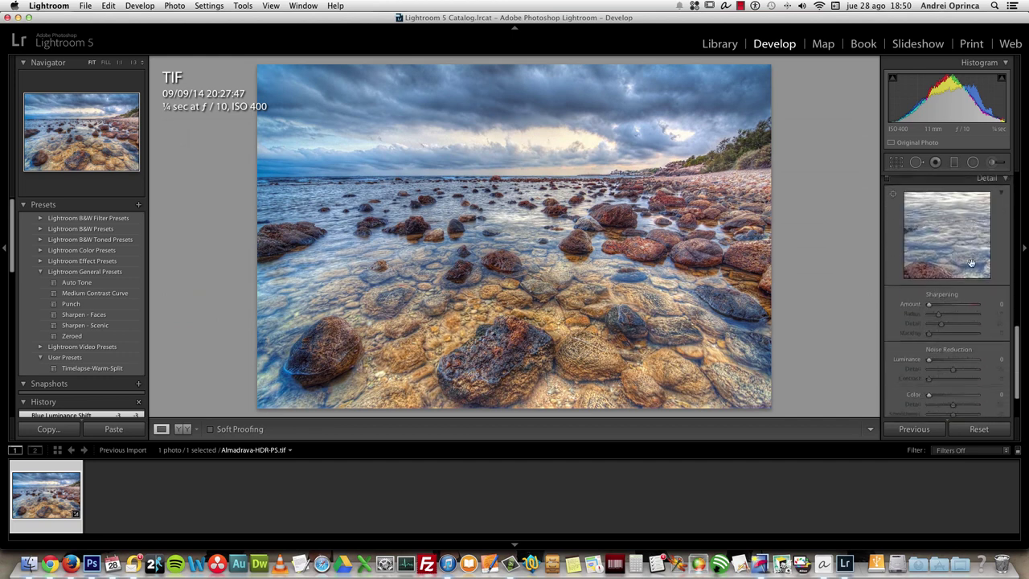
{"action": "scroll", "coordinate": [940, 241], "scroll_direction": "up", "scroll_amount": 5}
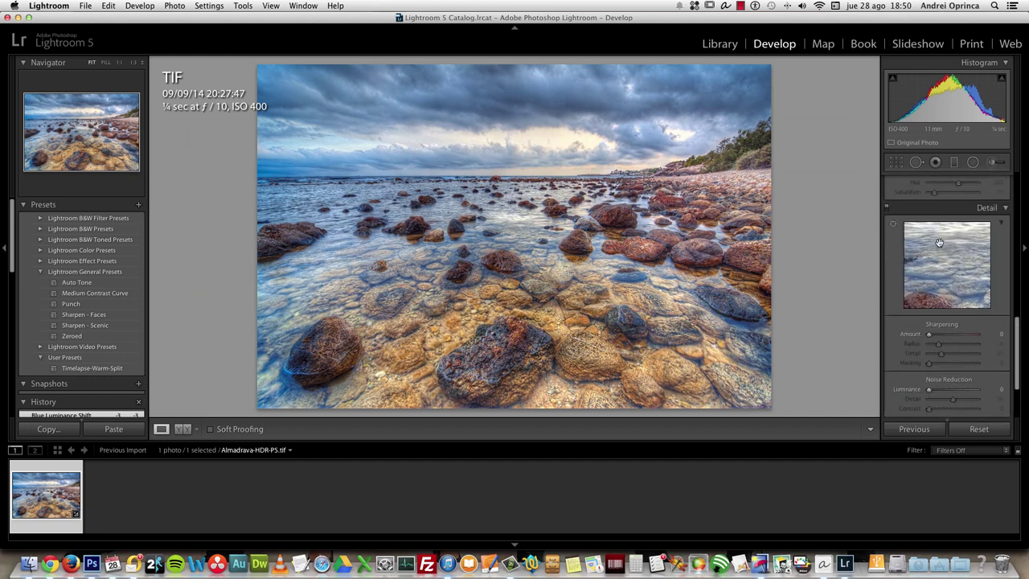
{"action": "scroll", "coordinate": [938, 253], "scroll_direction": "down", "scroll_amount": 5}
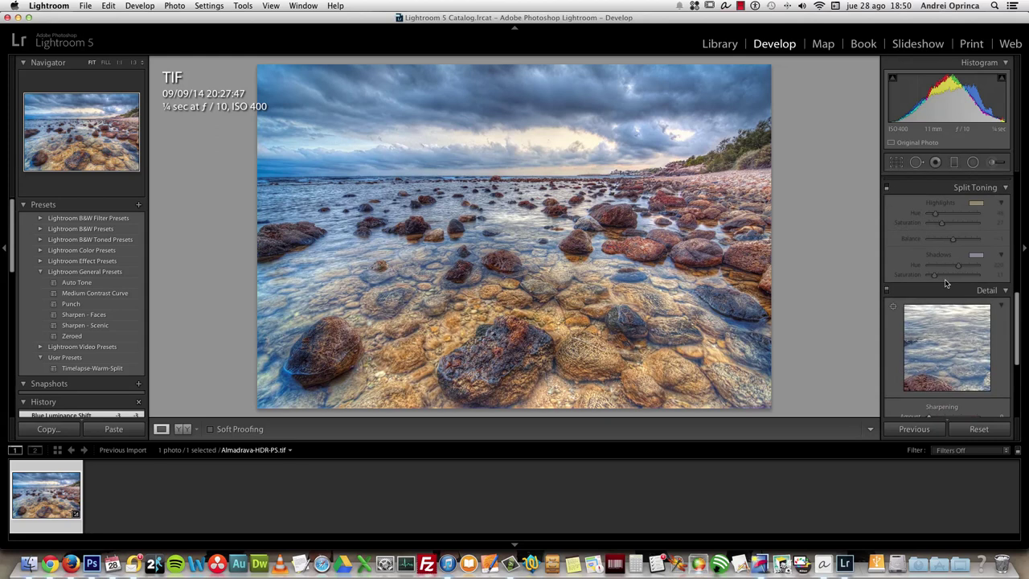
{"action": "scroll", "coordinate": [941, 281], "scroll_direction": "down", "scroll_amount": 2}
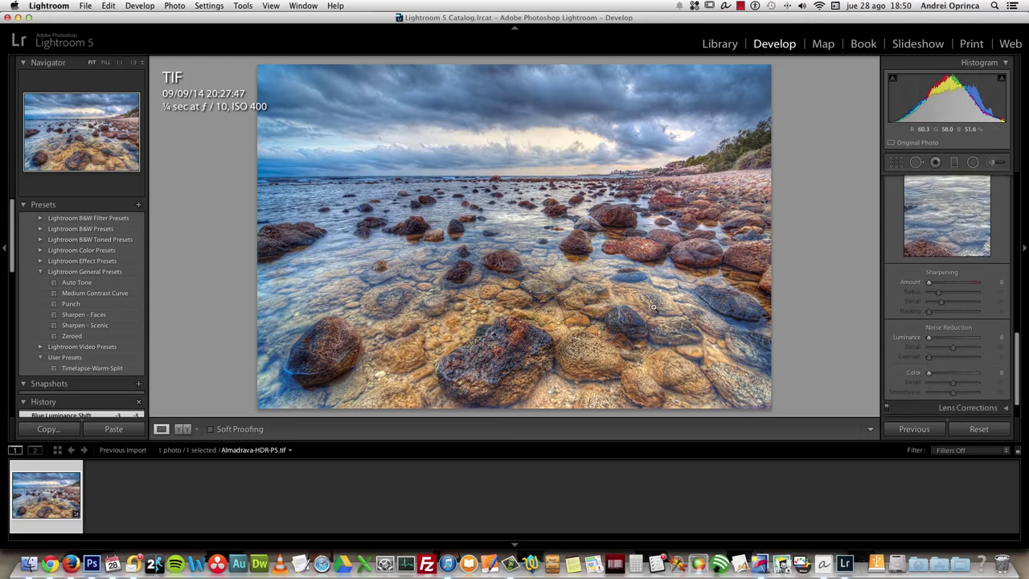
{"action": "left_click", "coordinate": [690, 320]}
{"action": "left_click_drag", "start_coordinate": [929, 337], "coordinate": [937, 335]}
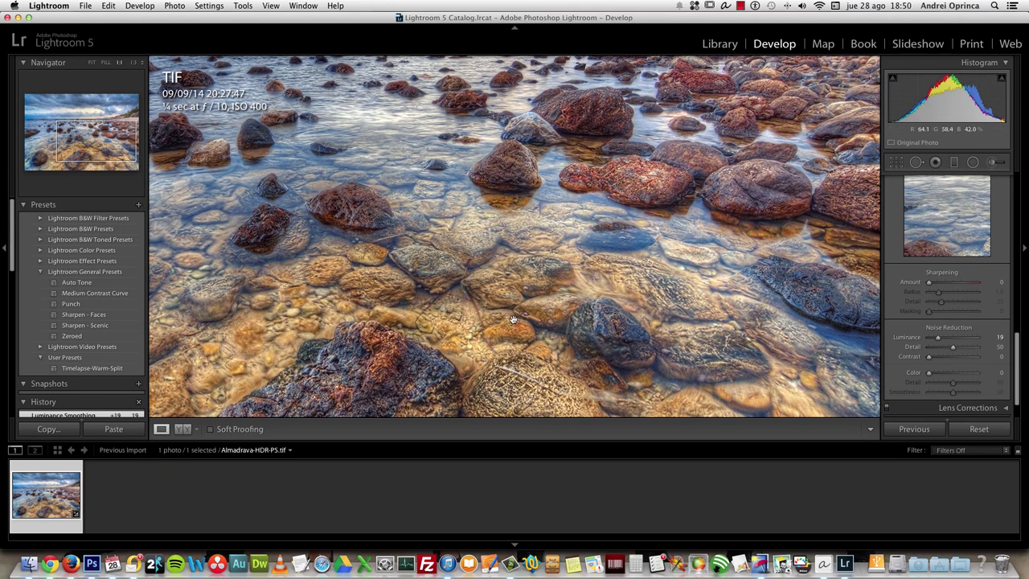
{"action": "scroll", "coordinate": [988, 353], "scroll_direction": "down", "scroll_amount": 1}
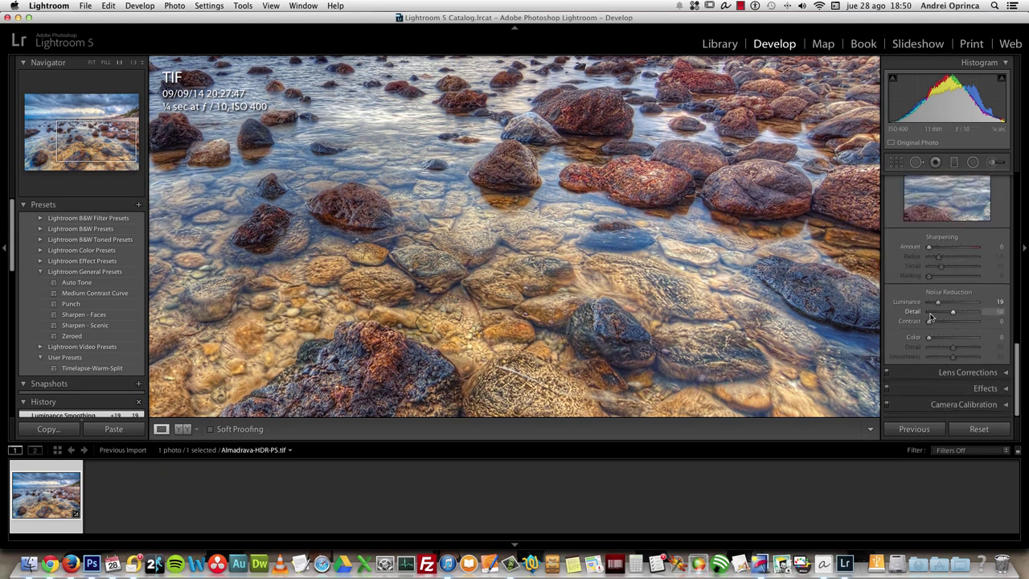
{"action": "left_click", "coordinate": [993, 371]}
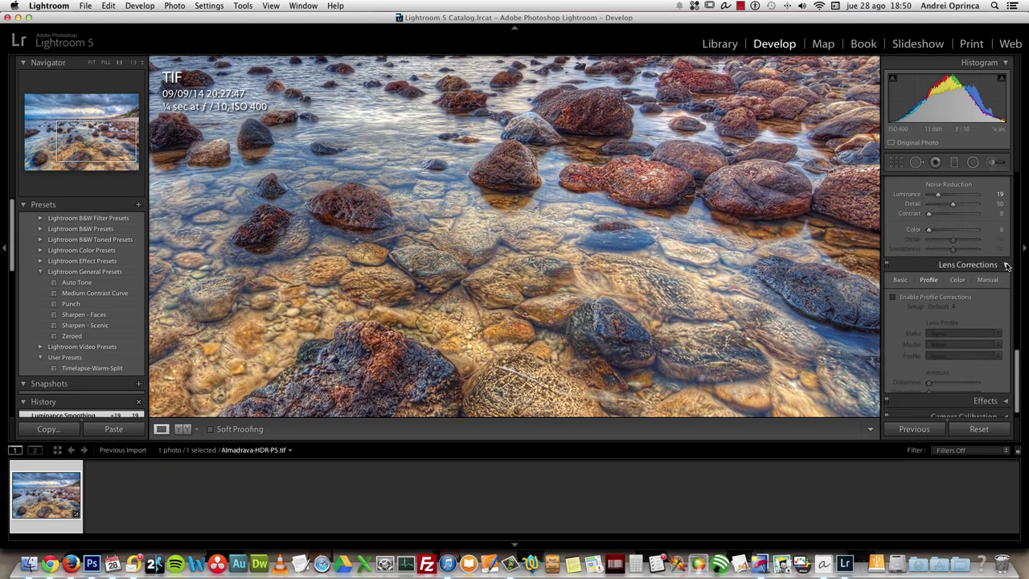
{"action": "left_click", "coordinate": [1005, 265]}
- Try a post-crop vignette's Amount and Midpoint, then switch Effects off and hide the filmstrip
{"action": "left_click", "coordinate": [987, 387]}
{"action": "key", "text": "z"}
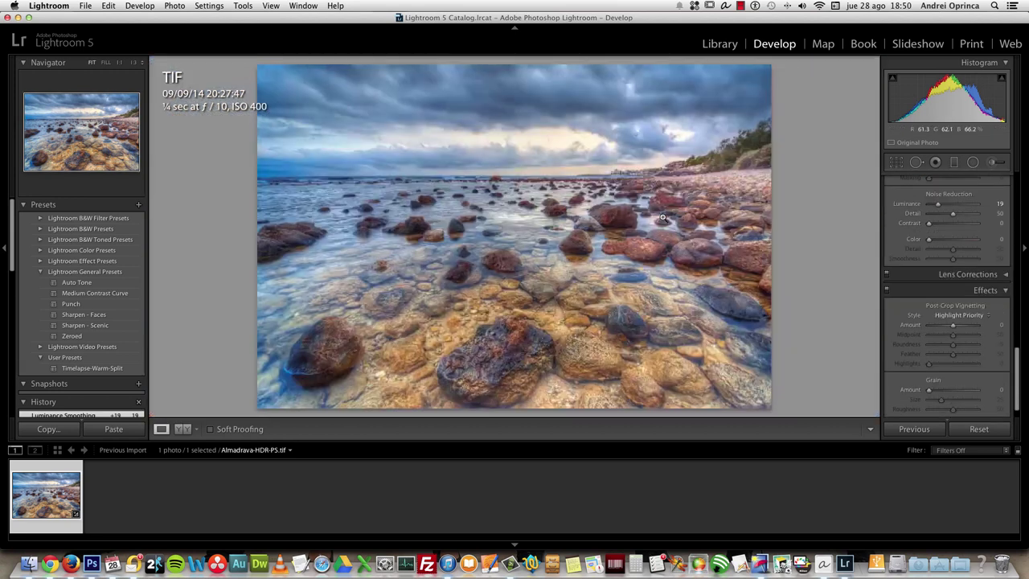
{"action": "left_click", "coordinate": [936, 324]}
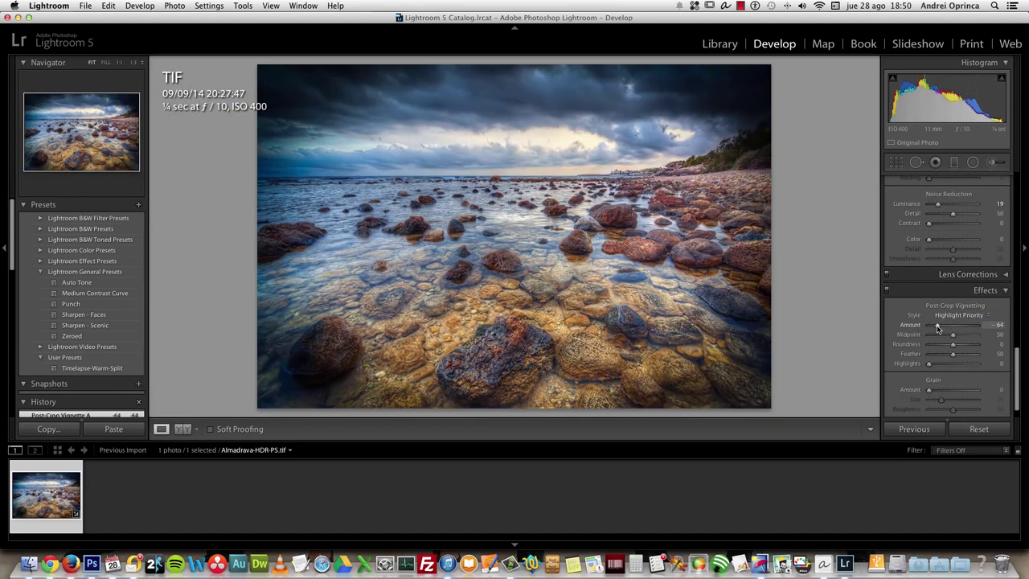
{"action": "mouse_move", "coordinate": [953, 334]}
{"action": "left_mouse_down"}
{"action": "mouse_move", "coordinate": [943, 338]}
{"action": "mouse_move", "coordinate": [950, 326]}
{"action": "left_mouse_up"}
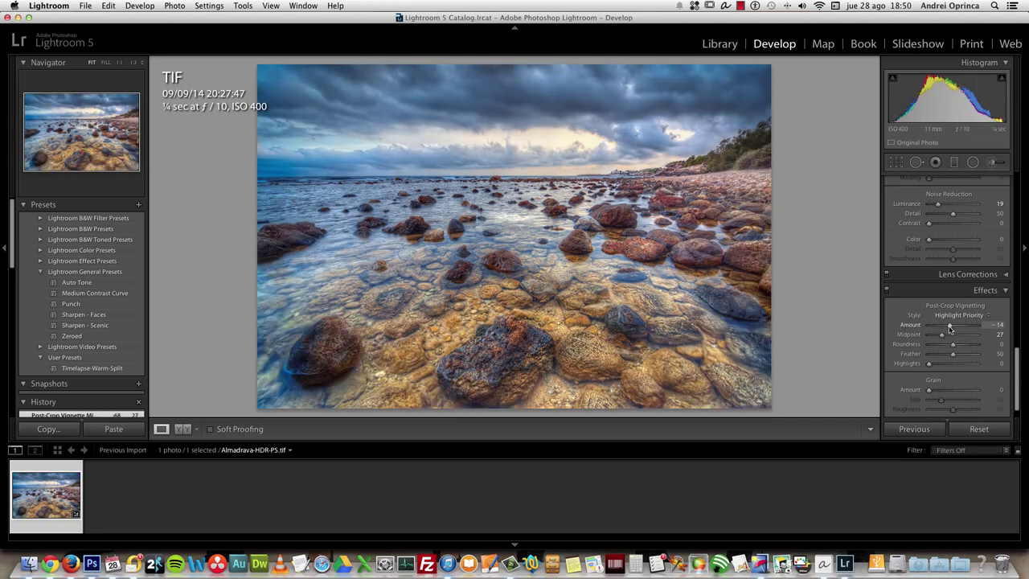
{"action": "left_click", "coordinate": [887, 291]}
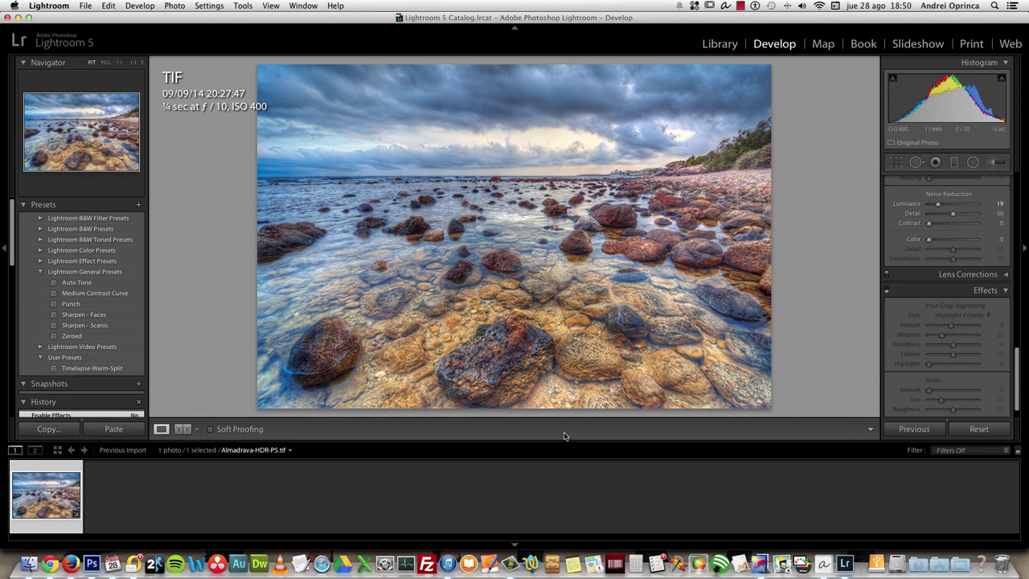
{"action": "left_click", "coordinate": [517, 538]}
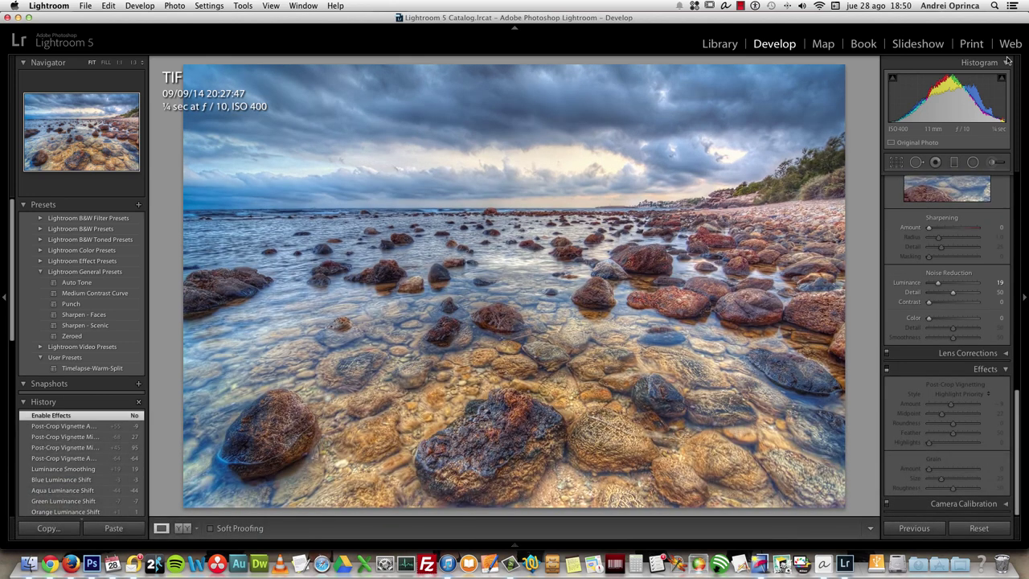
- Hide and then restore the side panels and filmstrip
{"action": "left_click", "coordinate": [1023, 273]}
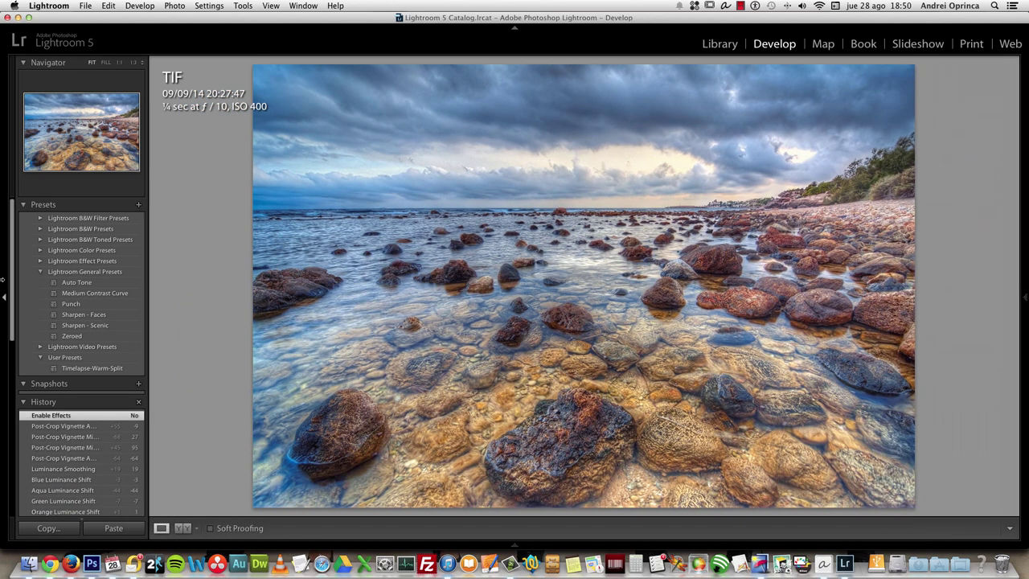
{"action": "key", "text": "F7"}
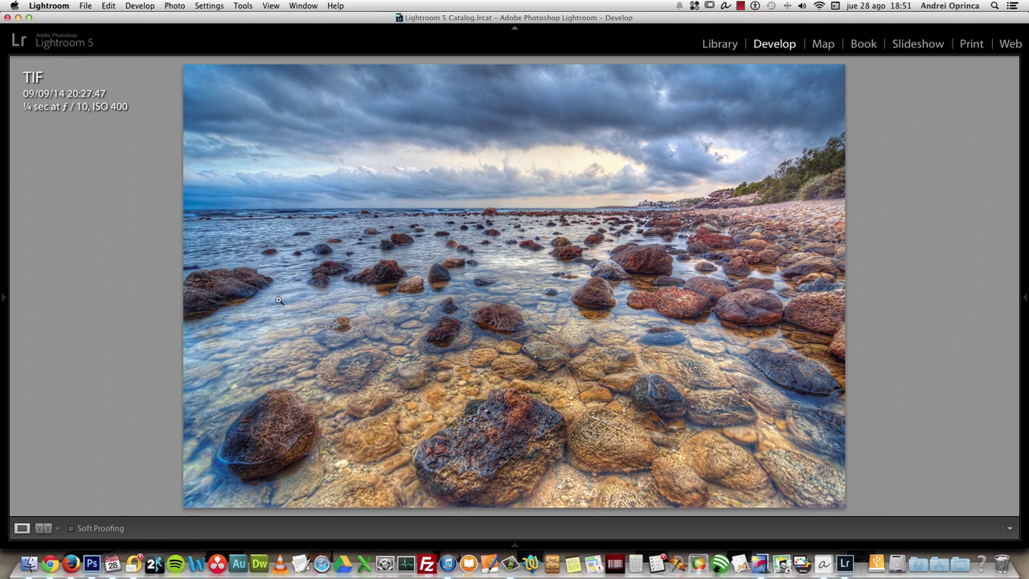
{"action": "key", "text": "F7"}
{"action": "key", "text": "F8"}
{"action": "left_click", "coordinate": [516, 544]}
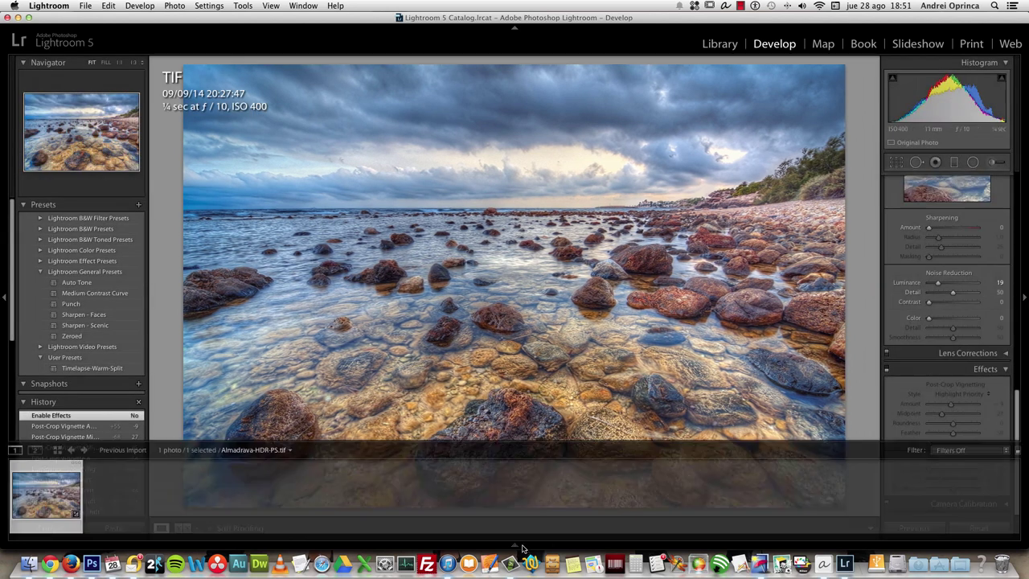
- Reveal the Almadrava-HDR-PS.tif thumbnail's file in Finder from the Library grid
{"action": "left_click", "coordinate": [733, 45]}
{"action": "right_click", "coordinate": [258, 163]}
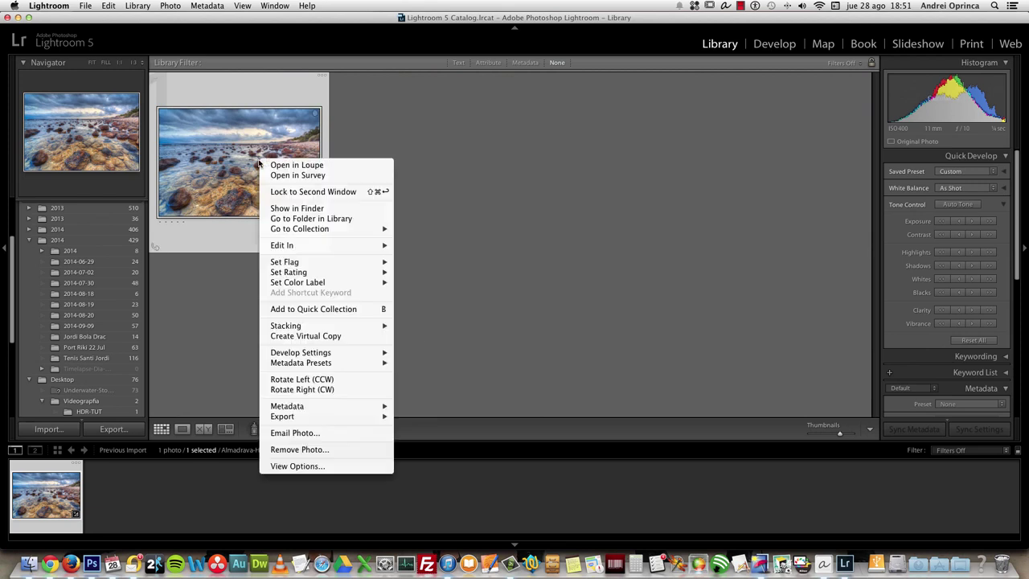
{"action": "left_click", "coordinate": [442, 114]}
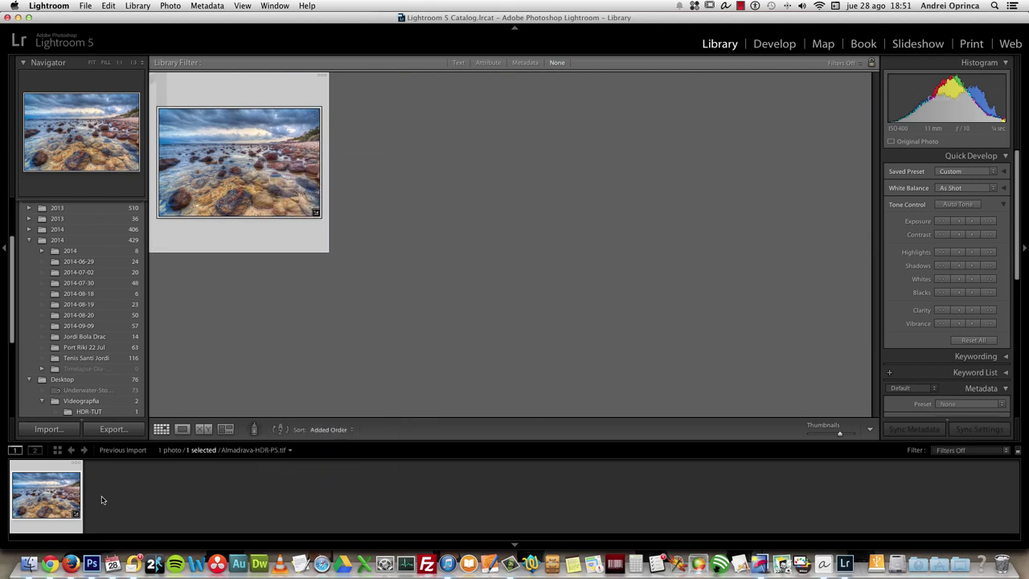
{"action": "left_click", "coordinate": [28, 562]}
- Quick Look the original 1.NEF and flip it against Almadrava-HDR-PS.tif
{"action": "left_click", "coordinate": [499, 150]}
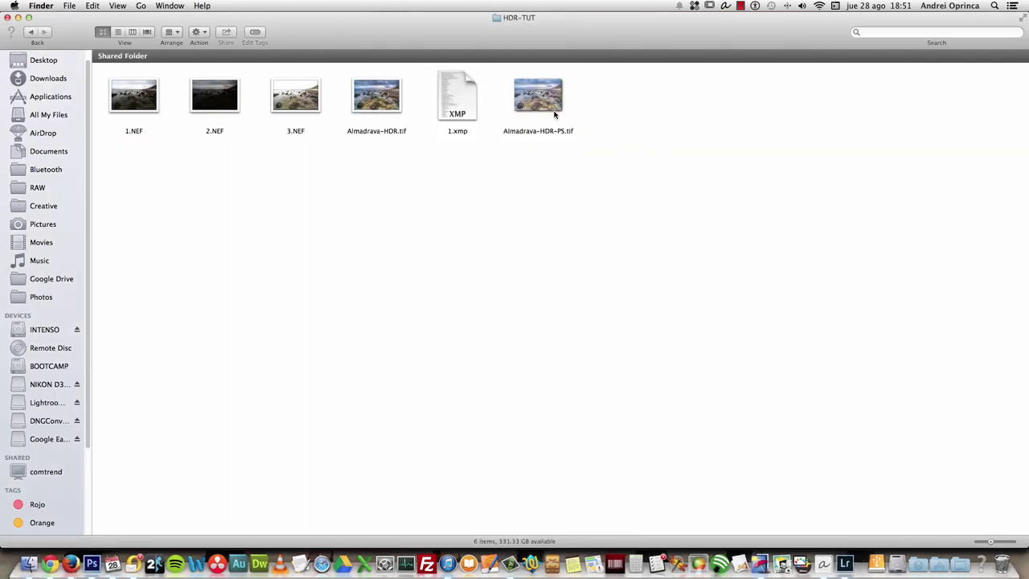
{"action": "key", "text": "space"}
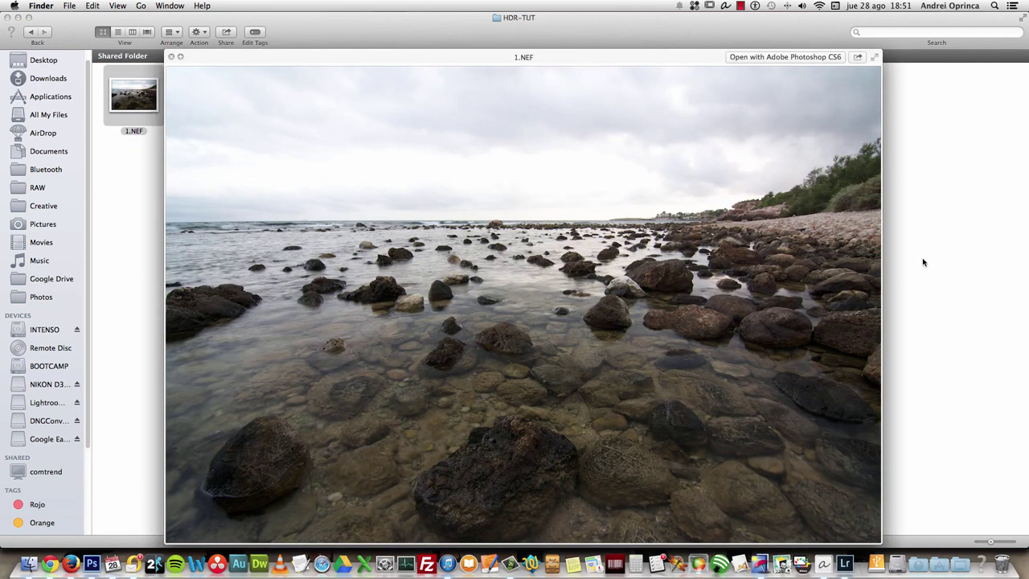
{"action": "key", "text": "Right"}
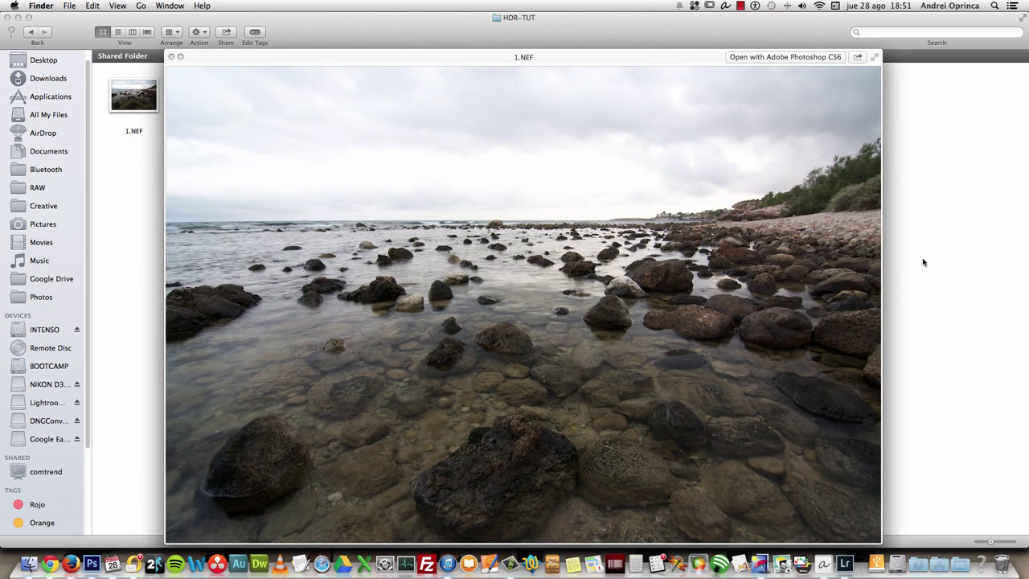
{"action": "key", "text": "Left"}
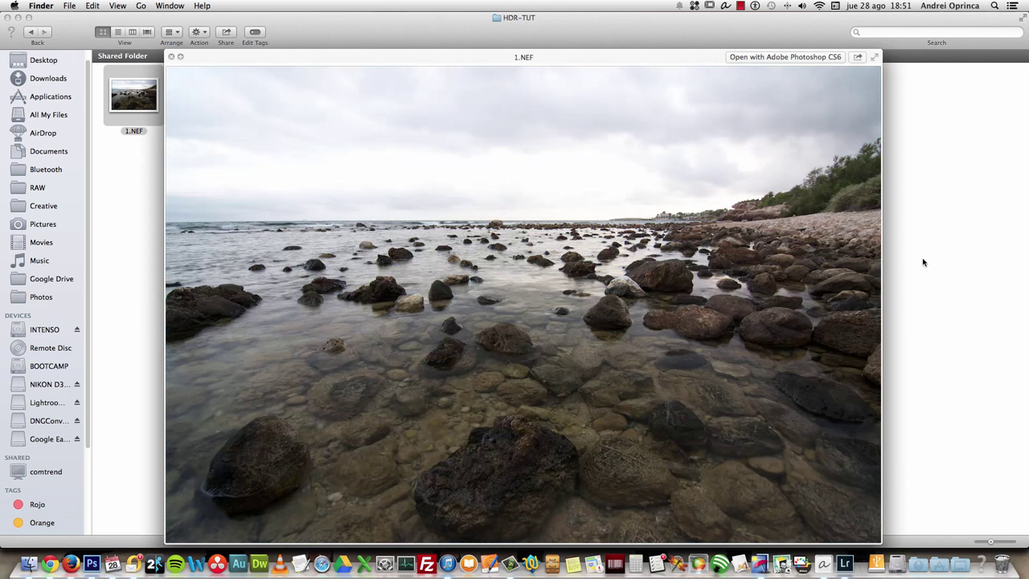
{"action": "key", "text": "Right"}
{"action": "key", "text": "Left"}
{"action": "key", "text": "Right"}
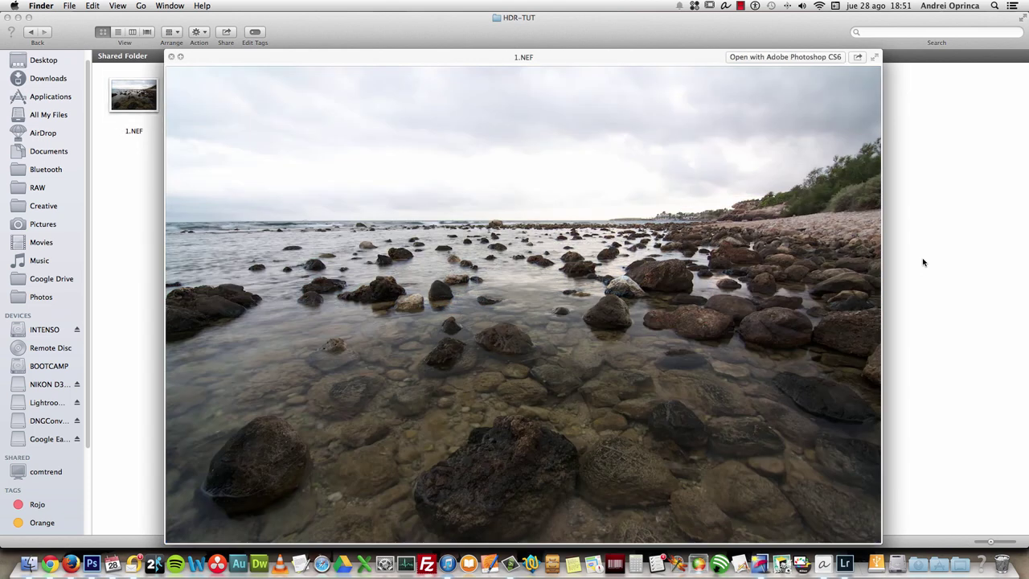
{"action": "key", "text": "Left"}
{"action": "key", "text": "Right"}
{"action": "key", "text": "Left"}
- Keep alternating RAW and finished previews, ending on the tif with the window nudged up
{"action": "key", "text": "Right"}
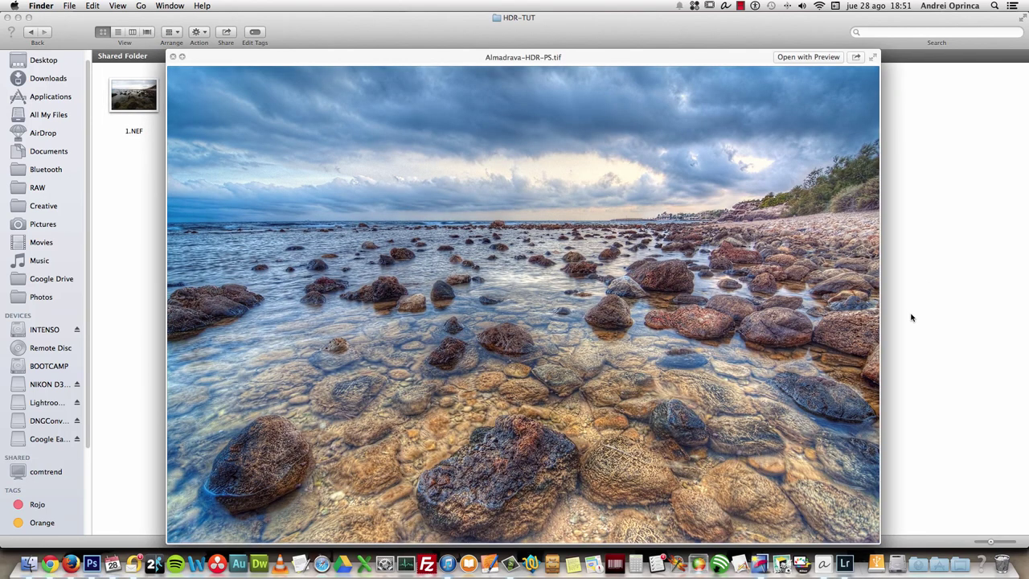
{"action": "key", "text": "Left"}
{"action": "key", "text": "Right"}
{"action": "key", "text": "Left"}
{"action": "key", "text": "Right"}
{"action": "key", "text": "Left"}
{"action": "key", "text": "Right"}
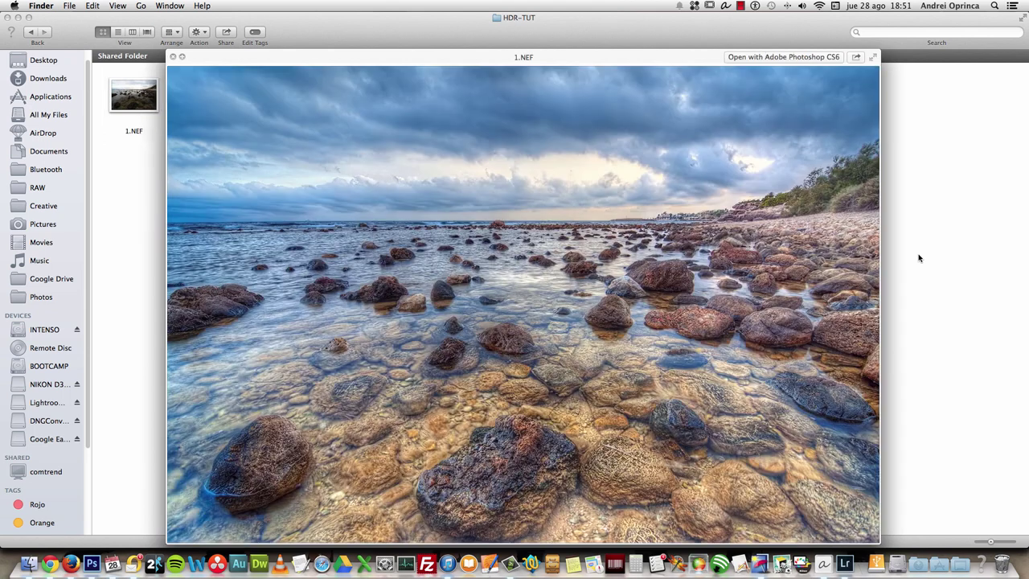
{"action": "key", "text": "Left"}
{"action": "key", "text": "Right"}
{"action": "left_click_drag", "start_coordinate": [727, 66], "coordinate": [728, 29]}
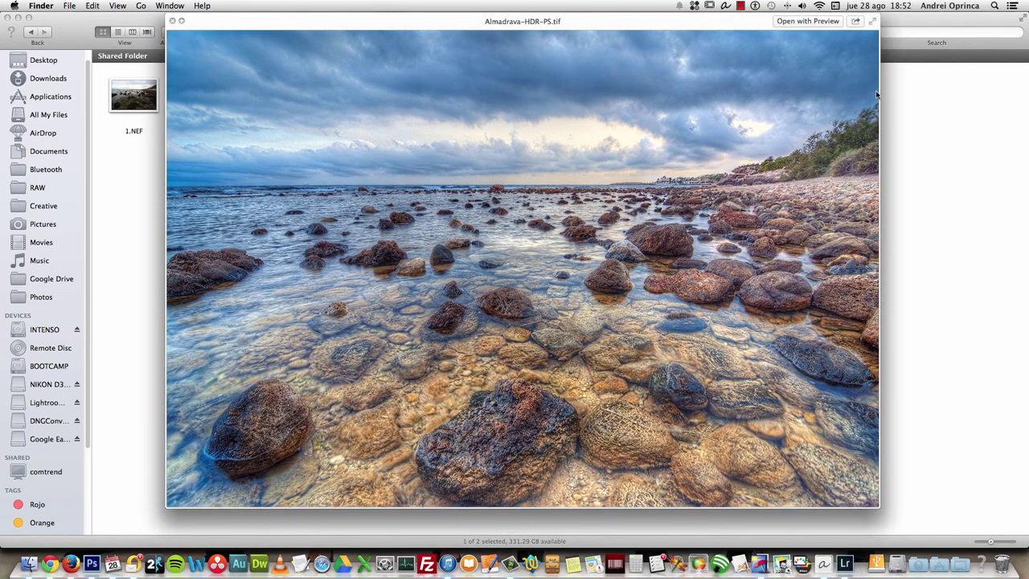